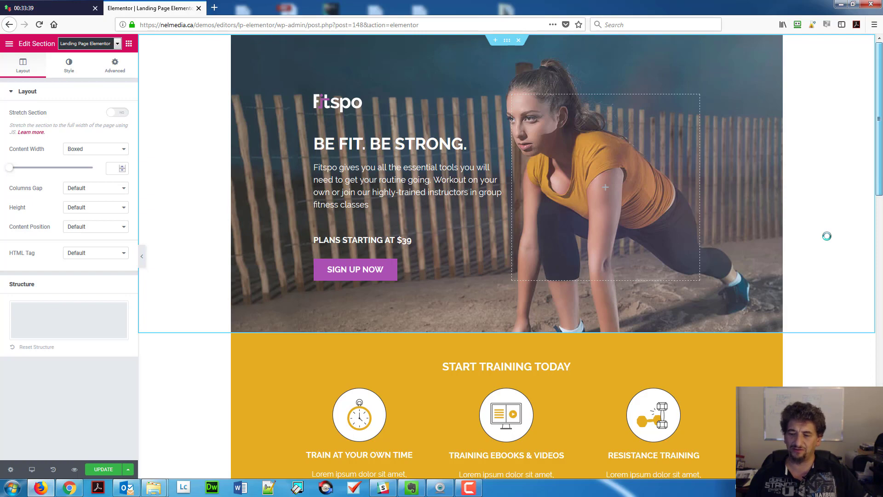
Add a single-column section below the copyright footer and show its Style background options.
{"action": "left_click_drag", "start_coordinate": [828, 236], "coordinate": [858, 263]}
{"action": "scroll", "coordinate": [859, 266], "scroll_direction": "down", "scroll_amount": 7}
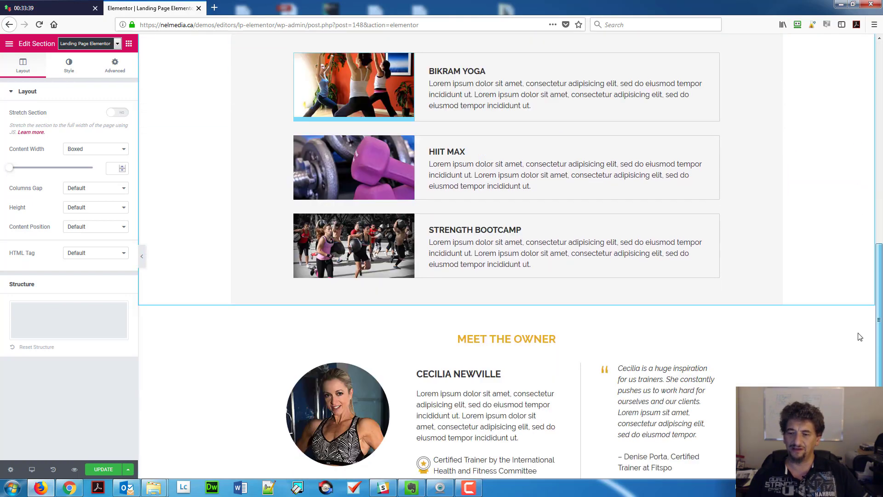
{"action": "scroll", "coordinate": [506, 272], "scroll_direction": "down", "scroll_amount": 4}
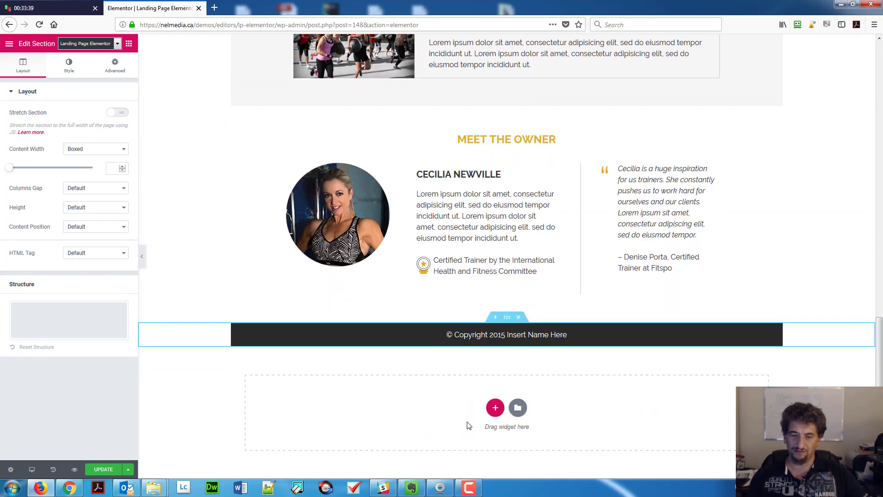
{"action": "left_click", "coordinate": [489, 410]}
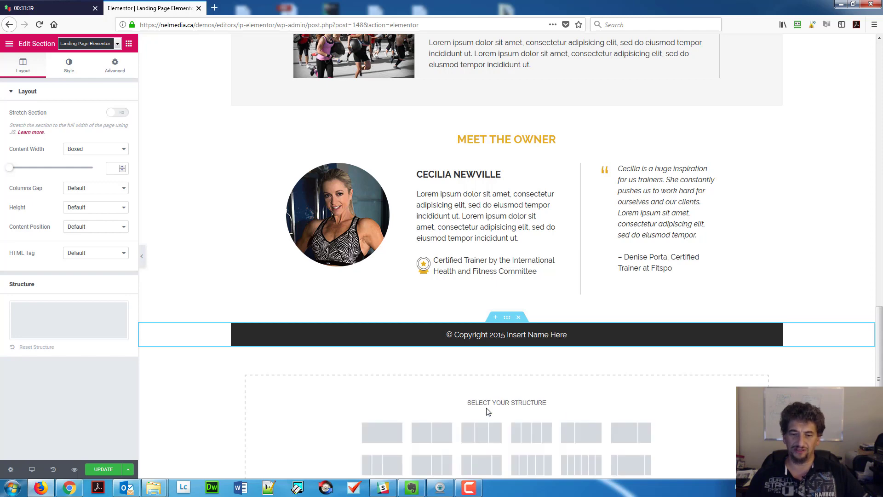
{"action": "left_click", "coordinate": [379, 439]}
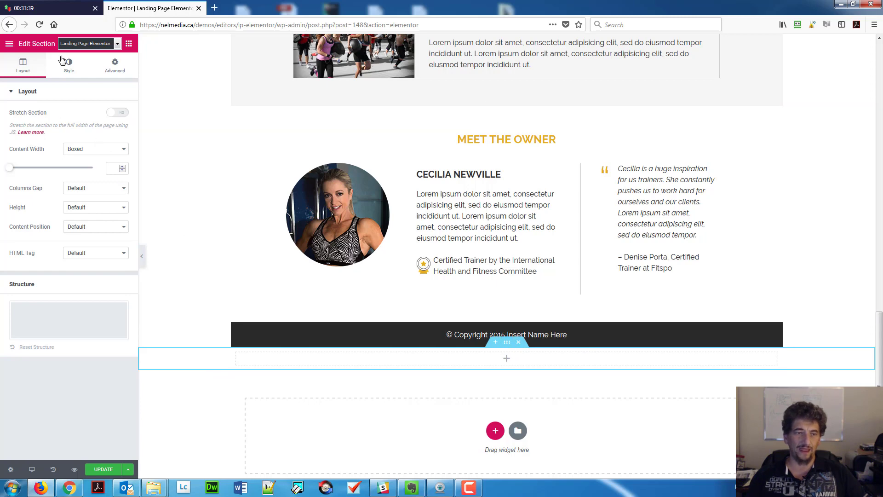
{"action": "left_click", "coordinate": [69, 68]}
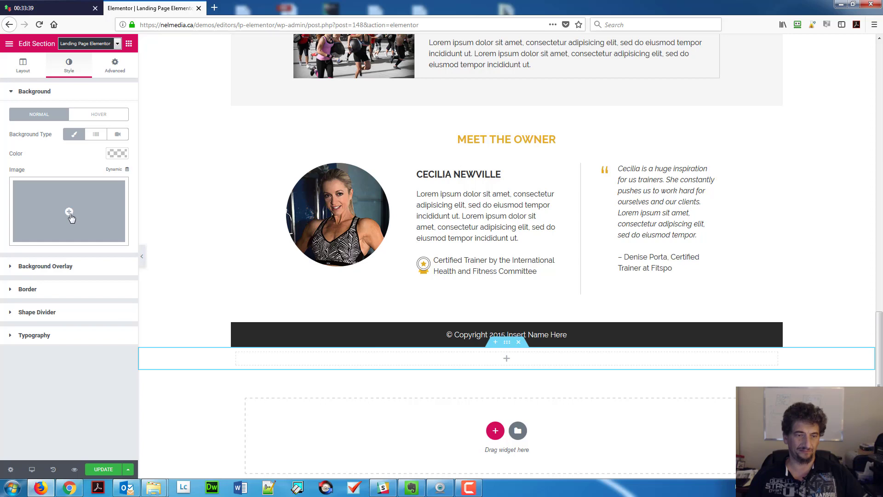
Set the woman-stretching photo from the Media Library as the section background.
{"action": "left_click", "coordinate": [70, 214]}
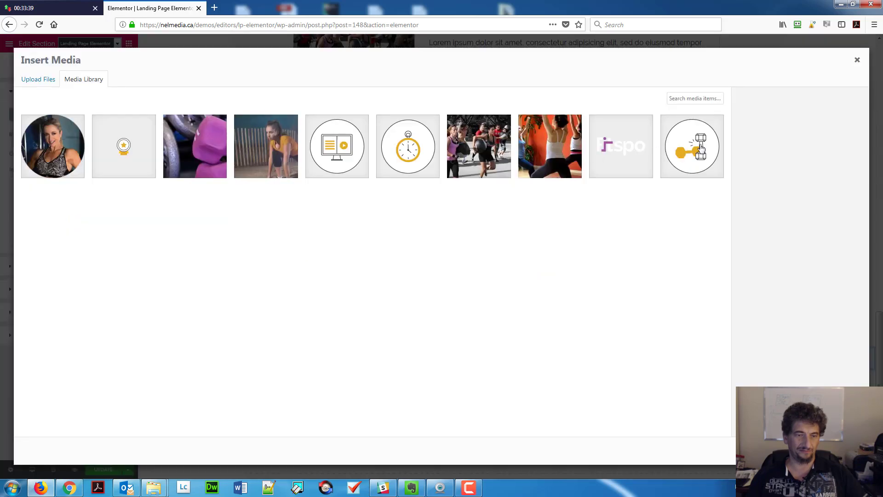
{"action": "left_click", "coordinate": [264, 154]}
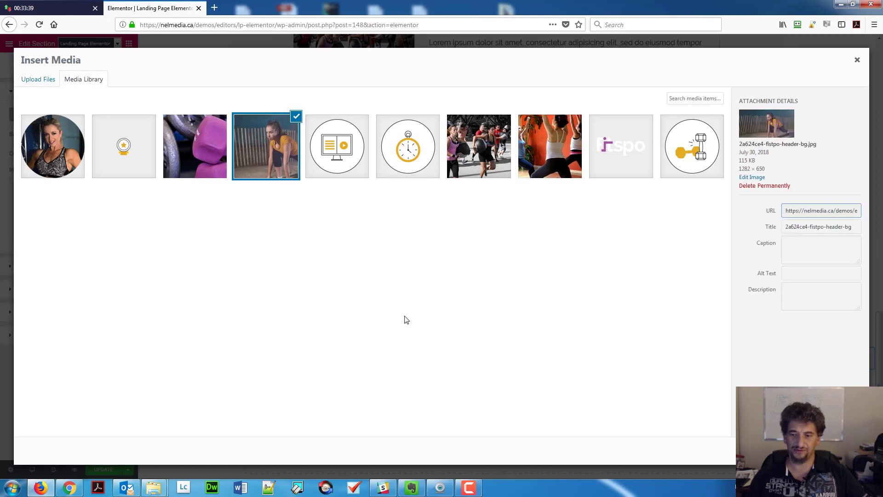
{"action": "left_click", "coordinate": [833, 450]}
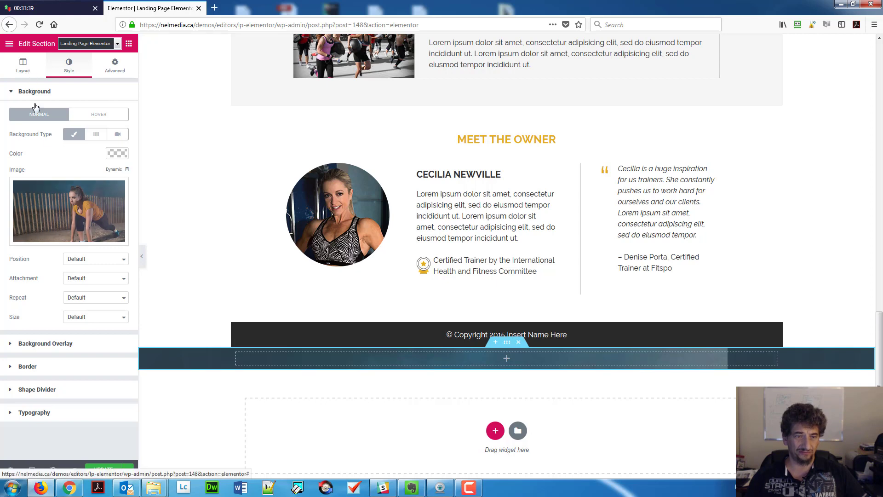
Give the section a Min Height of 650 px.
{"action": "left_click", "coordinate": [29, 72]}
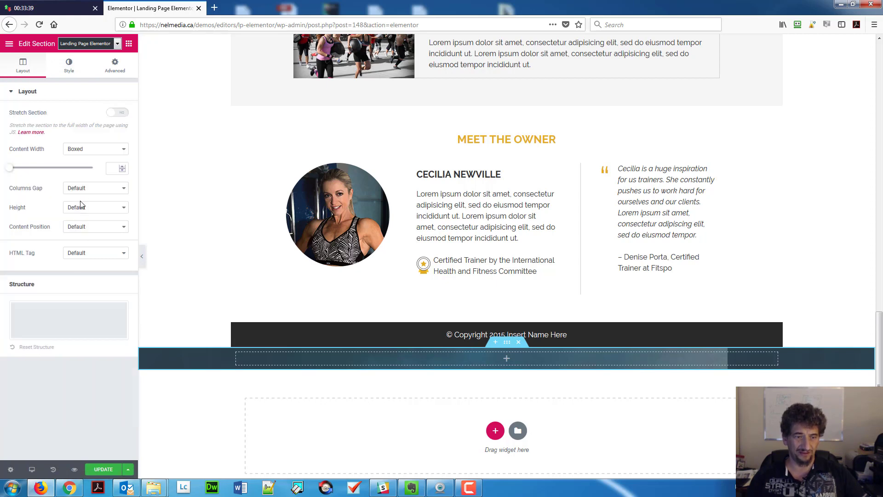
{"action": "left_click", "coordinate": [80, 207]}
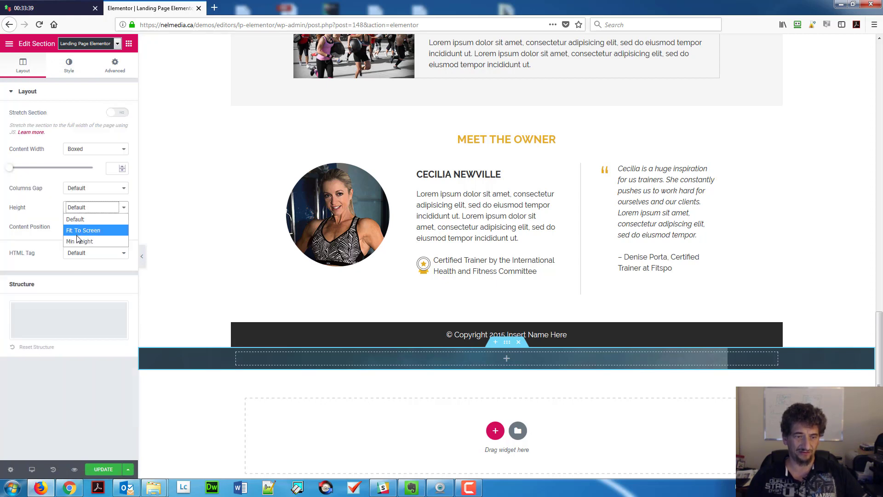
{"action": "left_click", "coordinate": [79, 241]}
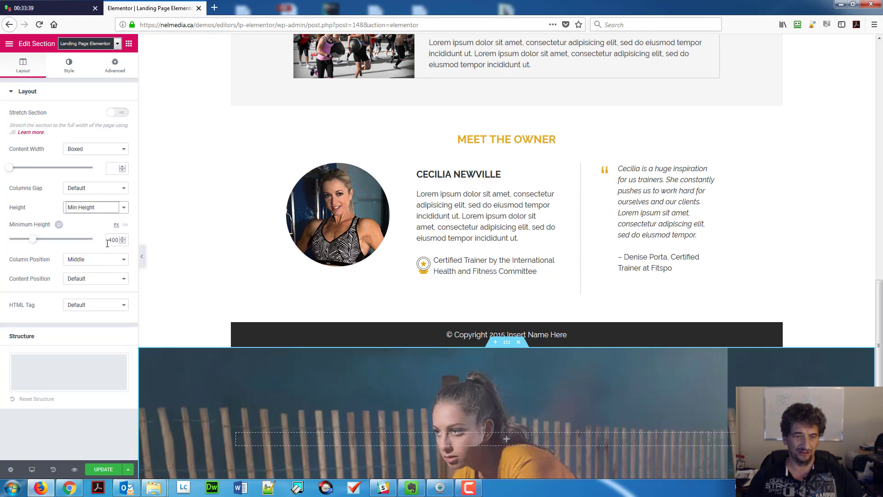
{"action": "left_click", "coordinate": [115, 241]}
{"action": "double_click", "coordinate": [114, 241]}
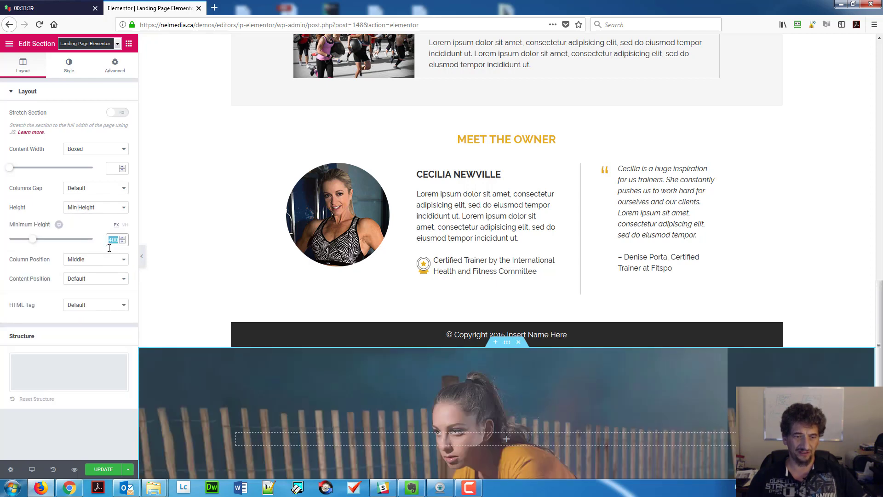
{"action": "type", "text": "650"}
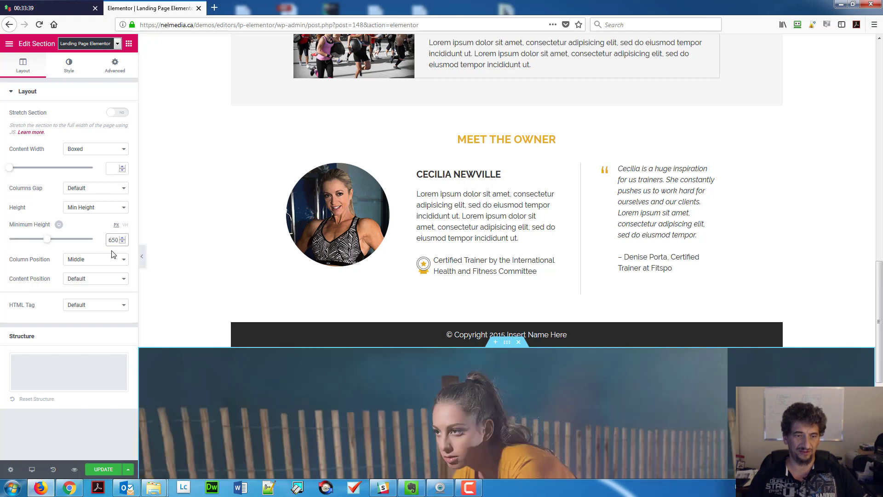
{"action": "scroll", "coordinate": [437, 261], "scroll_direction": "down", "scroll_amount": 6}
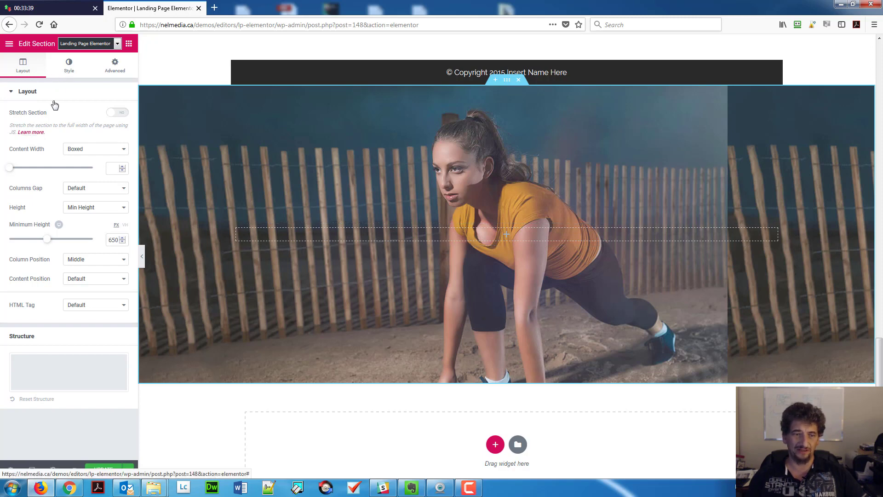
Set the background image size to Cover.
{"action": "left_click", "coordinate": [68, 66]}
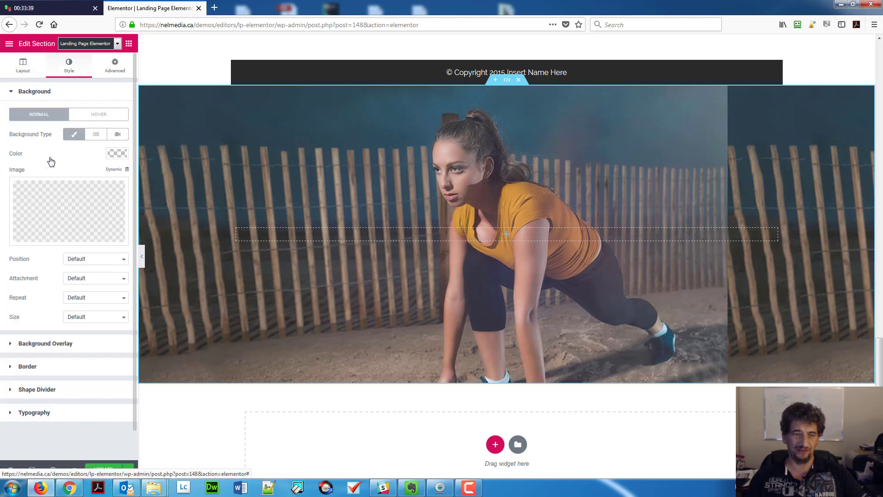
{"action": "left_click", "coordinate": [91, 319]}
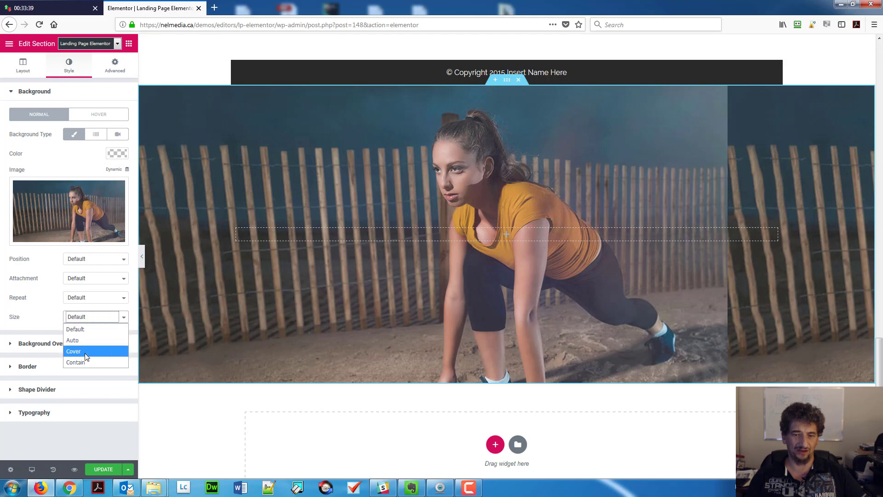
{"action": "left_click", "coordinate": [87, 352]}
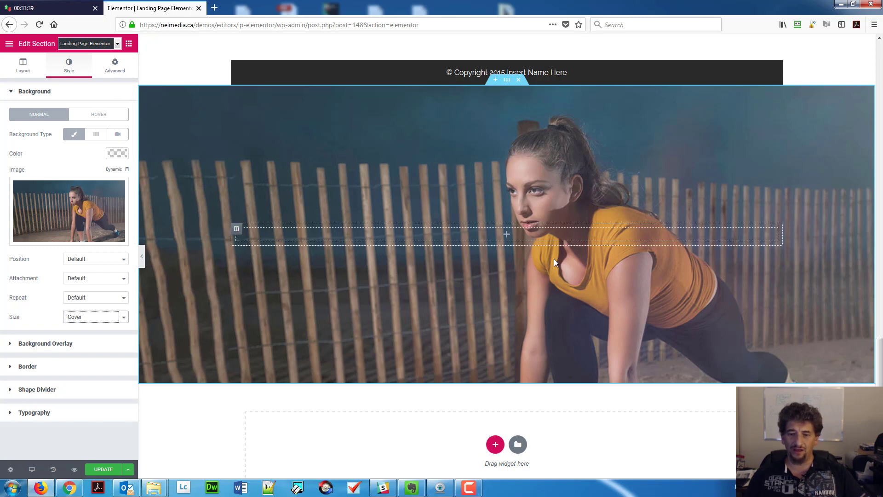
{"action": "scroll", "coordinate": [533, 287], "scroll_direction": "down", "scroll_amount": 2}
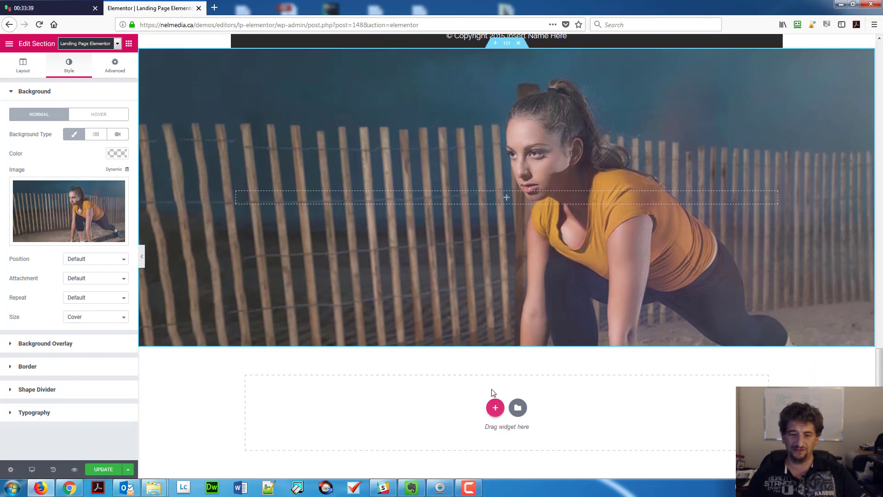
Add a single-column section with the woman-stretching photo as column background, then drop in an Inner Section.
{"action": "left_click", "coordinate": [495, 409]}
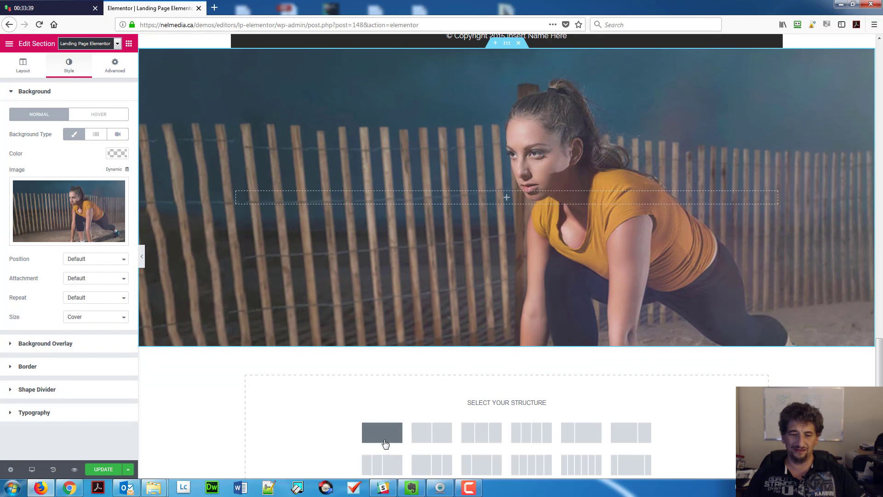
{"action": "left_click", "coordinate": [382, 433]}
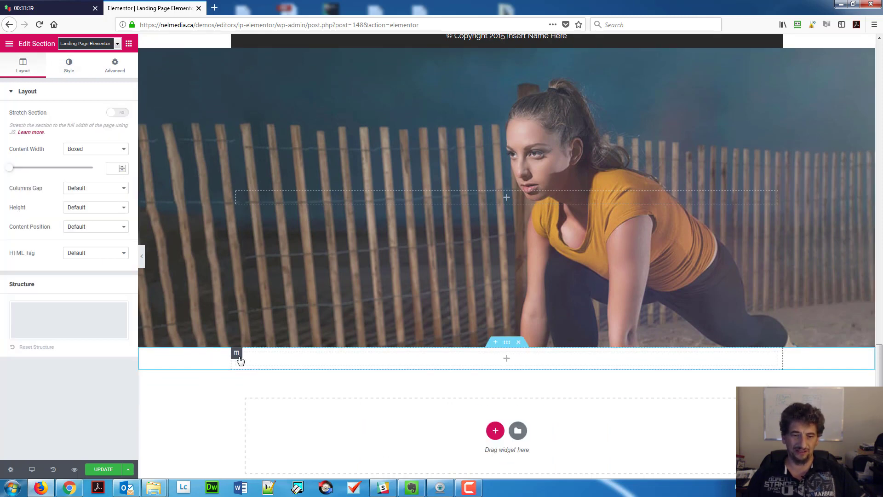
{"action": "left_click", "coordinate": [237, 354]}
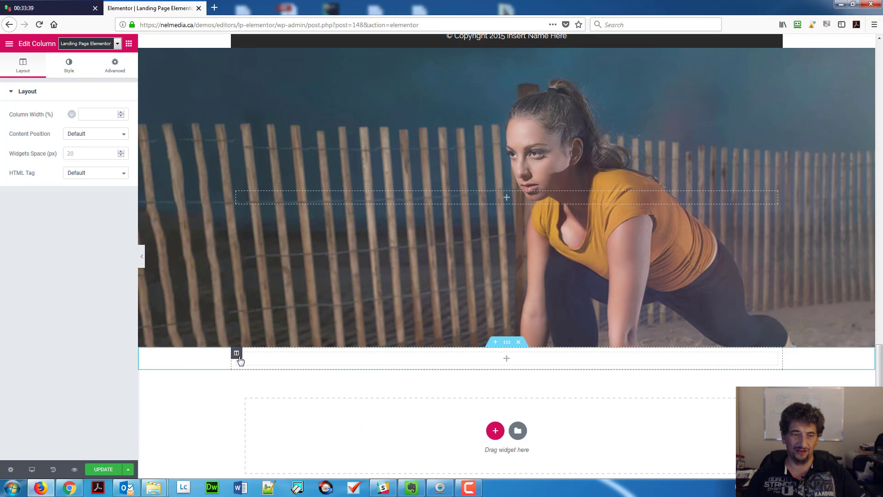
{"action": "left_click", "coordinate": [70, 72]}
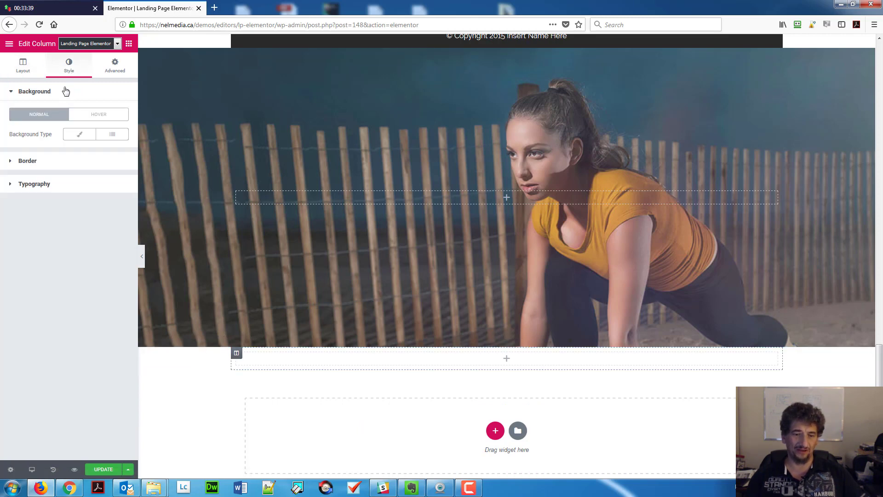
{"action": "left_click", "coordinate": [74, 138]}
{"action": "left_click", "coordinate": [62, 194]}
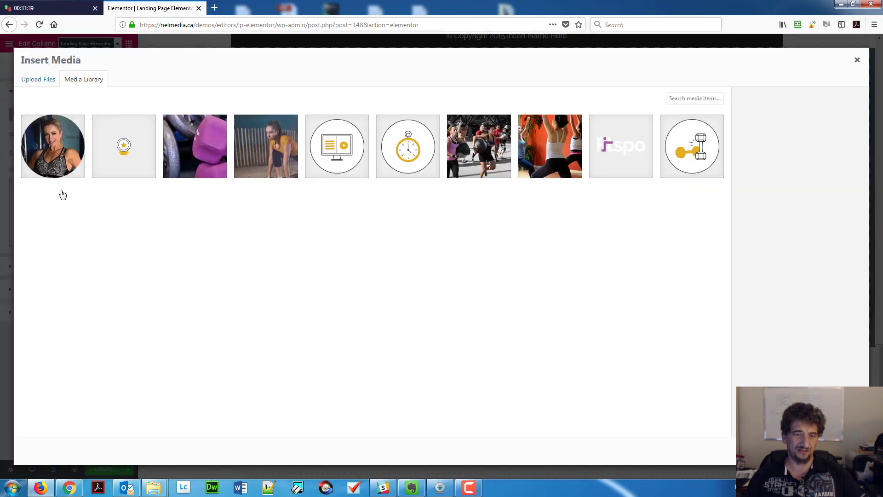
{"action": "left_click", "coordinate": [263, 159]}
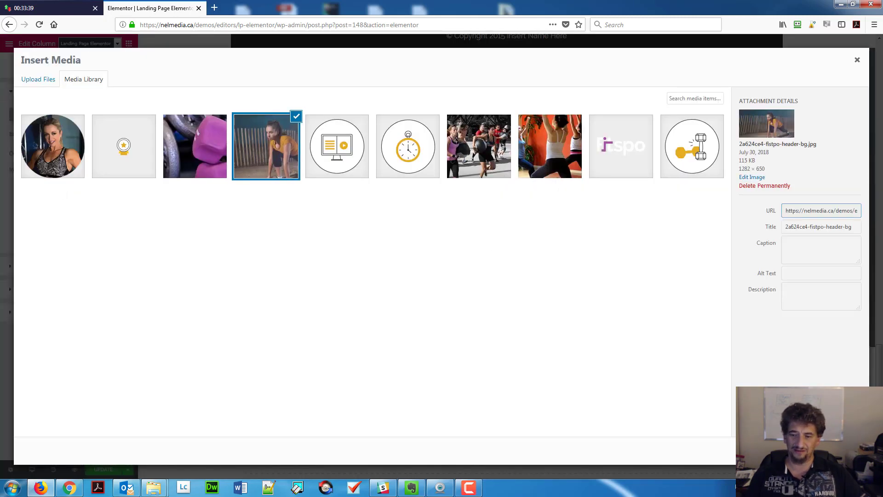
{"action": "left_click", "coordinate": [835, 451]}
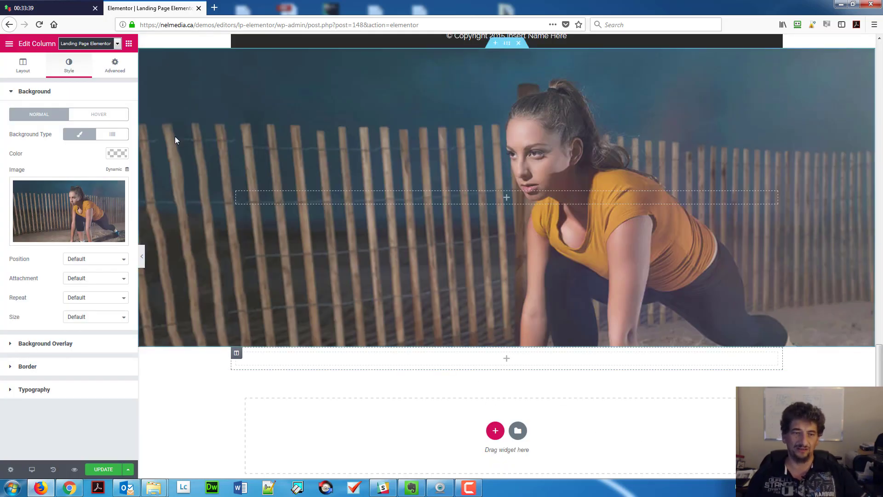
{"action": "left_click", "coordinate": [129, 44]}
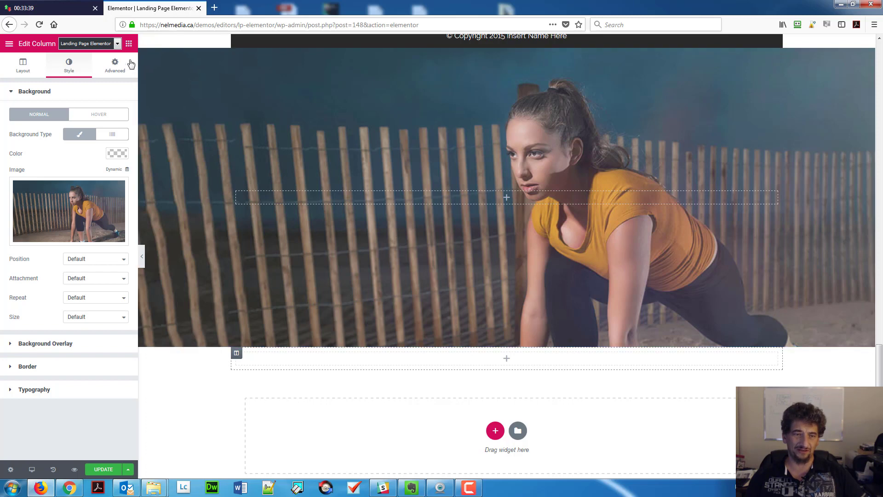
{"action": "left_click_drag", "start_coordinate": [54, 140], "coordinate": [343, 363]}
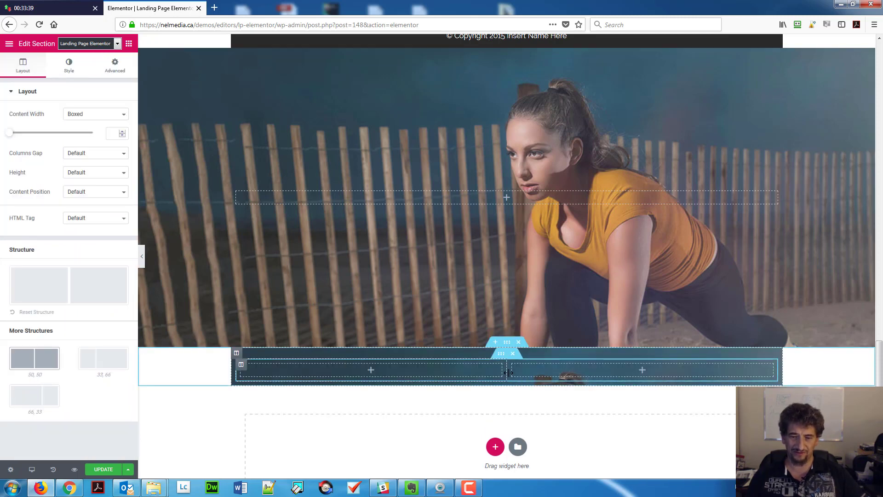
Set the section's height to Min Height 650, then revert it to Default.
{"action": "left_click", "coordinate": [237, 355]}
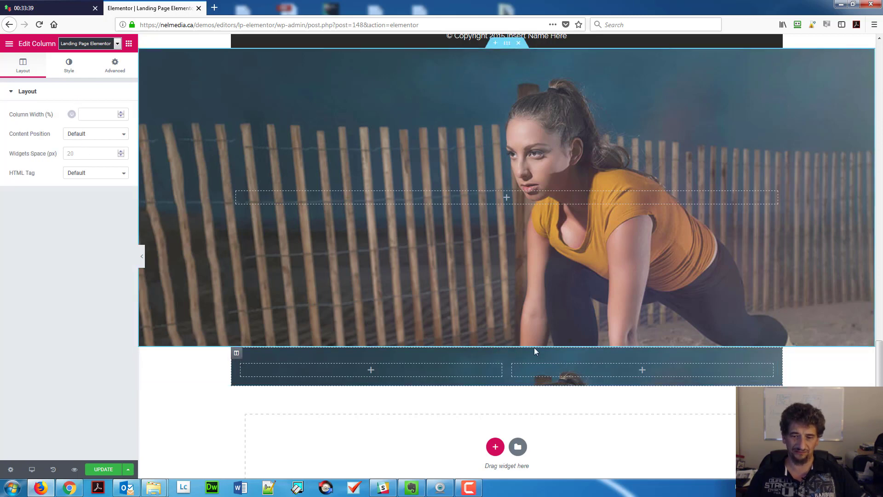
{"action": "left_click", "coordinate": [507, 341]}
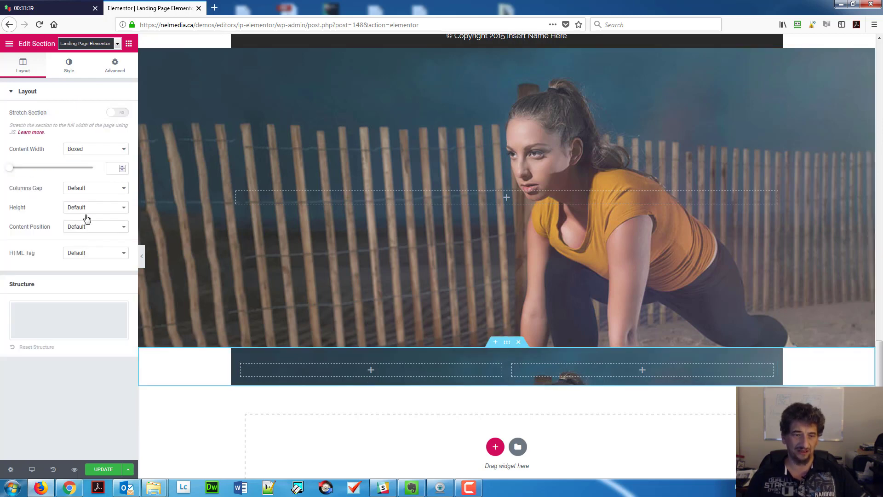
{"action": "left_click", "coordinate": [77, 207]}
{"action": "left_click", "coordinate": [77, 243]}
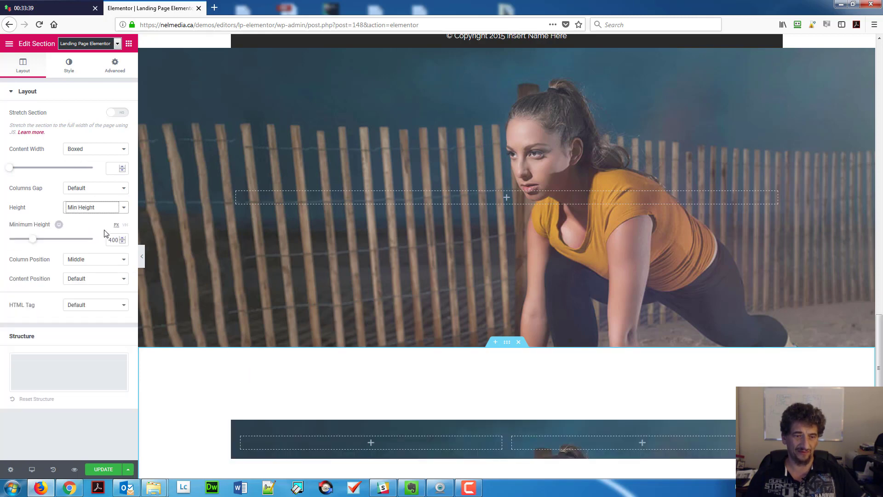
{"action": "left_click", "coordinate": [116, 242]}
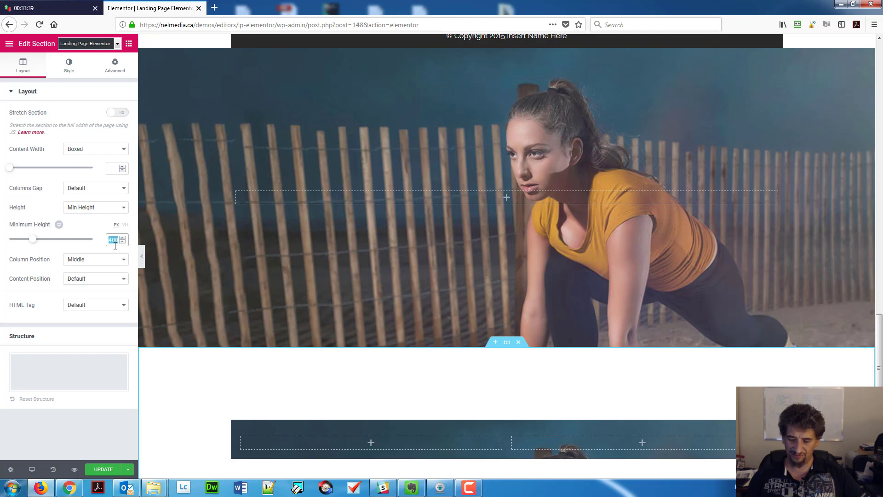
{"action": "type", "text": "650"}
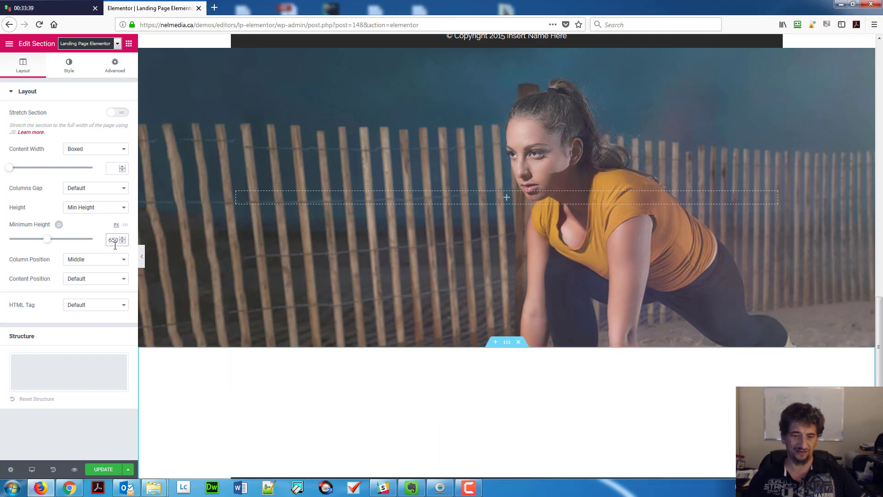
{"action": "scroll", "coordinate": [416, 349], "scroll_direction": "down", "scroll_amount": 5}
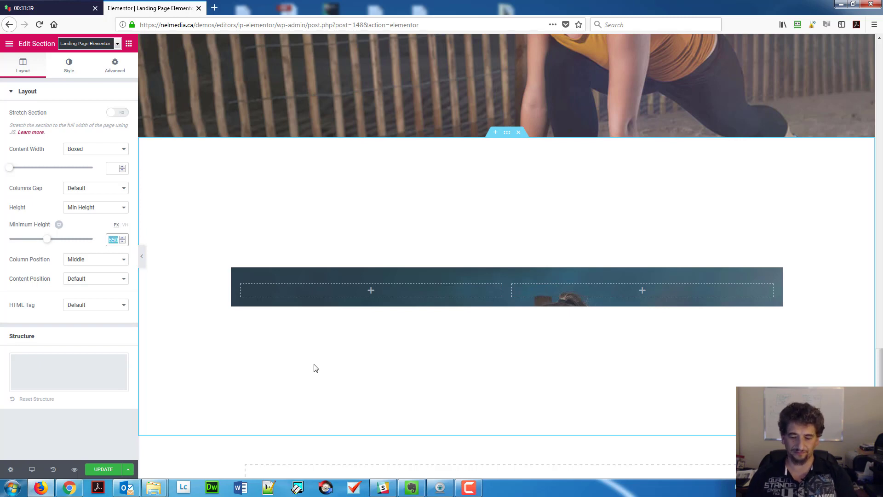
{"action": "left_click", "coordinate": [106, 209]}
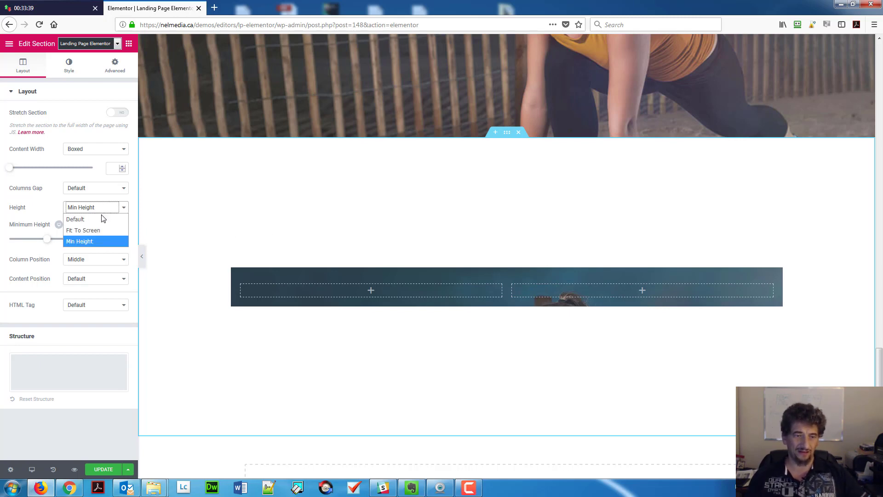
{"action": "left_click", "coordinate": [102, 219]}
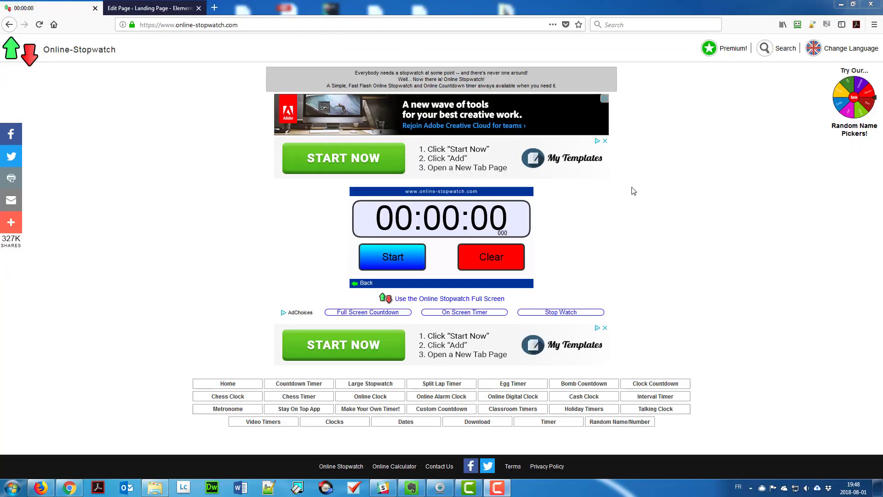
Start the online stopwatch and open the other landing page with Edit with Elementor.
{"action": "left_click", "coordinate": [403, 258]}
{"action": "key", "text": "ctrl+Tab"}
{"action": "left_click", "coordinate": [393, 208]}
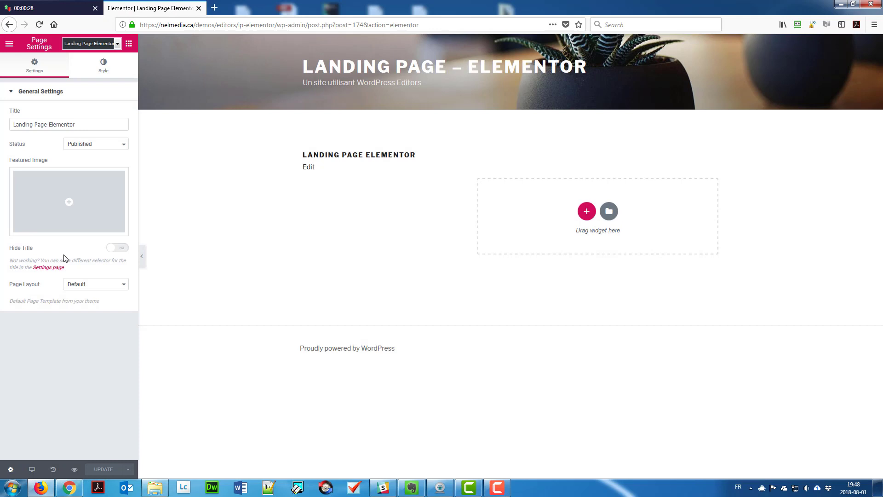
Switch the page layout to Elementor Canvas and set the primary default color to #333333.
{"action": "left_click", "coordinate": [92, 284]}
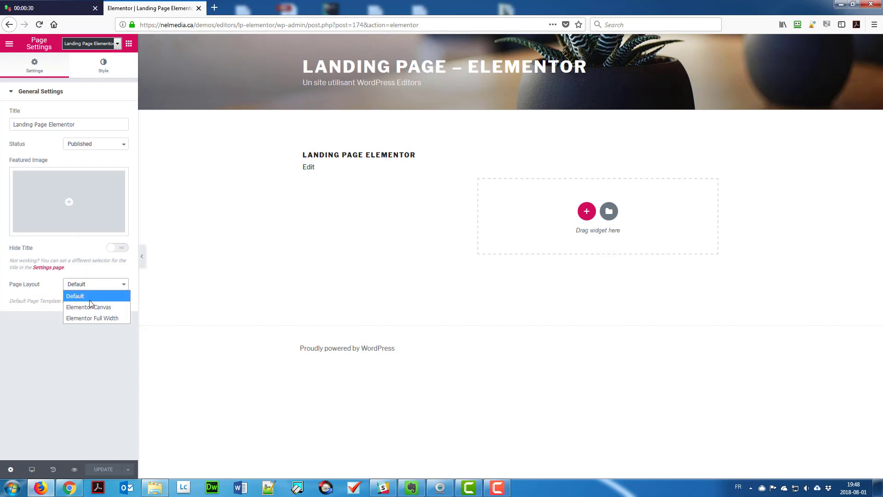
{"action": "left_click", "coordinate": [83, 306]}
{"action": "left_click", "coordinate": [8, 42]}
{"action": "left_click", "coordinate": [37, 86]}
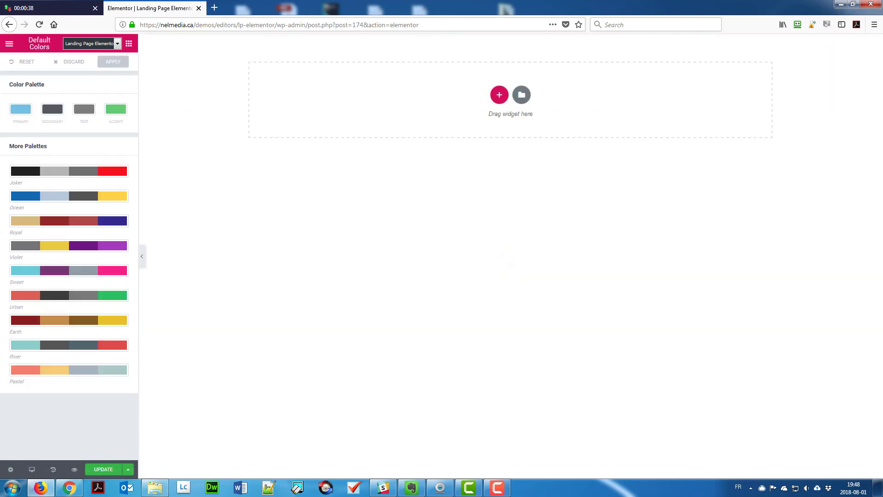
{"action": "left_click", "coordinate": [21, 109]}
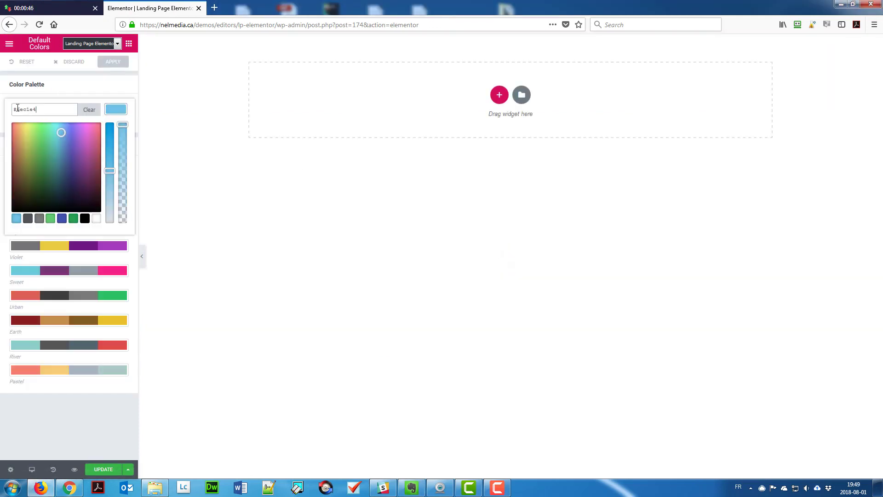
{"action": "triple_click", "coordinate": [19, 109]}
{"action": "type", "text": "#333333"}
{"action": "key", "text": "Return"}
Set text color #333333, secondary #e4ad22 and a purple accent, then apply the palette.
{"action": "left_click", "coordinate": [85, 109]}
{"action": "triple_click", "coordinate": [28, 109]}
{"action": "type", "text": "#333333"}
{"action": "key", "text": "Return"}
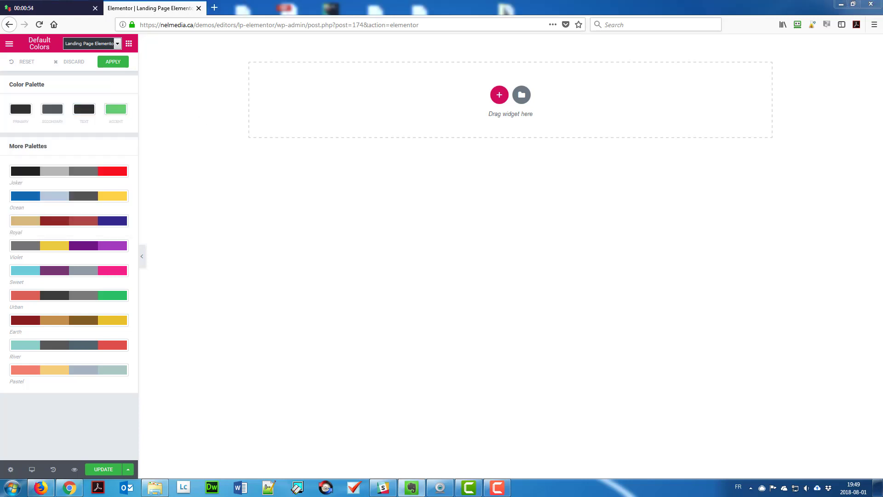
{"action": "left_click", "coordinate": [115, 109]}
{"action": "triple_click", "coordinate": [61, 112]}
{"action": "type", "text": "#e4ad22"}
{"action": "left_click", "coordinate": [116, 109]}
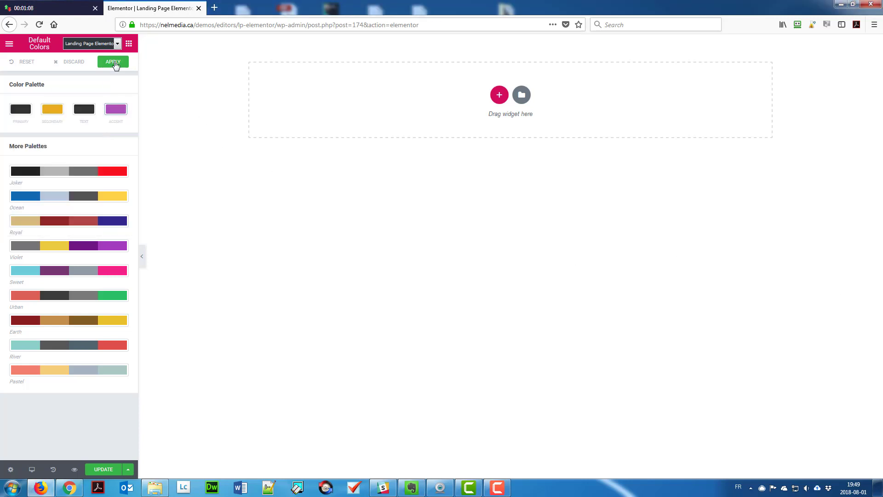
{"action": "left_click", "coordinate": [115, 62]}
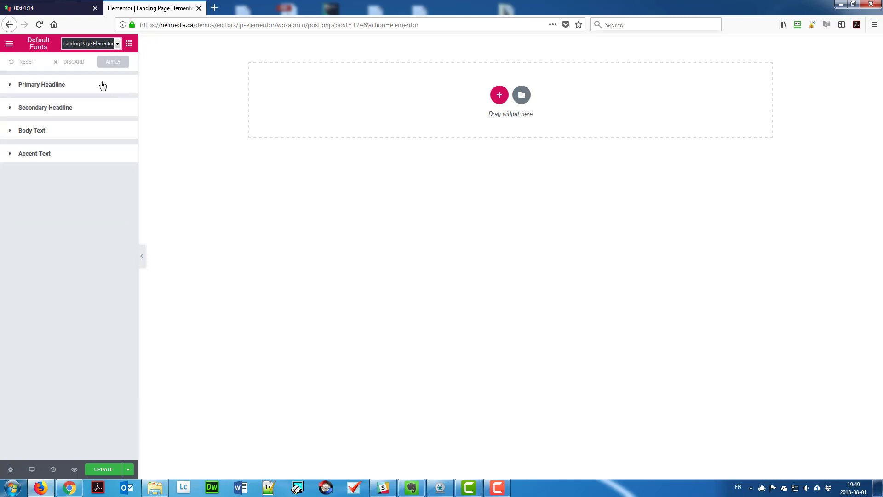
Set the primary and secondary headline default fonts to Raleway, weight 700.
{"action": "left_click", "coordinate": [101, 84]}
{"action": "left_click", "coordinate": [97, 123]}
{"action": "left_click", "coordinate": [99, 114]}
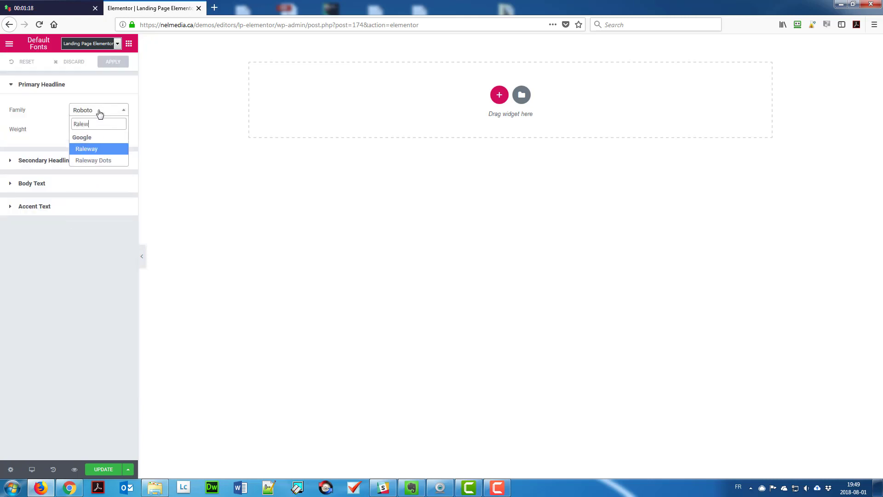
{"action": "left_click", "coordinate": [97, 129]}
{"action": "left_click", "coordinate": [77, 241]}
{"action": "left_click", "coordinate": [46, 160]}
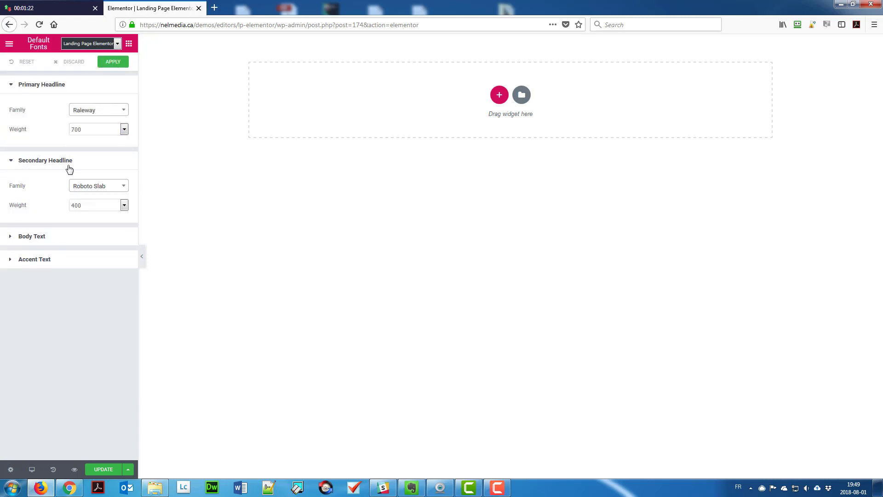
{"action": "left_click", "coordinate": [98, 186]}
{"action": "left_click", "coordinate": [96, 205]}
{"action": "left_click", "coordinate": [91, 316]}
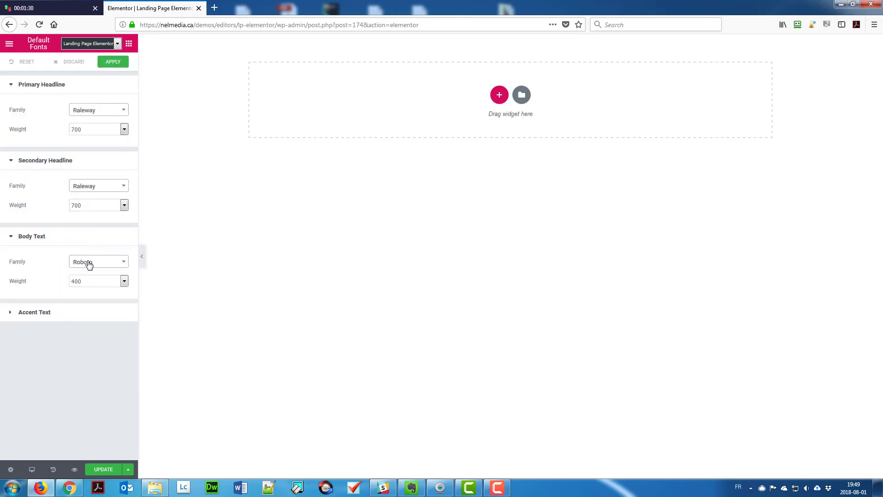
Set body text to Raleway and accent text to Raleway 700, then apply the default fonts.
{"action": "left_click", "coordinate": [87, 262]}
{"action": "left_click", "coordinate": [87, 266]}
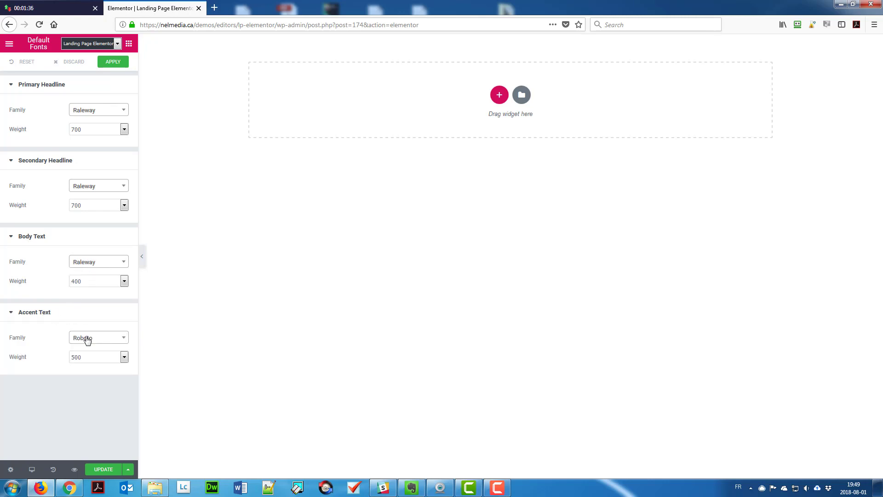
{"action": "left_click", "coordinate": [87, 339]}
{"action": "type", "text": "ral"}
{"action": "key", "text": "Down"}
{"action": "key", "text": "Return"}
{"action": "left_click", "coordinate": [92, 357]}
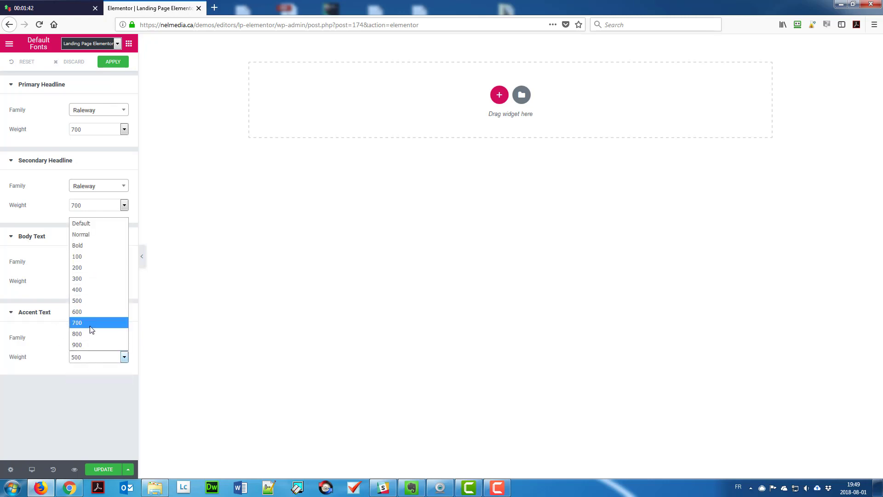
{"action": "left_click", "coordinate": [90, 324]}
{"action": "left_click", "coordinate": [109, 64]}
Change the seventh color picker swatch to dark grey and apply the swatches.
{"action": "left_click", "coordinate": [9, 43]}
{"action": "left_click", "coordinate": [47, 126]}
{"action": "left_click", "coordinate": [79, 142]}
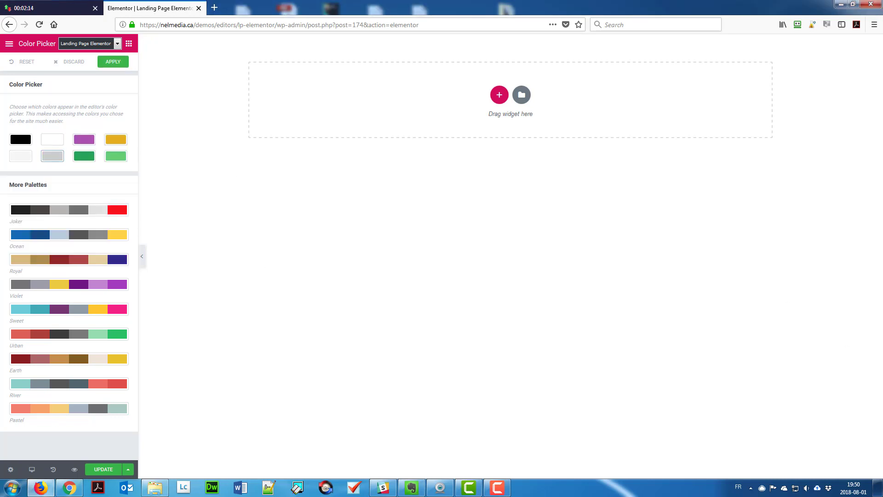
{"action": "left_click", "coordinate": [85, 156]}
{"action": "left_click", "coordinate": [71, 227]}
{"action": "left_click", "coordinate": [113, 63]}
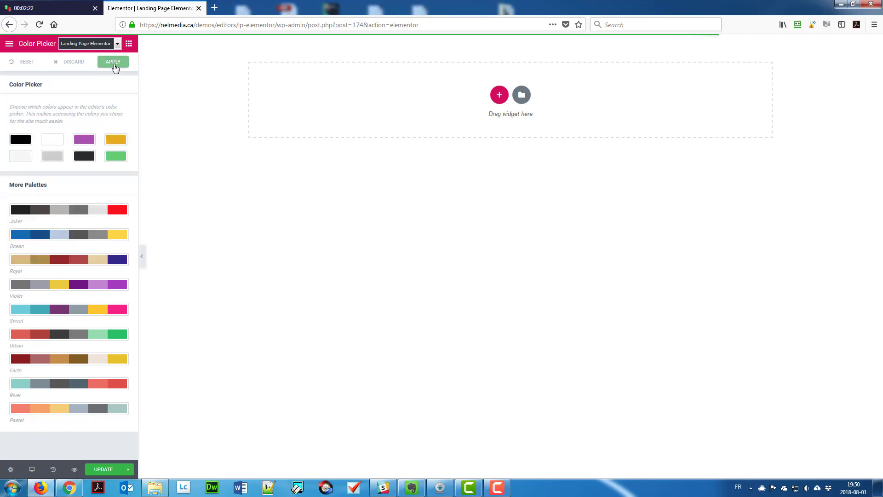
{"action": "left_click", "coordinate": [9, 43]}
Edit the default content width in Global Settings.
{"action": "left_click", "coordinate": [37, 164]}
{"action": "left_click", "coordinate": [77, 162]}
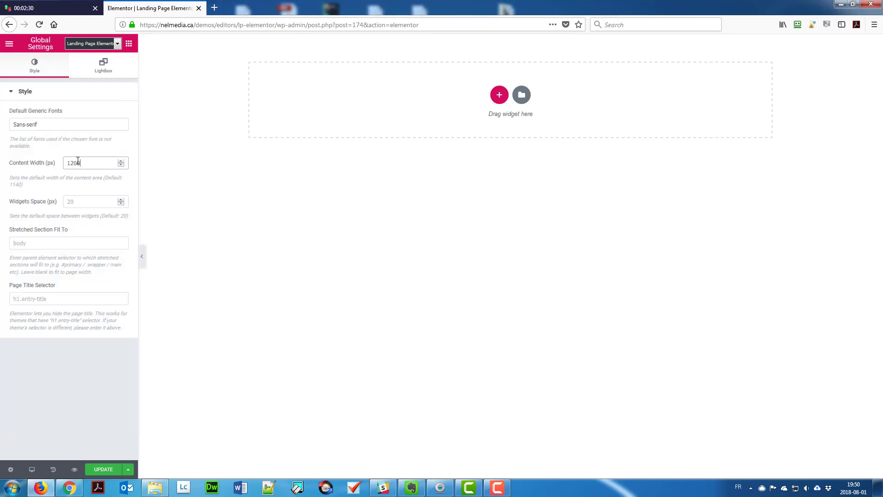
{"action": "left_click", "coordinate": [9, 44]}
{"action": "left_click", "coordinate": [129, 43]}
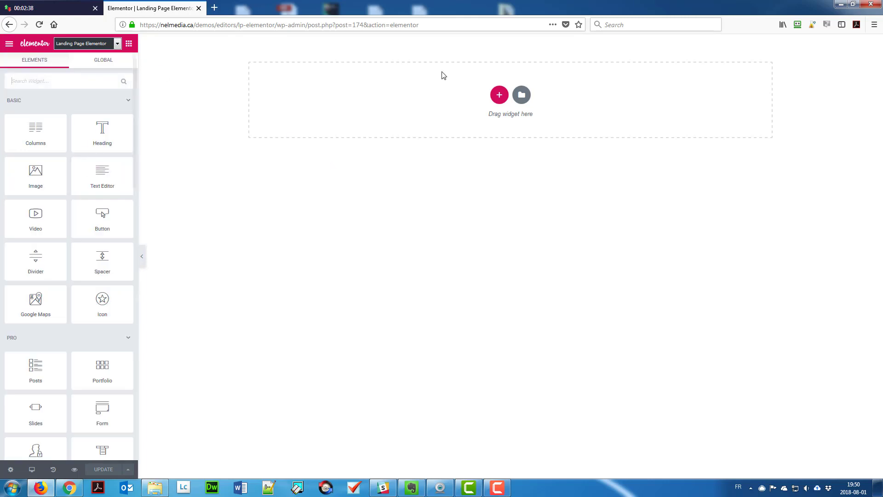
Add a one-column section whose column has the crouching-athlete photo as a no-repeat background.
{"action": "left_click", "coordinate": [499, 95]}
{"action": "left_click", "coordinate": [386, 120]}
{"action": "left_click", "coordinate": [244, 41]}
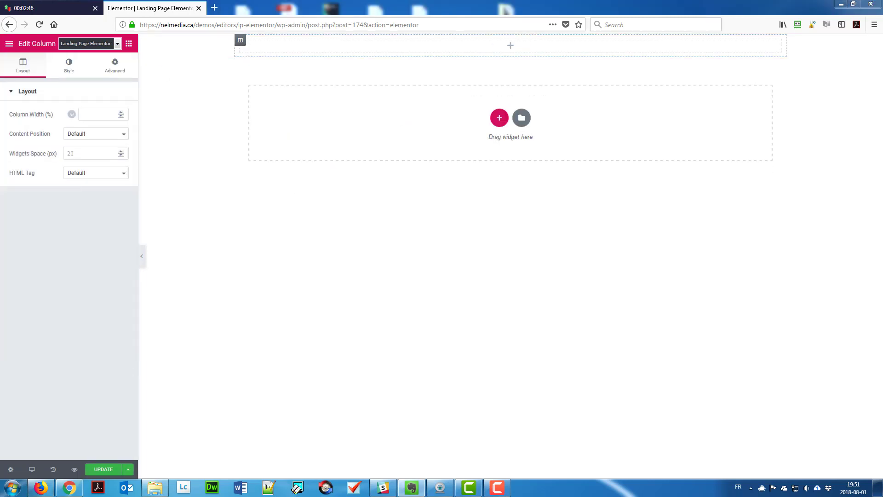
{"action": "left_click", "coordinate": [112, 71]}
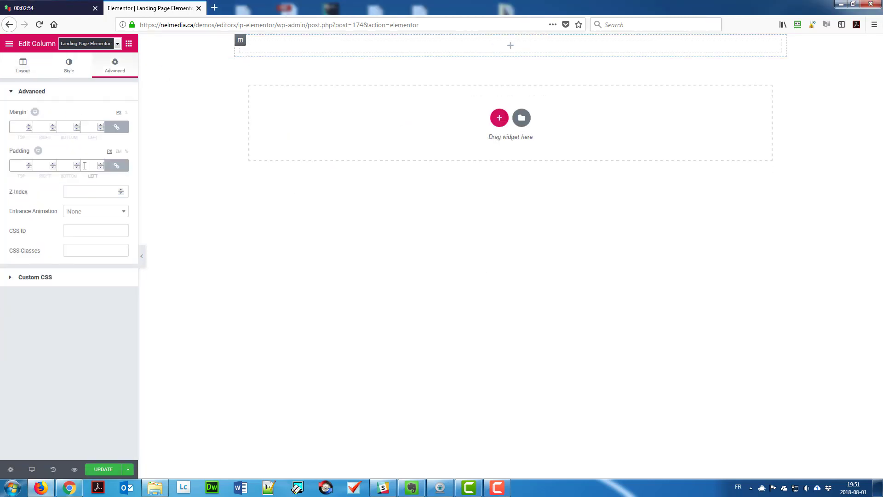
{"action": "left_click", "coordinate": [69, 67]}
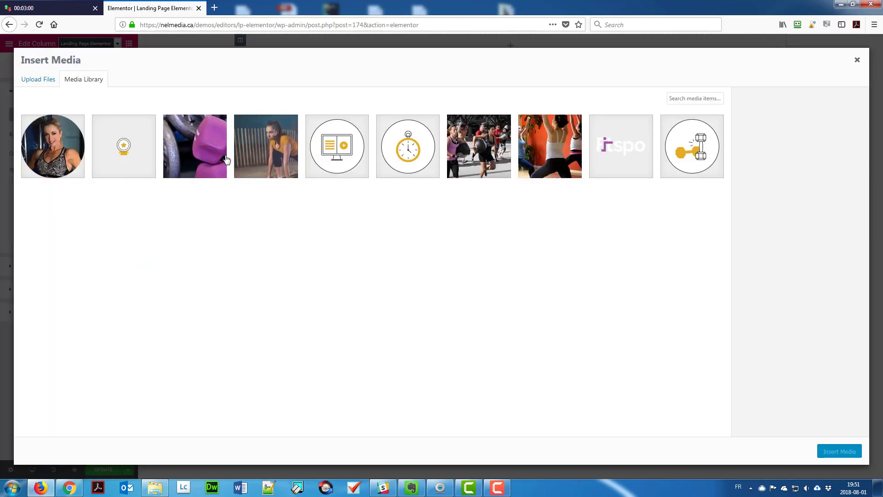
{"action": "left_click", "coordinate": [266, 144]}
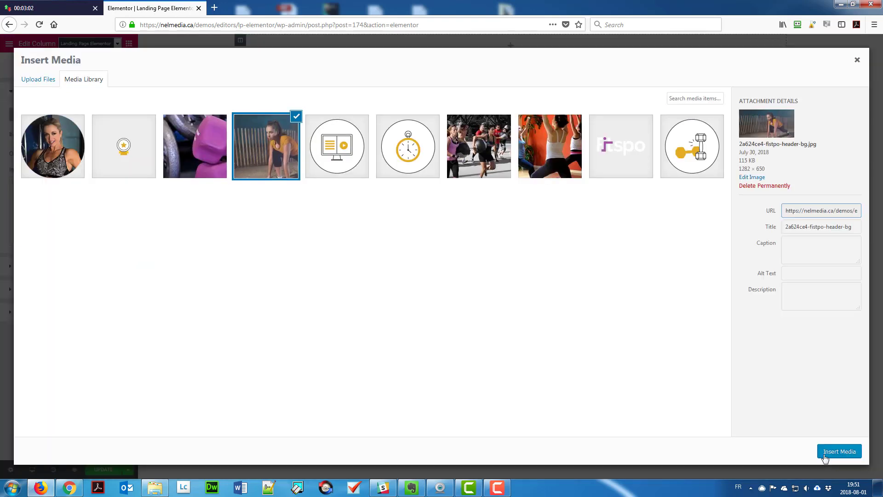
{"action": "left_click", "coordinate": [838, 450]}
{"action": "left_click", "coordinate": [84, 298]}
{"action": "left_click", "coordinate": [83, 320]}
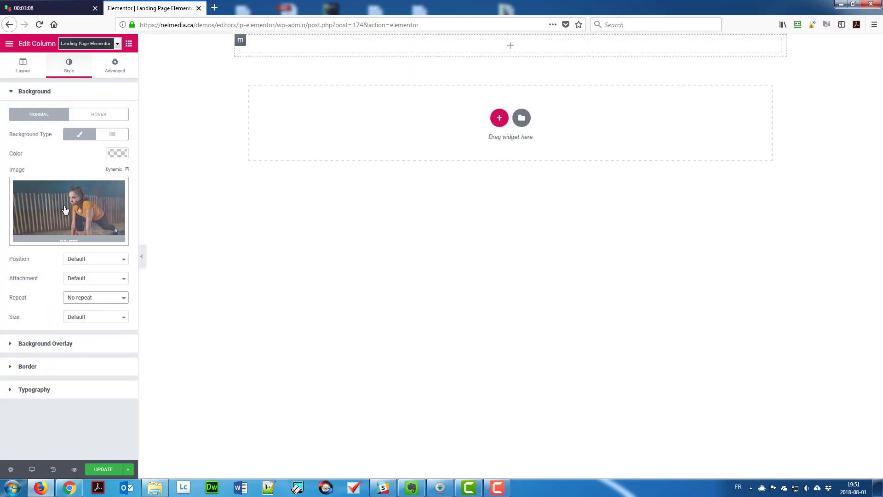
Place a Heading widget and an Image widget showing the Fitspo logo in the column.
{"action": "left_click", "coordinate": [129, 45]}
{"action": "left_click_drag", "start_coordinate": [103, 132], "coordinate": [381, 48]}
{"action": "left_click", "coordinate": [128, 43]}
{"action": "left_click_drag", "start_coordinate": [34, 172], "coordinate": [327, 67]}
{"action": "left_click", "coordinate": [93, 154]}
{"action": "left_click", "coordinate": [621, 146]}
{"action": "left_click", "coordinate": [840, 451]}
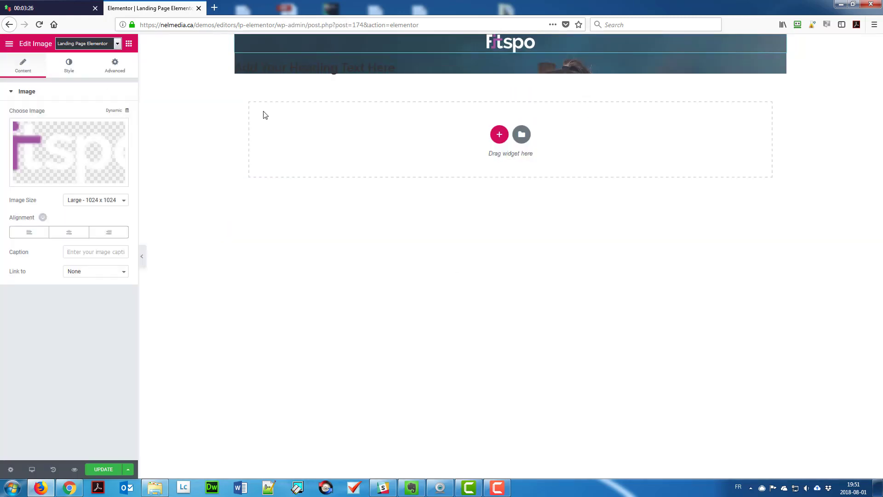
{"action": "left_click", "coordinate": [129, 44]}
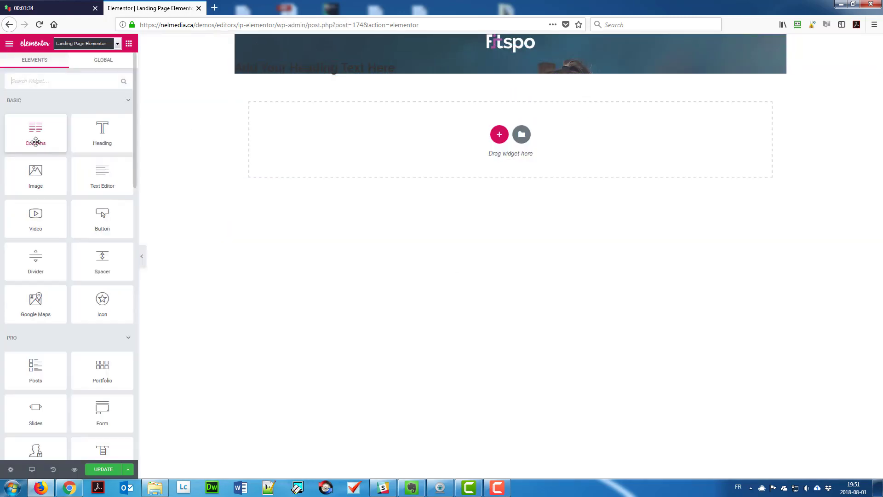
Add a two-column inner section above the logo and set its margin values to 0 and 12.
{"action": "left_click_drag", "start_coordinate": [34, 140], "coordinate": [432, 71]}
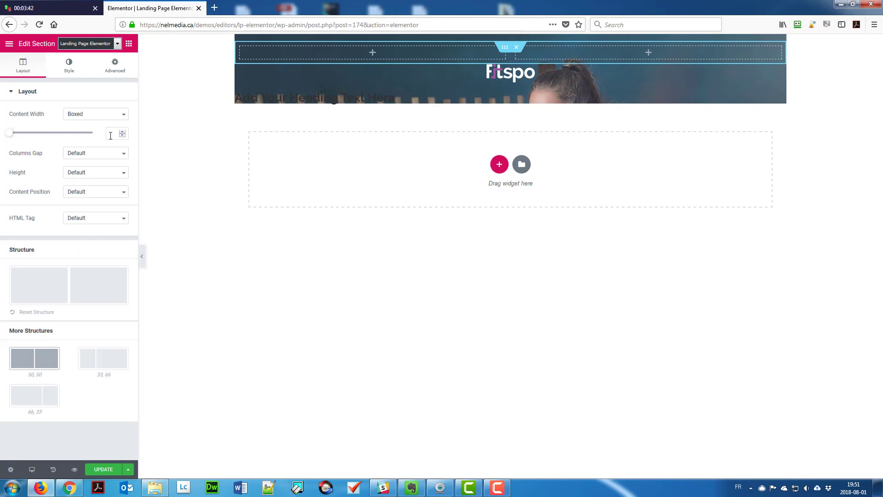
{"action": "left_click", "coordinate": [111, 155]}
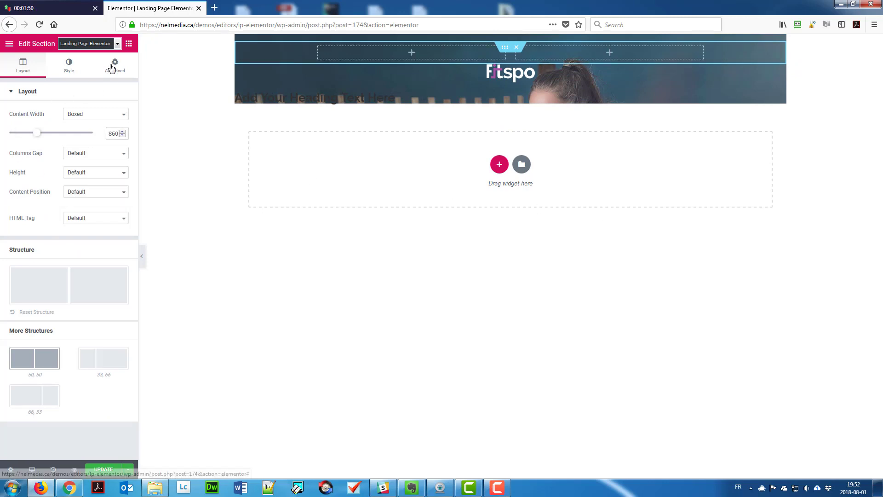
{"action": "left_click", "coordinate": [115, 64]}
{"action": "left_click", "coordinate": [18, 127]}
{"action": "type", "text": "0"}
{"action": "type", "text": "12"}
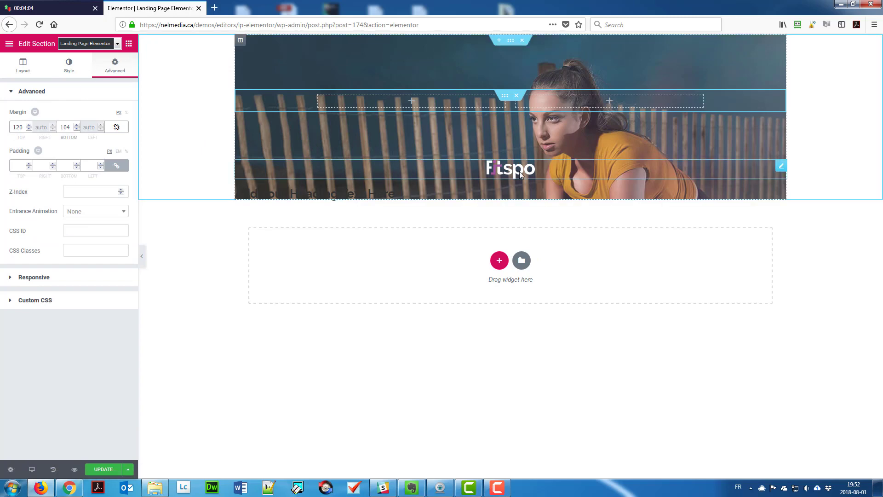
Move the left-aligned Fitspo logo into the left column with the H1 heading beneath it.
{"action": "left_click_drag", "start_coordinate": [510, 168], "coordinate": [428, 101]}
{"action": "left_click", "coordinate": [29, 231]}
{"action": "left_click_drag", "start_coordinate": [322, 167], "coordinate": [445, 110]}
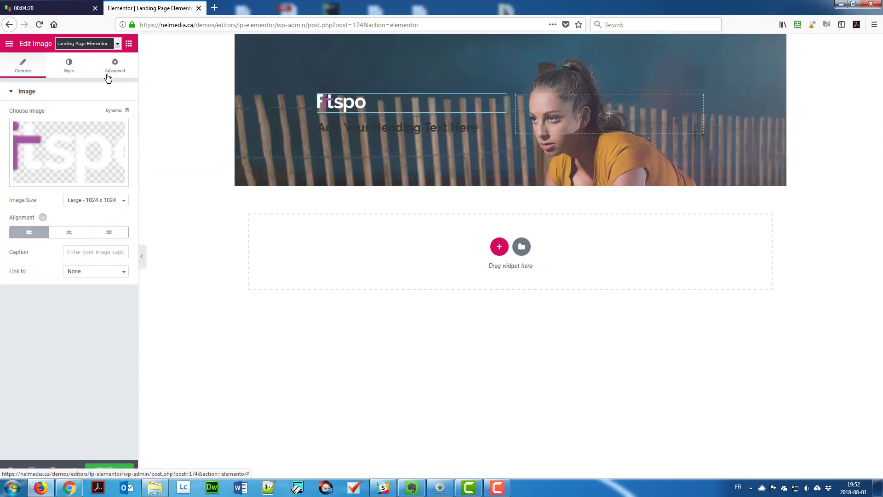
{"action": "left_click", "coordinate": [115, 65]}
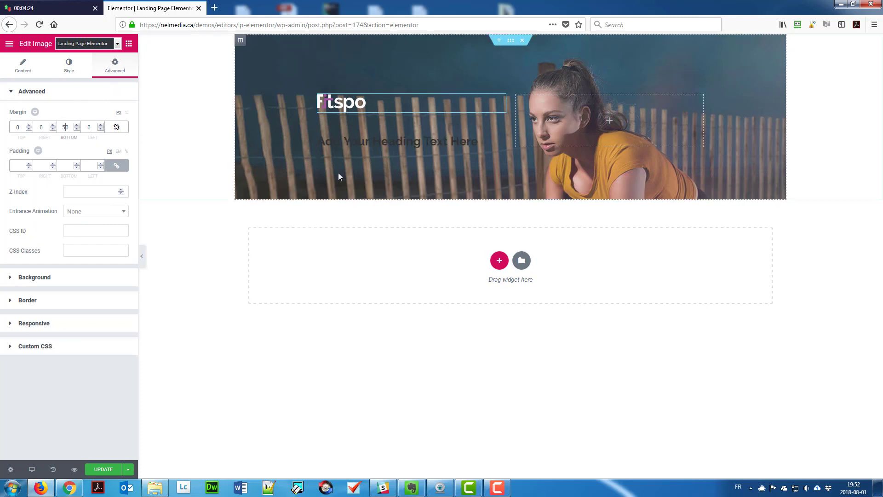
{"action": "left_click", "coordinate": [412, 143]}
{"action": "left_click", "coordinate": [95, 231]}
{"action": "left_click", "coordinate": [73, 241]}
{"action": "left_click_drag", "start_coordinate": [97, 124], "coordinate": [2, 125]}
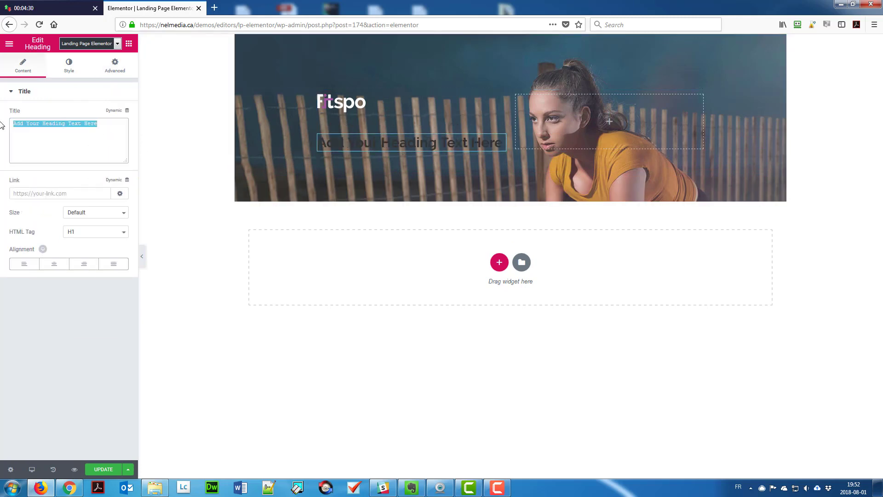
Style the heading white, 40 px, uppercase, with a 10 px bottom margin.
{"action": "left_click", "coordinate": [69, 66]}
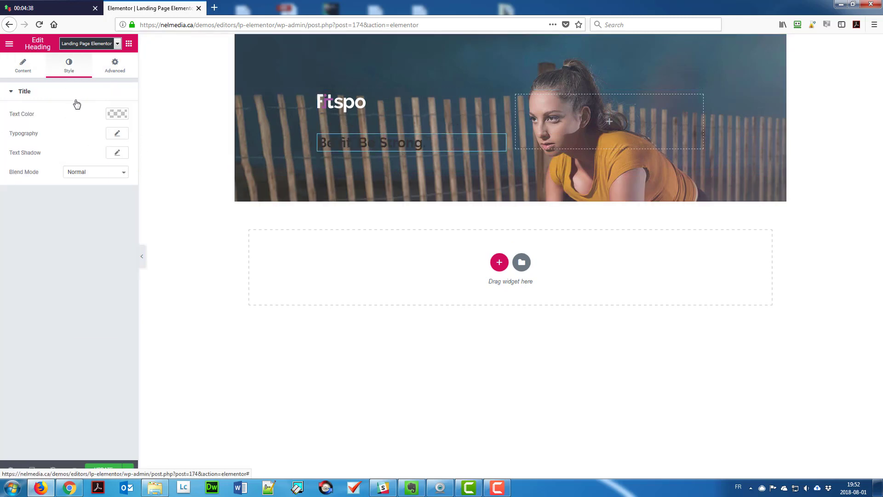
{"action": "left_click", "coordinate": [117, 113]}
{"action": "left_click", "coordinate": [27, 224]}
{"action": "left_click", "coordinate": [117, 114]}
{"action": "left_click", "coordinate": [118, 134]}
{"action": "left_click", "coordinate": [107, 190]}
{"action": "type", "text": "40"}
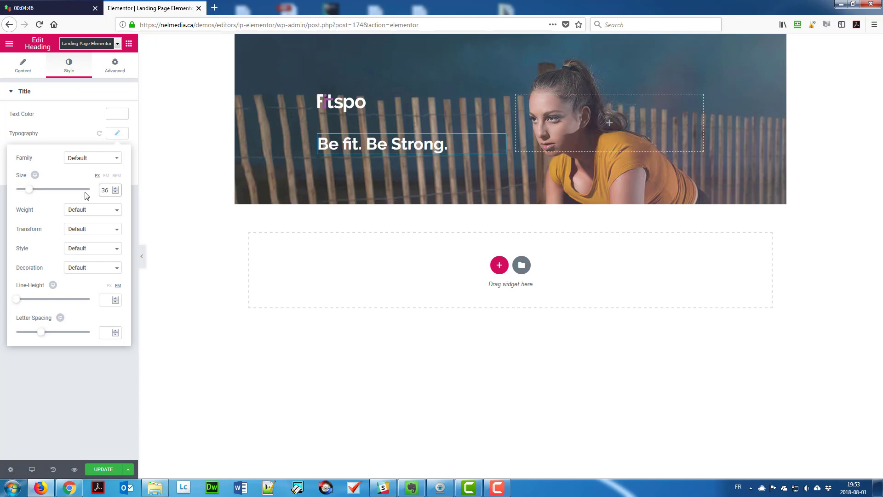
{"action": "left_click", "coordinate": [93, 229]}
{"action": "left_click", "coordinate": [78, 253]}
{"action": "left_click", "coordinate": [115, 66]}
{"action": "left_click", "coordinate": [78, 127]}
{"action": "type", "text": "10"}
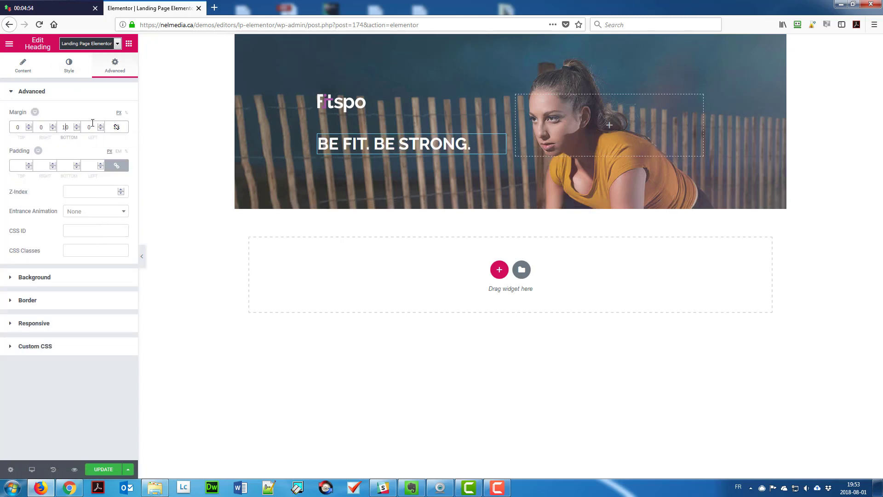
Add a Text Editor paragraph below the heading with 18 px text and a 50 px bottom margin.
{"action": "left_click", "coordinate": [129, 43]}
{"action": "left_click_drag", "start_coordinate": [102, 173], "coordinate": [409, 165]}
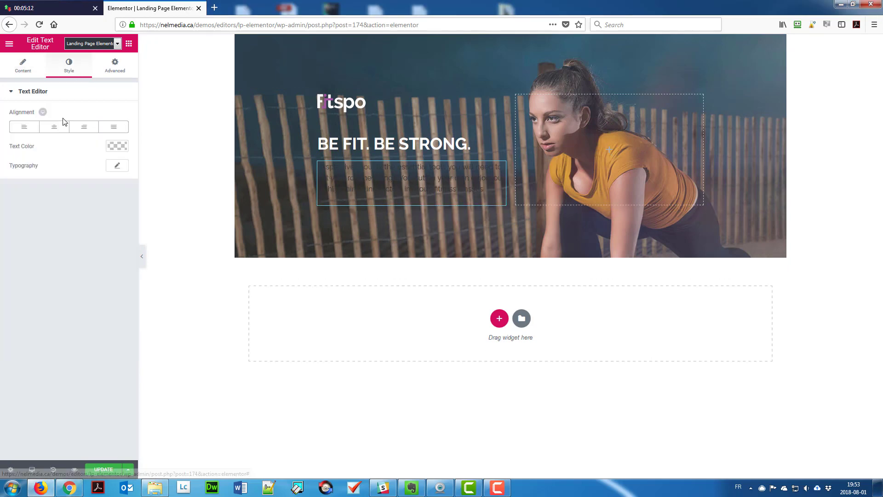
{"action": "left_click", "coordinate": [117, 146]}
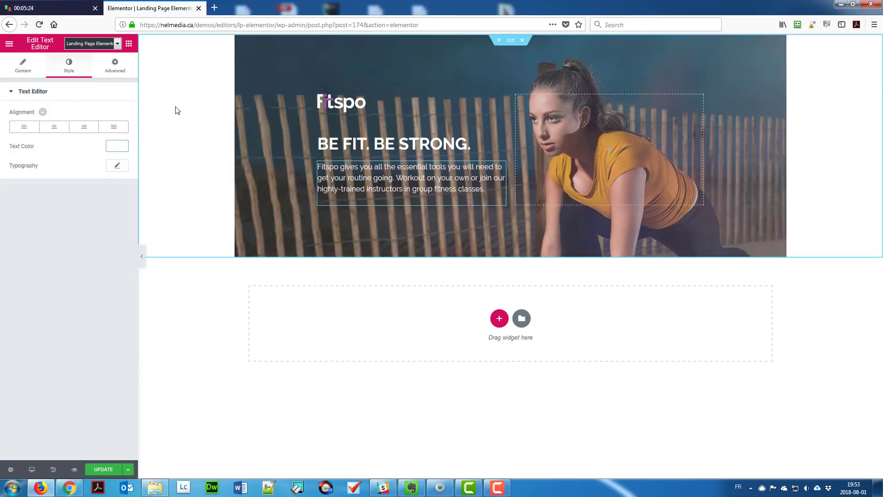
{"action": "left_click", "coordinate": [117, 166]}
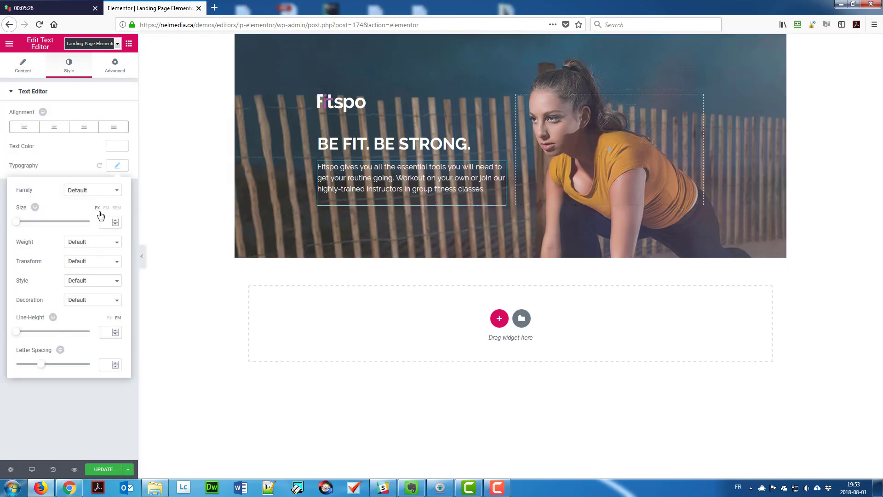
{"action": "left_click", "coordinate": [106, 223]}
{"action": "type", "text": "18"}
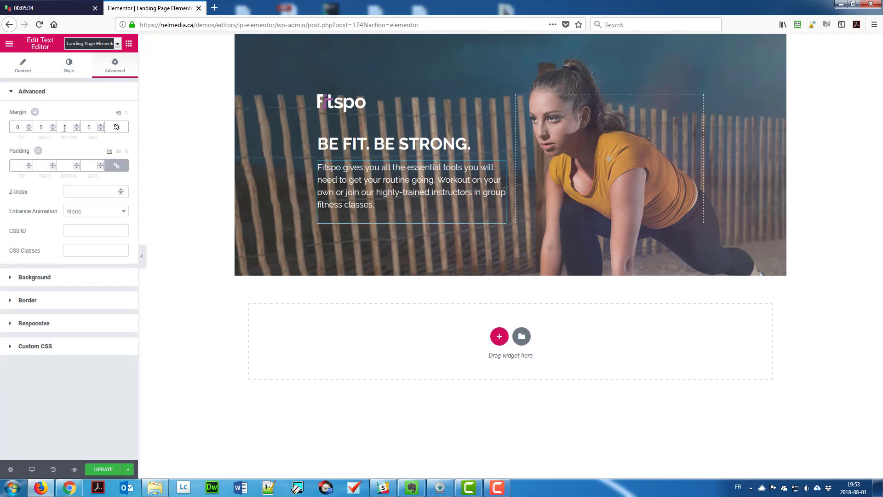
{"action": "type", "text": "50"}
{"action": "left_click", "coordinate": [129, 43]}
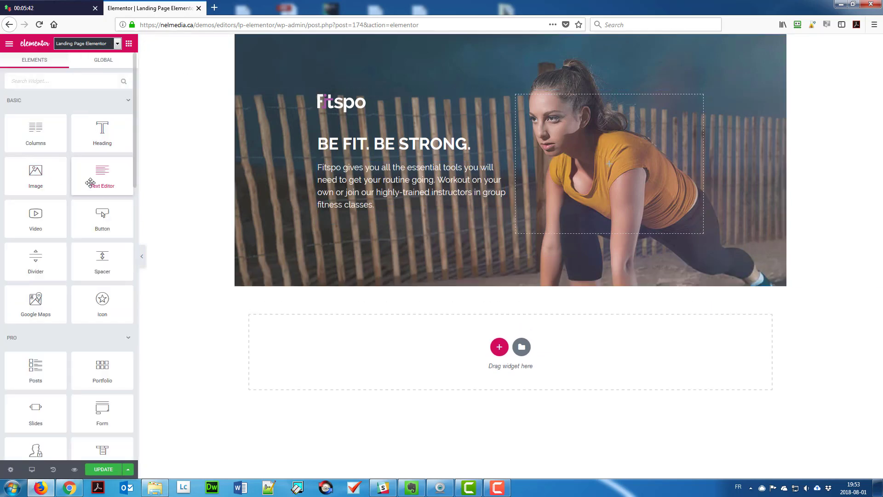
Add a 'Plans starting at $39' text line styled white, 18 px, weight 700, uppercase.
{"action": "left_click_drag", "start_coordinate": [98, 174], "coordinate": [405, 228]}
{"action": "key", "text": "ctrl+a"}
{"action": "type", "text": "Plans s"}
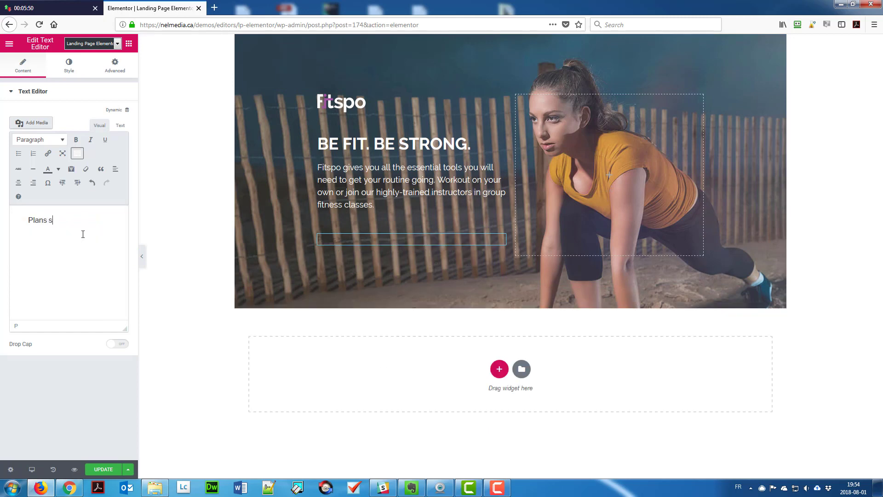
{"action": "left_click", "coordinate": [69, 64]}
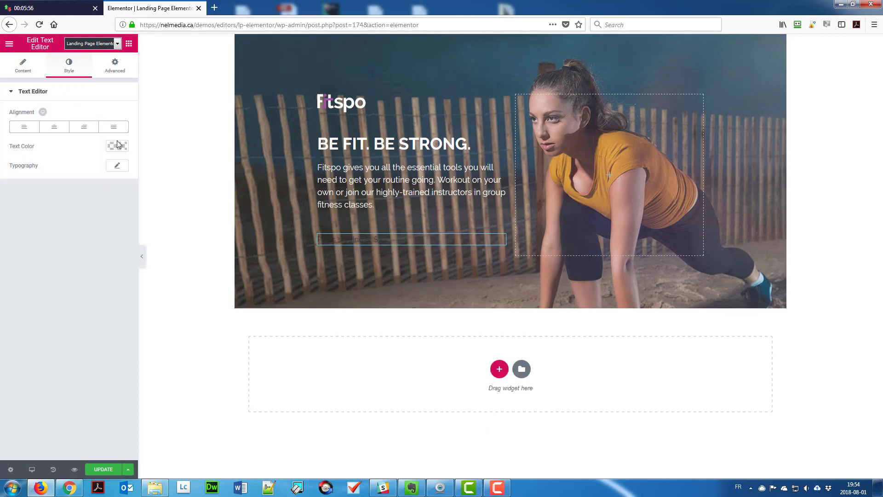
{"action": "left_click", "coordinate": [118, 145]}
{"action": "left_click", "coordinate": [90, 177]}
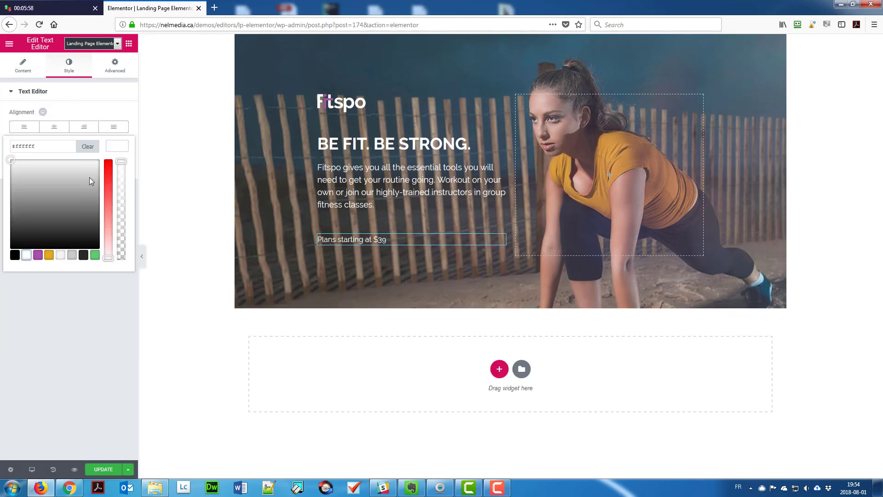
{"action": "left_click", "coordinate": [118, 165]}
{"action": "left_click", "coordinate": [107, 222]}
{"action": "type", "text": "18"}
{"action": "left_click", "coordinate": [93, 242]}
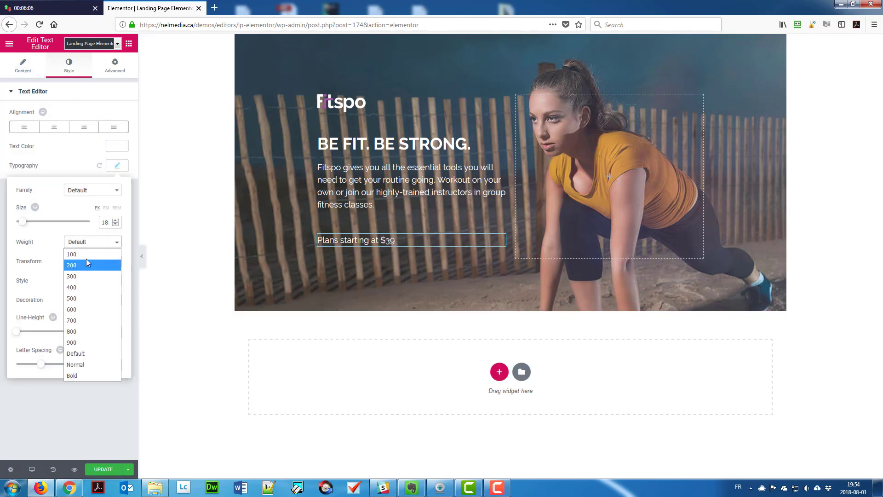
{"action": "left_click", "coordinate": [81, 318]}
{"action": "left_click", "coordinate": [92, 261]}
{"action": "left_click", "coordinate": [80, 287]}
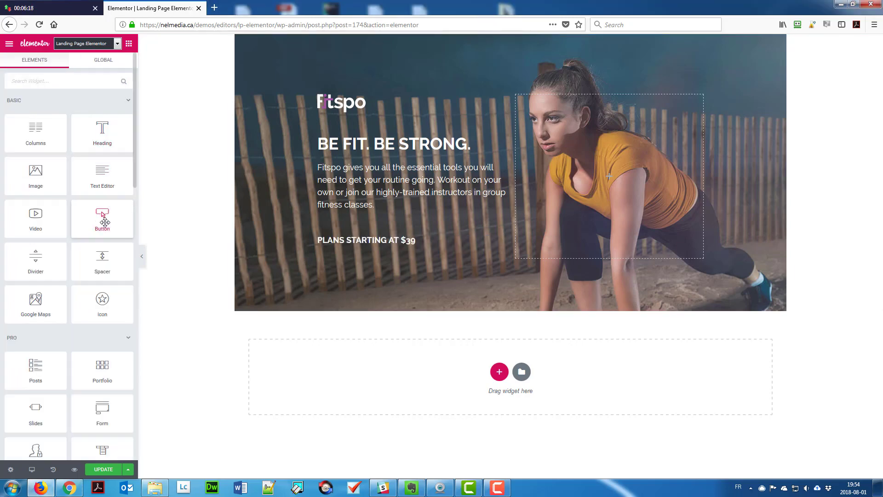
Add a medium SIGN UP NOW button with yellow hover background and 18 px uppercase text, then save.
{"action": "left_click_drag", "start_coordinate": [101, 217], "coordinate": [359, 260]}
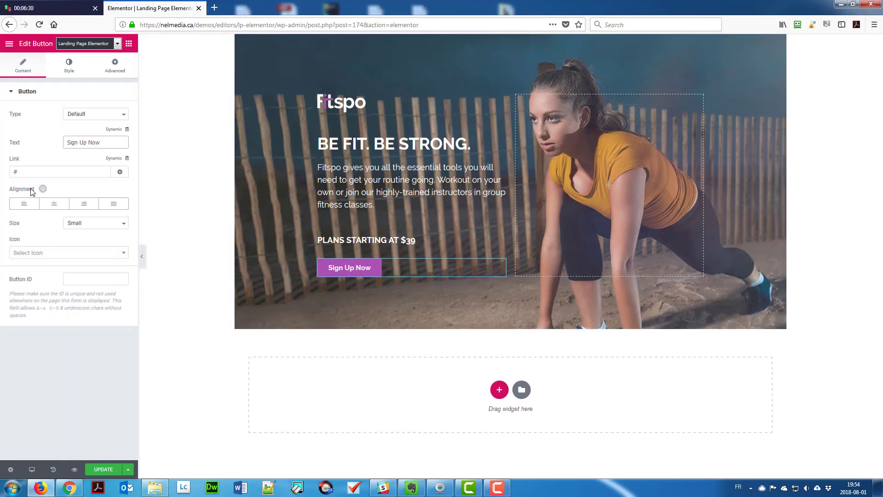
{"action": "left_click", "coordinate": [95, 223]}
{"action": "left_click", "coordinate": [76, 253]}
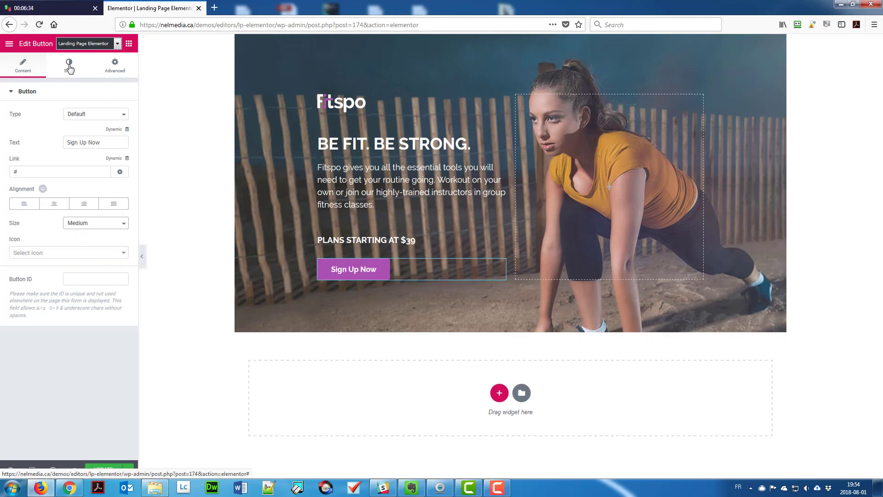
{"action": "left_click", "coordinate": [69, 64]}
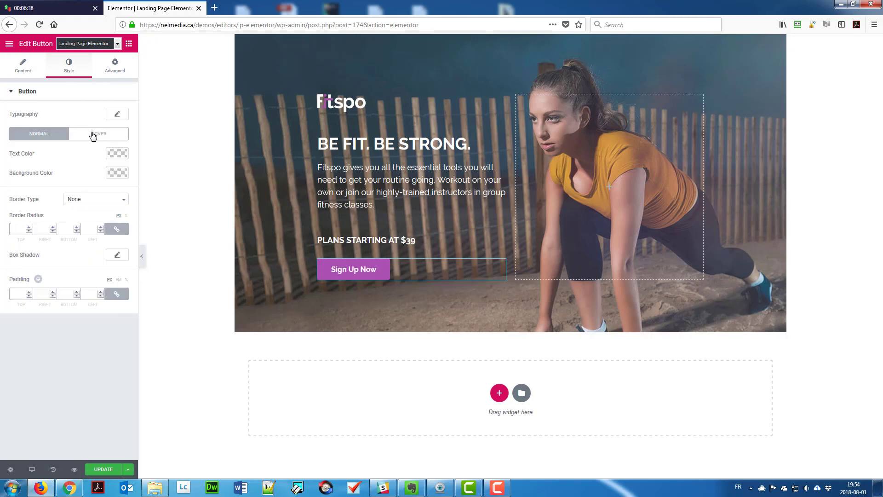
{"action": "left_click", "coordinate": [117, 153]}
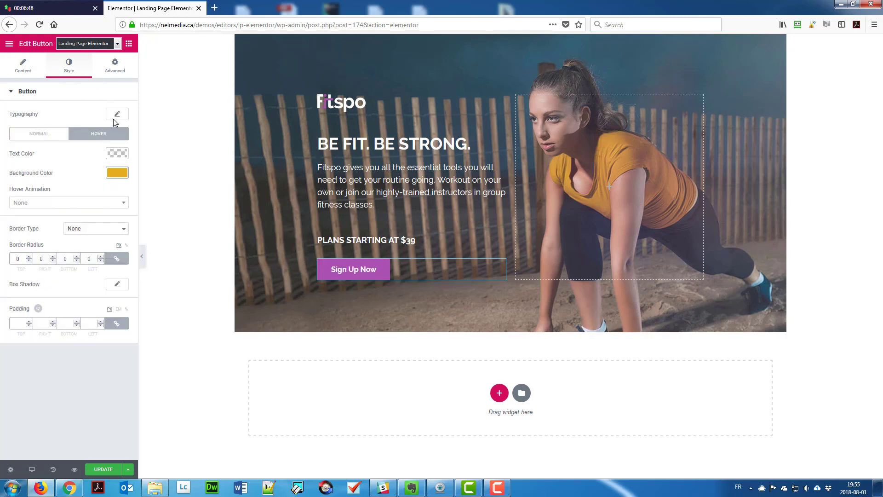
{"action": "left_click", "coordinate": [117, 113]}
{"action": "type", "text": "18"}
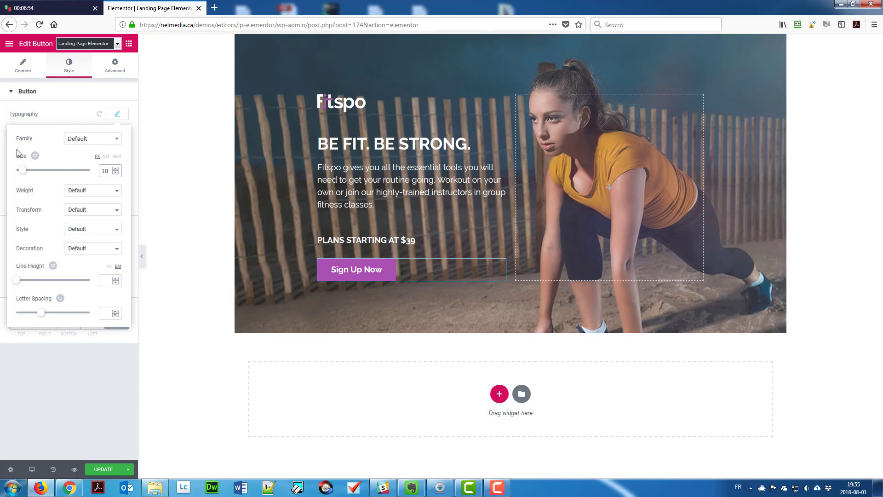
{"action": "left_click", "coordinate": [92, 209]}
{"action": "left_click", "coordinate": [81, 229]}
{"action": "left_click", "coordinate": [117, 115]}
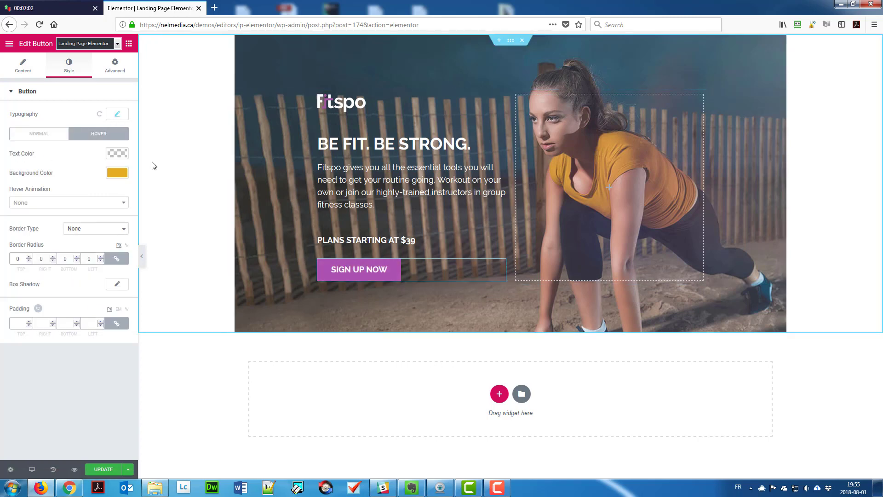
{"action": "left_click", "coordinate": [103, 469]}
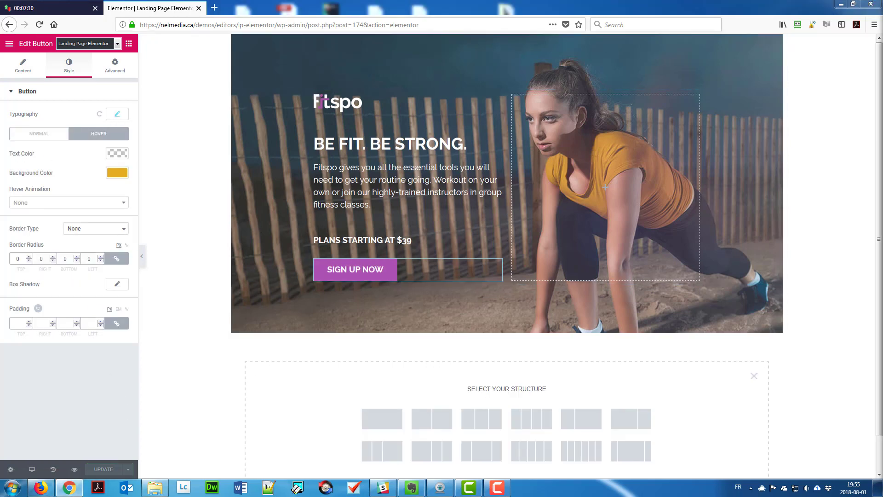
Add a one-column section below the hero and set up its column's style and spacing.
{"action": "left_click", "coordinate": [381, 418]}
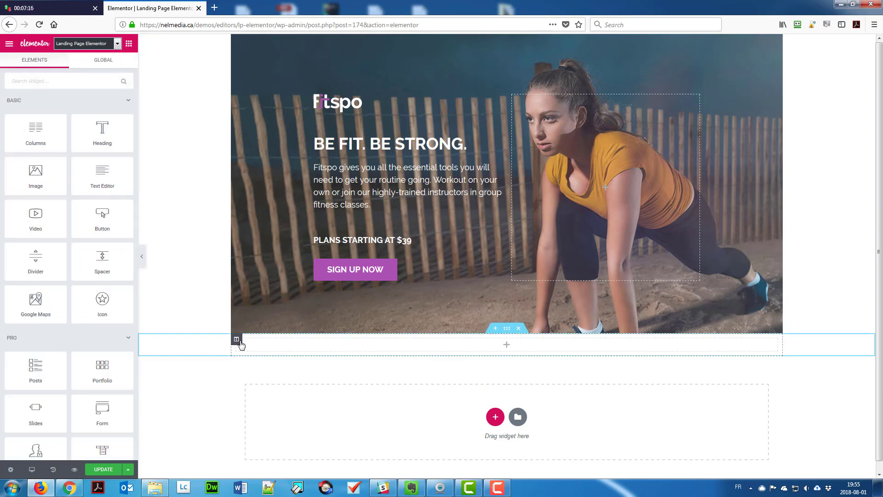
{"action": "left_click", "coordinate": [237, 339]}
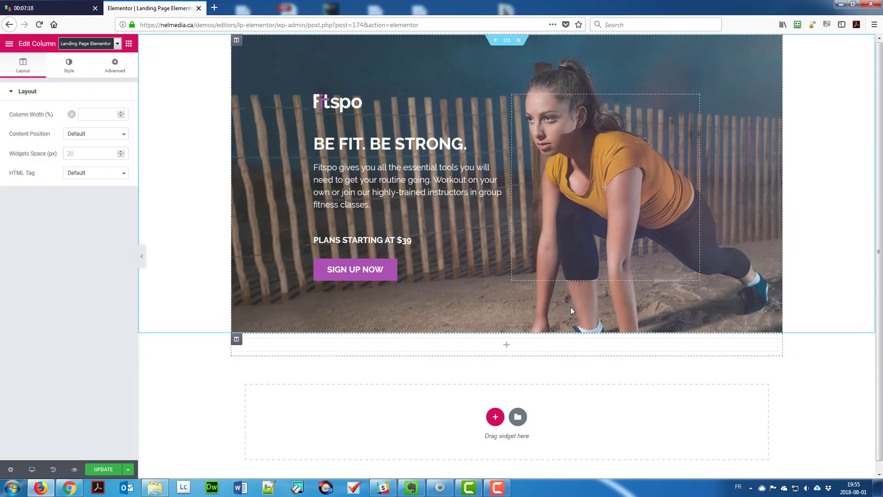
{"action": "left_click", "coordinate": [69, 65]}
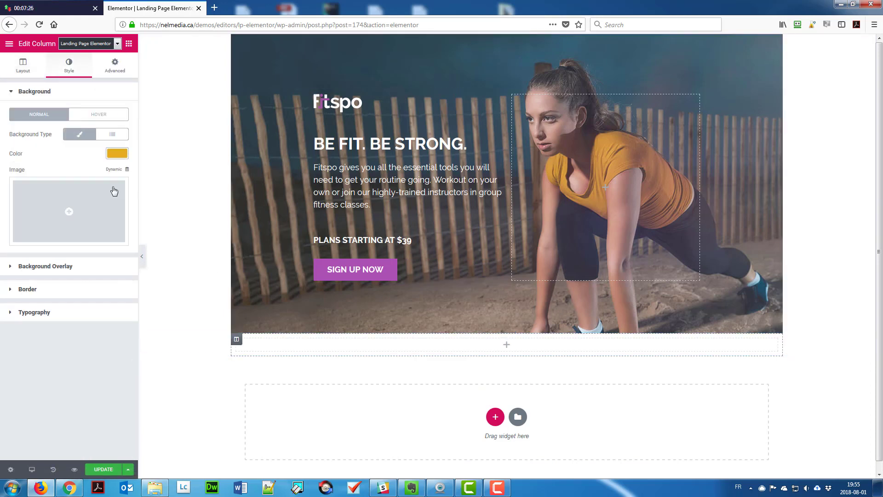
{"action": "left_click", "coordinate": [115, 64]}
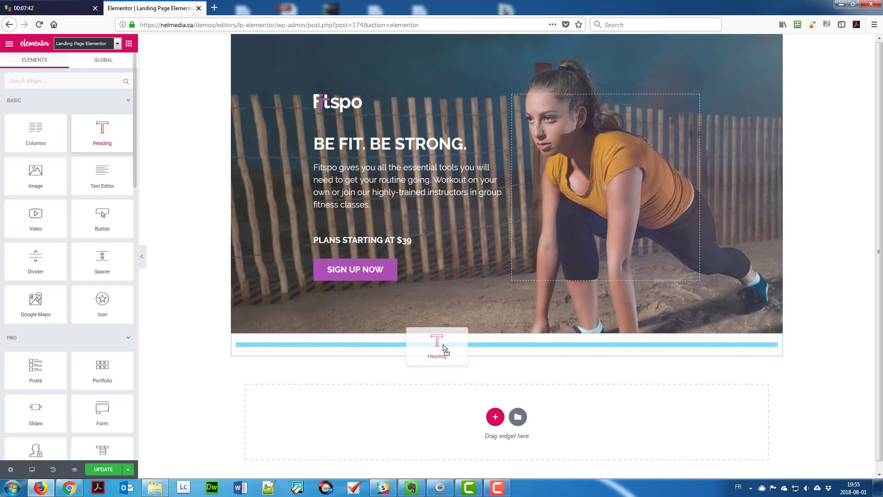
Add a centred white uppercase 'Start training today' heading with a two-column inner section beneath it.
{"action": "left_click_drag", "start_coordinate": [444, 351], "coordinate": [444, 349]}
{"action": "triple_click", "coordinate": [11, 139]}
{"action": "type", "text": "Start training today"}
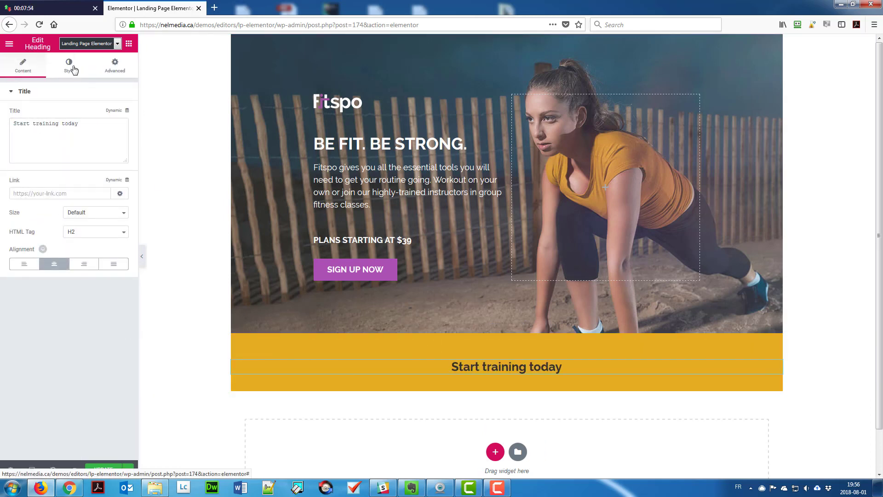
{"action": "left_click", "coordinate": [69, 65]}
{"action": "left_click", "coordinate": [118, 113]}
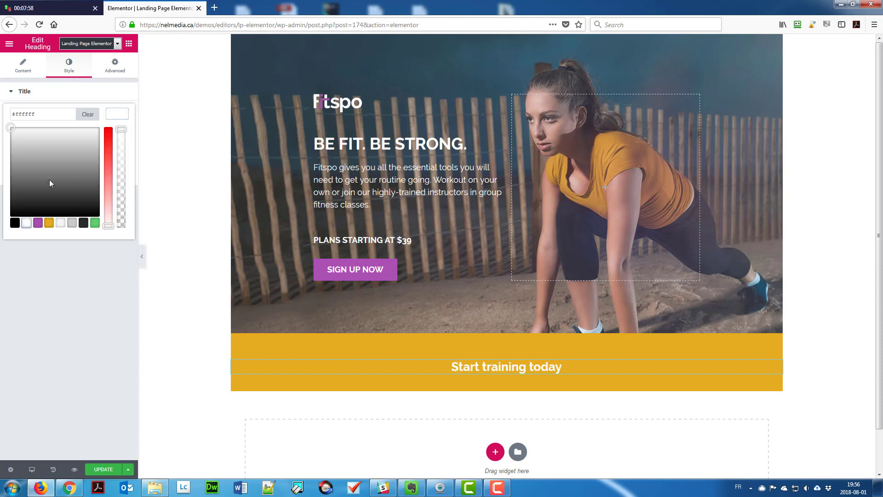
{"action": "left_click", "coordinate": [118, 134]}
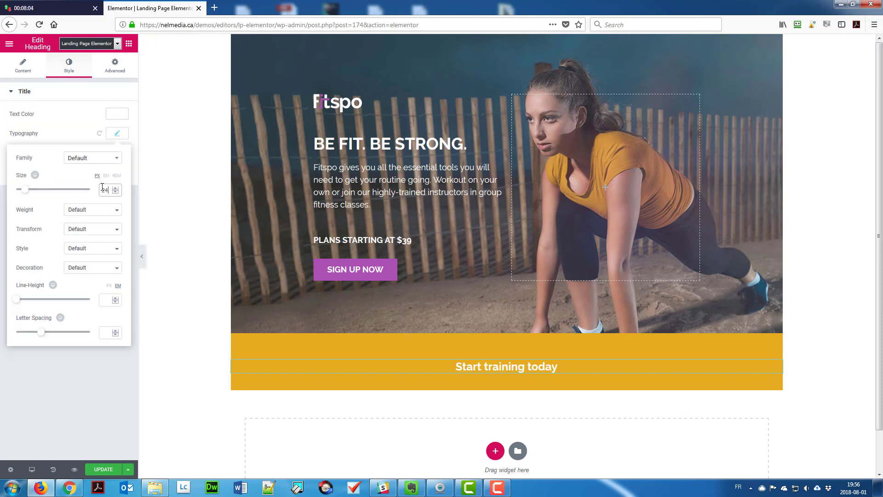
{"action": "left_click", "coordinate": [92, 228]}
{"action": "left_click", "coordinate": [97, 254]}
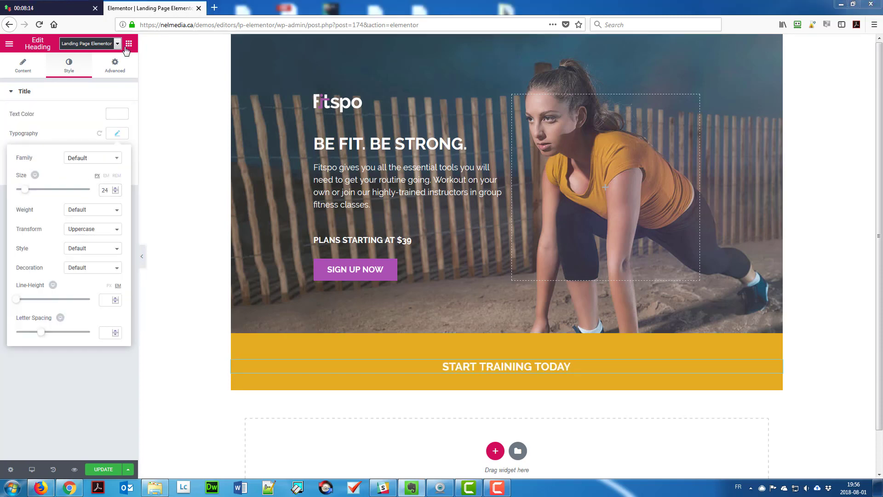
{"action": "left_click", "coordinate": [129, 43]}
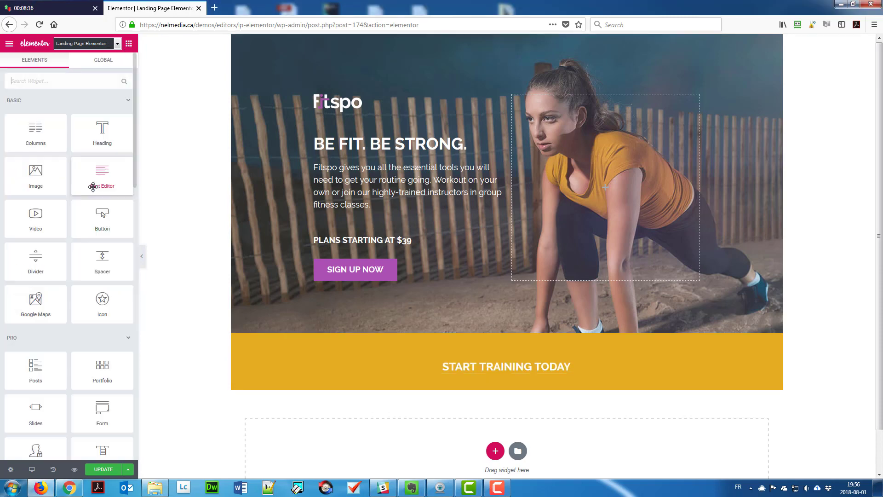
{"action": "left_click_drag", "start_coordinate": [36, 133], "coordinate": [465, 382]}
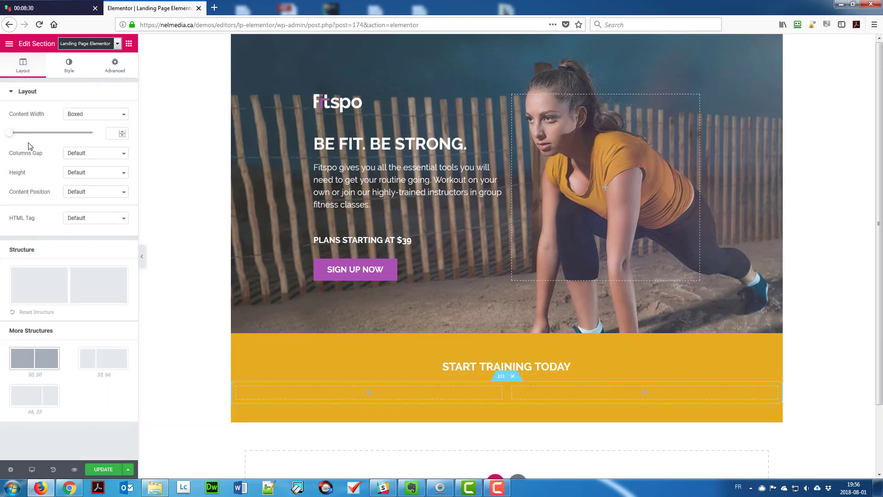
Widen the inner section's column gap and add the stopwatch image to the left column.
{"action": "left_click", "coordinate": [81, 157]}
{"action": "left_click", "coordinate": [78, 205]}
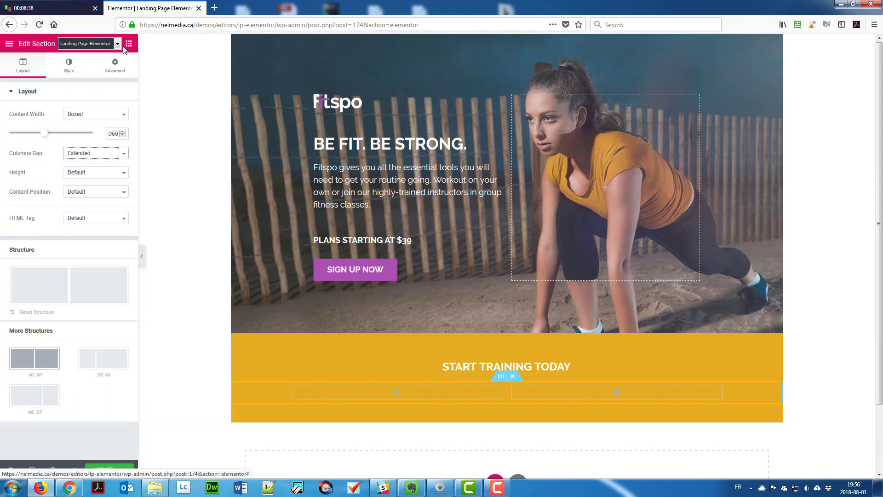
{"action": "left_click", "coordinate": [129, 43]}
{"action": "left_click_drag", "start_coordinate": [35, 170], "coordinate": [342, 367]}
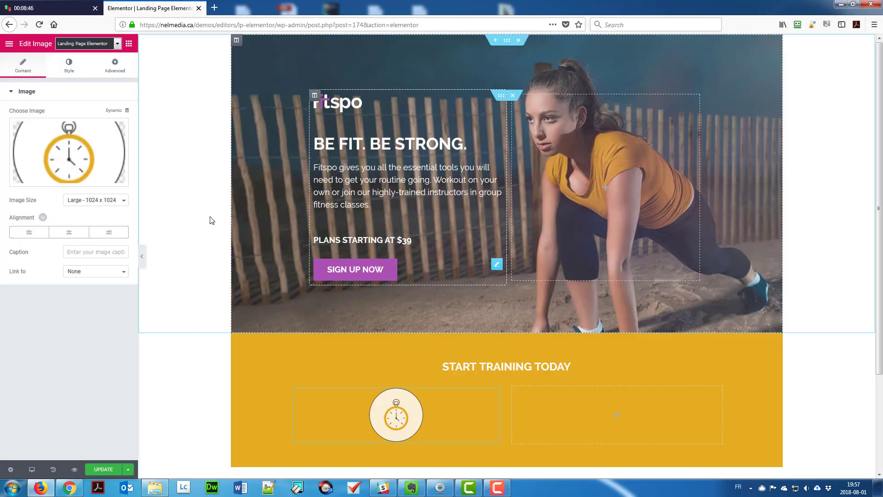
Add a centred white H3 heading 'Train at your own time' below the stopwatch image.
{"action": "left_click", "coordinate": [129, 43]}
{"action": "left_click_drag", "start_coordinate": [98, 129], "coordinate": [395, 448]}
{"action": "type", "text": "Train at your own time"}
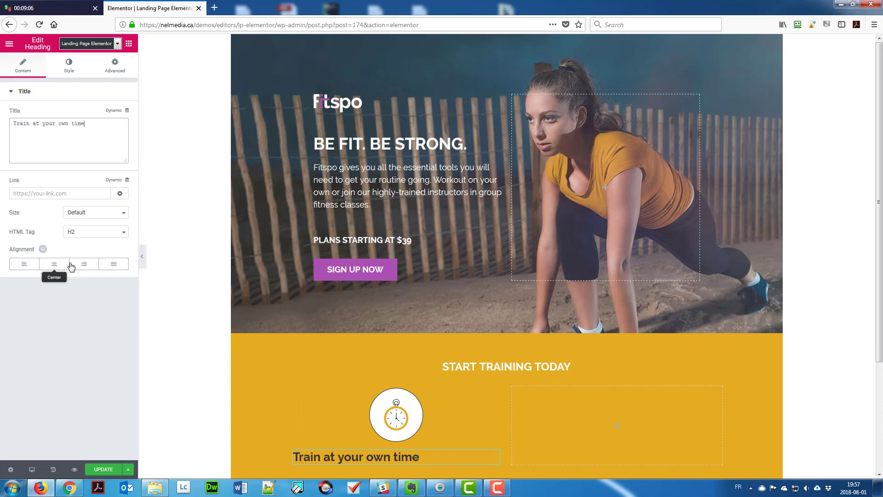
{"action": "left_click", "coordinate": [58, 265]}
{"action": "left_click", "coordinate": [78, 232]}
{"action": "left_click", "coordinate": [81, 267]}
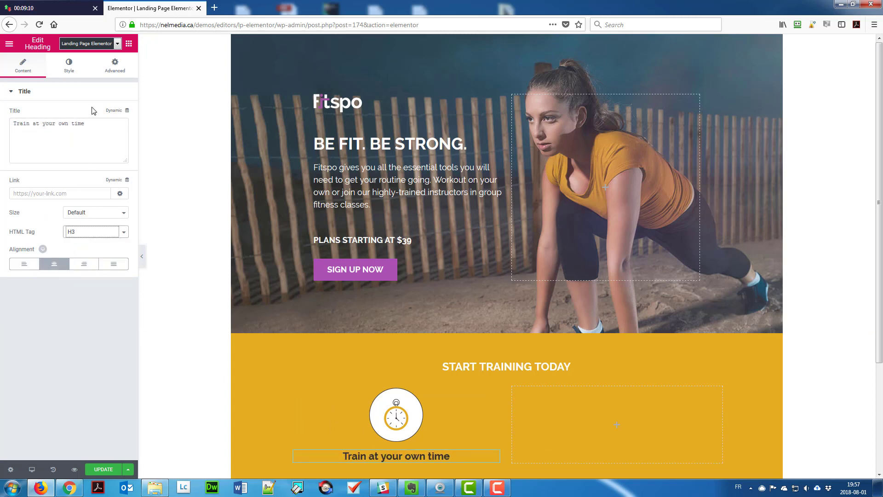
{"action": "left_click", "coordinate": [72, 67]}
{"action": "left_click", "coordinate": [28, 67]}
{"action": "left_click", "coordinate": [76, 214]}
{"action": "left_click", "coordinate": [69, 65]}
{"action": "left_click", "coordinate": [117, 113]}
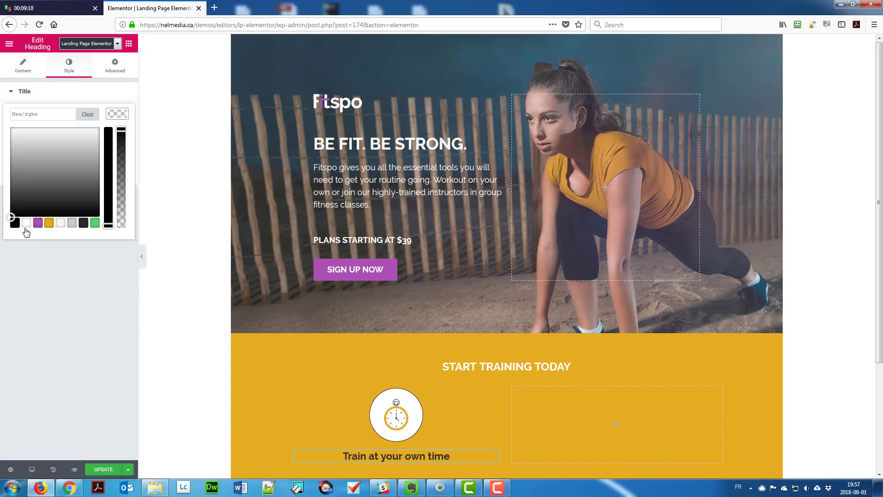
{"action": "left_click", "coordinate": [25, 226]}
{"action": "left_click", "coordinate": [117, 133]}
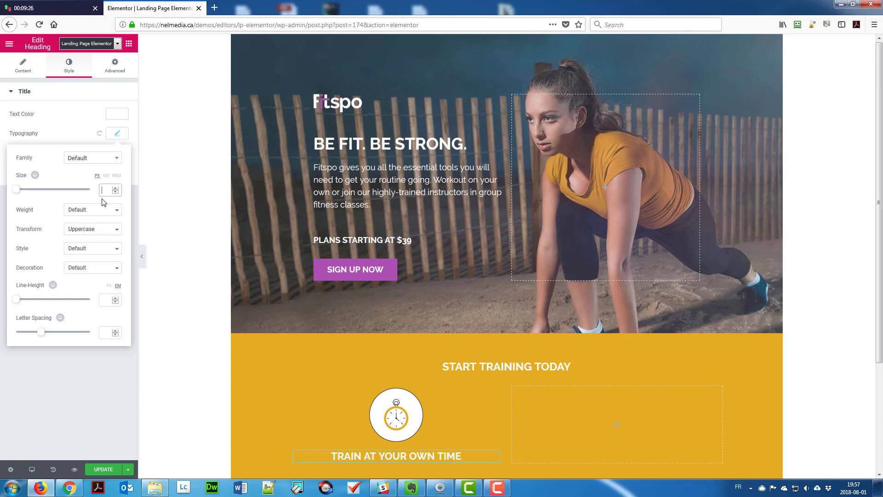
{"action": "left_click", "coordinate": [132, 52]}
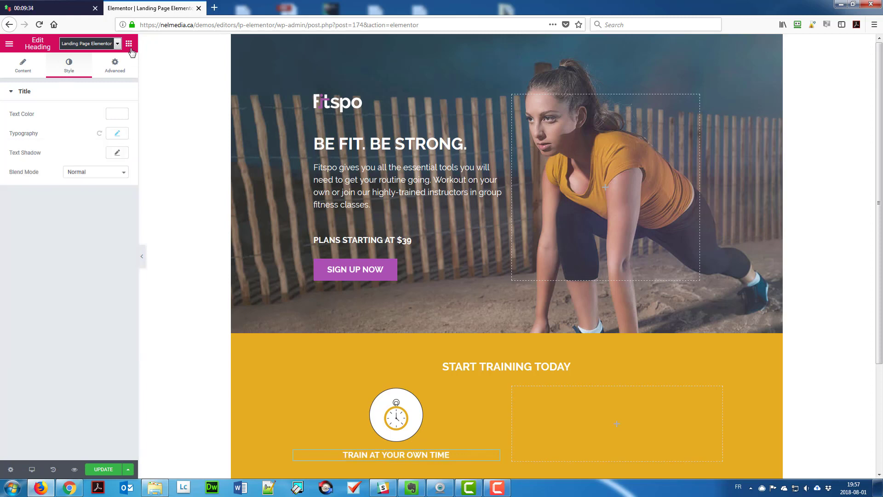
Add a centred white Lorem ipsum text block under the heading.
{"action": "left_click", "coordinate": [129, 43]}
{"action": "left_click_drag", "start_coordinate": [101, 175], "coordinate": [361, 459]}
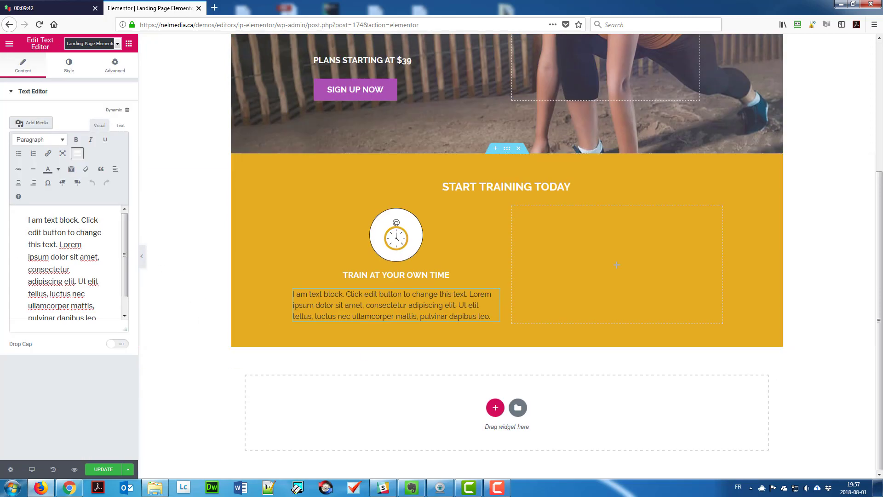
{"action": "key", "text": "ctrl+a"}
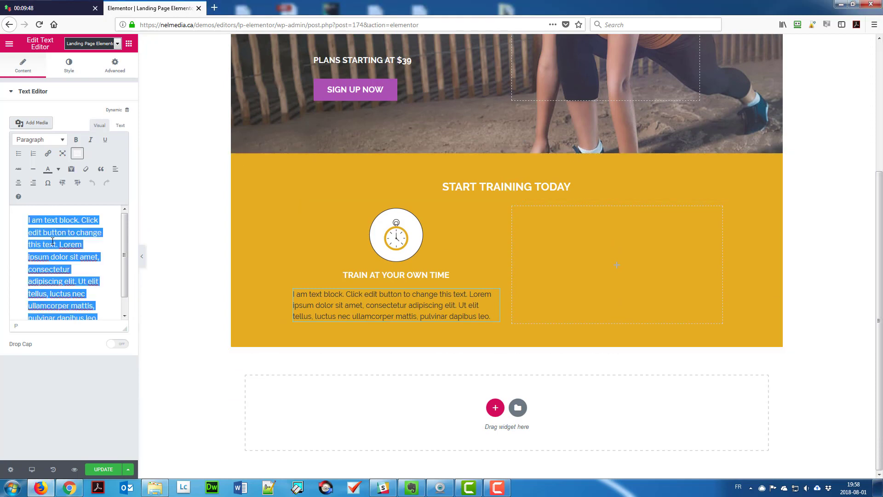
{"action": "type", "text": "Lorem ipsum dolor sit amet, consectetur adipisicing elit, sed do eiusmod tempor incididunt ut."}
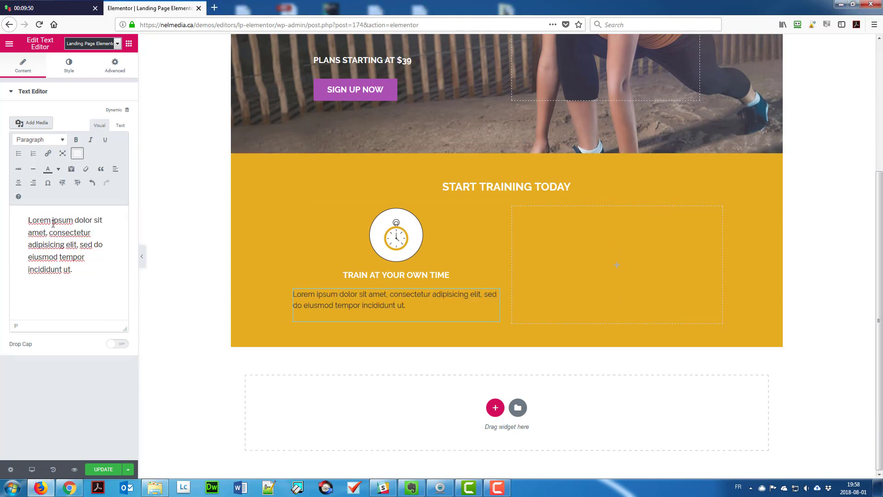
{"action": "left_click", "coordinate": [69, 64]}
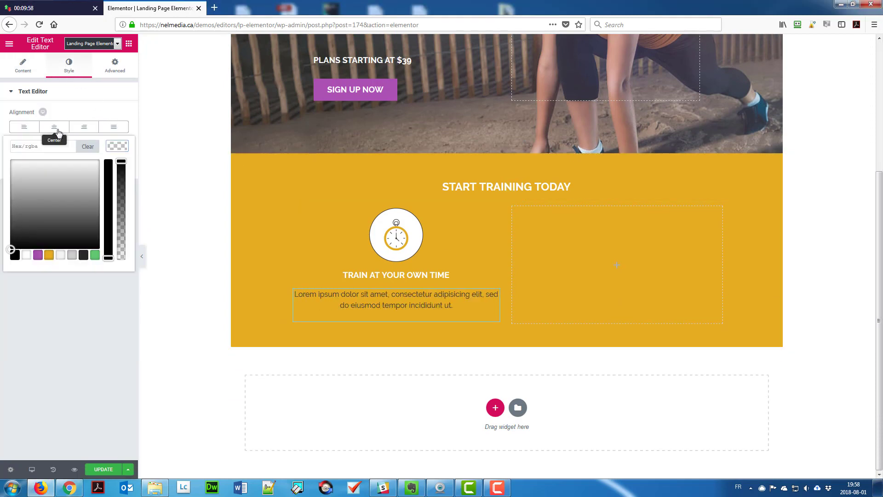
{"action": "left_click", "coordinate": [51, 129]}
{"action": "left_click", "coordinate": [49, 130]}
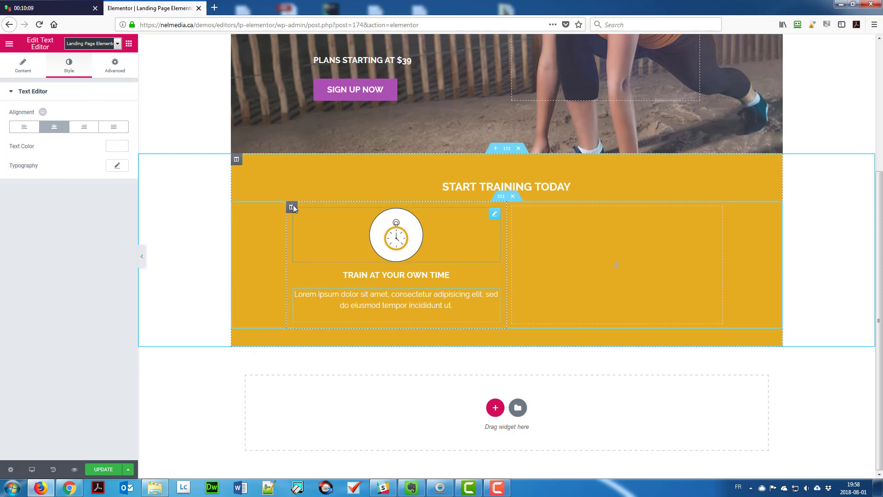
Delete the empty fourth column and give the middle column the ebook-and-video icon and 'Training ebooks & videos' heading.
{"action": "right_click", "coordinate": [620, 231]}
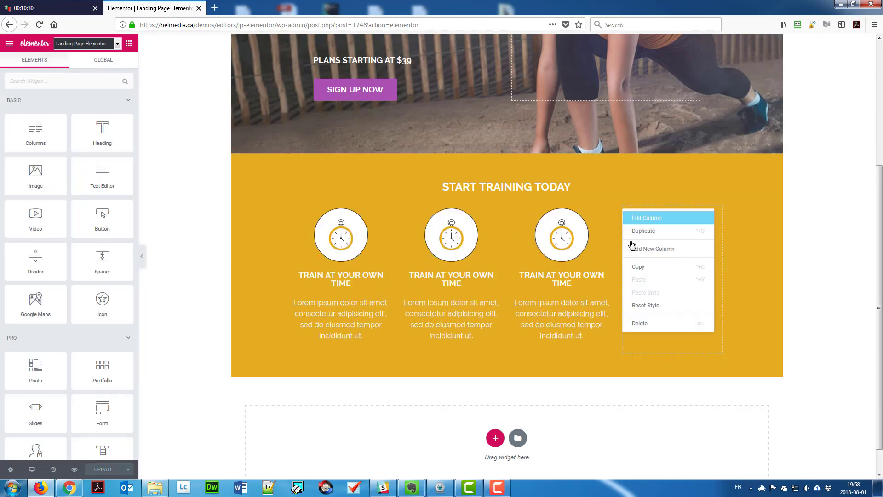
{"action": "left_click", "coordinate": [641, 322]}
{"action": "left_click", "coordinate": [498, 244]}
{"action": "left_click", "coordinate": [43, 147]}
{"action": "left_click", "coordinate": [336, 148]}
{"action": "left_click", "coordinate": [837, 449]}
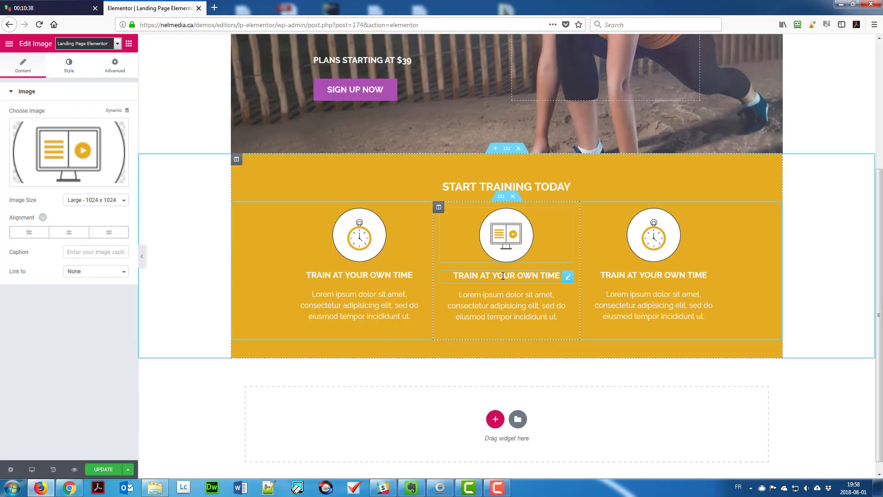
{"action": "double_click", "coordinate": [507, 275]}
{"action": "type", "text": "Trainin"}
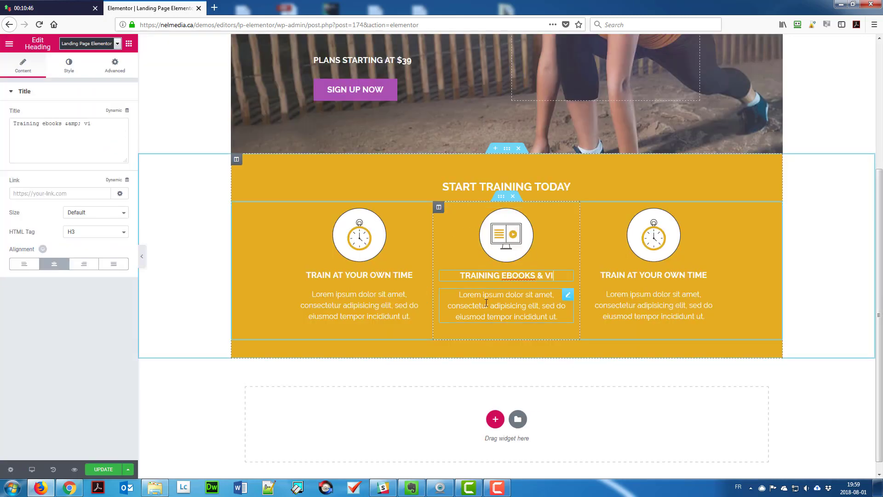
Give the third column the dumbbell icon and 'Resistance training' heading, then save the page.
{"action": "left_click", "coordinate": [662, 258]}
{"action": "left_click", "coordinate": [69, 147]}
{"action": "left_click", "coordinate": [689, 144]}
{"action": "left_click", "coordinate": [838, 450]}
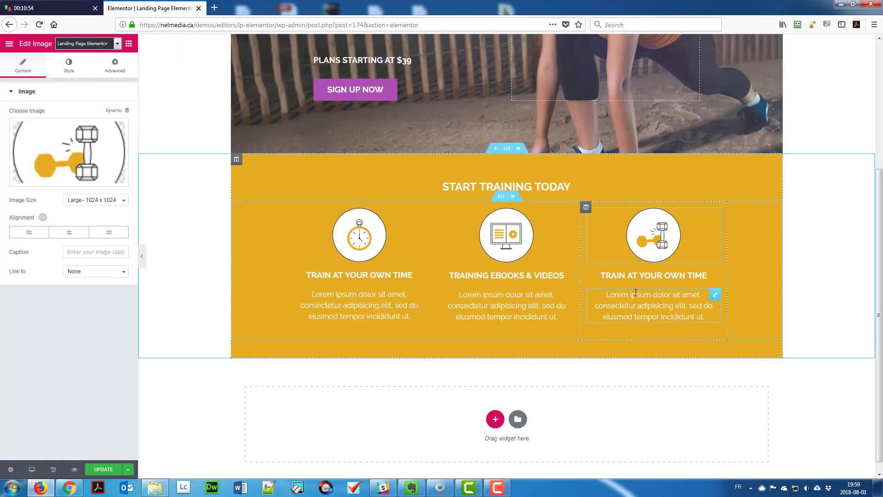
{"action": "left_click", "coordinate": [654, 275]}
{"action": "double_click", "coordinate": [654, 276]}
{"action": "type", "text": "Resist"}
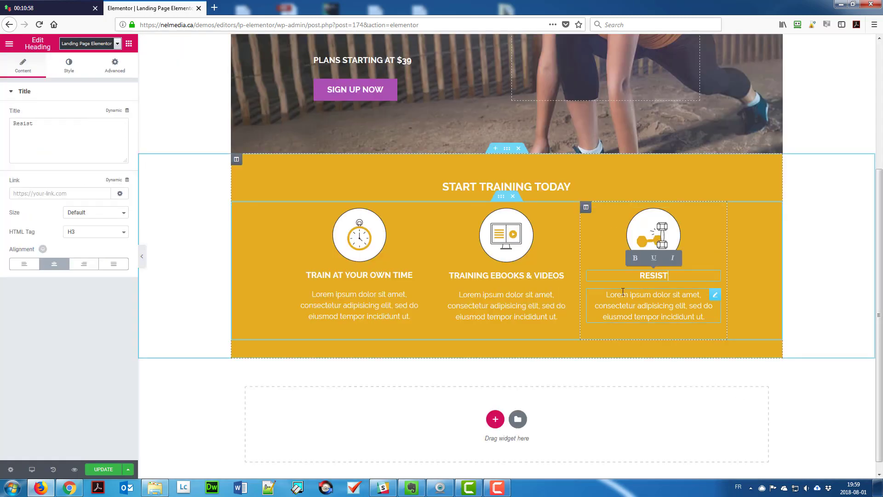
{"action": "type", "text": "ance traini"}
{"action": "type", "text": "ng"}
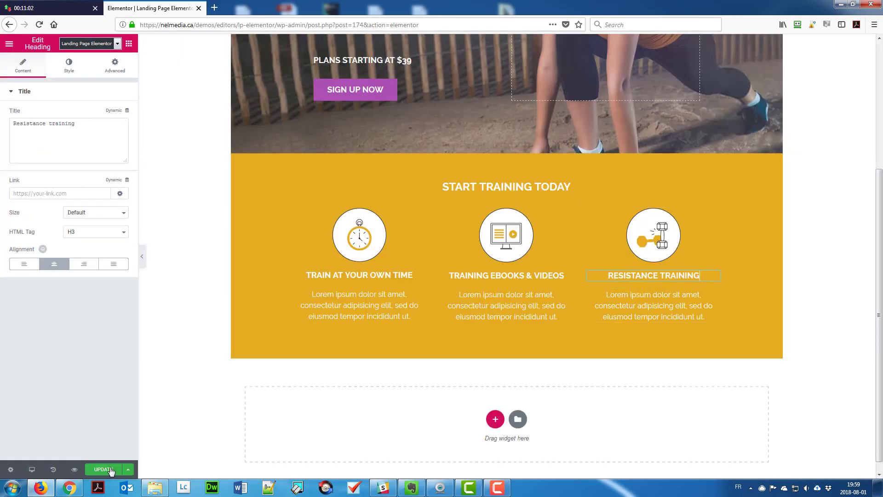
{"action": "left_click", "coordinate": [110, 470]}
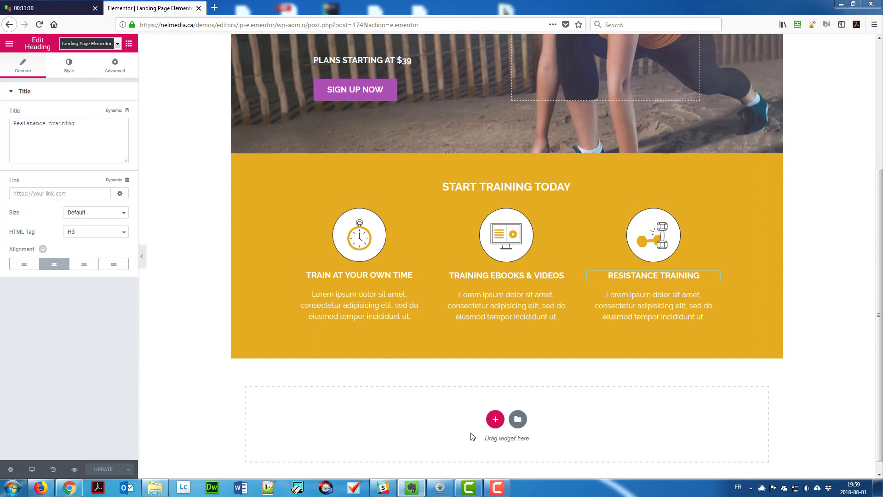
Add a single-column section below the yellow one with a plain colour column background.
{"action": "left_click", "coordinate": [495, 419]}
{"action": "left_click", "coordinate": [381, 443]}
{"action": "left_click", "coordinate": [236, 364]}
{"action": "left_click", "coordinate": [69, 64]}
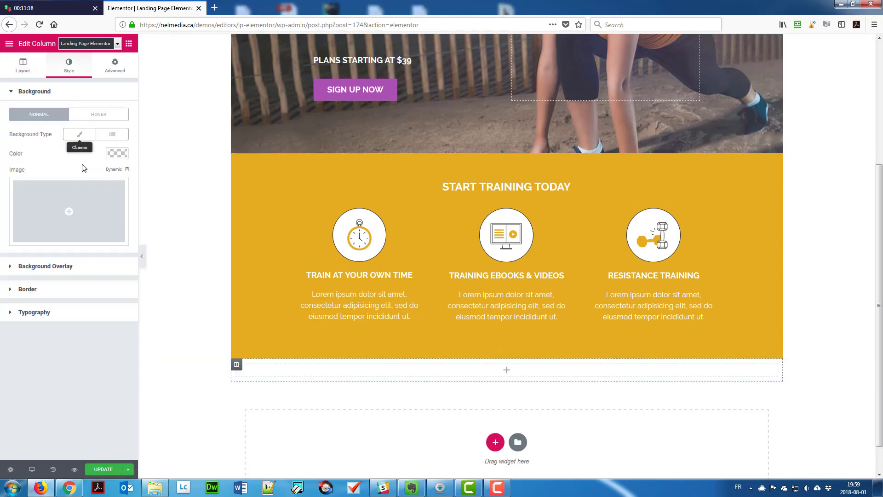
{"action": "left_click", "coordinate": [80, 134]}
{"action": "left_click", "coordinate": [117, 154]}
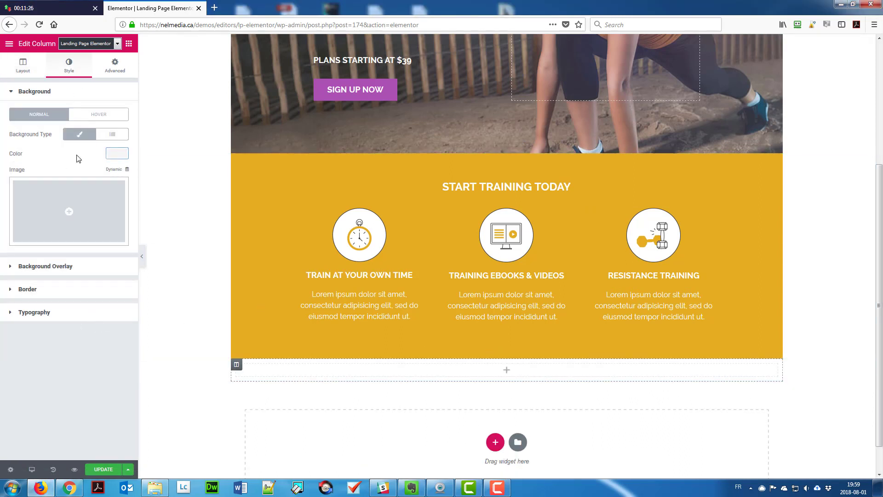
{"action": "left_click", "coordinate": [115, 64]}
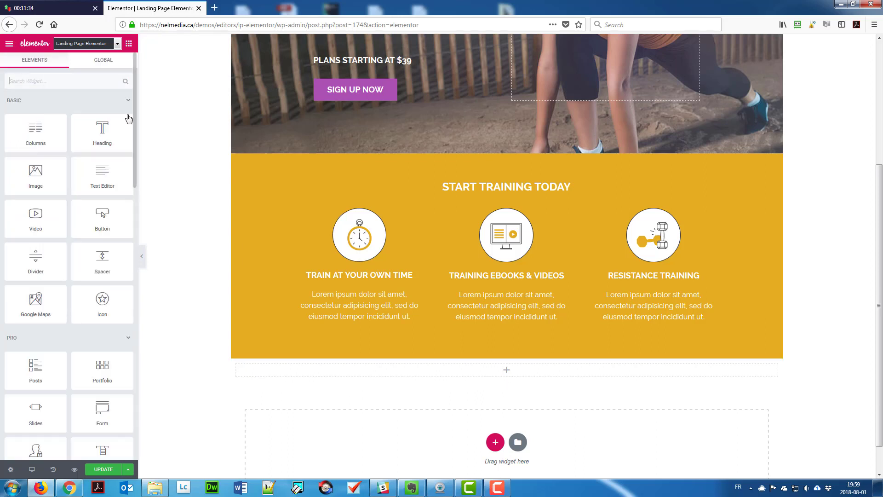
Add a centred uppercase 'Featured classes' heading at 18 px with 45 spacing below it.
{"action": "left_click_drag", "start_coordinate": [124, 121], "coordinate": [400, 371]}
{"action": "triple_click", "coordinate": [106, 134]}
{"action": "type", "text": "Featured classes"}
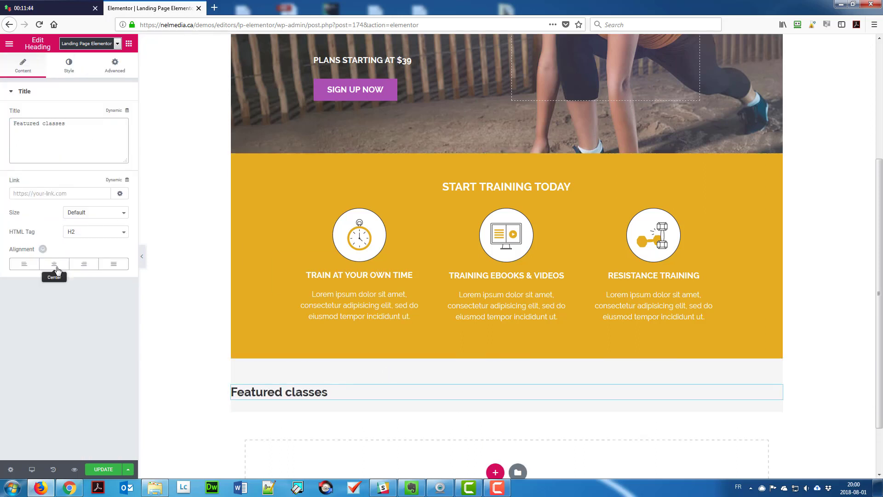
{"action": "left_click", "coordinate": [54, 264]}
{"action": "left_click", "coordinate": [69, 65]}
{"action": "left_click", "coordinate": [117, 133]}
{"action": "left_click", "coordinate": [92, 229]}
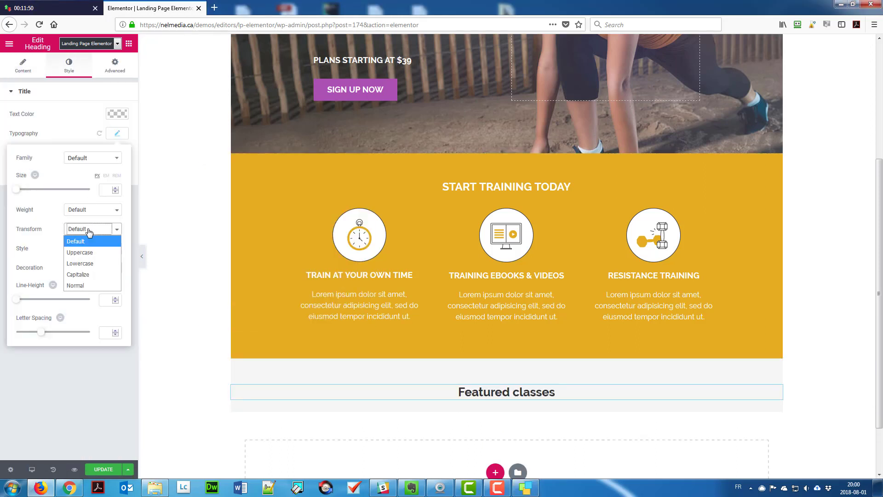
{"action": "left_click", "coordinate": [78, 239]}
{"action": "left_click", "coordinate": [106, 190]}
{"action": "type", "text": "18"}
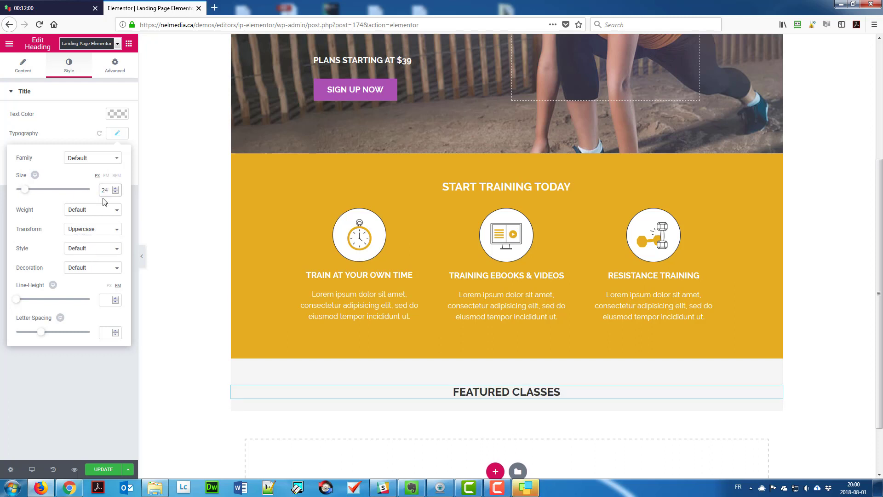
{"action": "left_click", "coordinate": [81, 390]}
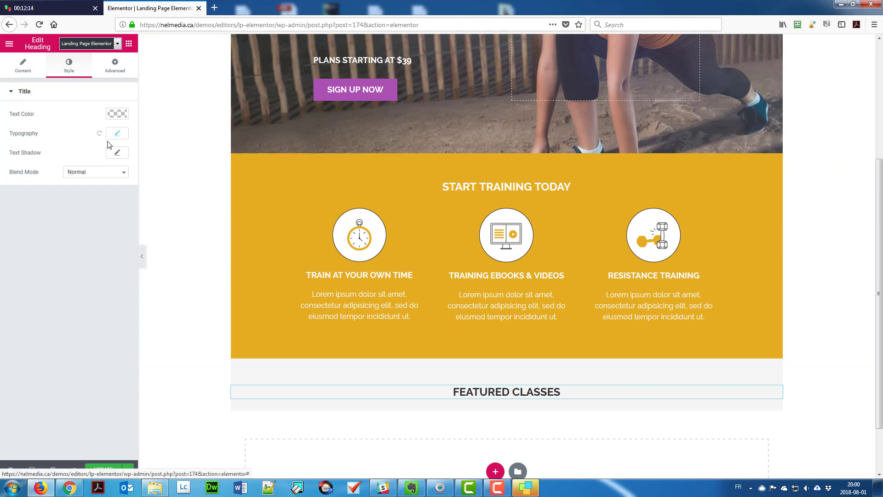
{"action": "left_click", "coordinate": [115, 66]}
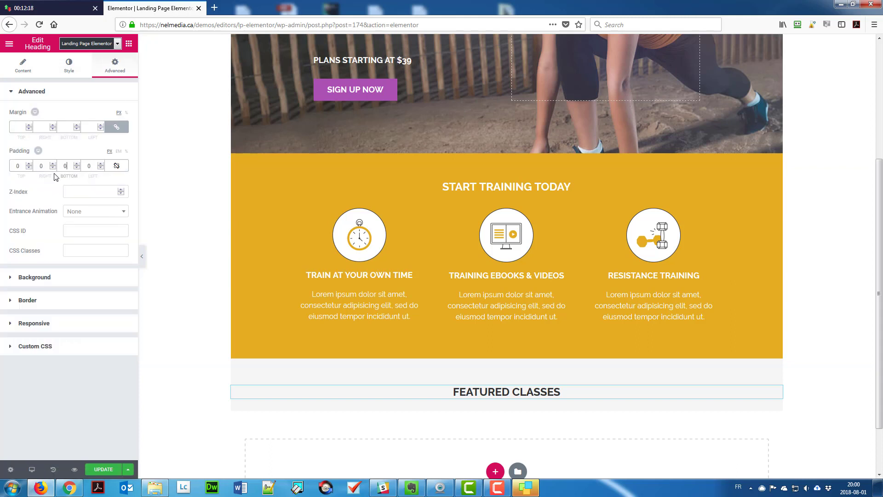
{"action": "type", "text": "45"}
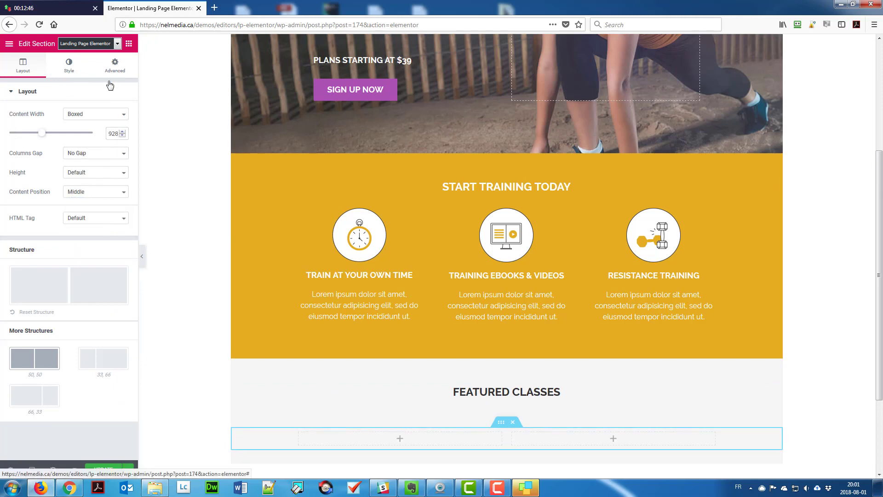
Give the row a 30 top margin and place the yoga photo in a left column narrowed to about 29%.
{"action": "left_click", "coordinate": [115, 66]}
{"action": "type", "text": "30"}
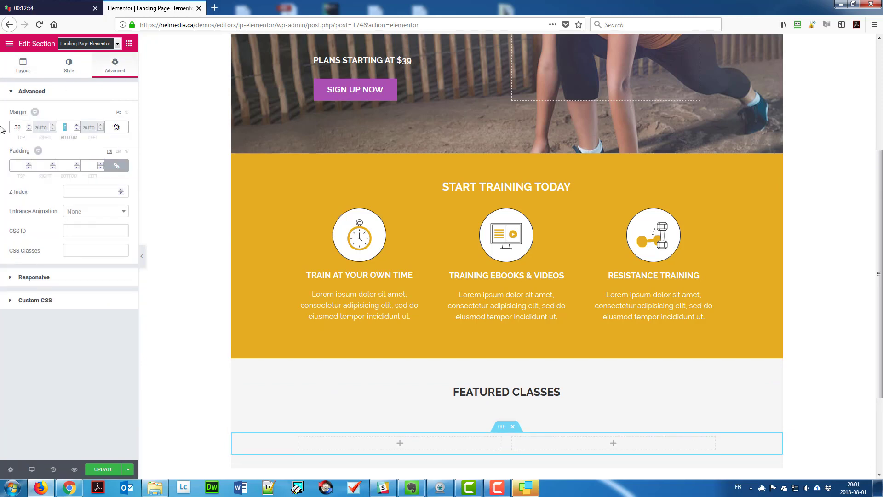
{"action": "left_click", "coordinate": [129, 43]}
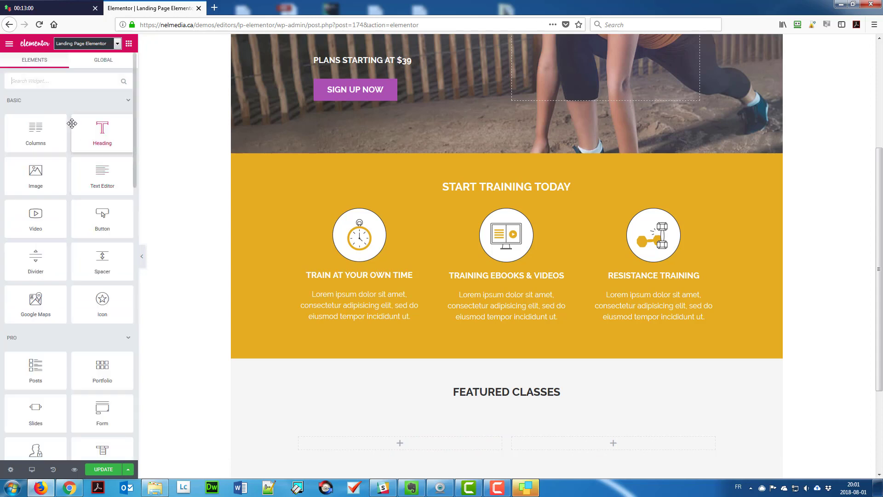
{"action": "left_click_drag", "start_coordinate": [35, 174], "coordinate": [329, 426]}
{"action": "left_click", "coordinate": [103, 153]}
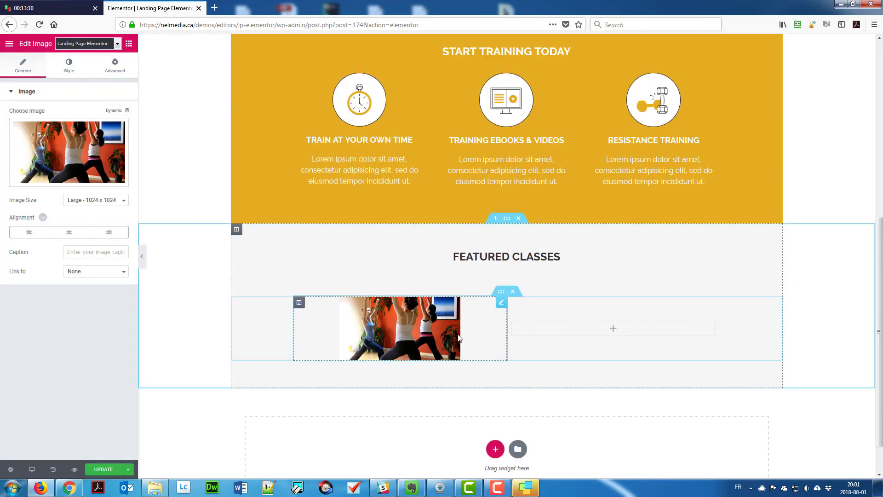
{"action": "left_click_drag", "start_coordinate": [506, 340], "coordinate": [417, 336]}
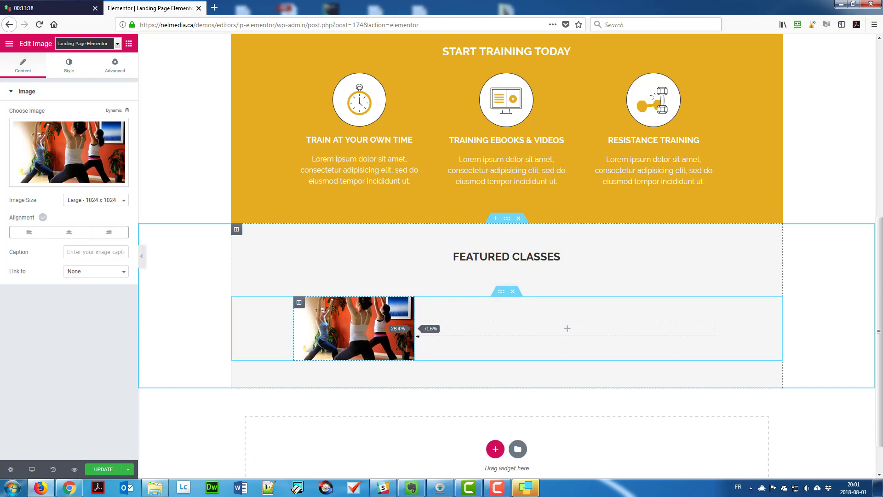
Give the wider right column a solid light grey border and add a heading inside it.
{"action": "left_click", "coordinate": [420, 303]}
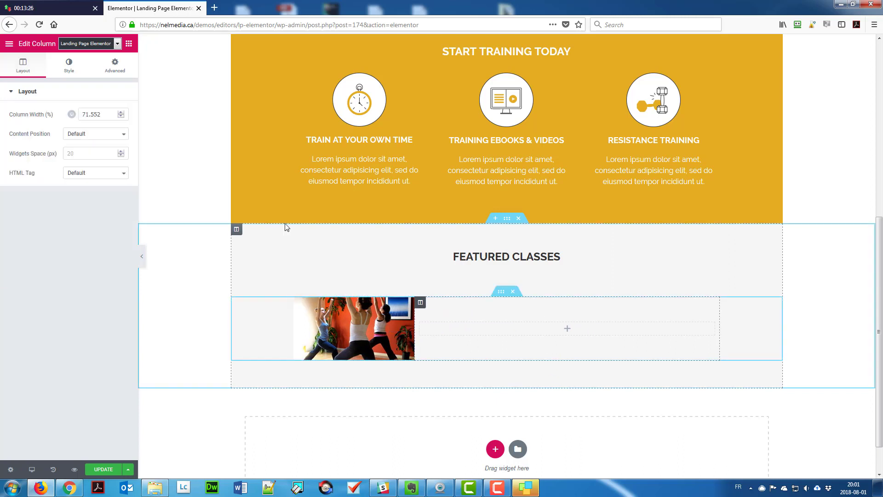
{"action": "left_click", "coordinate": [69, 65]}
{"action": "left_click", "coordinate": [28, 114]}
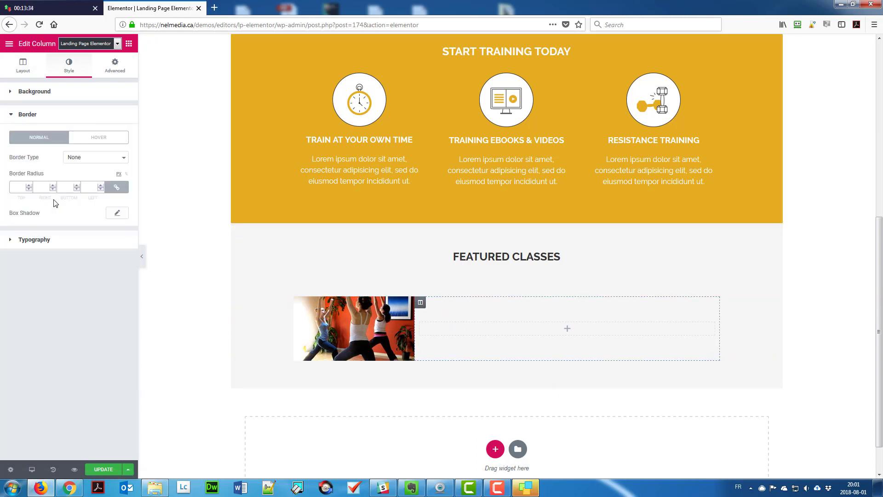
{"action": "left_click", "coordinate": [95, 157]}
{"action": "left_click", "coordinate": [73, 176]}
{"action": "left_click", "coordinate": [117, 207]}
{"action": "left_click", "coordinate": [61, 322]}
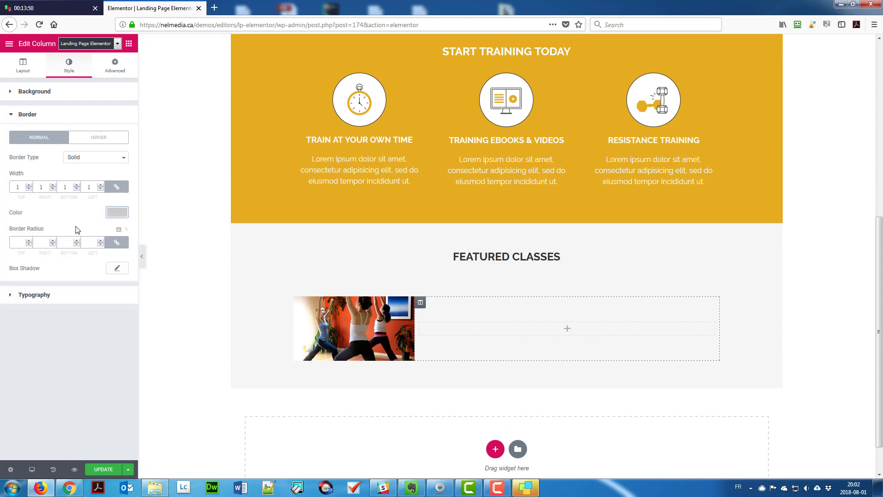
{"action": "left_click", "coordinate": [115, 65]}
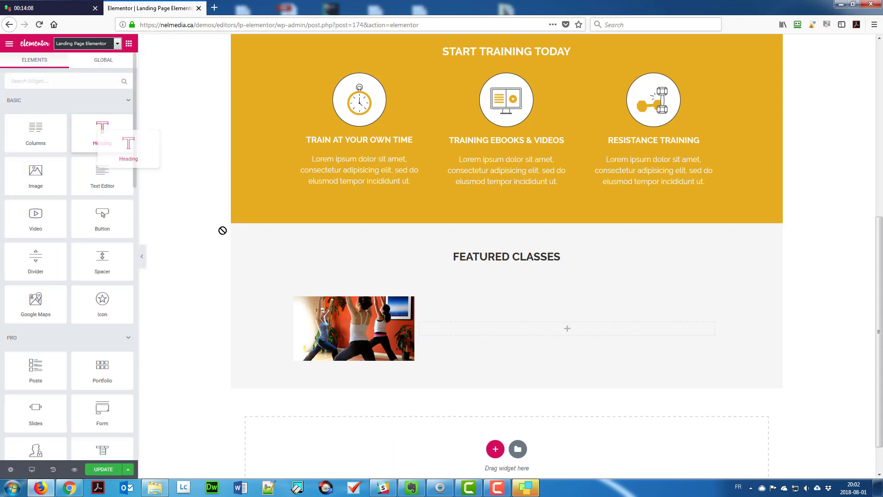
{"action": "left_click_drag", "start_coordinate": [128, 144], "coordinate": [567, 329]}
Make the class title an H3 with 18px uppercase type and 29px line height.
{"action": "left_click", "coordinate": [103, 232]}
{"action": "left_click", "coordinate": [92, 266]}
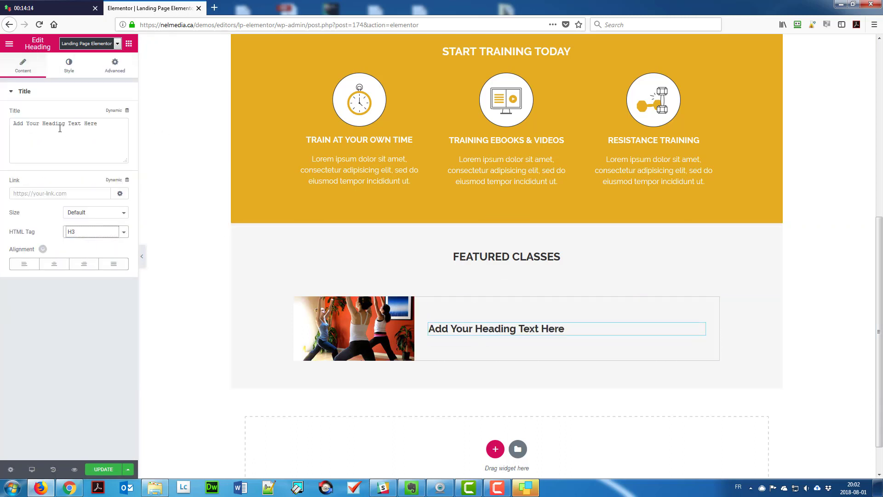
{"action": "type", "text": "Bikram Yoga"}
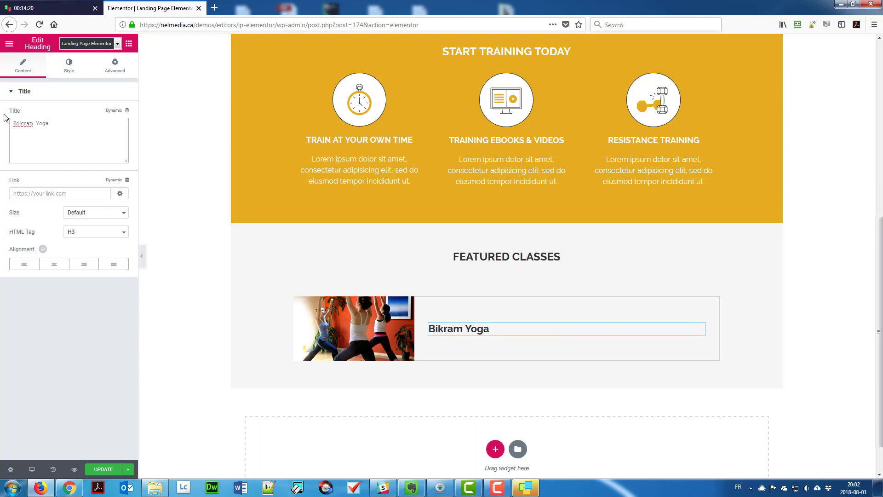
{"action": "left_click", "coordinate": [78, 69]}
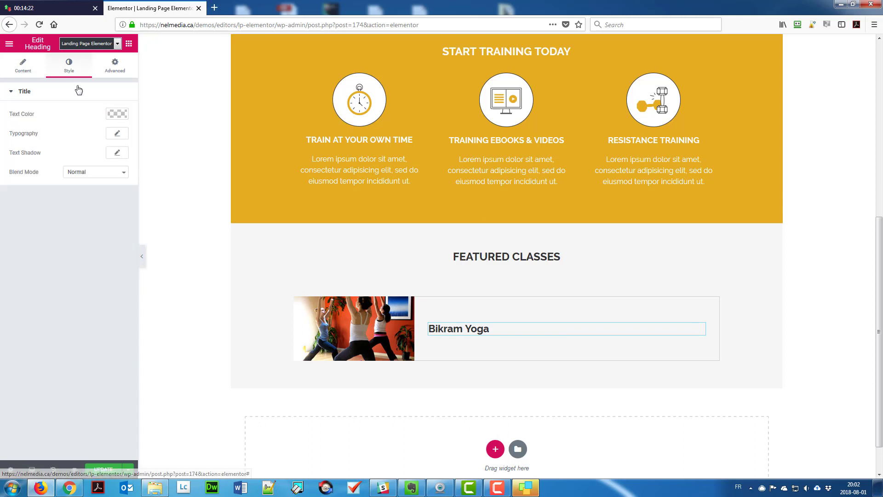
{"action": "left_click", "coordinate": [117, 133]}
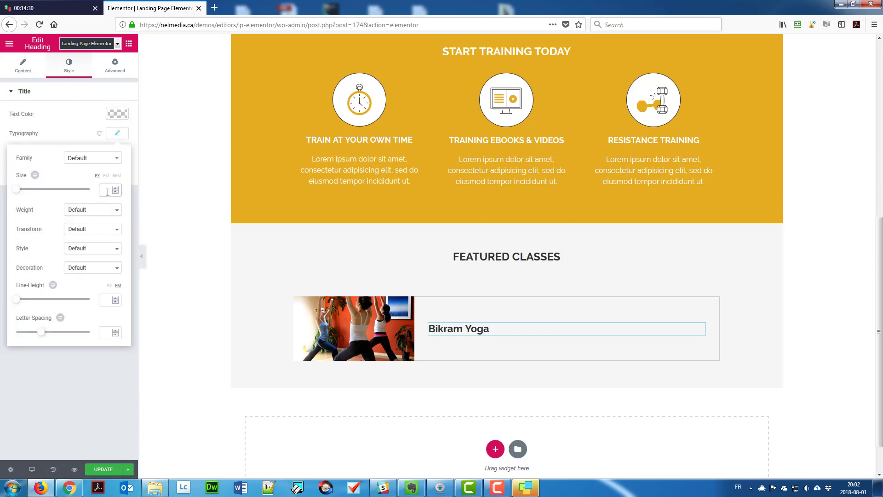
{"action": "type", "text": "18"}
{"action": "left_click", "coordinate": [76, 213]}
{"action": "left_click", "coordinate": [75, 213]}
{"action": "left_click", "coordinate": [78, 229]}
{"action": "left_click", "coordinate": [79, 252]}
{"action": "left_click", "coordinate": [109, 285]}
{"action": "left_click", "coordinate": [105, 301]}
{"action": "type", "text": "29"}
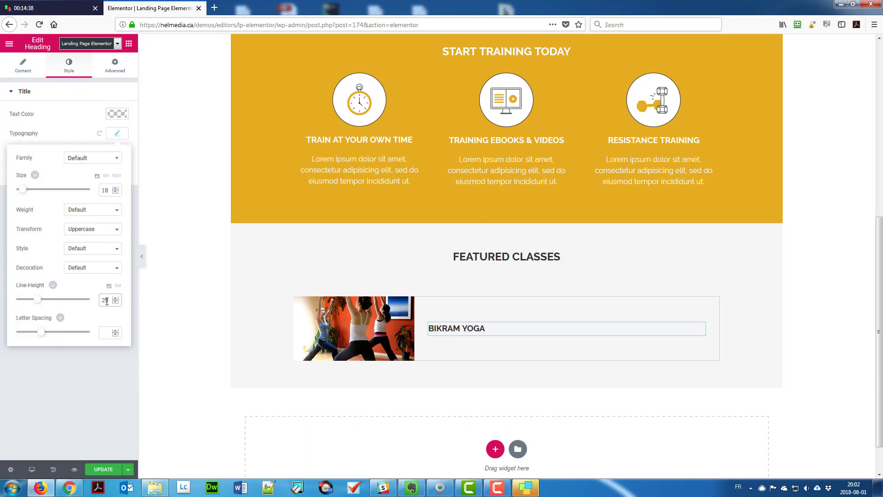
Give the title a -20 margin and add a Text Editor below BIKRAM YOGA.
{"action": "left_click", "coordinate": [115, 66]}
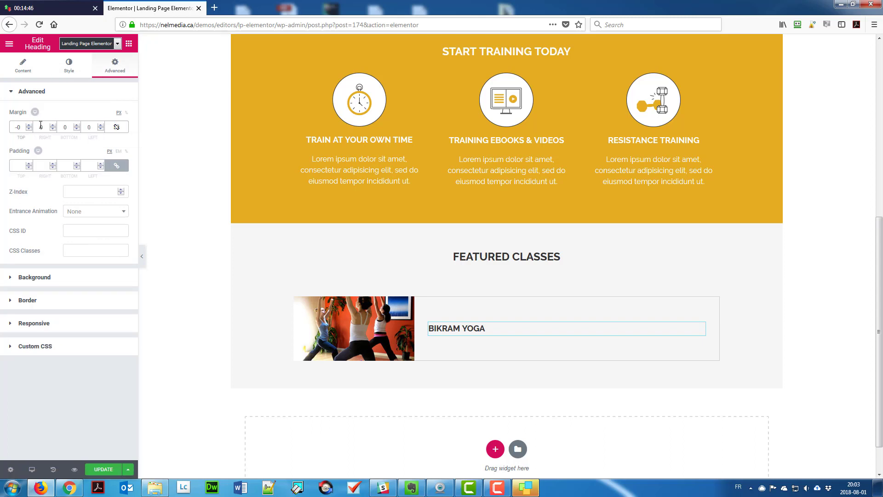
{"action": "type", "text": "2"}
{"action": "key", "text": "Tab"}
{"action": "key", "text": "Tab"}
{"action": "type", "text": "-20"}
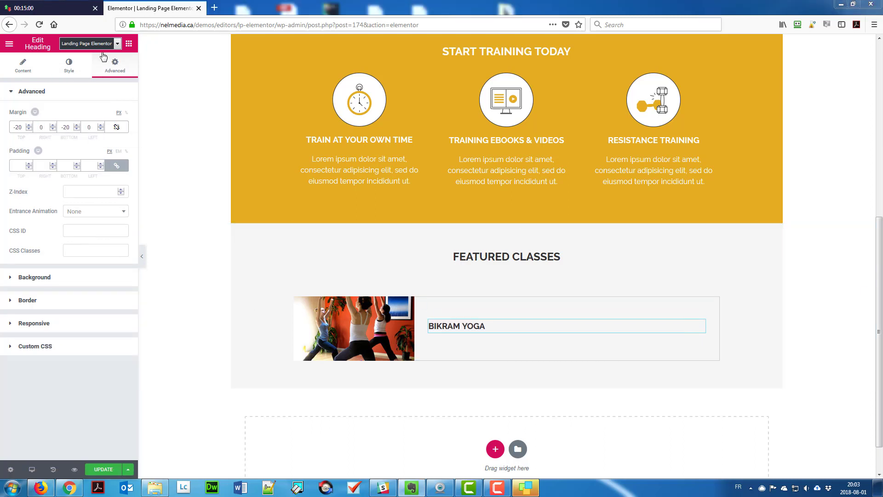
{"action": "left_click", "coordinate": [128, 44]}
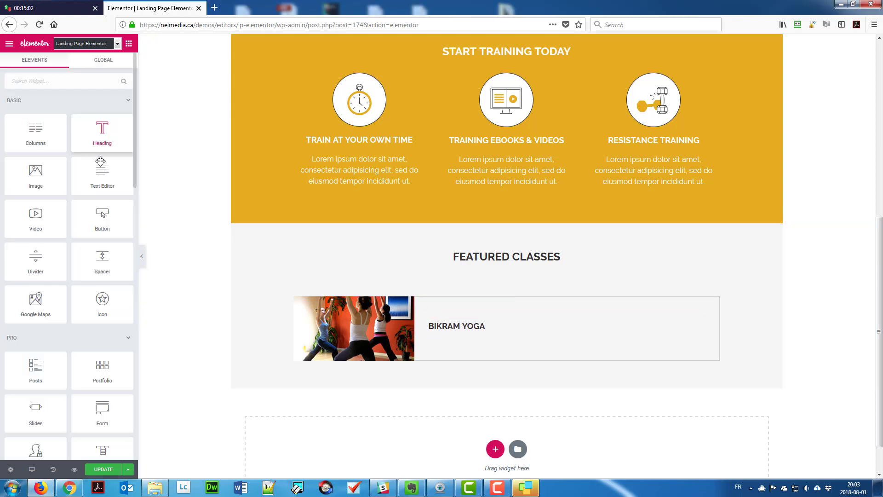
{"action": "left_click_drag", "start_coordinate": [103, 175], "coordinate": [485, 338]}
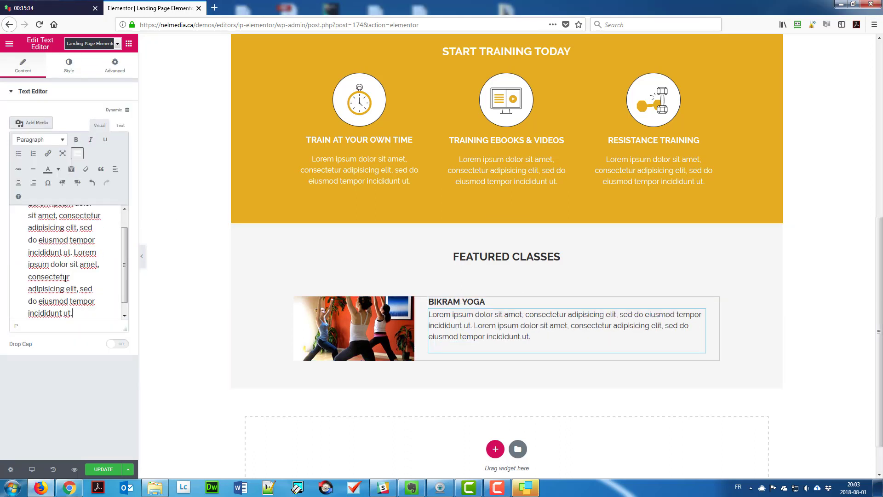
{"action": "left_click", "coordinate": [115, 66]}
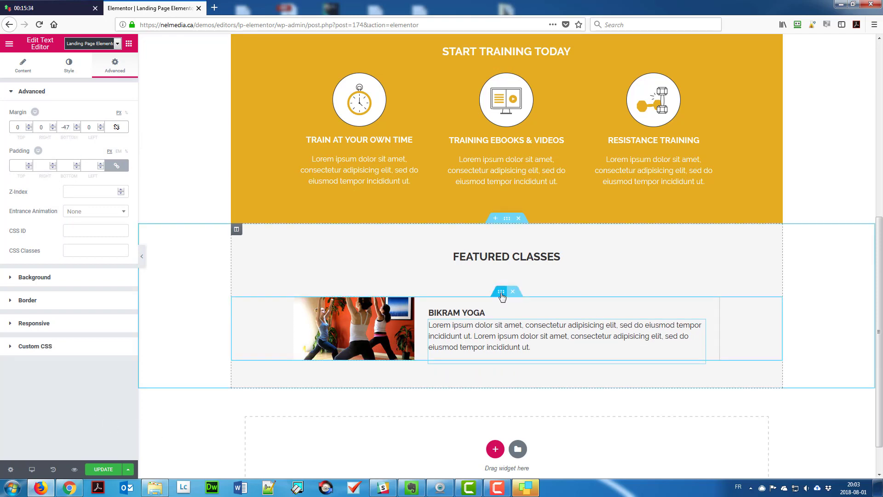
Duplicate the class row into HIIT MAX and Strength rows with new images, then add a single-column section.
{"action": "left_click", "coordinate": [503, 291]}
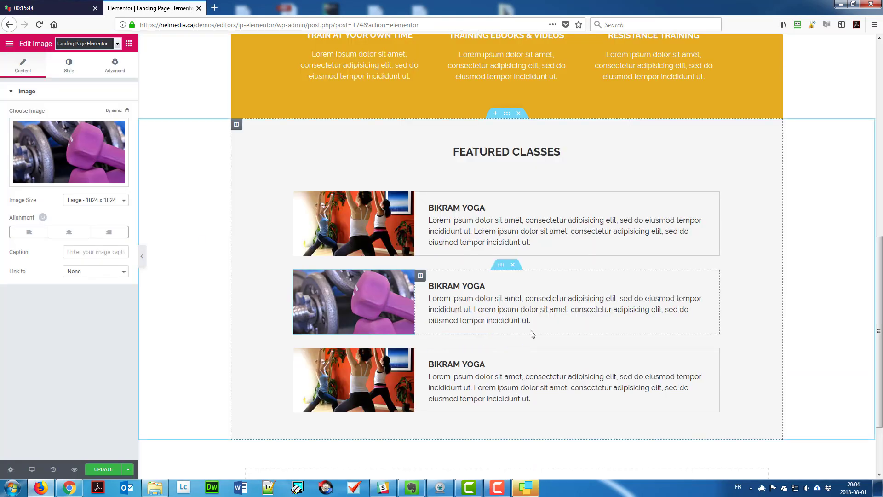
{"action": "double_click", "coordinate": [520, 283]}
{"action": "type", "text": "HIIT MAX"}
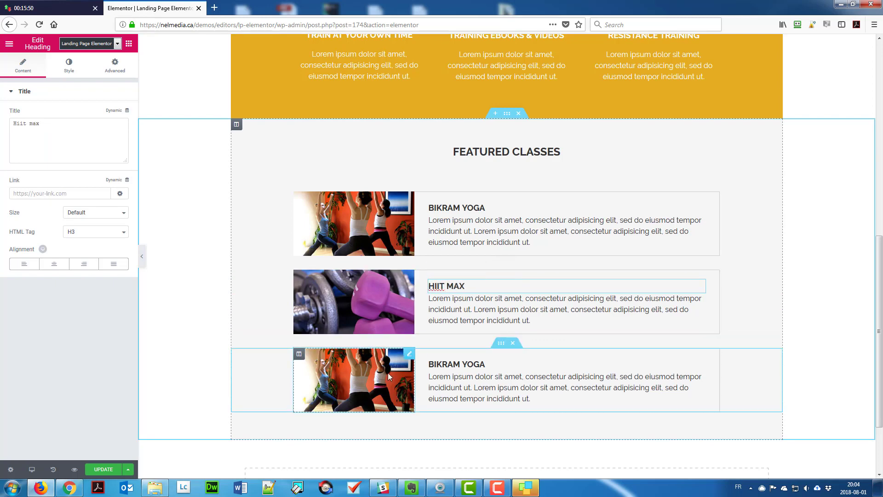
{"action": "left_click", "coordinate": [388, 373]}
{"action": "left_click", "coordinate": [69, 133]}
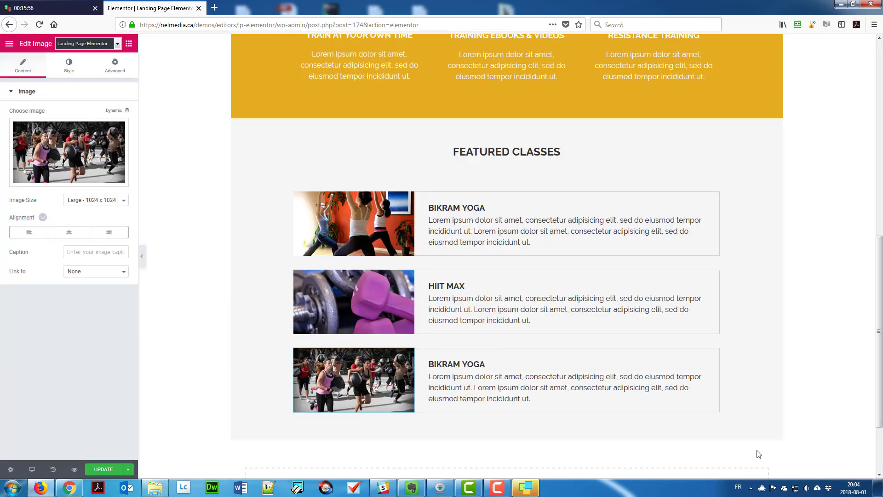
{"action": "double_click", "coordinate": [455, 365]}
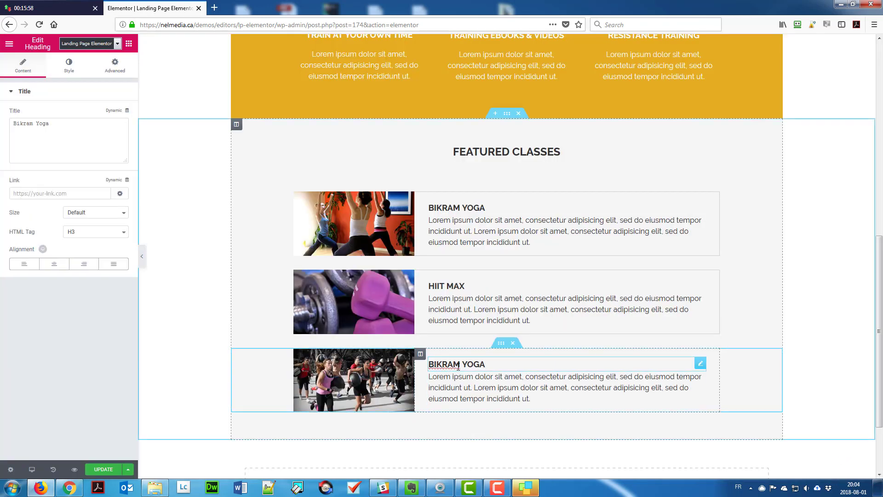
{"action": "type", "text": "Strength Bootcamp"}
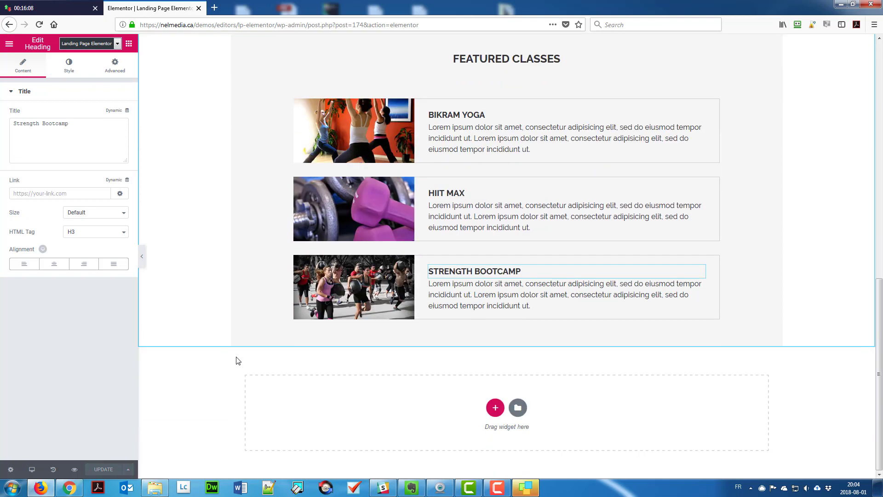
{"action": "left_click", "coordinate": [496, 431]}
{"action": "left_click", "coordinate": [381, 429]}
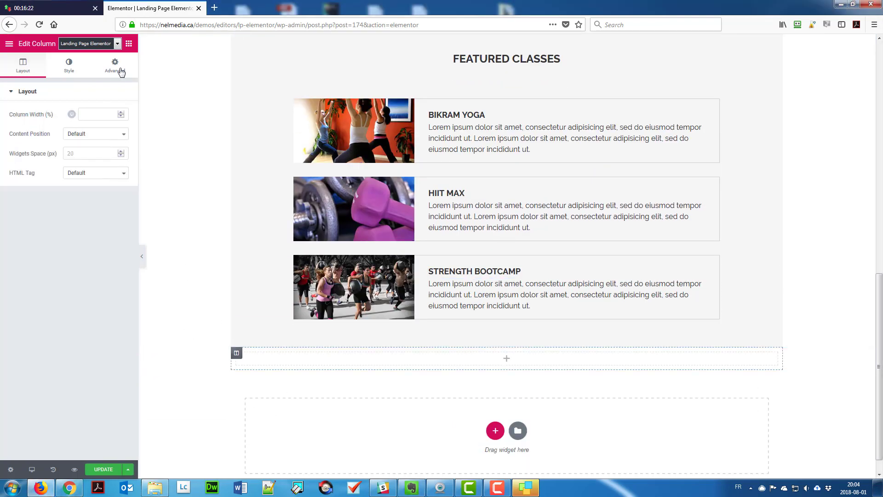
Add a centred 'Meet the owner' heading to the new section.
{"action": "left_click", "coordinate": [115, 66]}
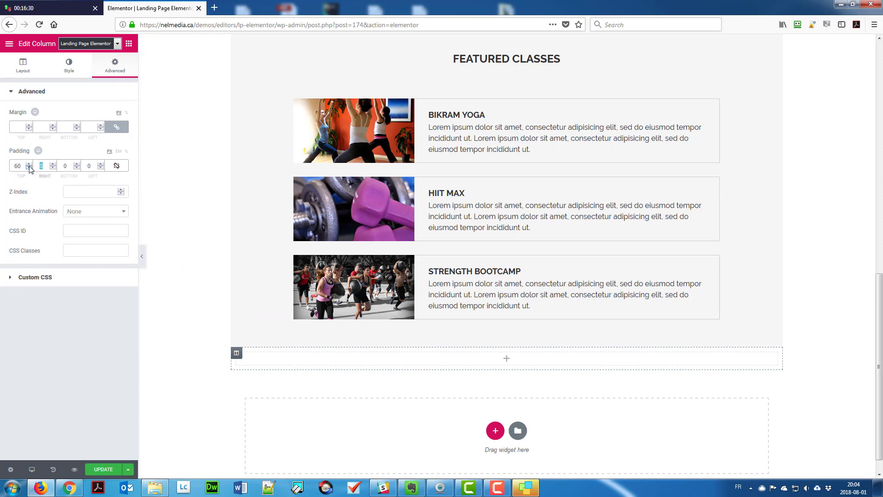
{"action": "left_click", "coordinate": [129, 43]}
{"action": "left_click_drag", "start_coordinate": [103, 130], "coordinate": [389, 359]}
{"action": "left_click_drag", "start_coordinate": [126, 124], "coordinate": [2, 125]}
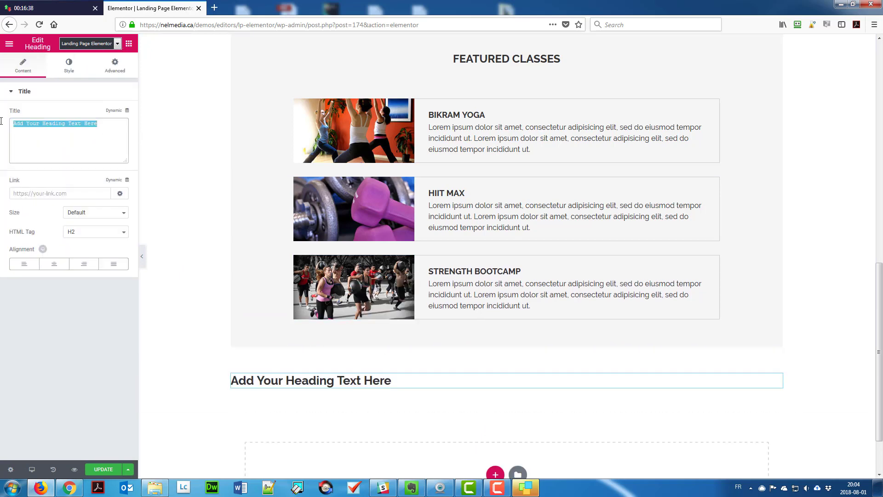
{"action": "type", "text": "Meet the owner"}
{"action": "left_click", "coordinate": [54, 263]}
Colour the heading orange and set its text transform to uppercase.
{"action": "left_click", "coordinate": [69, 66]}
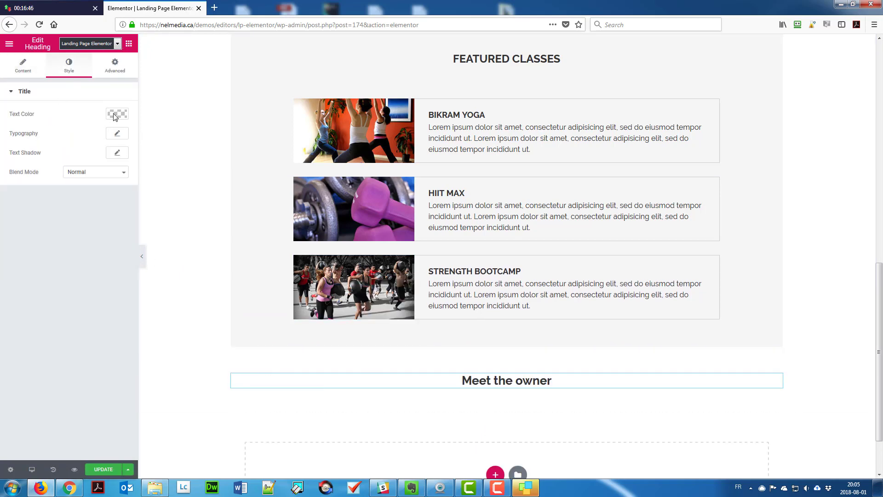
{"action": "left_click", "coordinate": [116, 114]}
{"action": "left_click", "coordinate": [48, 223]}
{"action": "left_click", "coordinate": [118, 115]}
{"action": "left_click", "coordinate": [117, 133]}
{"action": "left_click", "coordinate": [92, 229]}
{"action": "left_click", "coordinate": [84, 257]}
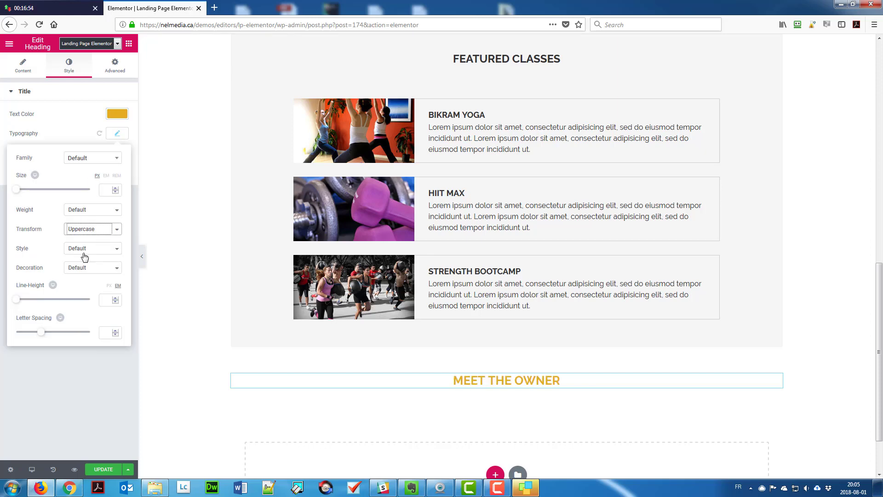
{"action": "left_click", "coordinate": [104, 190]}
{"action": "left_click", "coordinate": [117, 133]}
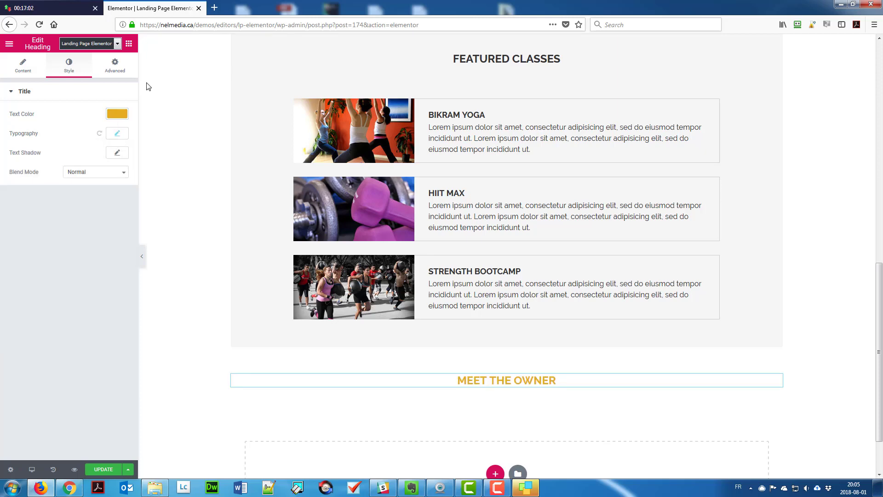
Add a three-column inner section with an extended column gap and a 40 top margin.
{"action": "left_click", "coordinate": [129, 43]}
{"action": "left_click_drag", "start_coordinate": [43, 129], "coordinate": [479, 391]}
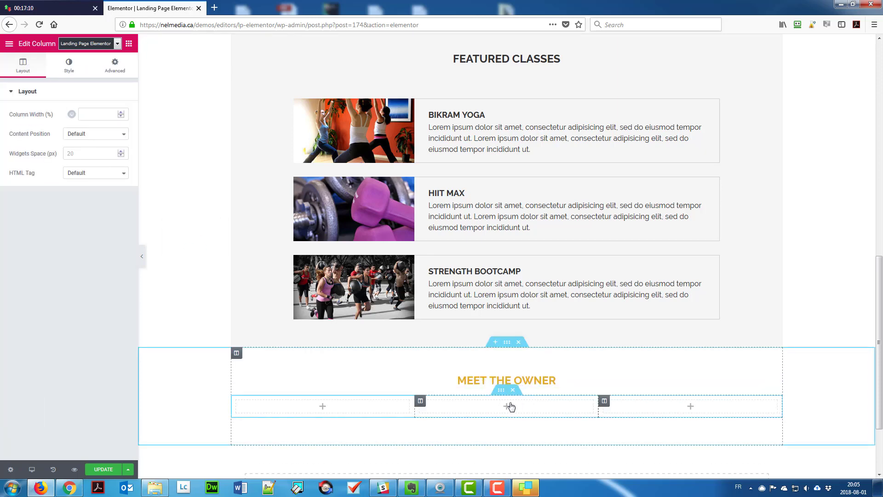
{"action": "left_click", "coordinate": [501, 390]}
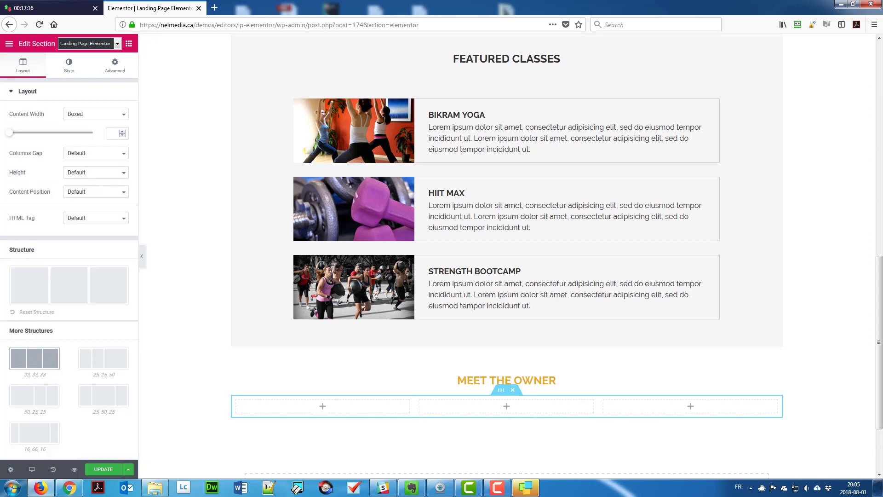
{"action": "left_click", "coordinate": [81, 153]}
{"action": "left_click", "coordinate": [82, 195]}
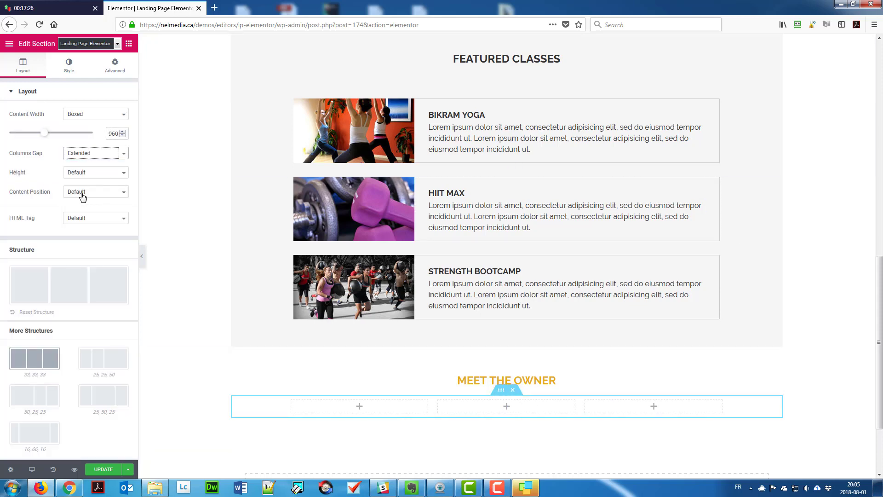
{"action": "left_click", "coordinate": [114, 67]}
{"action": "left_click", "coordinate": [116, 127]}
{"action": "left_click", "coordinate": [18, 127]}
{"action": "type", "text": "40"}
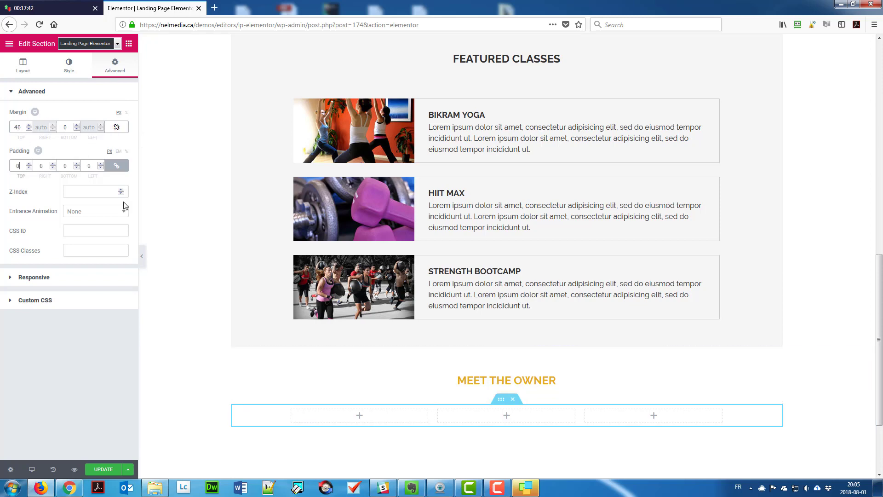
Place the round portrait photo in the first column, aligned left.
{"action": "left_click", "coordinate": [292, 410]}
{"action": "left_click", "coordinate": [129, 44]}
{"action": "left_click", "coordinate": [291, 410]}
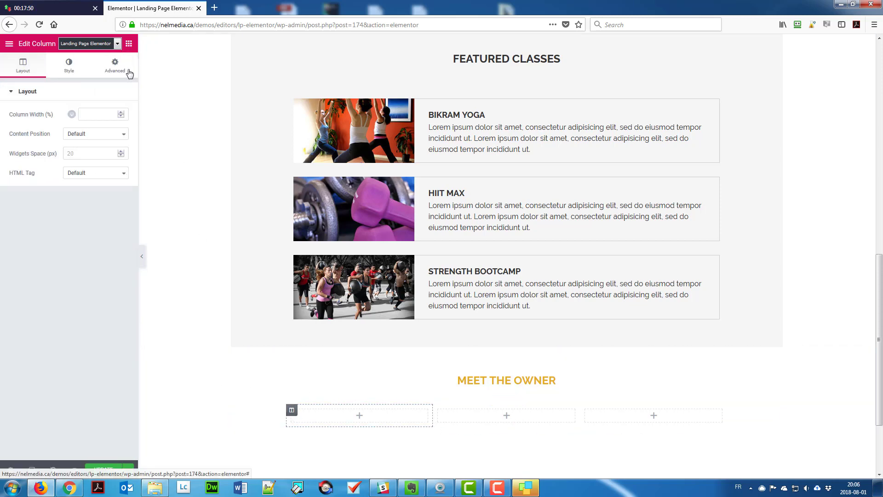
{"action": "left_click", "coordinate": [114, 67]}
{"action": "left_click", "coordinate": [129, 43]}
{"action": "left_click_drag", "start_coordinate": [34, 173], "coordinate": [312, 417]}
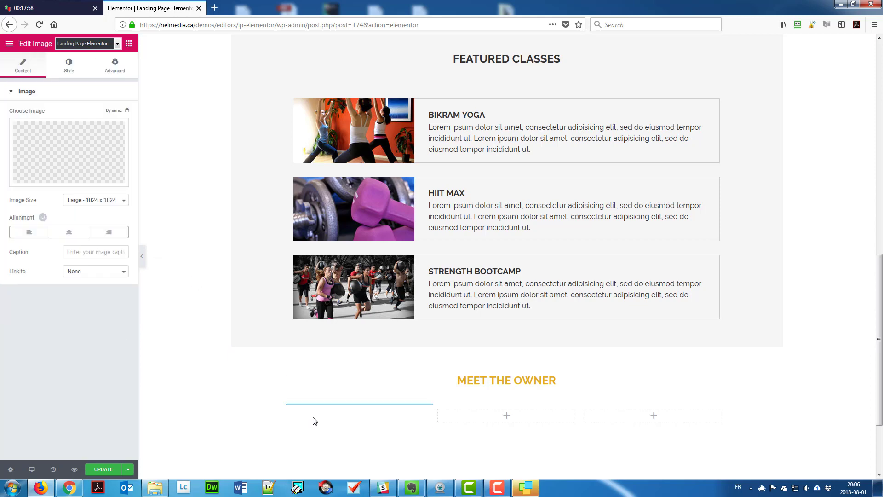
{"action": "left_click", "coordinate": [69, 151]}
{"action": "left_click", "coordinate": [838, 449]}
{"action": "left_click", "coordinate": [37, 231]}
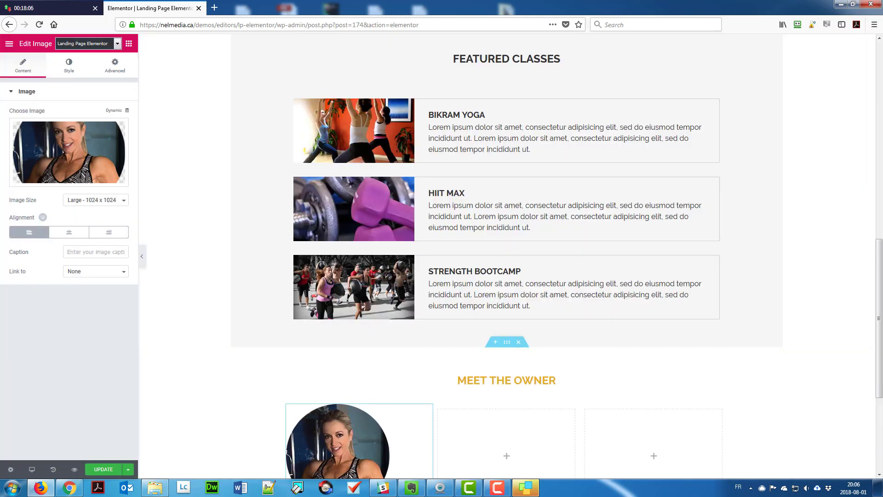
Drag the column dividers to narrow the middle and right owner columns.
{"action": "scroll", "coordinate": [449, 446], "scroll_direction": "down", "scroll_amount": 4}
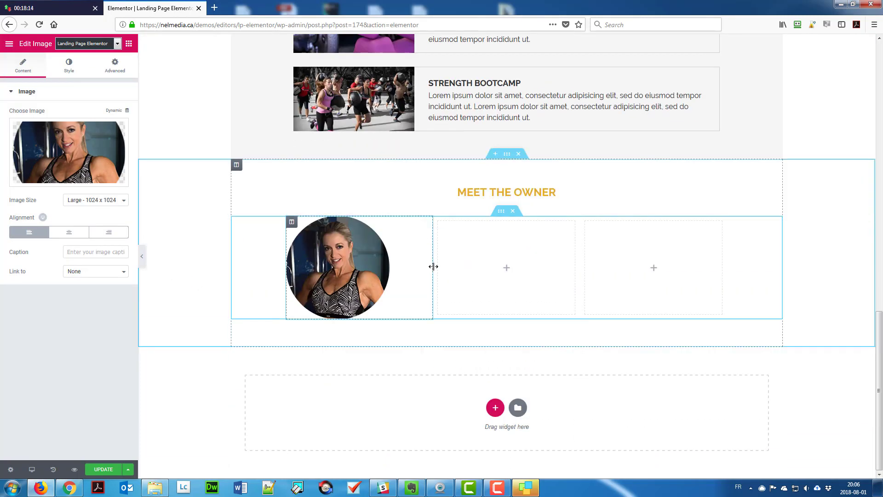
{"action": "left_click_drag", "start_coordinate": [434, 265], "coordinate": [410, 264]}
{"action": "left_click", "coordinate": [415, 221]}
{"action": "left_click", "coordinate": [115, 66]}
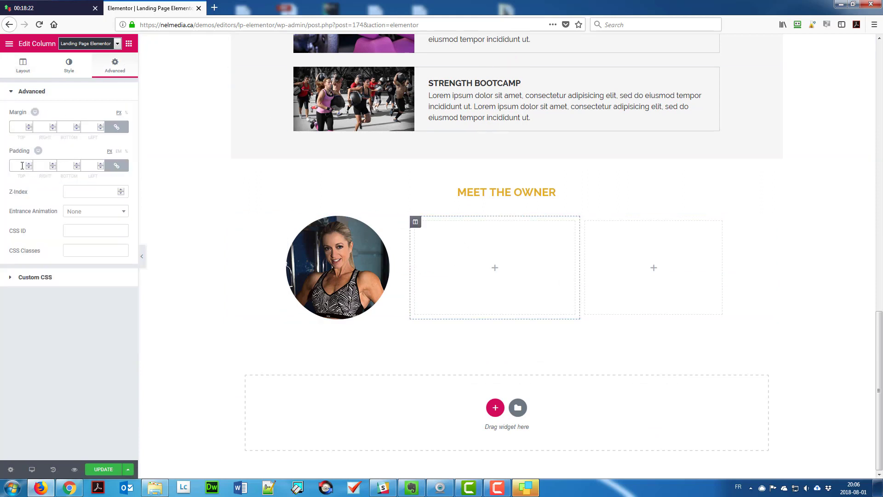
{"action": "left_click_drag", "start_coordinate": [582, 265], "coordinate": [562, 264]}
Add the owner's name as a 20 px uppercase heading in the middle column, with a text block below.
{"action": "left_click_drag", "start_coordinate": [101, 133], "coordinate": [486, 240]}
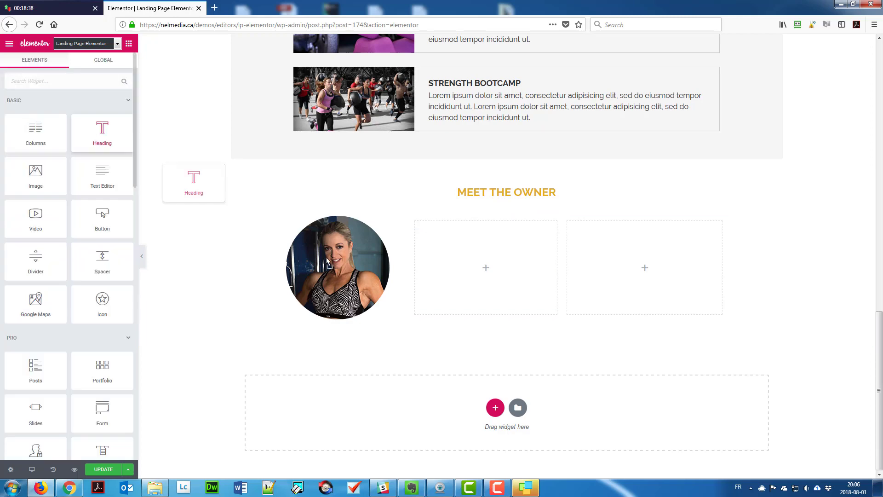
{"action": "triple_click", "coordinate": [111, 145]}
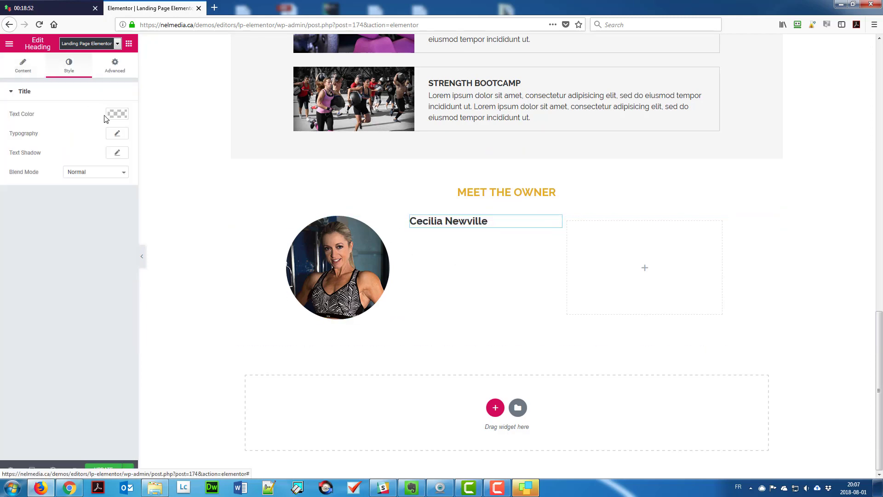
{"action": "left_click", "coordinate": [116, 133]}
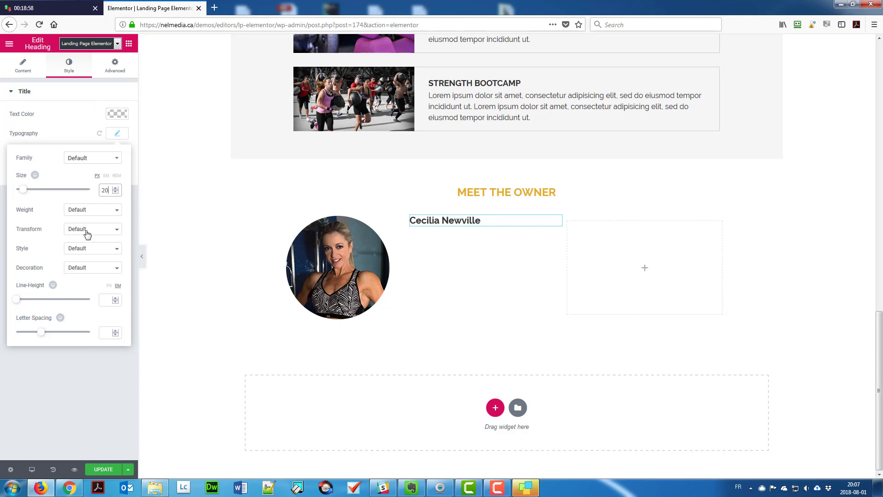
{"action": "left_click", "coordinate": [88, 229]}
{"action": "left_click", "coordinate": [78, 254]}
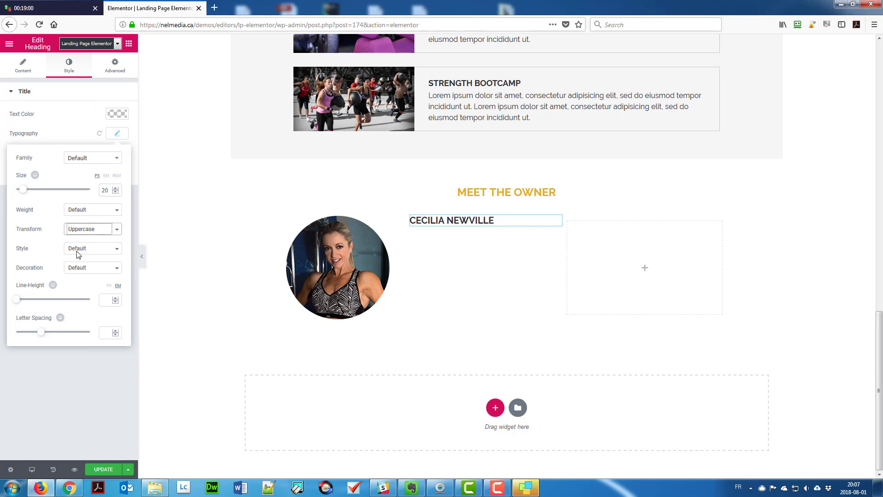
{"action": "left_click", "coordinate": [136, 64]}
{"action": "left_click", "coordinate": [129, 44]}
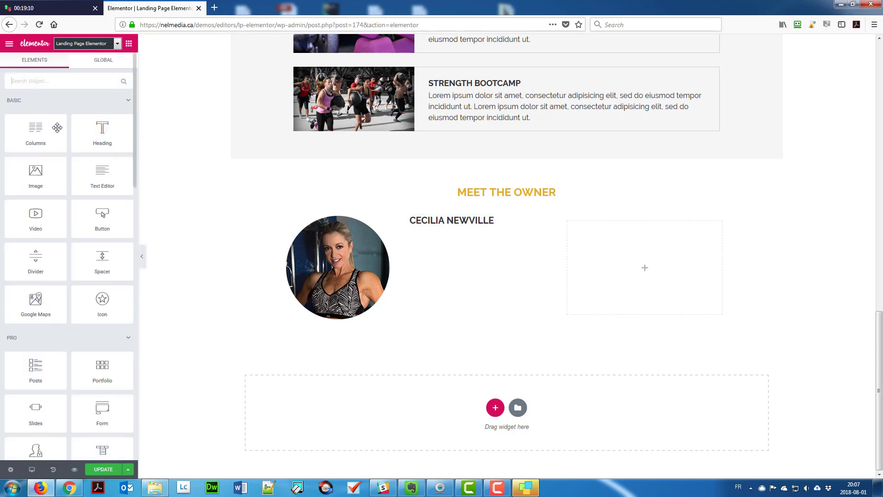
{"action": "left_click_drag", "start_coordinate": [102, 175], "coordinate": [446, 231]}
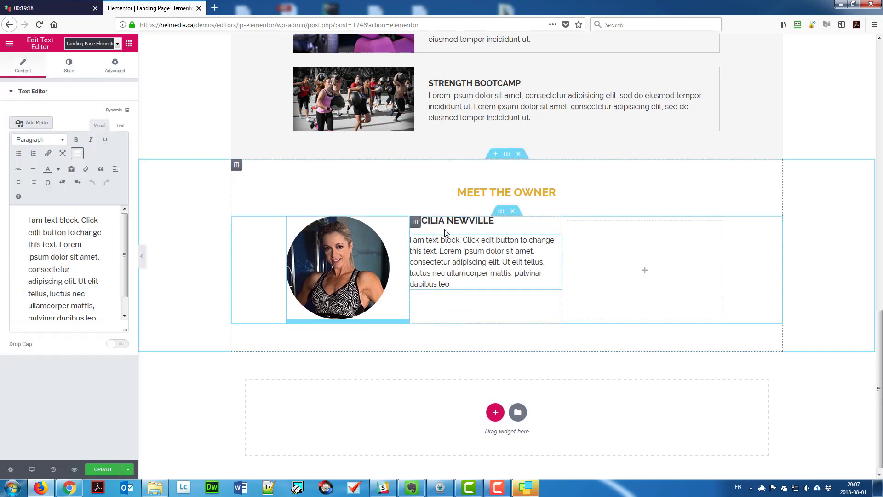
Fill the text block with the lorem ipsum bio and add the medal image beneath it.
{"action": "key", "text": "ctrl+a"}
{"action": "type", "text": "Lorem ipsum dolor sit amet, consectetur adipisicing elit, sed do eiusmod tempor incididunt ut. Lorem ipsum dolor sit amet, consectetur adipisicing elit, sed do eiusmod tempor incididunt ut."}
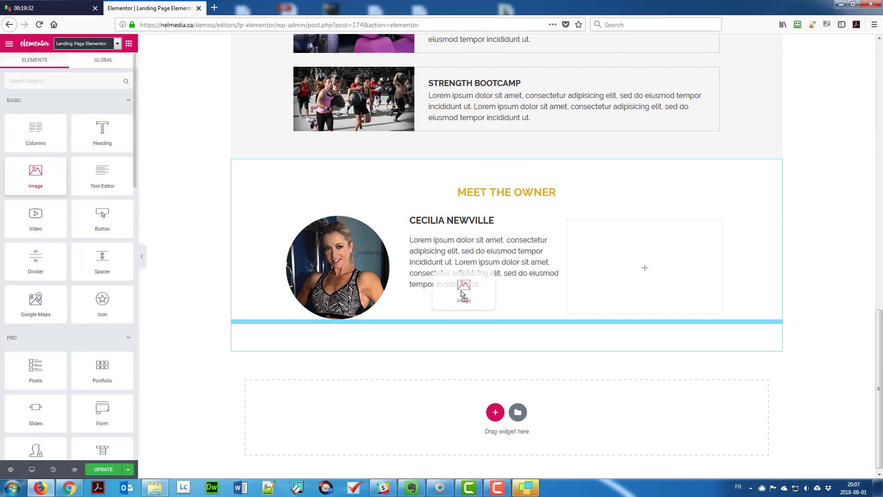
{"action": "left_click_drag", "start_coordinate": [460, 286], "coordinate": [460, 299]}
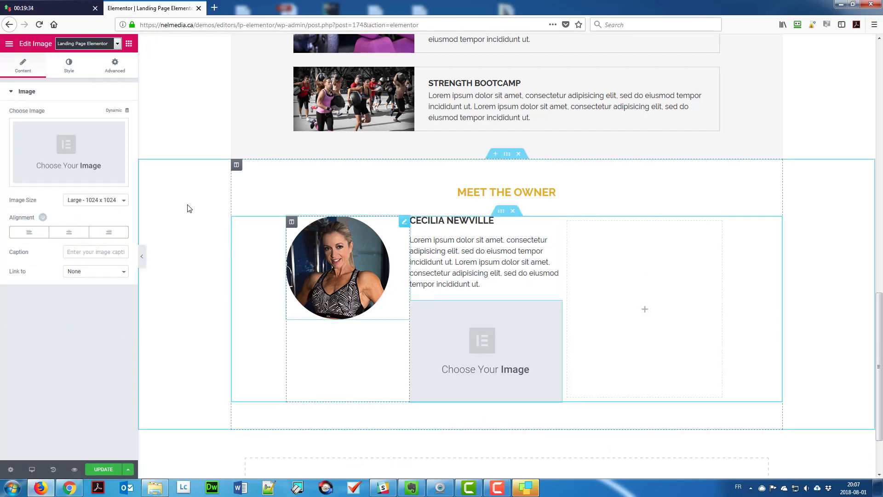
{"action": "left_click", "coordinate": [69, 147]}
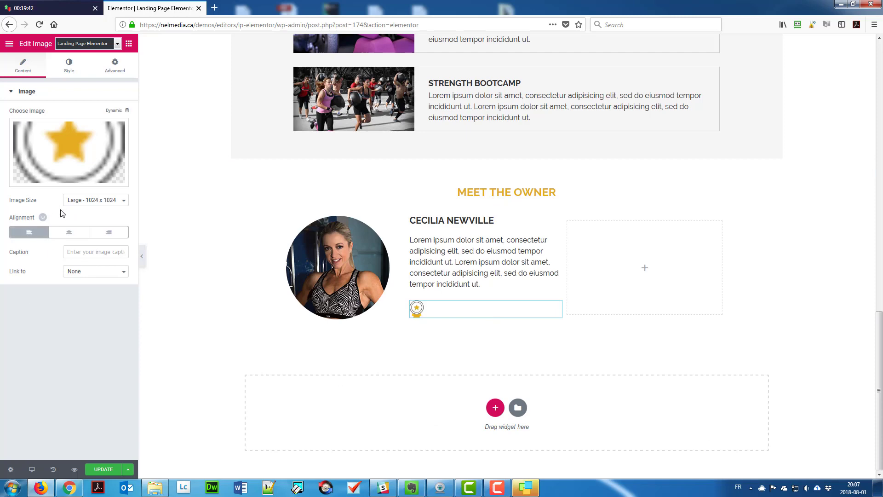
{"action": "left_click", "coordinate": [115, 66]}
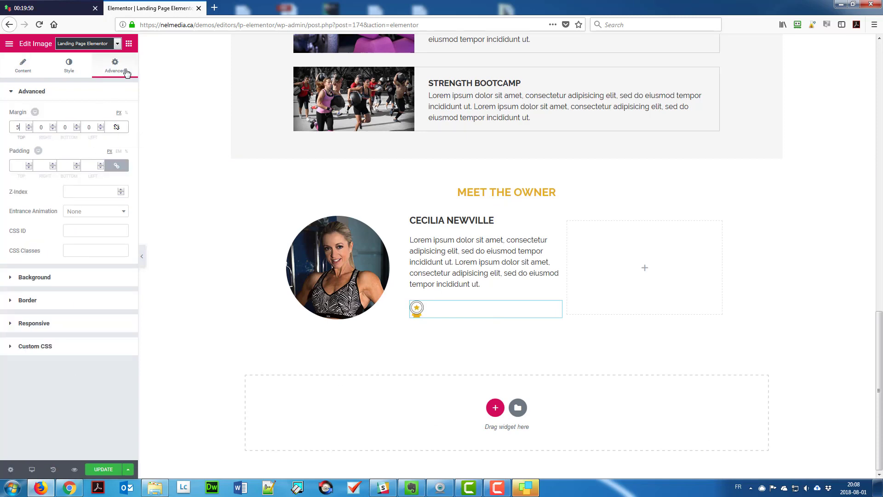
Add the Certified Trainer text block below the medal with a left margin of 37.
{"action": "left_click", "coordinate": [129, 43]}
{"action": "left_click_drag", "start_coordinate": [101, 180], "coordinate": [483, 329]}
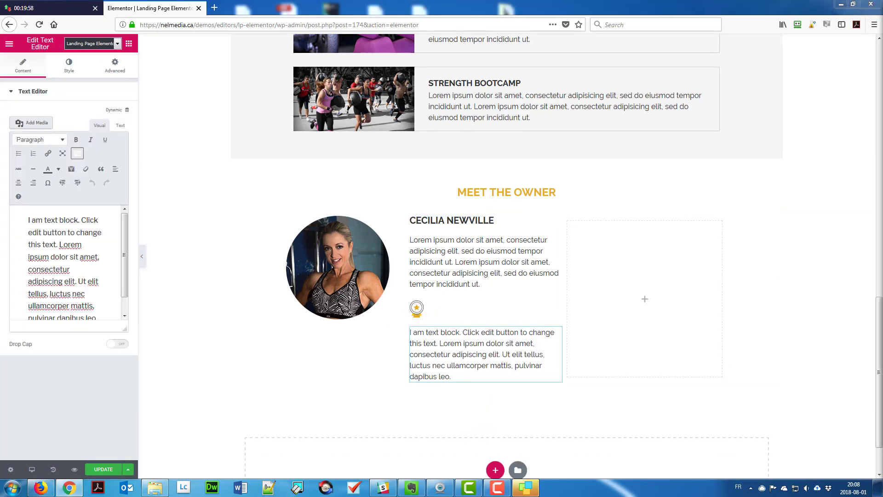
{"action": "key", "text": "ctrl+a"}
{"action": "type", "text": "Certified Trainer by the International Health and Fitness Committee"}
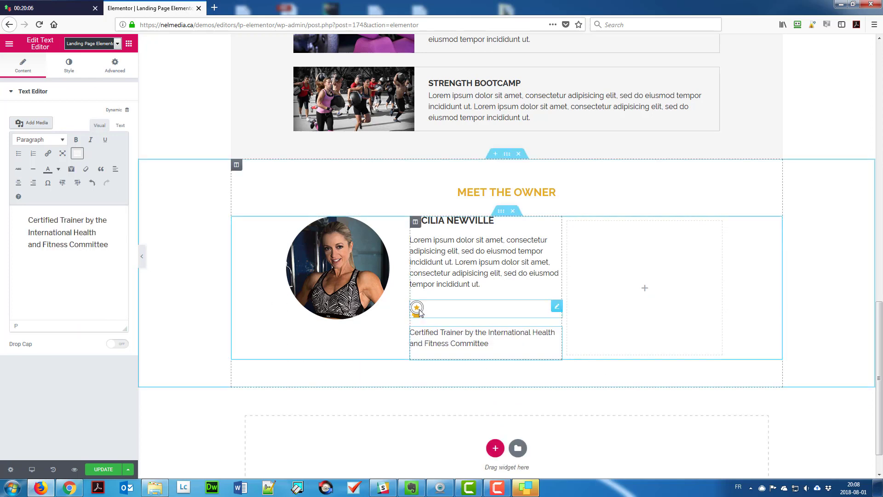
{"action": "left_click", "coordinate": [115, 66]}
{"action": "left_click", "coordinate": [116, 127]}
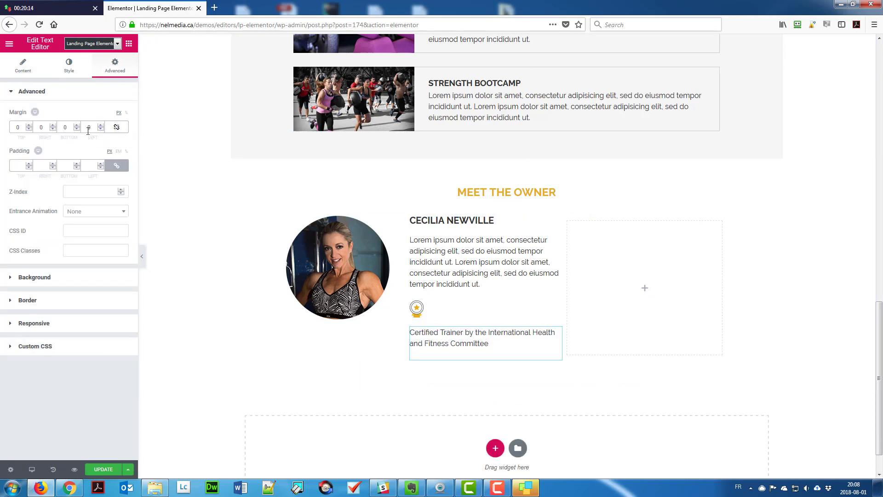
{"action": "left_click", "coordinate": [90, 129]}
{"action": "type", "text": "37"}
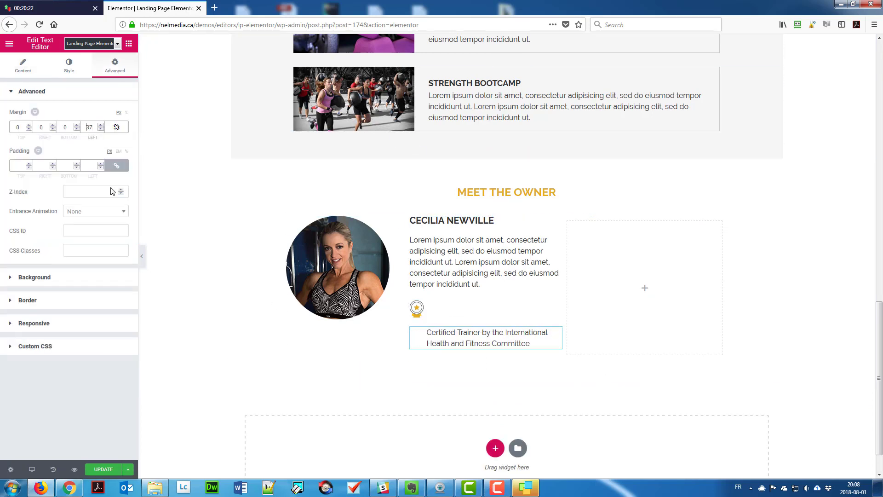
Give the medal image the CSS ID imgCert and custom CSS float: left.
{"action": "left_click", "coordinate": [417, 307]}
{"action": "left_click", "coordinate": [115, 66]}
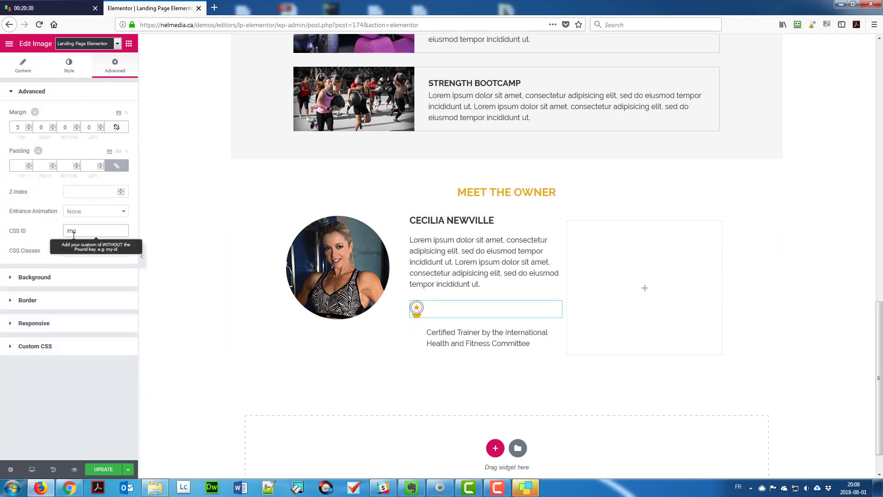
{"action": "left_click", "coordinate": [31, 346]}
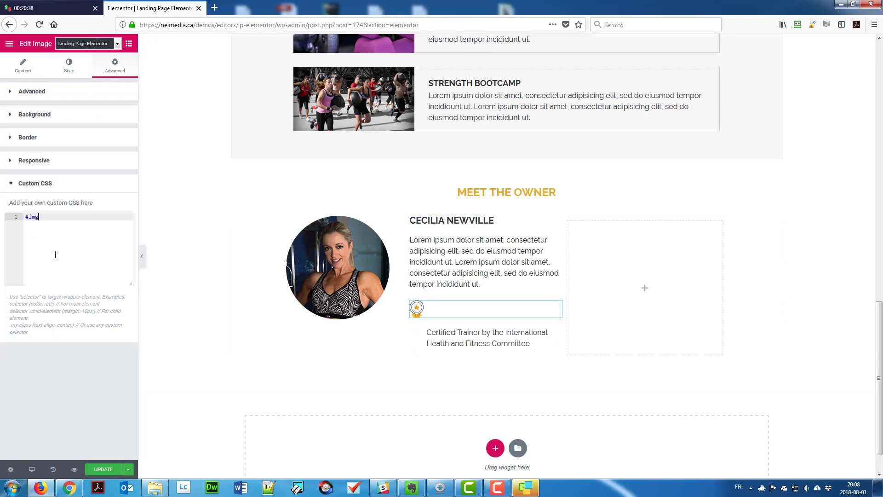
{"action": "type", "text": "#imgCert {"}
{"action": "key", "text": "Return"}
{"action": "type", "text": "float: left;"}
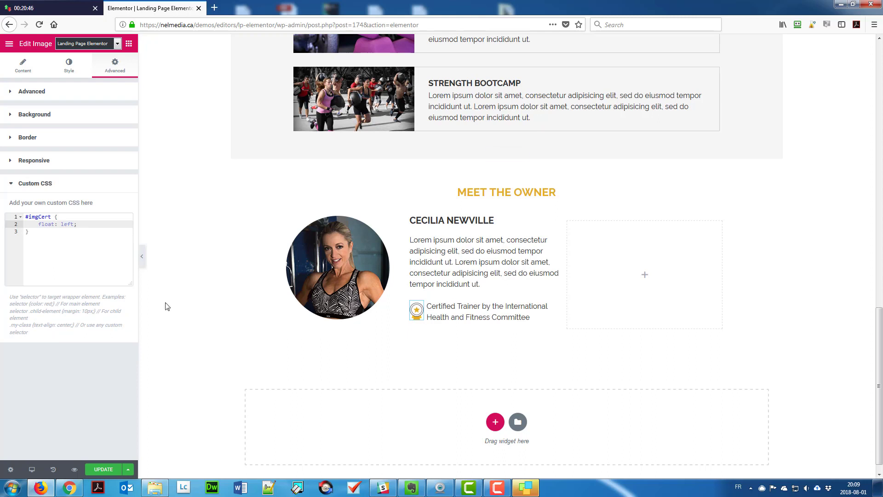
Give the right column a solid 1px light grey left border and a 40 left spacing.
{"action": "left_click", "coordinate": [568, 221]}
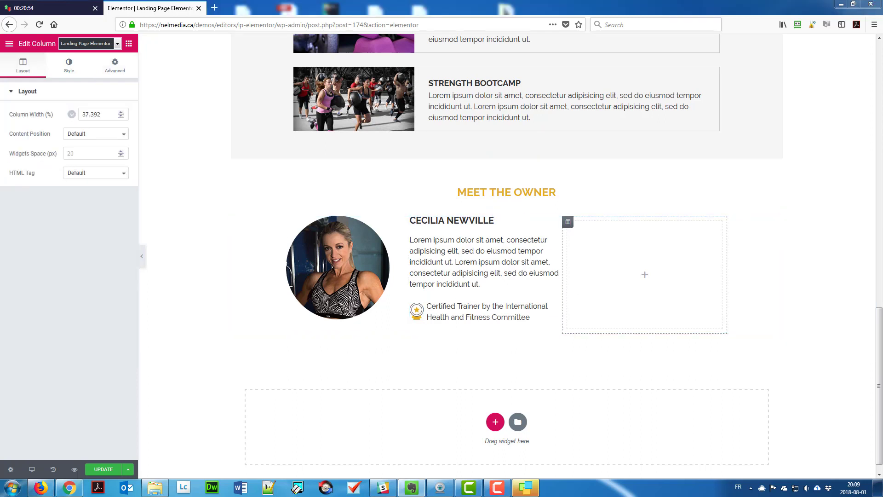
{"action": "left_click", "coordinate": [69, 66]}
{"action": "left_click", "coordinate": [28, 160]}
{"action": "left_click", "coordinate": [95, 156]}
{"action": "left_click", "coordinate": [113, 186]}
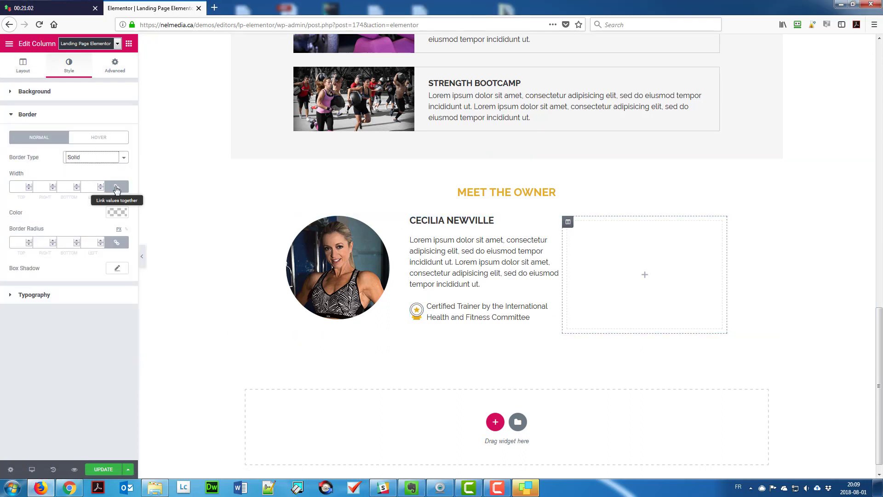
{"action": "left_click", "coordinate": [117, 212]}
{"action": "left_click", "coordinate": [74, 324]}
{"action": "left_click", "coordinate": [131, 229]}
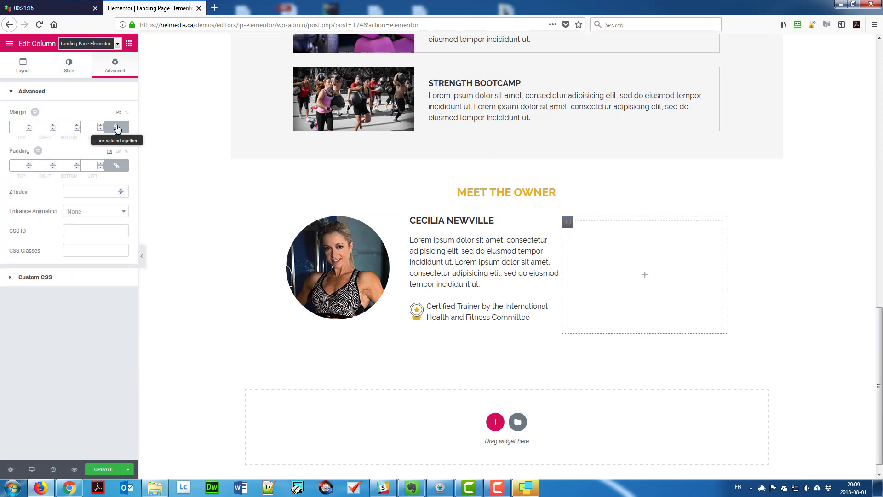
{"action": "type", "text": "40"}
{"action": "left_click", "coordinate": [116, 165]}
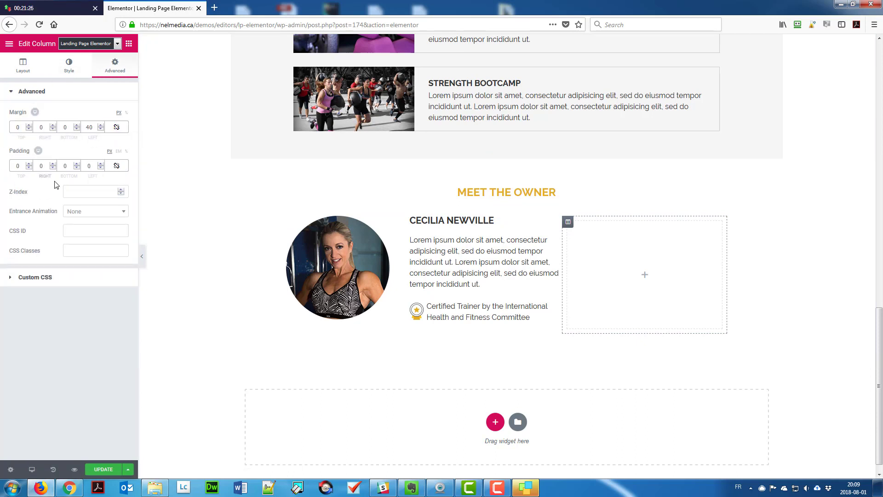
Add a &ldquo; quotation mark text block in yellow, 72px, with a -20 top margin.
{"action": "left_click", "coordinate": [130, 45]}
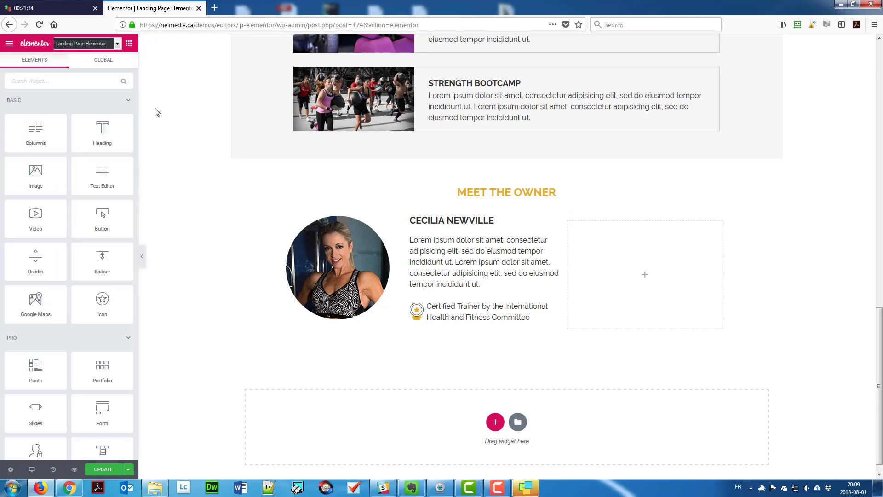
{"action": "left_click_drag", "start_coordinate": [102, 175], "coordinate": [644, 274]}
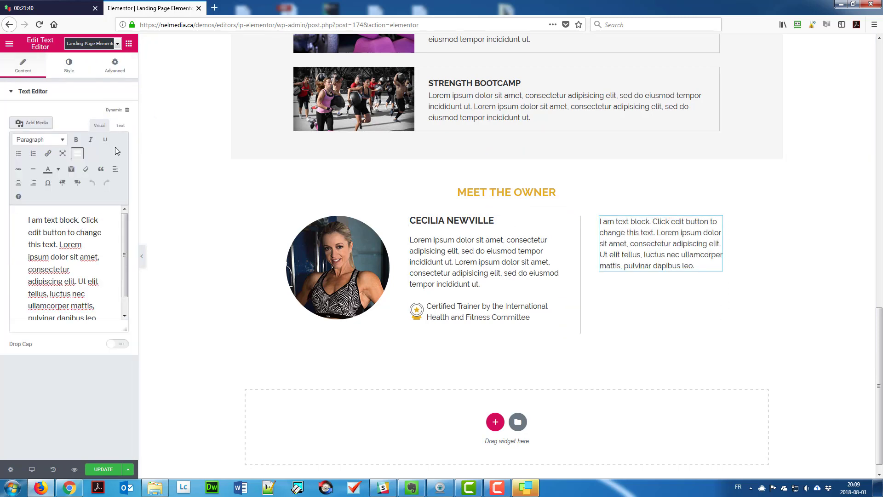
{"action": "left_click", "coordinate": [120, 125]}
{"action": "left_click_drag", "start_coordinate": [15, 158], "coordinate": [86, 202]}
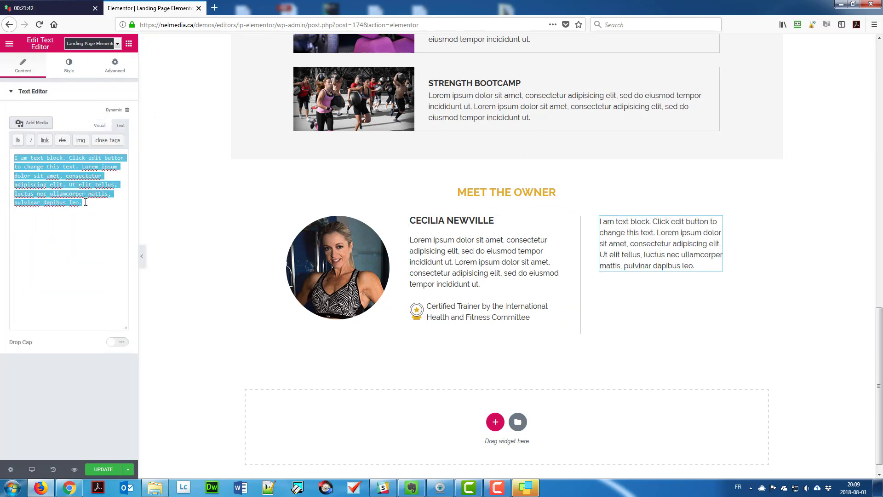
{"action": "type", "text": "&"}
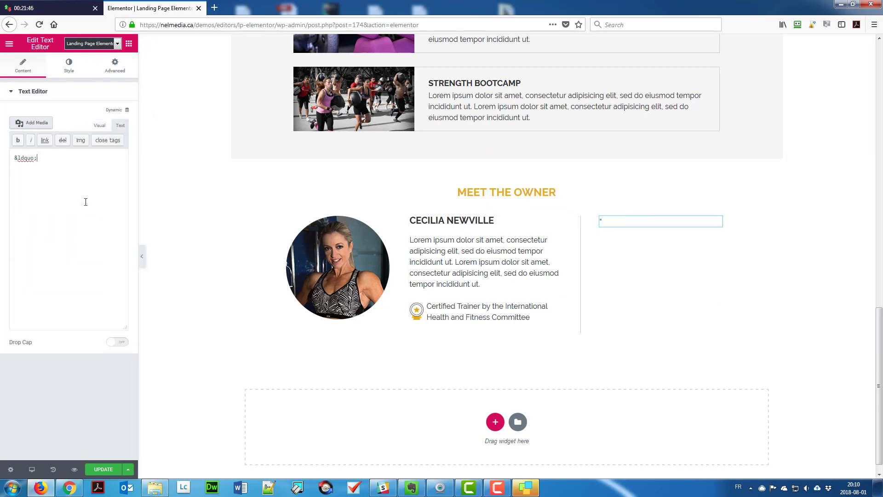
{"action": "type", "text": "ldquo;"}
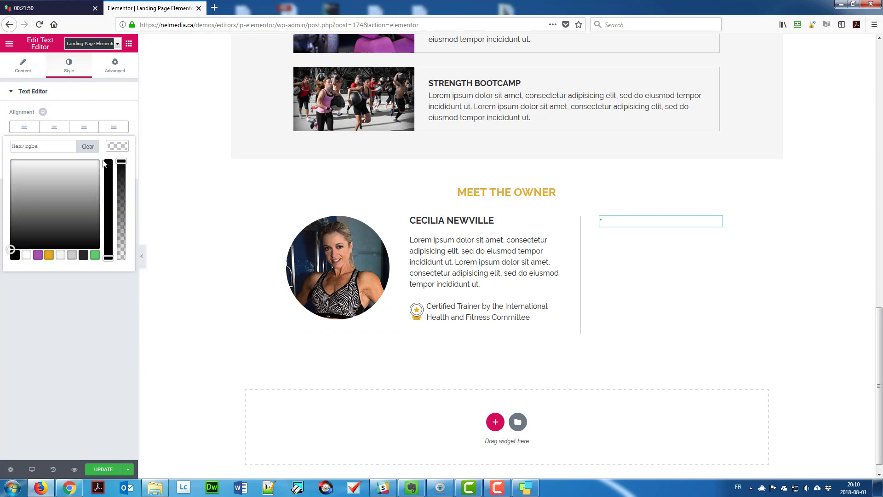
{"action": "left_click", "coordinate": [105, 164]}
{"action": "left_click", "coordinate": [115, 179]}
{"action": "left_click", "coordinate": [117, 165]}
{"action": "left_click", "coordinate": [104, 222]}
{"action": "type", "text": "72"}
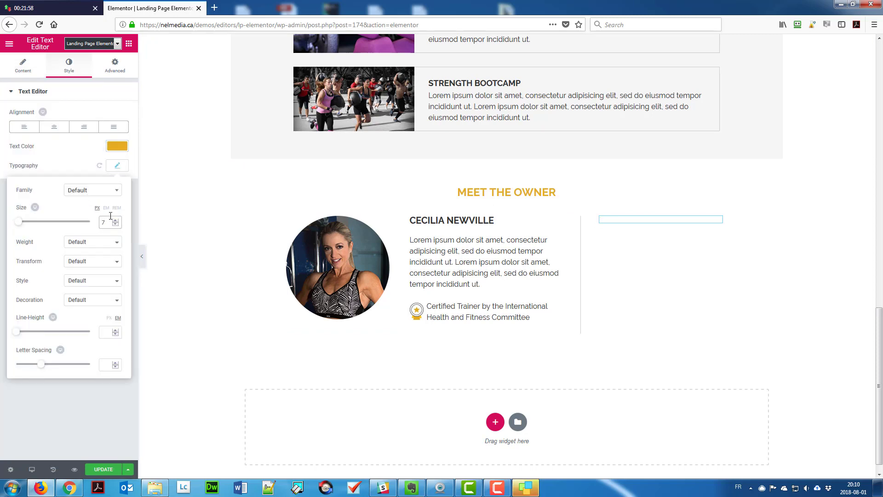
{"action": "left_click", "coordinate": [127, 72]}
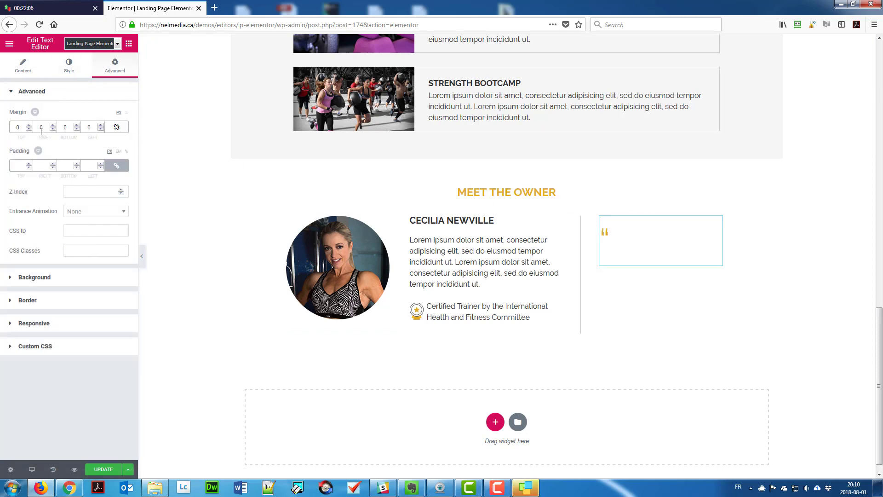
{"action": "type", "text": "-20"}
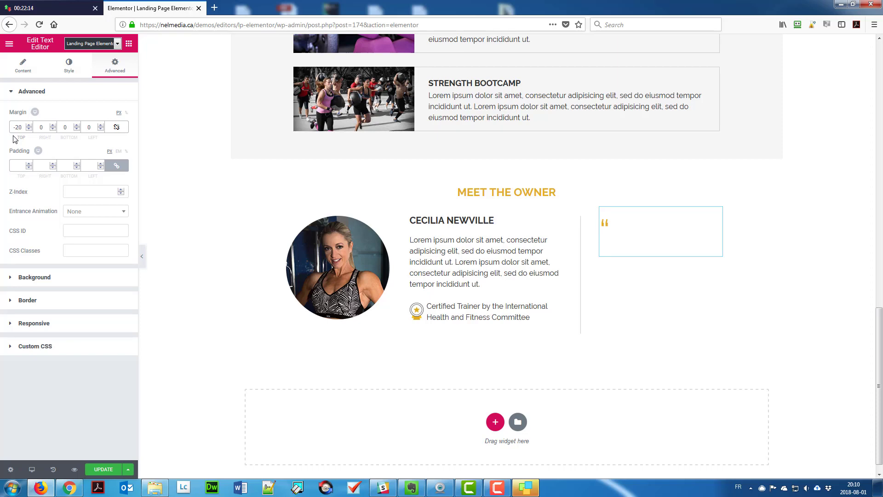
Add the testimonial paragraph and make it italic.
{"action": "left_click", "coordinate": [129, 43]}
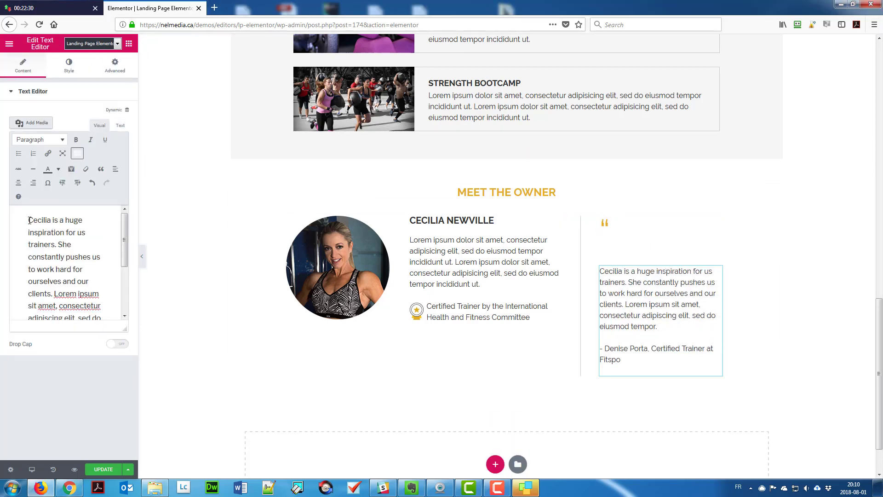
{"action": "left_click_drag", "start_coordinate": [29, 220], "coordinate": [86, 256]}
{"action": "left_click", "coordinate": [90, 141]}
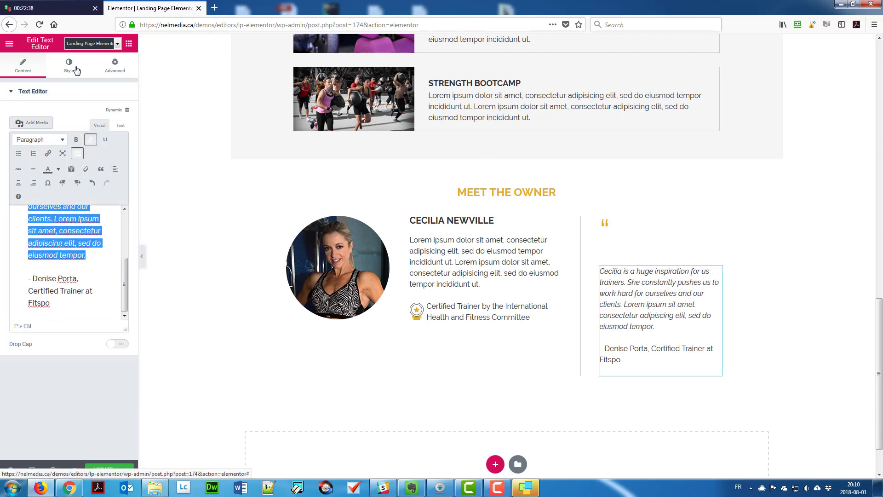
{"action": "left_click", "coordinate": [115, 66]}
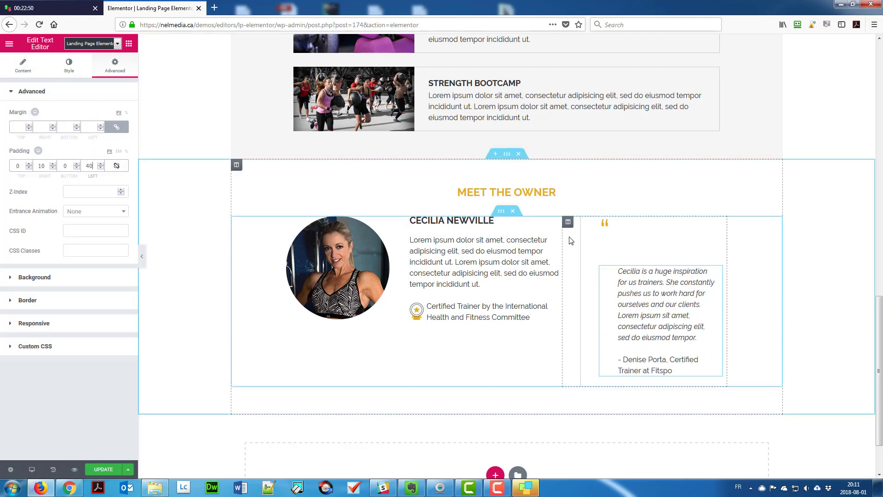
Float the quotation mark left with the custom CSS rule #quote { float: left; }.
{"action": "left_click", "coordinate": [608, 230]}
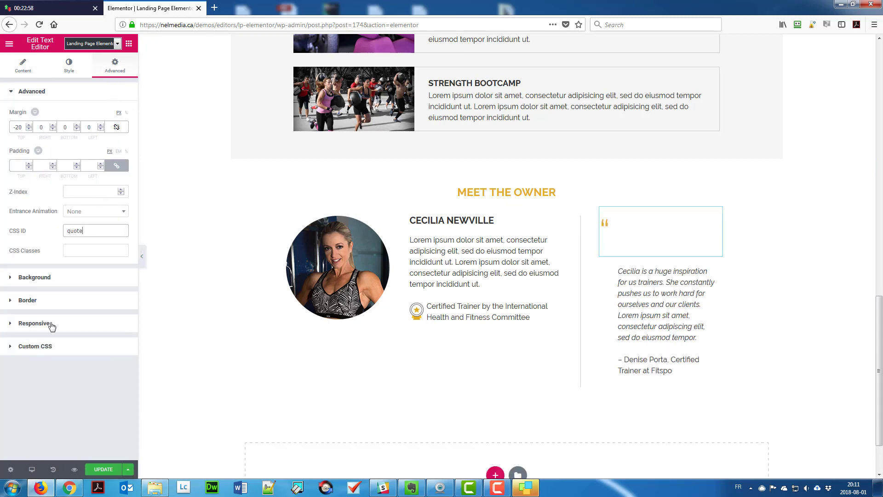
{"action": "left_click", "coordinate": [35, 345]}
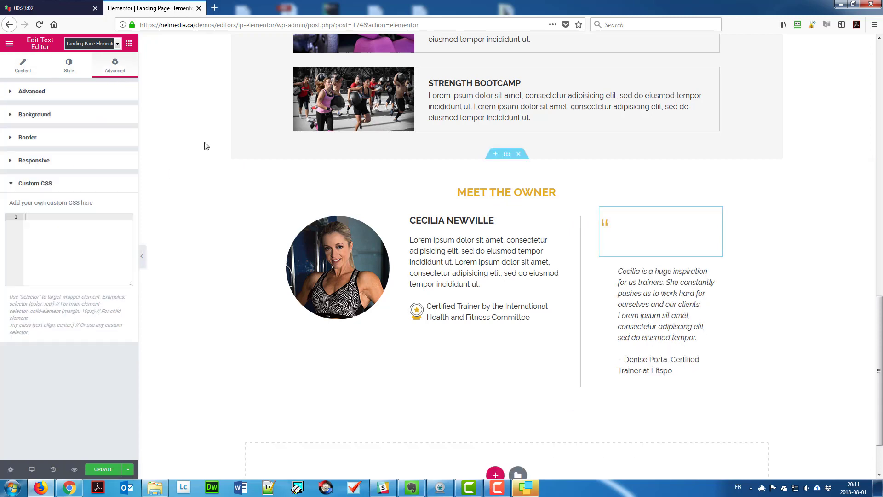
{"action": "type", "text": "#"}
{"action": "type", "text": "quote {"}
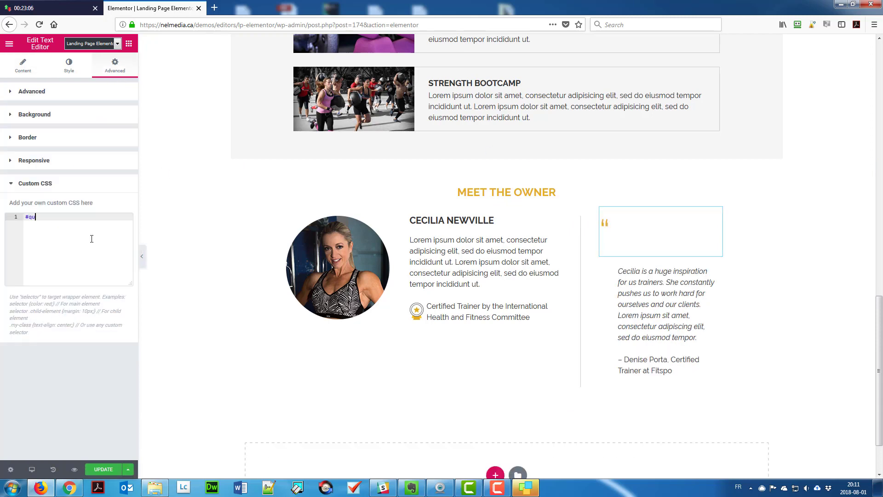
{"action": "key", "text": "Return"}
{"action": "type", "text": "float: left;"}
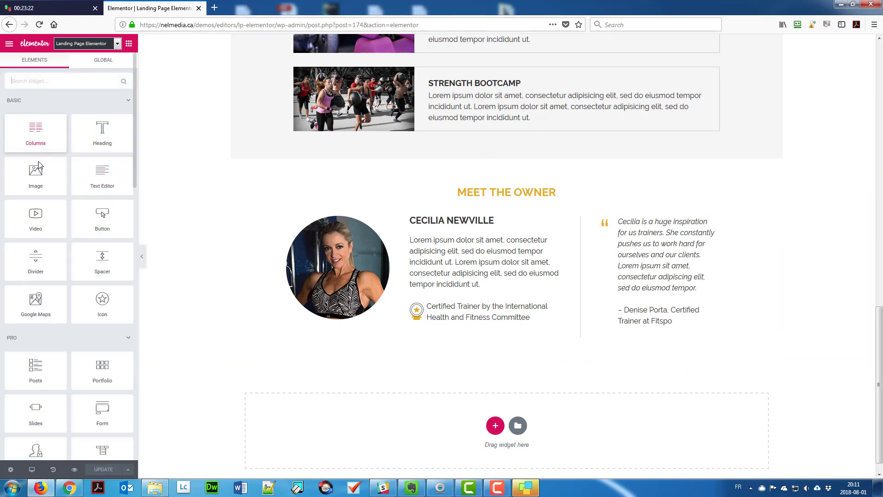
Add a single-column section below with a dark classic background colour.
{"action": "left_click", "coordinate": [496, 426]}
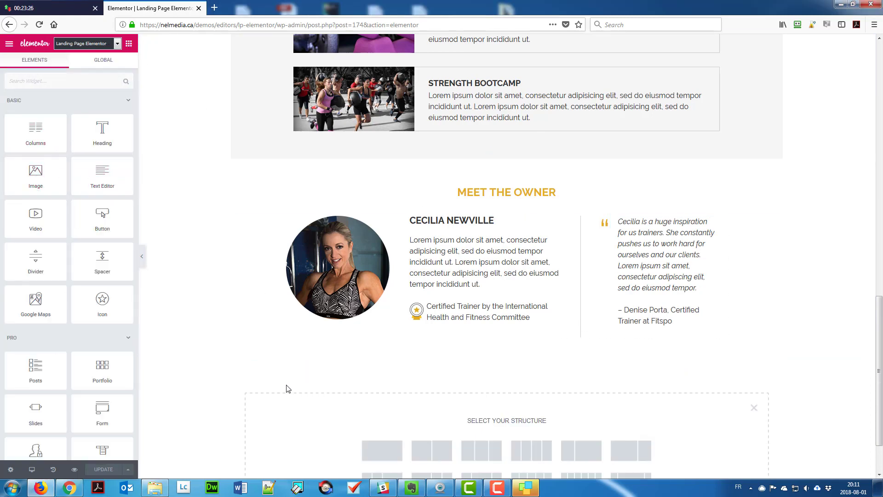
{"action": "left_click", "coordinate": [382, 451]}
{"action": "left_click", "coordinate": [237, 370]}
{"action": "left_click", "coordinate": [68, 64]}
{"action": "left_click", "coordinate": [79, 134]}
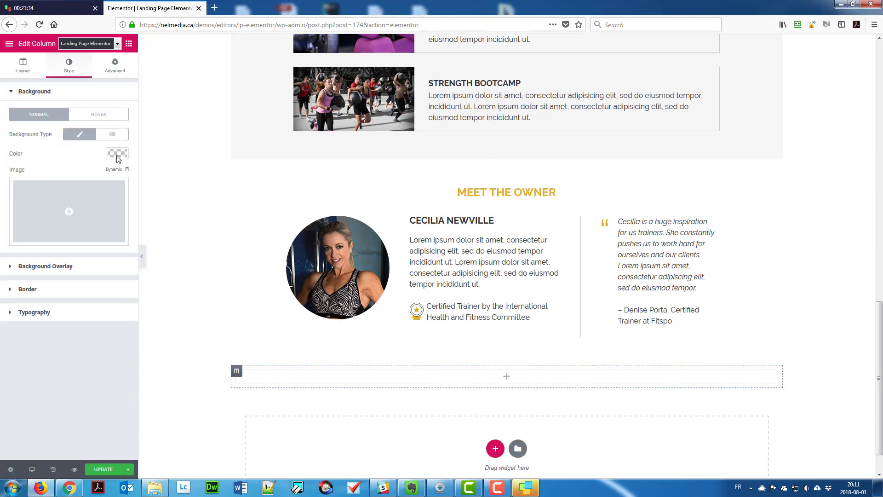
{"action": "left_click", "coordinate": [117, 153]}
{"action": "left_click", "coordinate": [115, 93]}
Drop a Text Editor into the dark column and replace the placeholder with the copyright line.
{"action": "left_click_drag", "start_coordinate": [97, 184], "coordinate": [339, 374]}
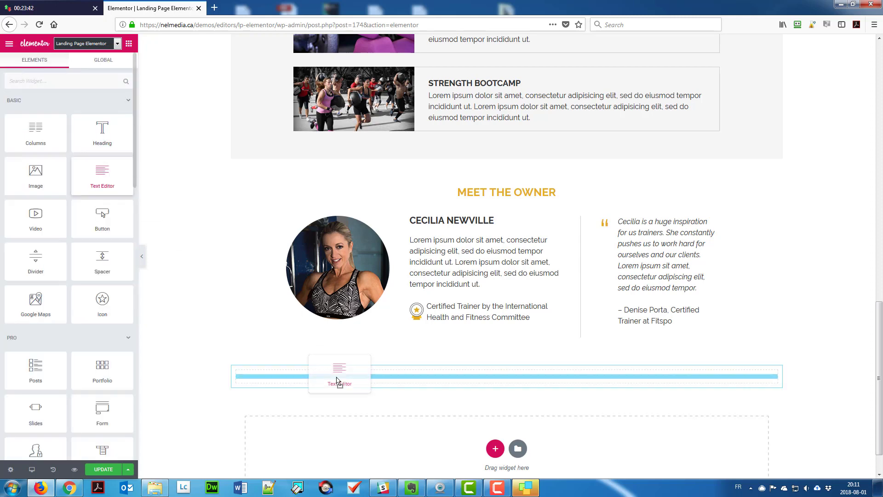
{"action": "left_click", "coordinate": [120, 126]}
{"action": "key", "text": "ctrl+a"}
{"action": "type", "text": "&co"}
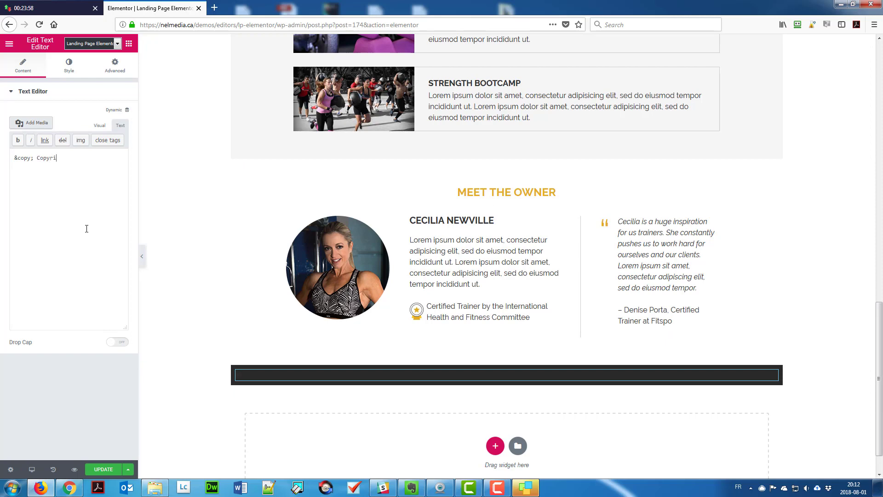
Make the footer copyright text white and centred.
{"action": "left_click", "coordinate": [69, 64]}
{"action": "left_click", "coordinate": [120, 145]}
{"action": "left_click", "coordinate": [25, 254]}
{"action": "left_click", "coordinate": [51, 127]}
Unlink the text's margins, set top and bottom to 5, then pause the stopwatch.
{"action": "left_click", "coordinate": [115, 66]}
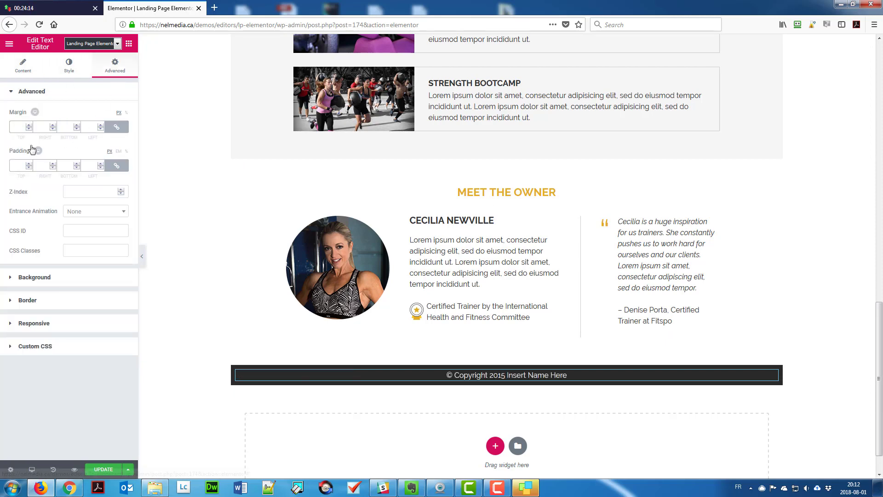
{"action": "left_click", "coordinate": [116, 127]}
{"action": "type", "text": "5"}
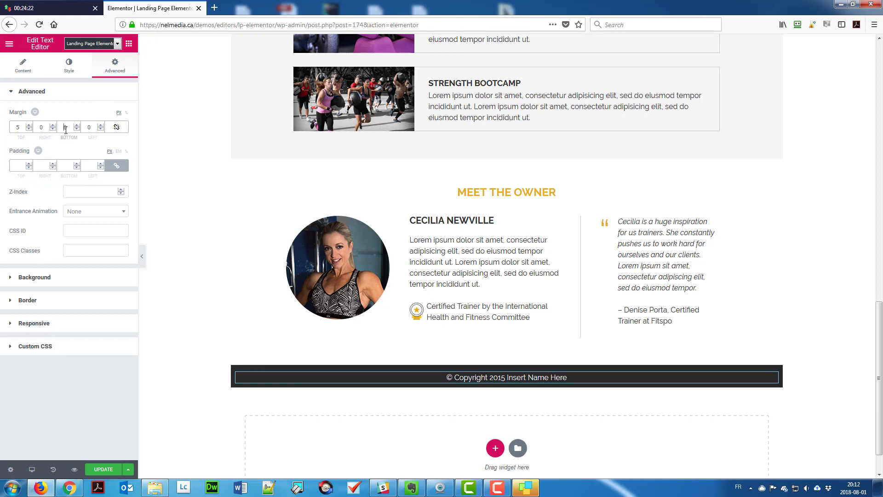
{"action": "double_click", "coordinate": [65, 127]}
{"action": "type", "text": "5"}
{"action": "left_click", "coordinate": [63, 7]}
{"action": "left_click", "coordinate": [393, 257]}
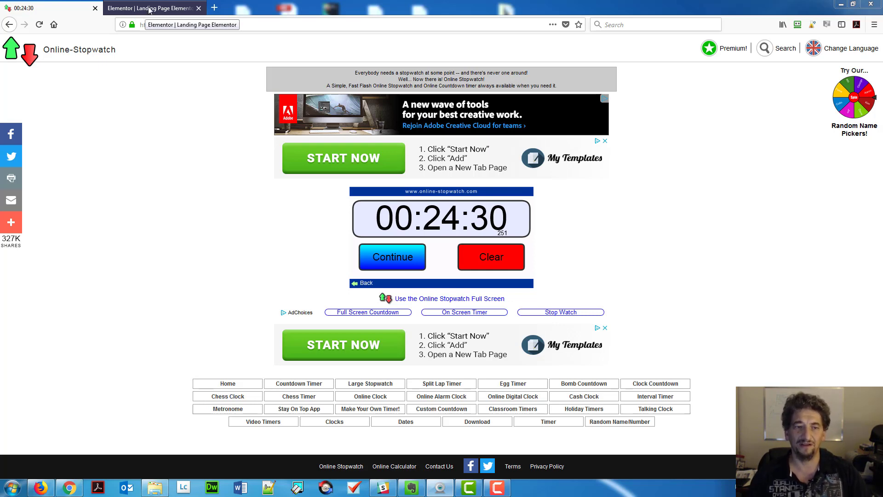
Return to the Elementor | Landing Page editor tab.
{"action": "left_click", "coordinate": [149, 9]}
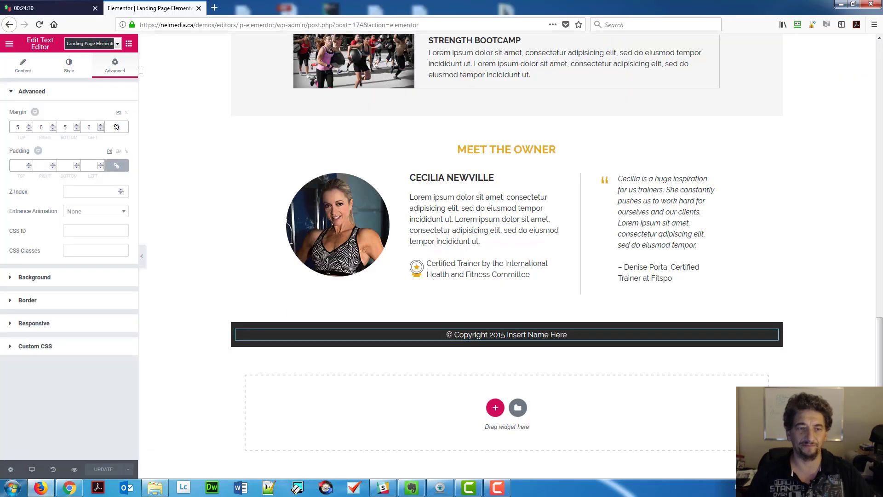
Try Large and Extra Large on the SIGN UP NOW button, then settle on Medium.
{"action": "scroll", "coordinate": [219, 215], "scroll_direction": "up", "scroll_amount": 15}
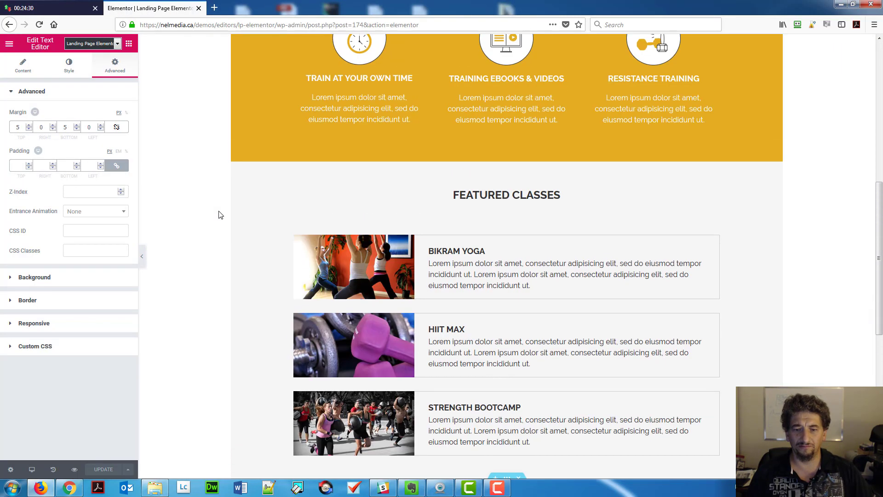
{"action": "scroll", "coordinate": [219, 215], "scroll_direction": "up", "scroll_amount": 2}
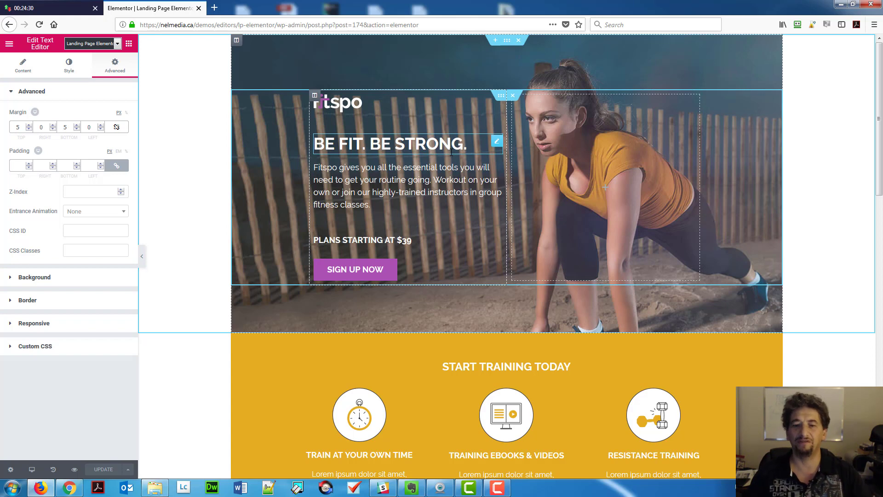
{"action": "left_click", "coordinate": [378, 278]}
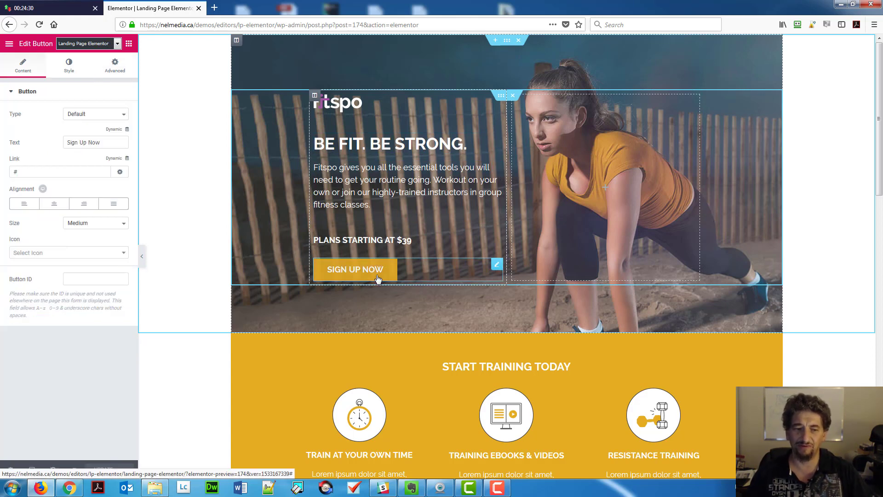
{"action": "left_click", "coordinate": [86, 224]}
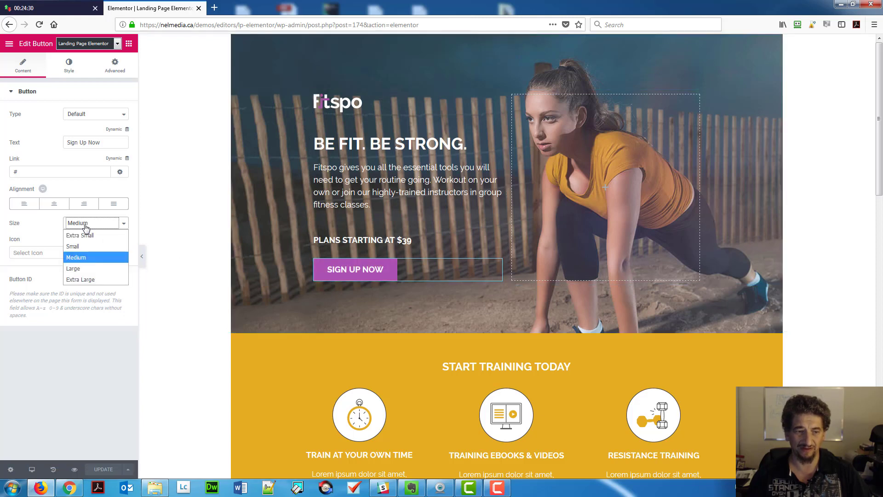
{"action": "left_click", "coordinate": [72, 268]}
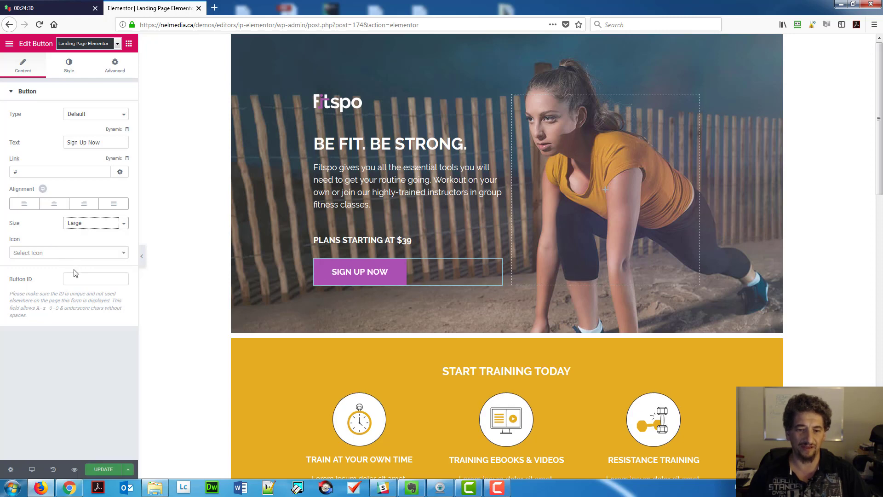
{"action": "left_click", "coordinate": [75, 223]}
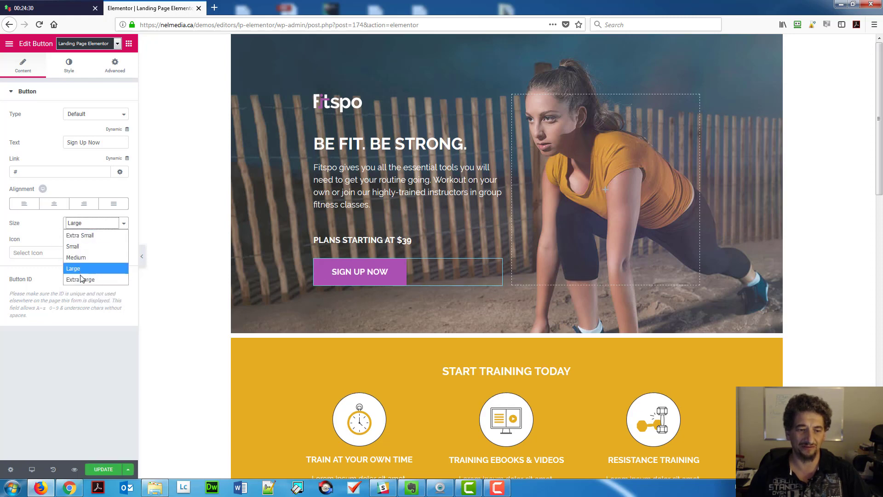
{"action": "left_click", "coordinate": [80, 279]}
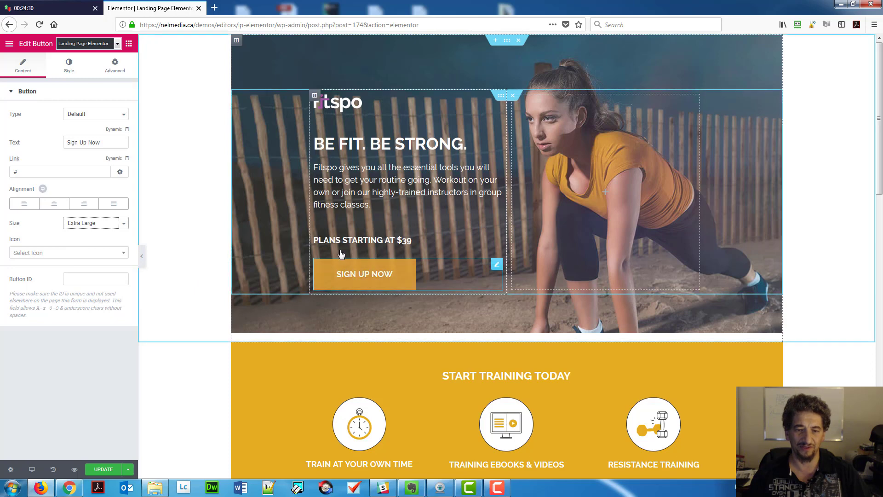
{"action": "left_click", "coordinate": [103, 227]}
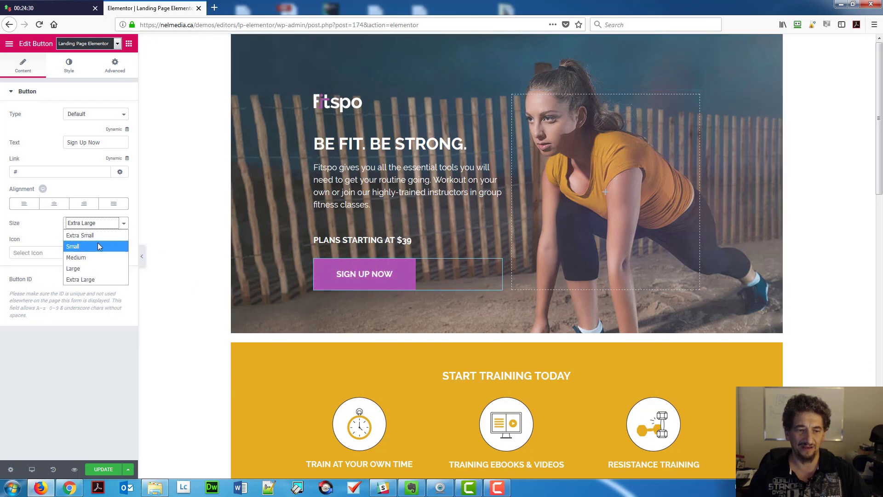
{"action": "left_click", "coordinate": [96, 256]}
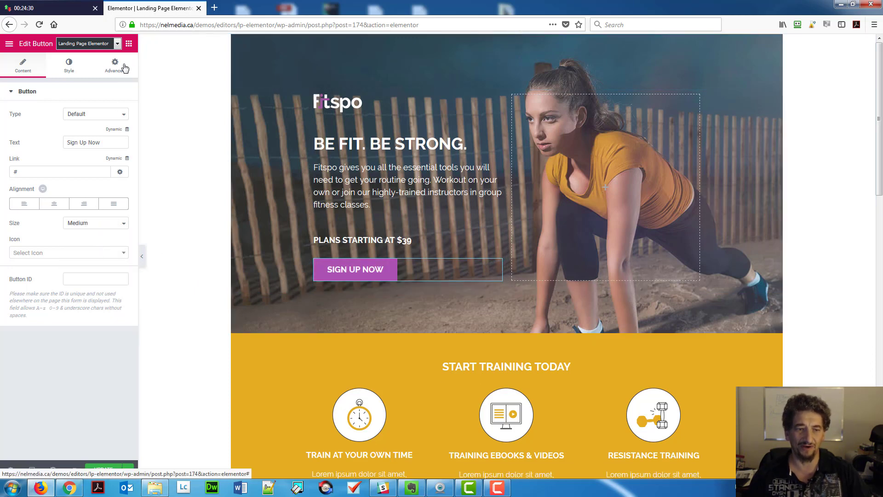
{"action": "left_click", "coordinate": [124, 69]}
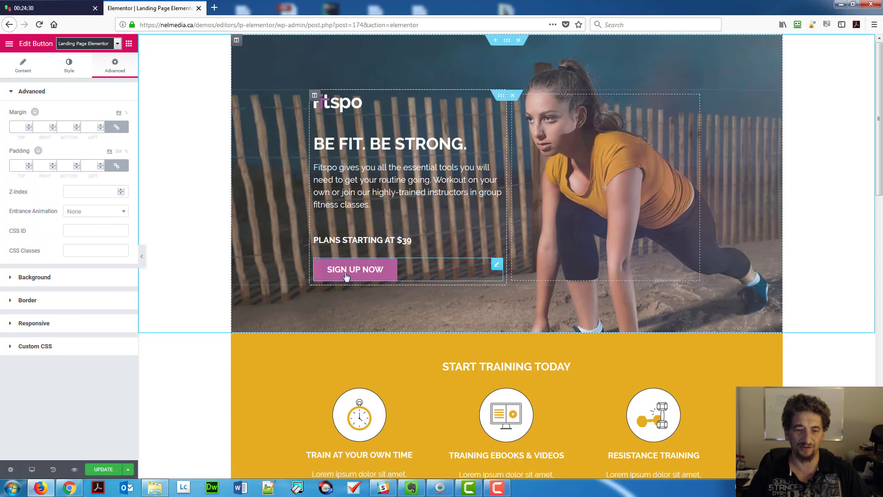
{"action": "left_click", "coordinate": [22, 69]}
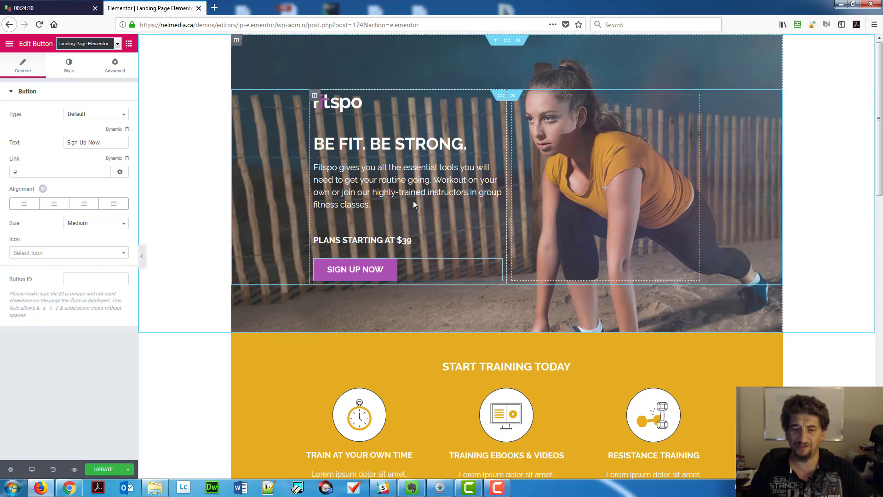
{"action": "scroll", "coordinate": [419, 229], "scroll_direction": "down", "scroll_amount": 3}
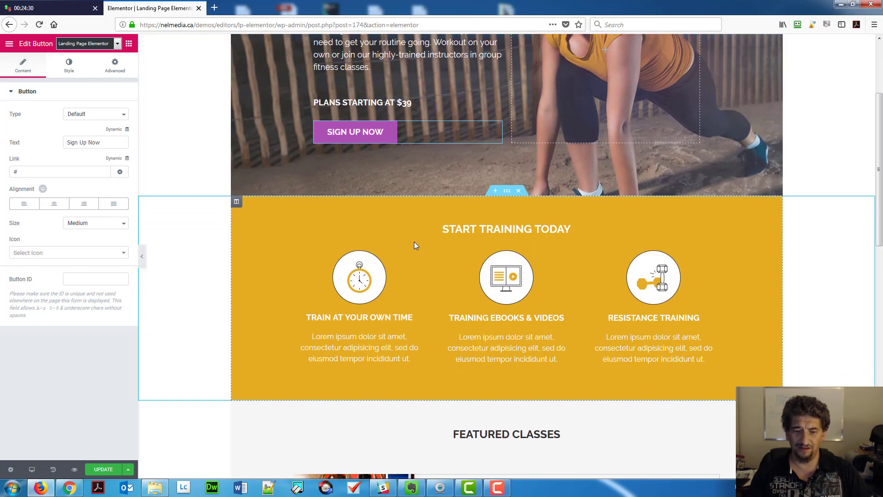
{"action": "scroll", "coordinate": [414, 244], "scroll_direction": "down", "scroll_amount": 10}
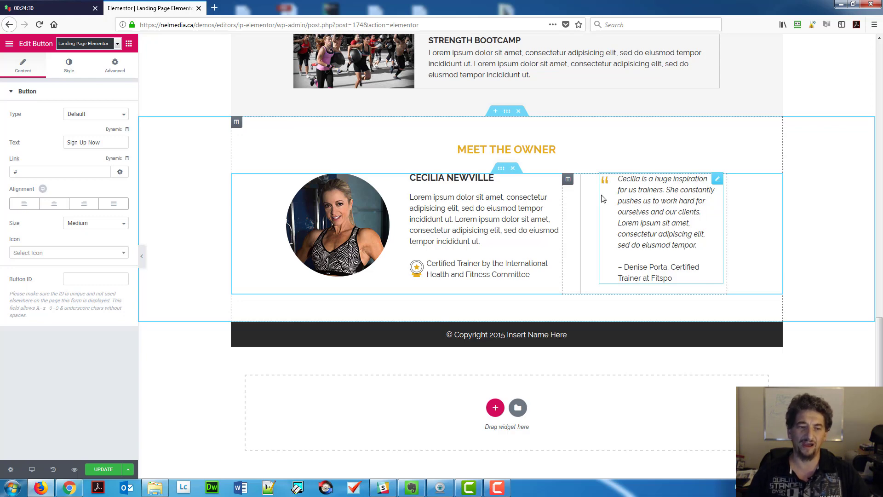
Set the Certified Trainer text's top margin to 1000, then trim it to 100.
{"action": "left_click", "coordinate": [418, 270]}
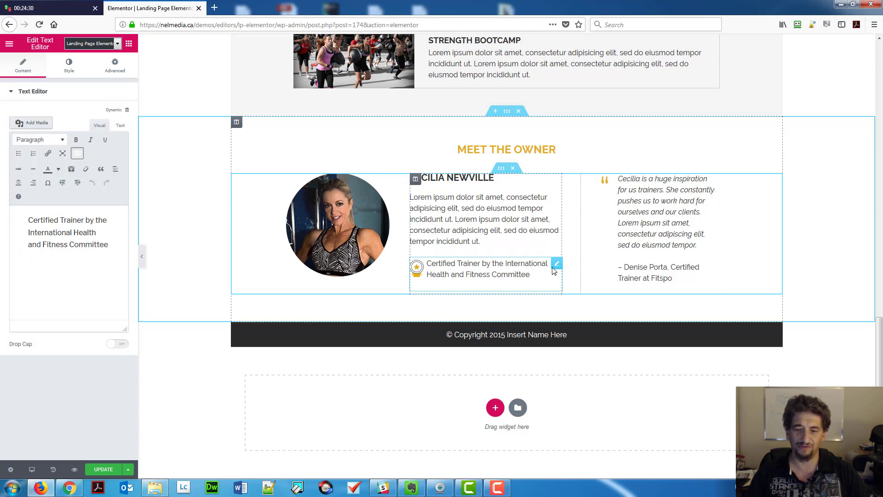
{"action": "left_click", "coordinate": [115, 64]}
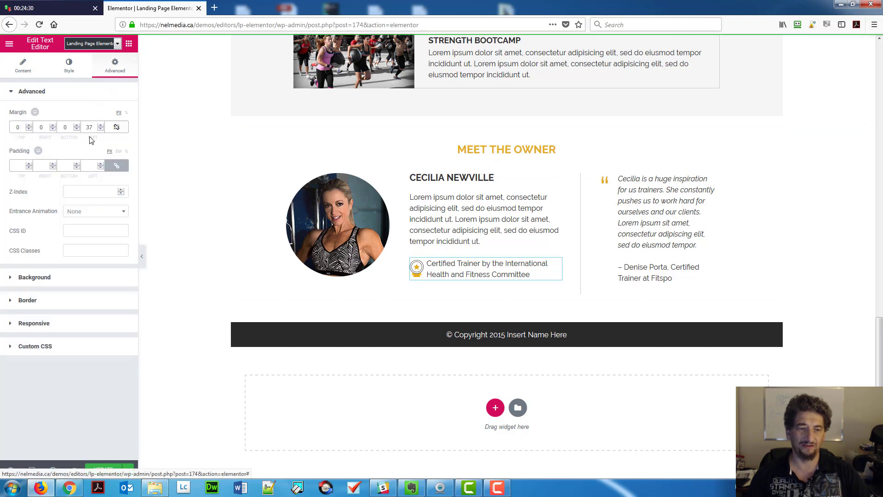
{"action": "left_click", "coordinate": [16, 128]}
{"action": "type", "text": "1000"}
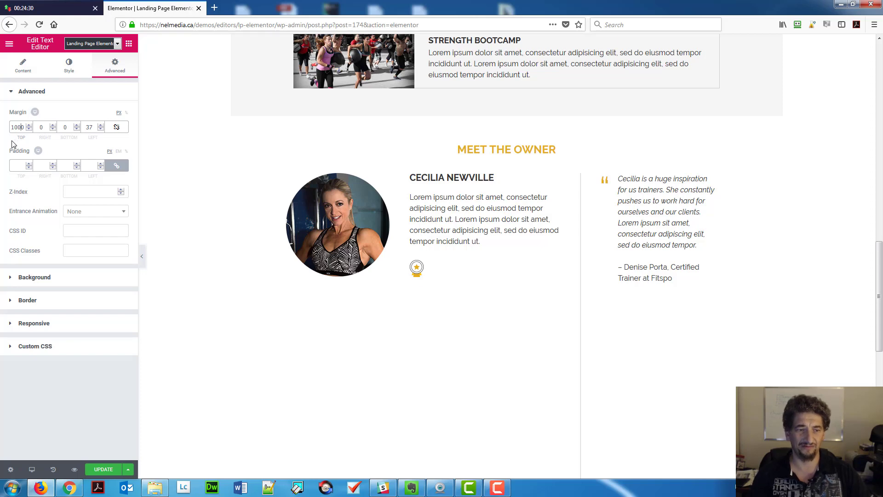
{"action": "key", "text": "Delete"}
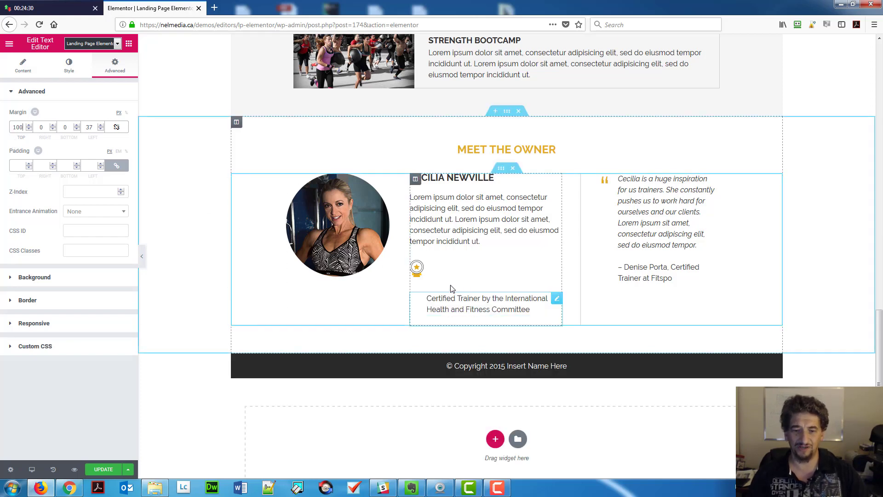
Reselect the Certified Trainer text and change its top margin to 0.
{"action": "left_click", "coordinate": [417, 267]}
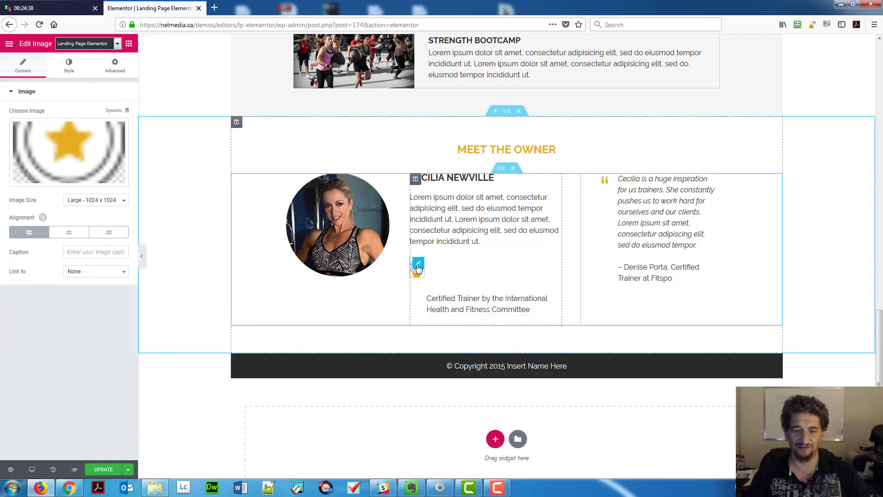
{"action": "left_click", "coordinate": [432, 298]}
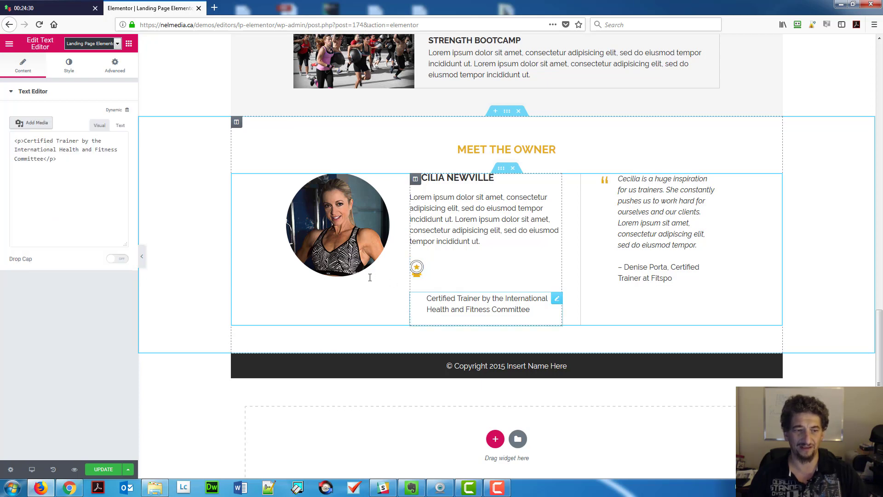
{"action": "left_click", "coordinate": [115, 66]}
{"action": "left_click_drag", "start_coordinate": [21, 129], "coordinate": [2, 128]}
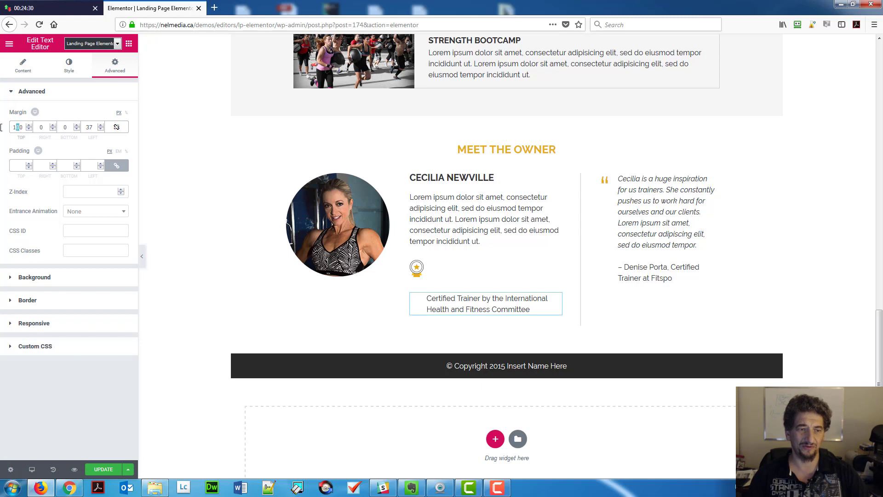
{"action": "type", "text": "0"}
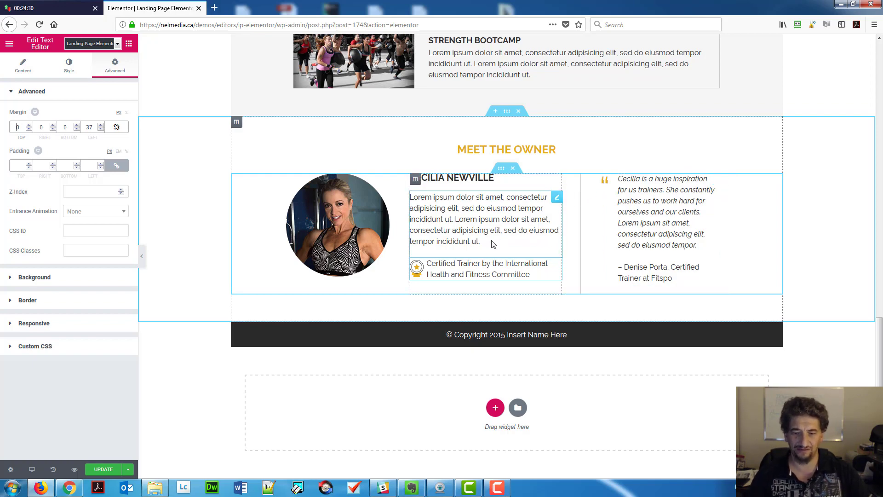
{"action": "scroll", "coordinate": [596, 312], "scroll_direction": "up", "scroll_amount": 20}
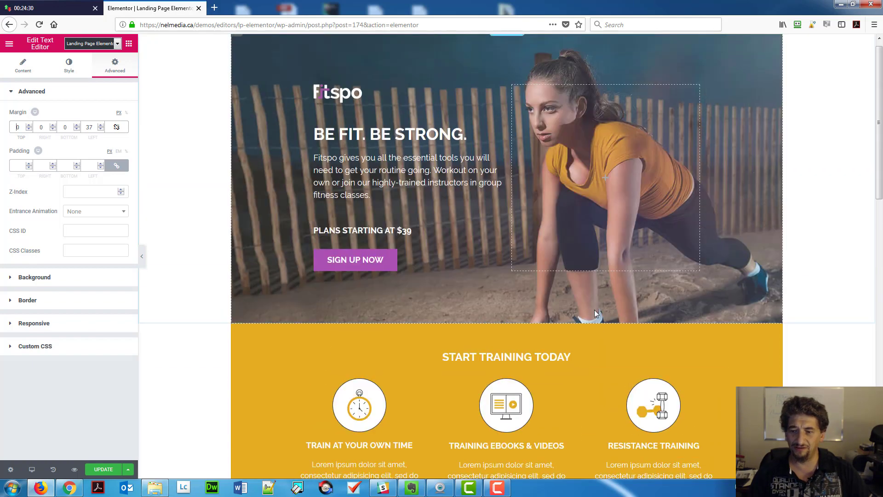
Set the hero, yellow Start Training Today and Featured Classes sections to Full Width content.
{"action": "scroll", "coordinate": [593, 312], "scroll_direction": "up", "scroll_amount": 1}
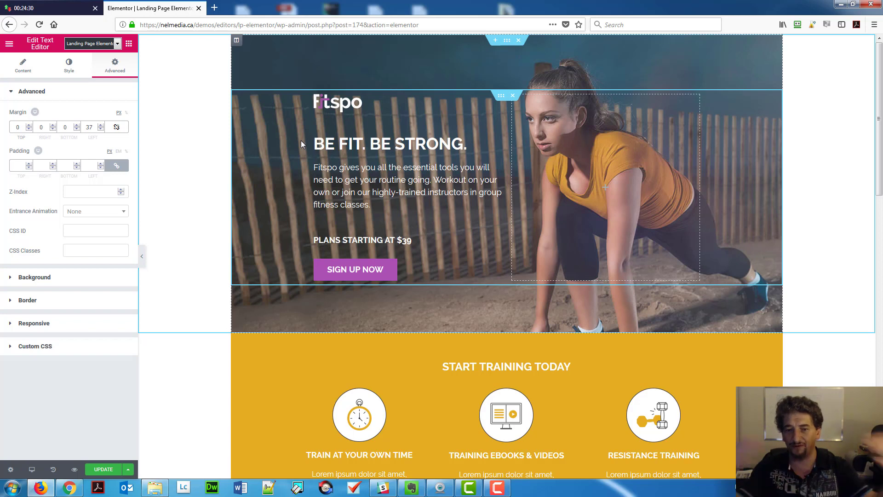
{"action": "left_click", "coordinate": [507, 40]}
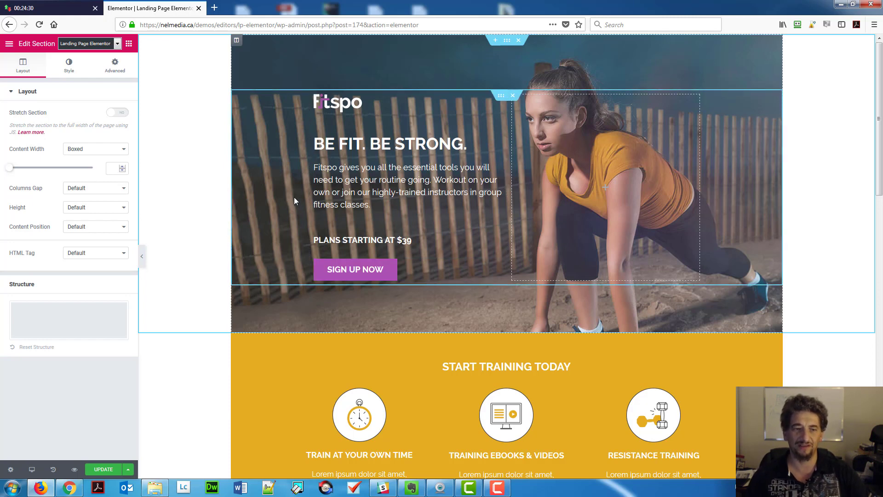
{"action": "left_click", "coordinate": [86, 149]}
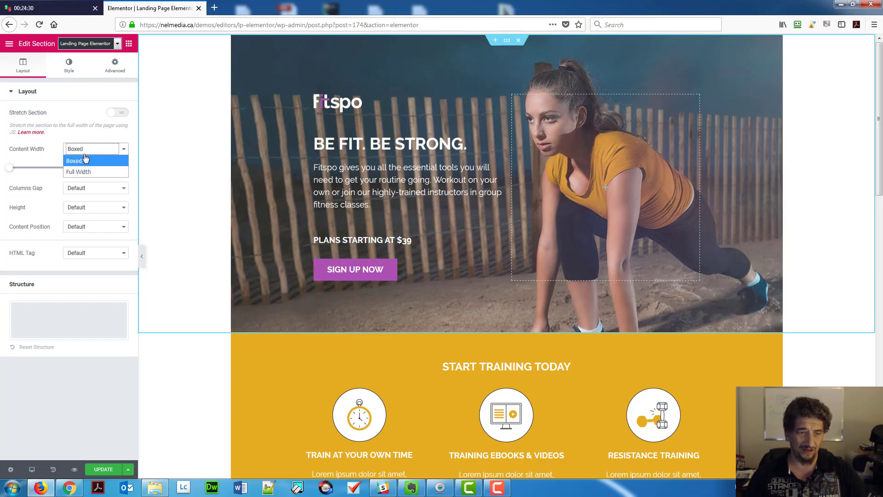
{"action": "left_click", "coordinate": [87, 170]}
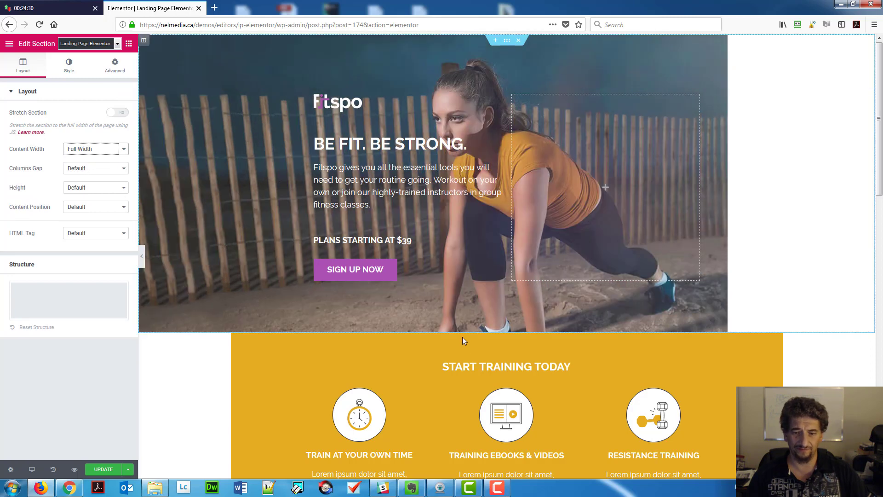
{"action": "key", "text": "ctrl+z"}
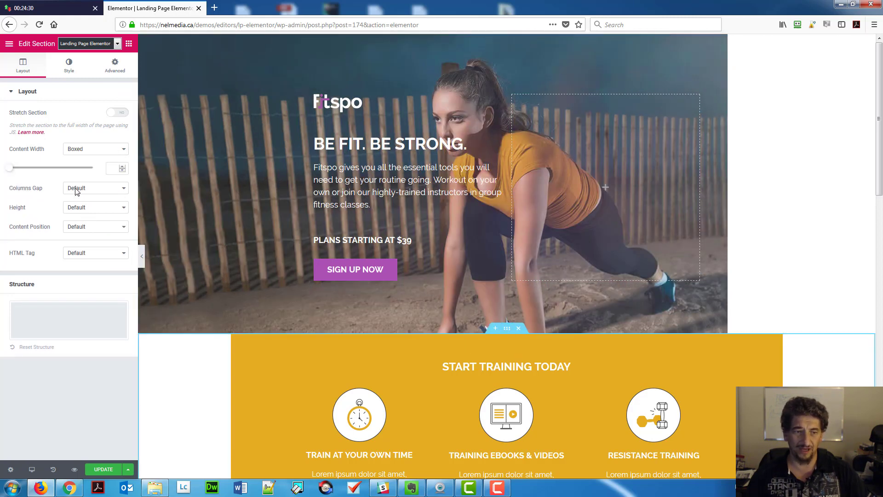
{"action": "left_click", "coordinate": [88, 150]}
{"action": "left_click", "coordinate": [83, 171]}
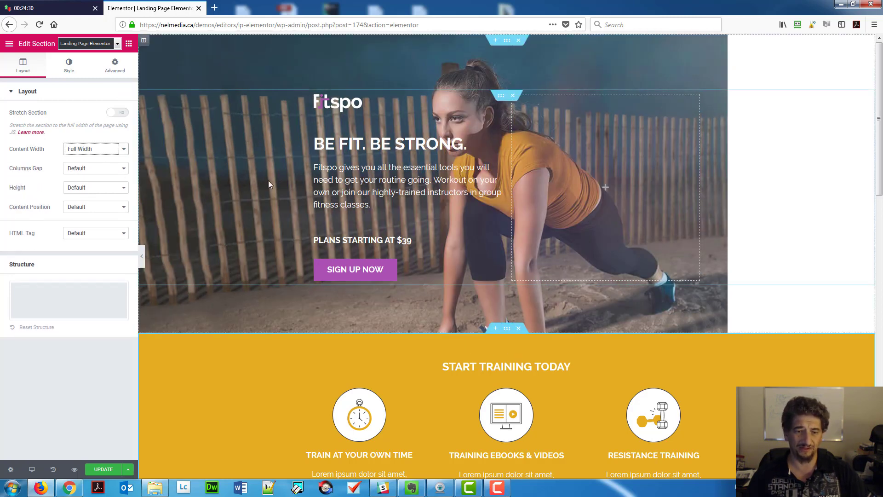
{"action": "scroll", "coordinate": [393, 204], "scroll_direction": "down", "scroll_amount": 7}
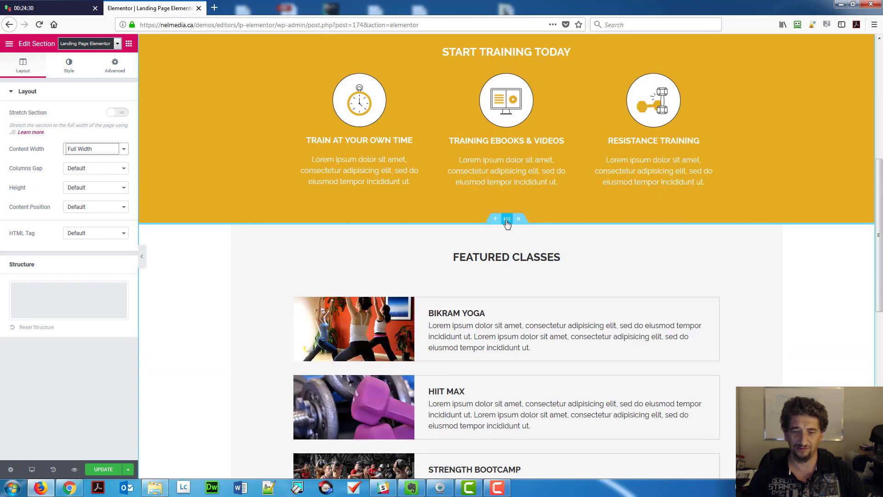
{"action": "key", "text": "ctrl+z"}
{"action": "left_click", "coordinate": [92, 150]}
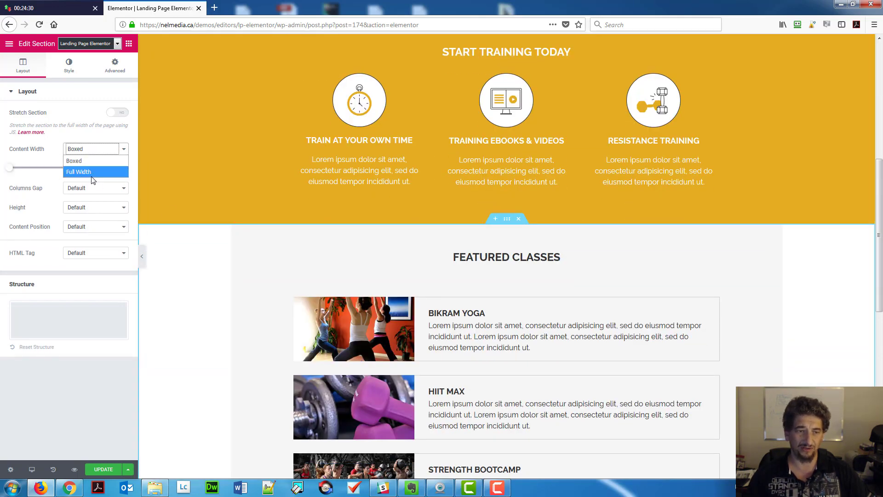
{"action": "left_click", "coordinate": [90, 170]}
Make the Meet the Owner and footer sections Full Width too, then save with UPDATE.
{"action": "scroll", "coordinate": [449, 271], "scroll_direction": "down", "scroll_amount": 8}
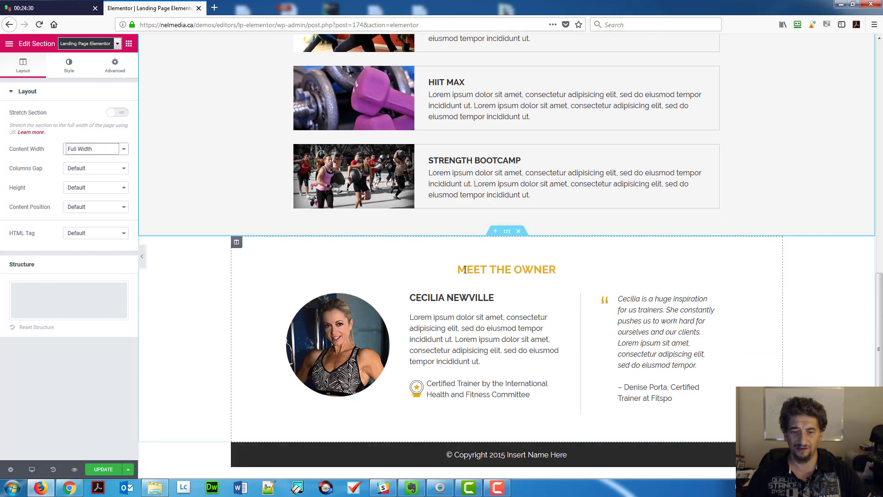
{"action": "key", "text": "ctrl+z"}
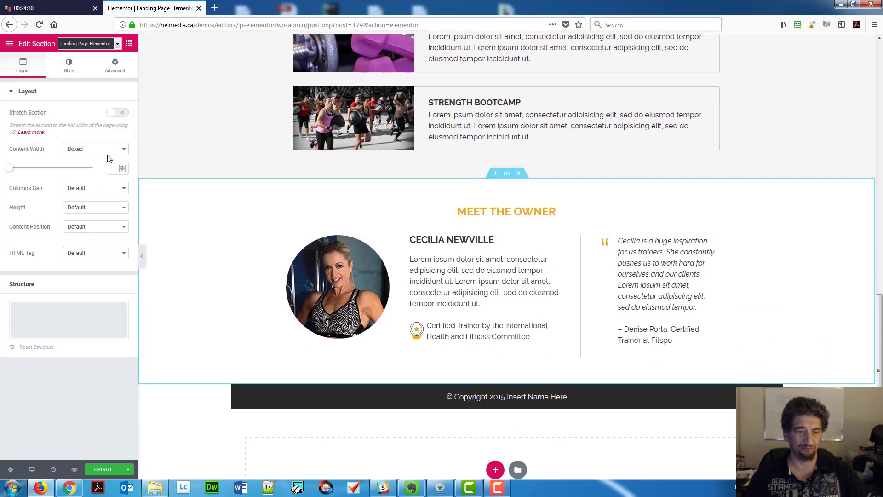
{"action": "left_click", "coordinate": [108, 150]}
{"action": "left_click", "coordinate": [100, 169]}
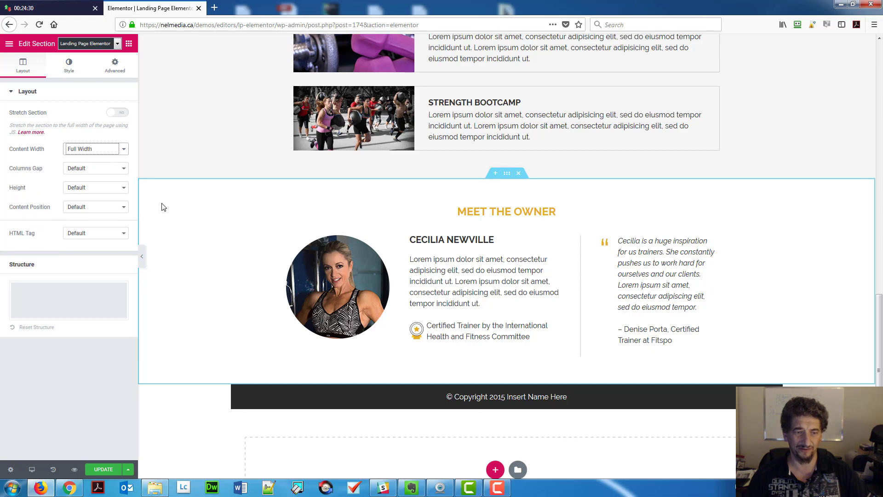
{"action": "left_click", "coordinate": [502, 387]}
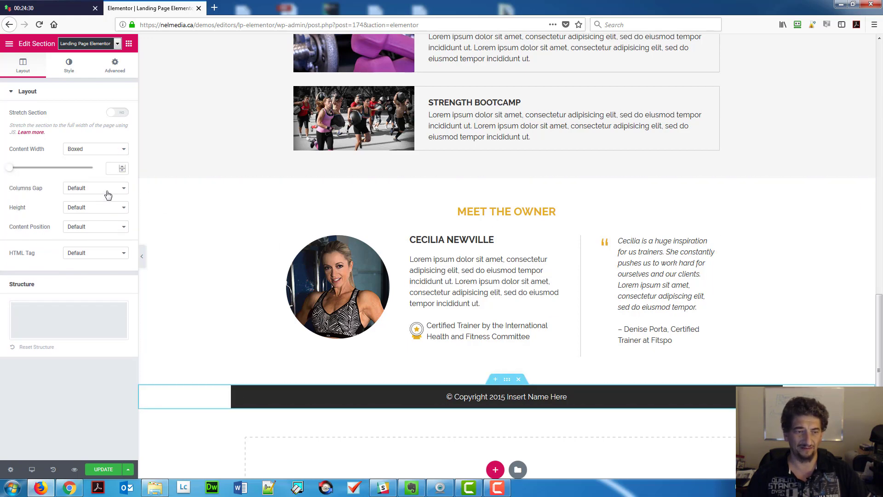
{"action": "left_click", "coordinate": [99, 151]}
{"action": "left_click", "coordinate": [90, 172]}
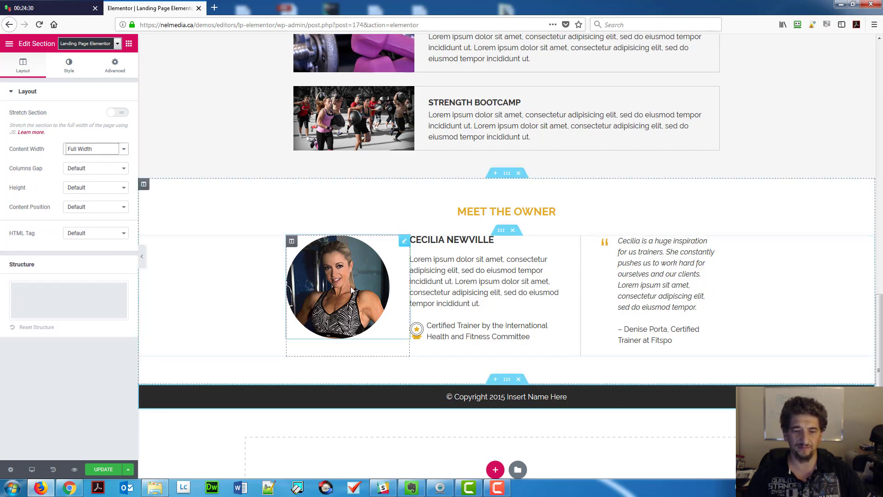
{"action": "scroll", "coordinate": [530, 314], "scroll_direction": "up", "scroll_amount": 15}
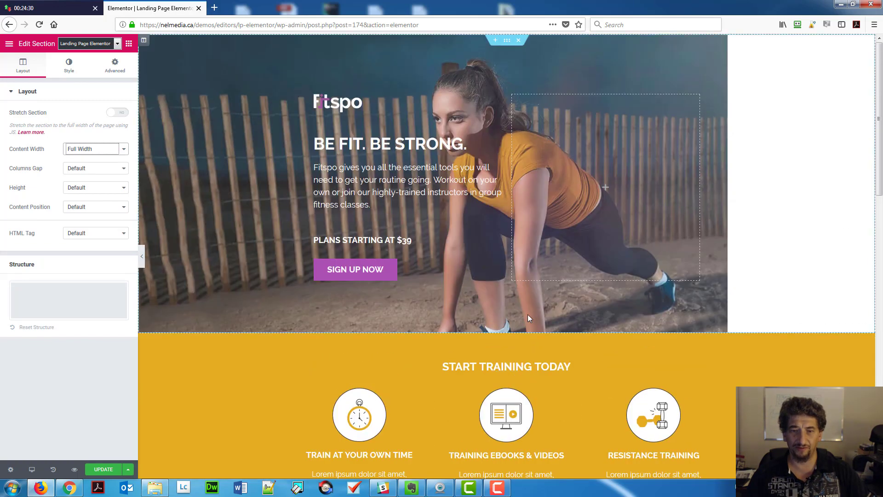
{"action": "left_click", "coordinate": [103, 469]}
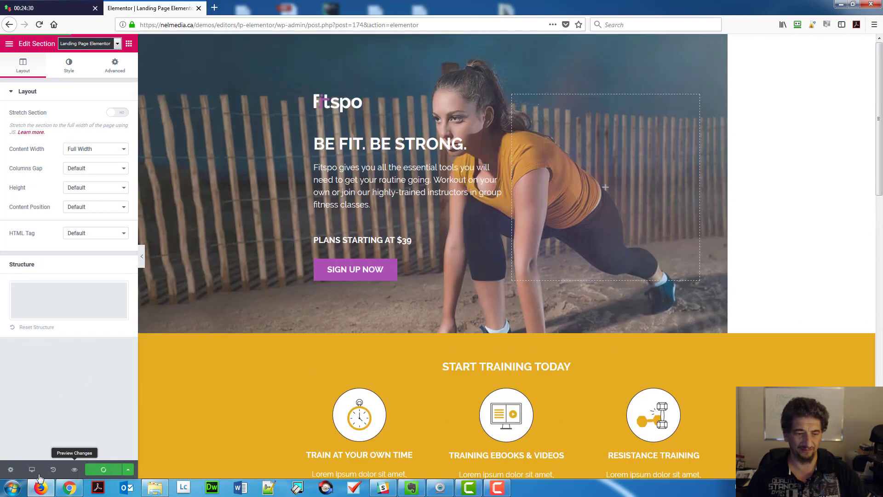
Open a preview of the saved page in a new tab, then go back to the editor.
{"action": "left_click", "coordinate": [74, 470]}
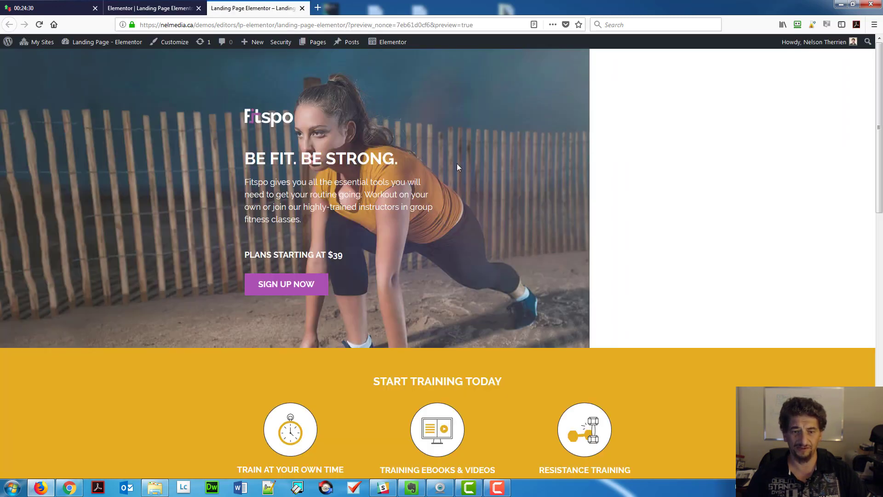
{"action": "left_click", "coordinate": [128, 7]}
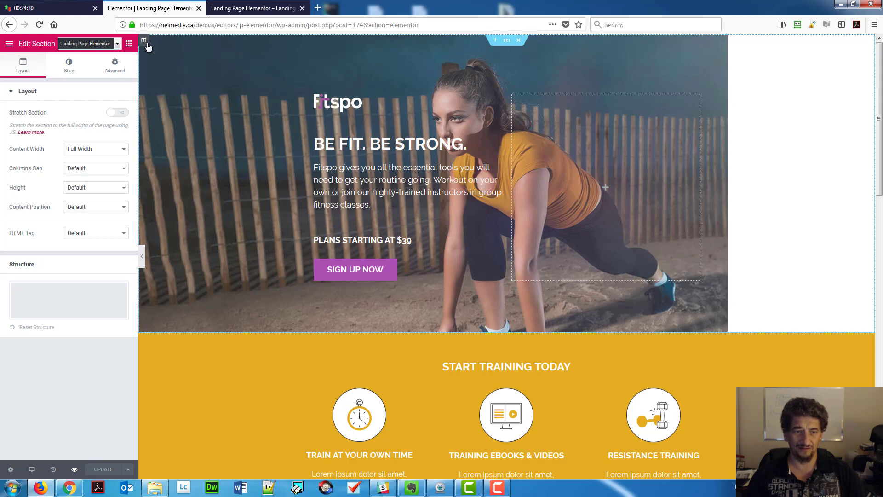
Set the hero column's background image size to Cover and save the page.
{"action": "left_click", "coordinate": [146, 43]}
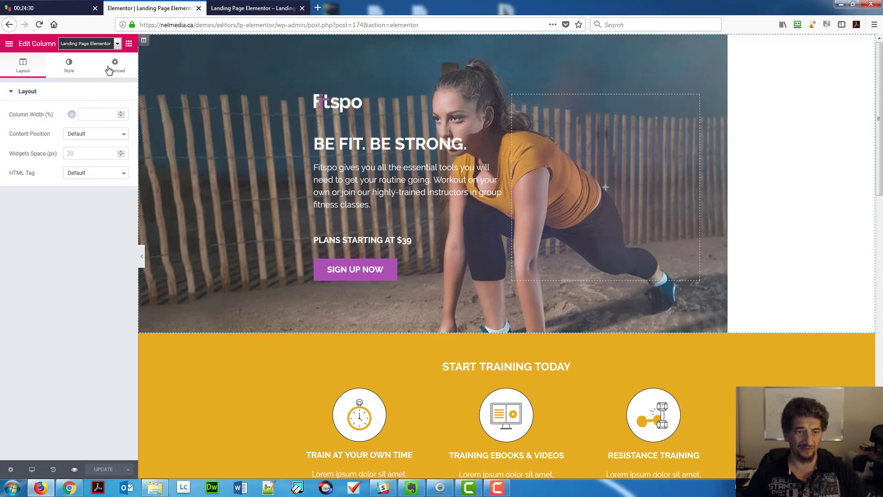
{"action": "left_click", "coordinate": [69, 66]}
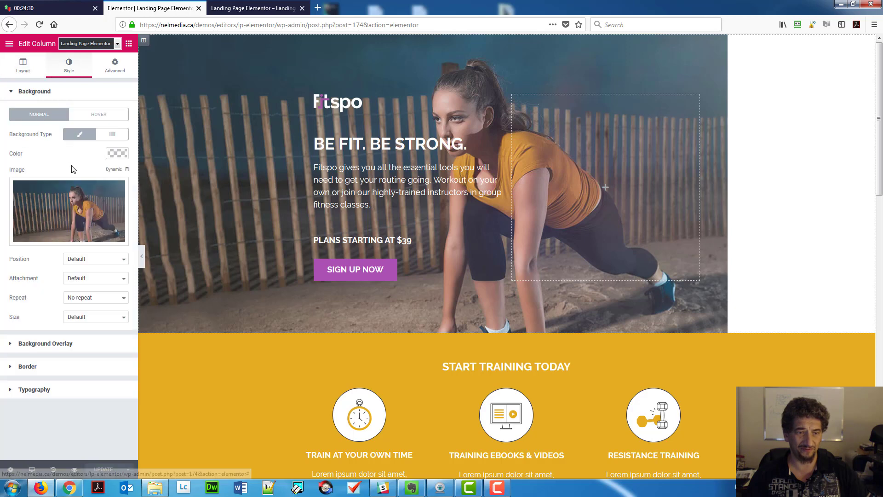
{"action": "left_click", "coordinate": [83, 317]}
{"action": "key", "text": "Escape"}
{"action": "left_click", "coordinate": [82, 347]}
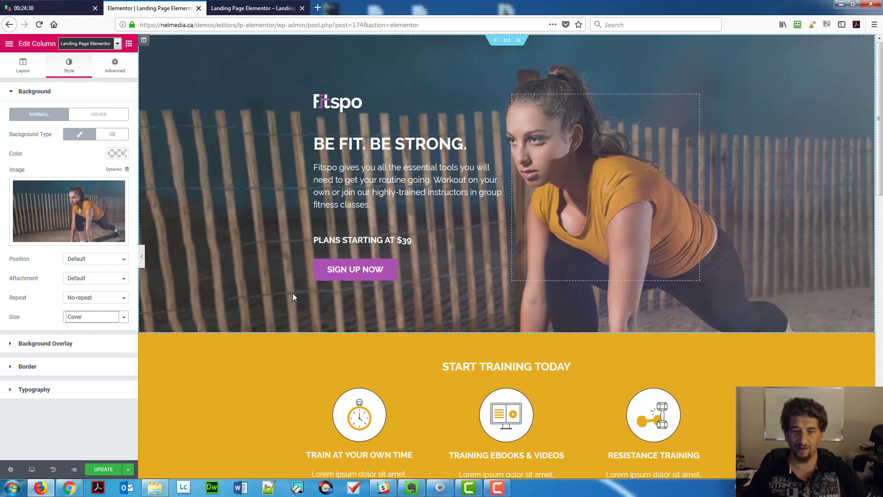
{"action": "left_click", "coordinate": [109, 469]}
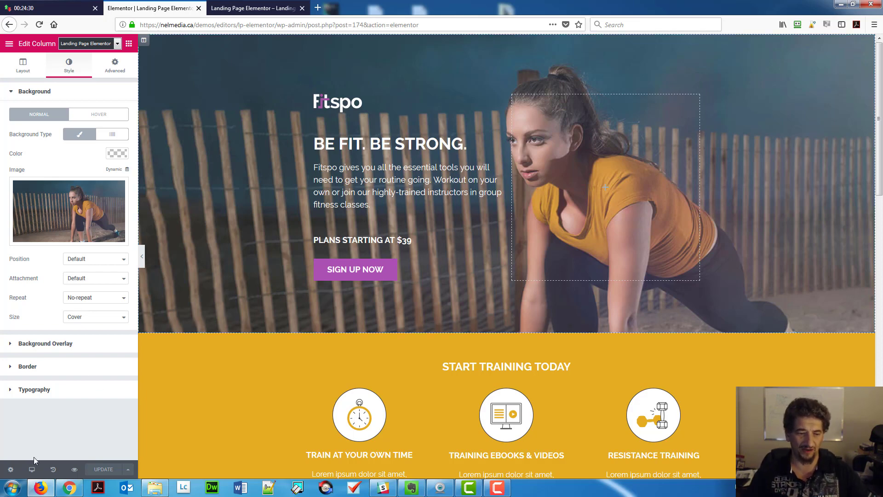
{"action": "left_click", "coordinate": [32, 468]}
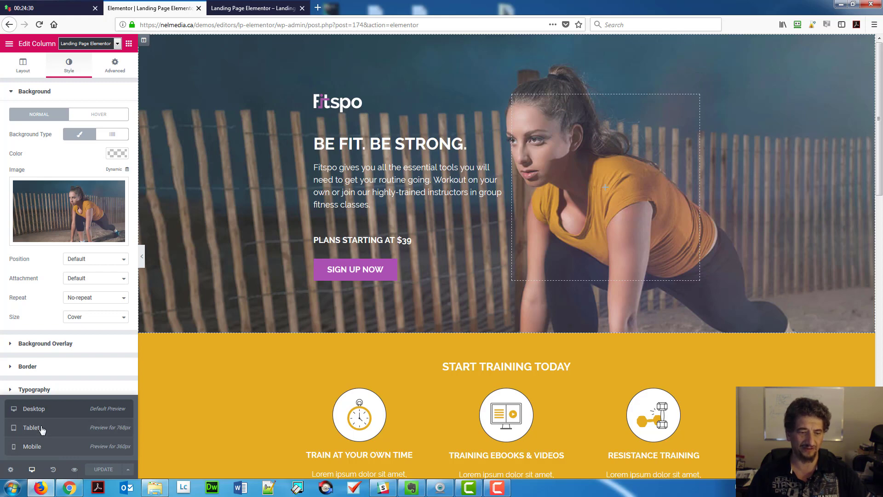
Switch to Tablet view and anchor the hero background at Top Center.
{"action": "left_click", "coordinate": [42, 429]}
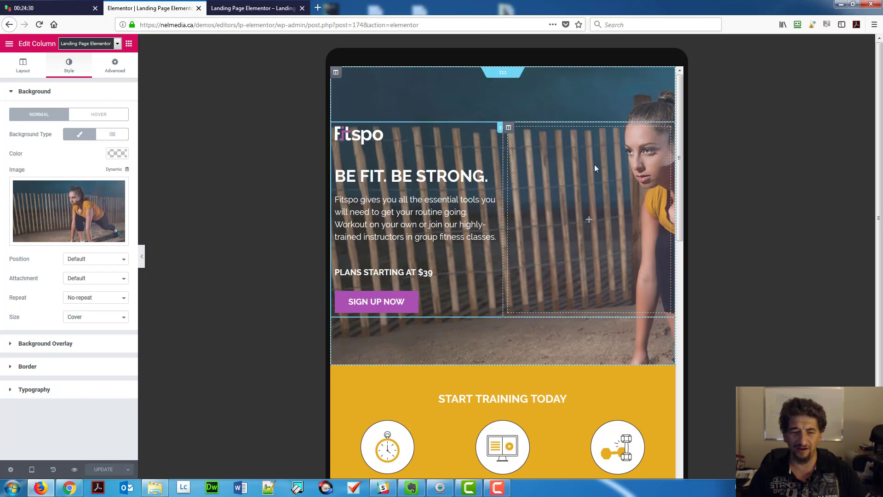
{"action": "left_click", "coordinate": [87, 260]}
{"action": "left_click", "coordinate": [81, 294]}
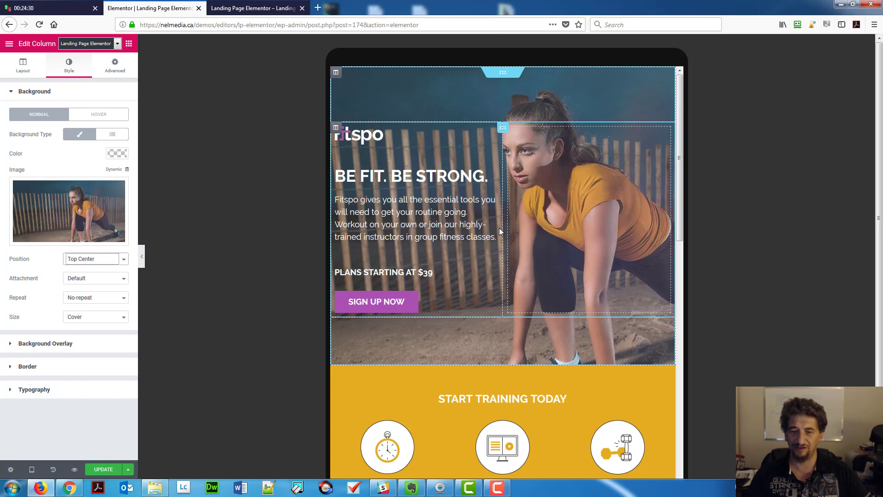
In the tablet preview, show the Bikram Yoga column's margin and padding settings.
{"action": "scroll", "coordinate": [501, 233], "scroll_direction": "down", "scroll_amount": 2}
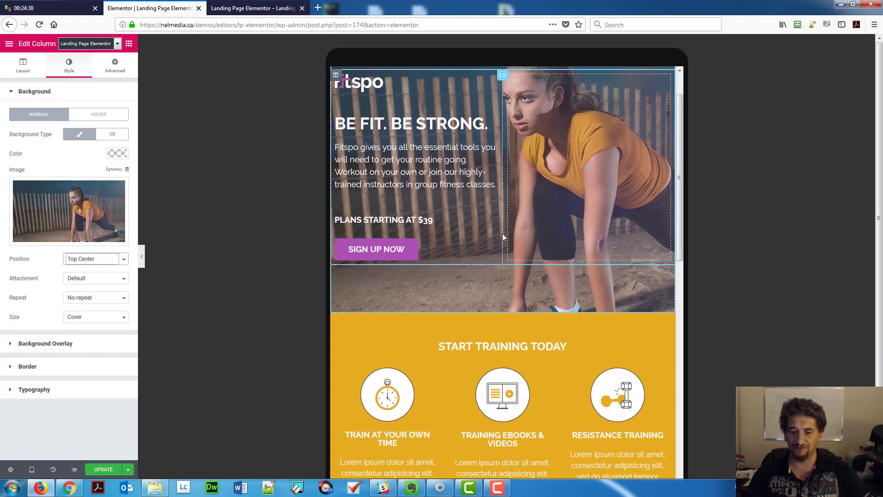
{"action": "scroll", "coordinate": [504, 235], "scroll_direction": "down", "scroll_amount": 4}
{"action": "scroll", "coordinate": [504, 236], "scroll_direction": "down", "scroll_amount": 5}
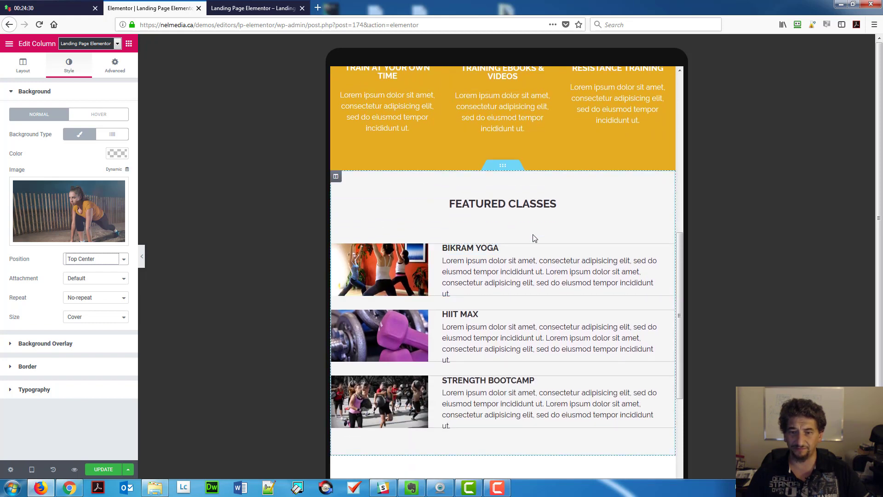
{"action": "scroll", "coordinate": [532, 235], "scroll_direction": "up", "scroll_amount": 3}
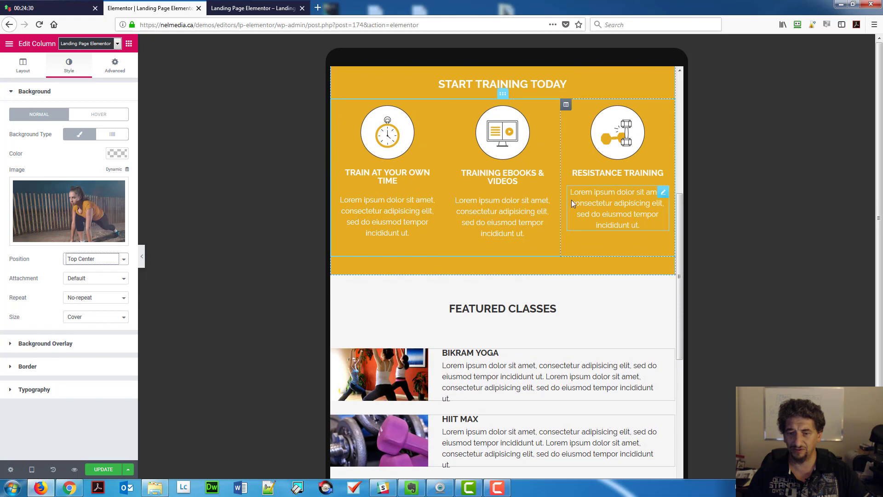
{"action": "scroll", "coordinate": [520, 228], "scroll_direction": "down", "scroll_amount": 5}
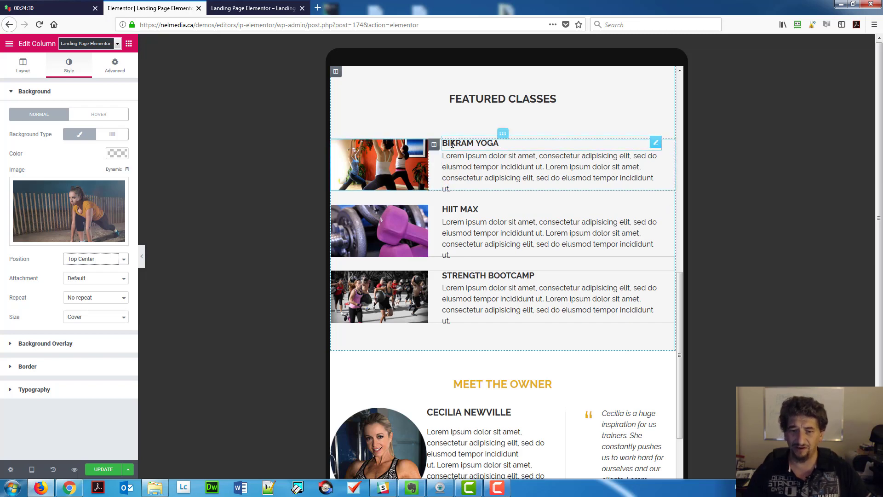
{"action": "left_click", "coordinate": [434, 146]}
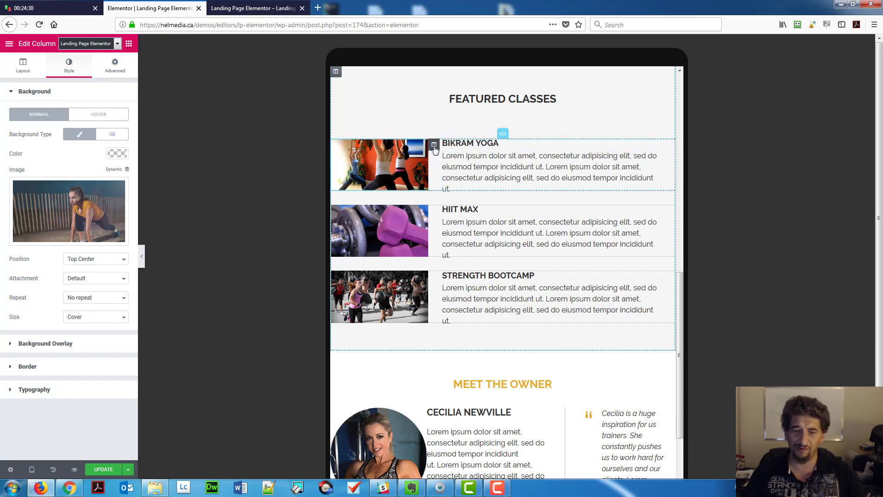
{"action": "left_click", "coordinate": [120, 74]}
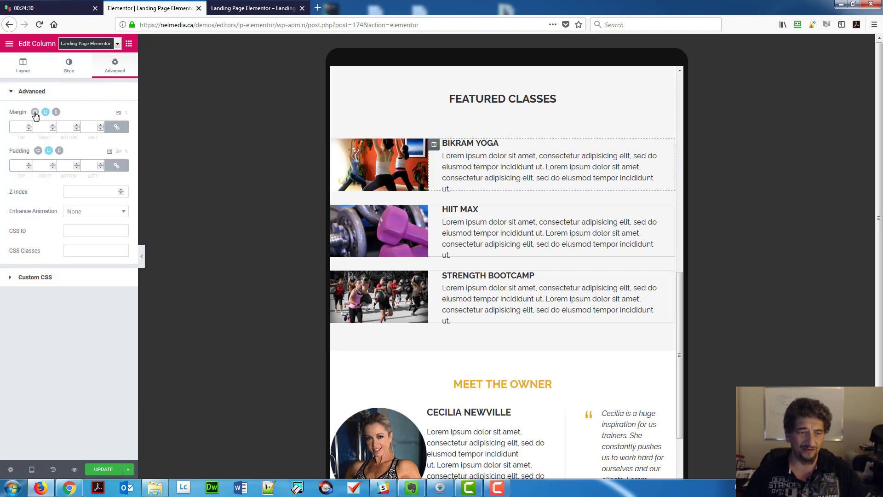
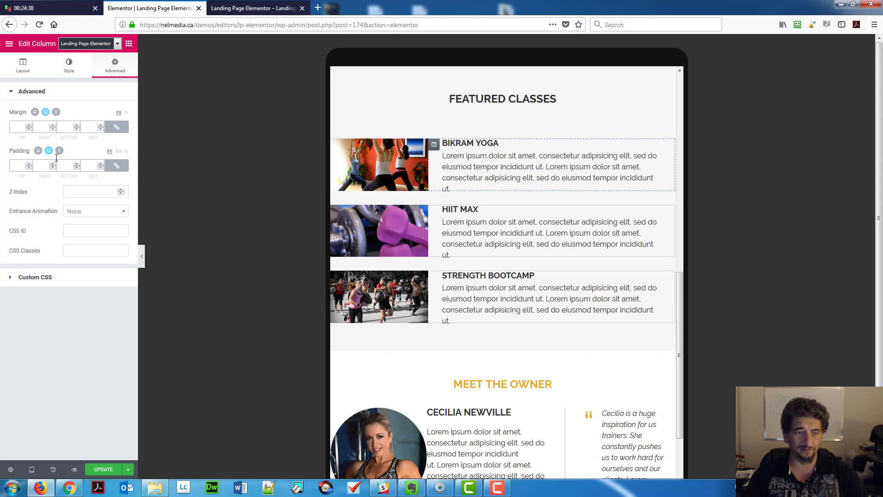
Compare the column's desktop and tablet padding, then enter first tablet padding values.
{"action": "left_click", "coordinate": [34, 113]}
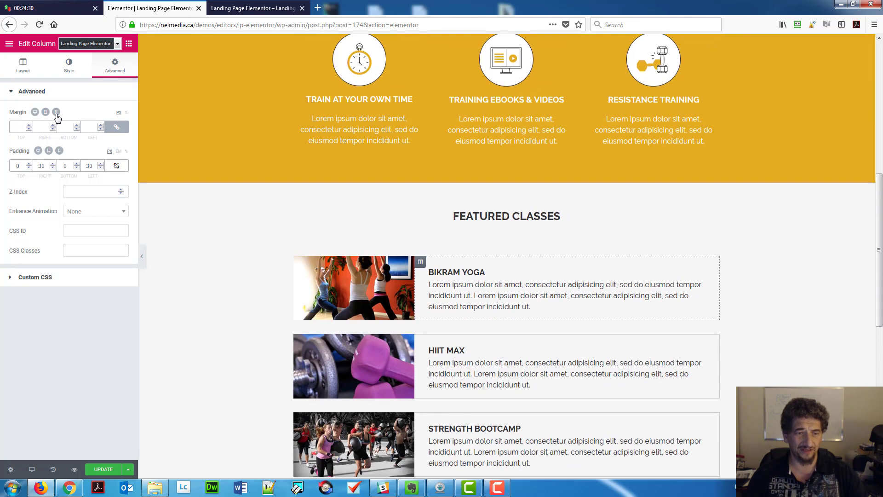
{"action": "left_click", "coordinate": [45, 113]}
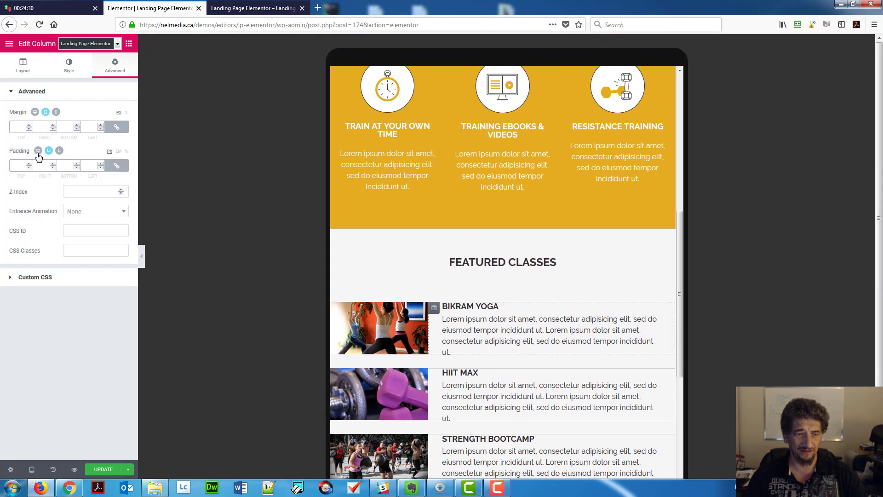
{"action": "left_click", "coordinate": [38, 151]}
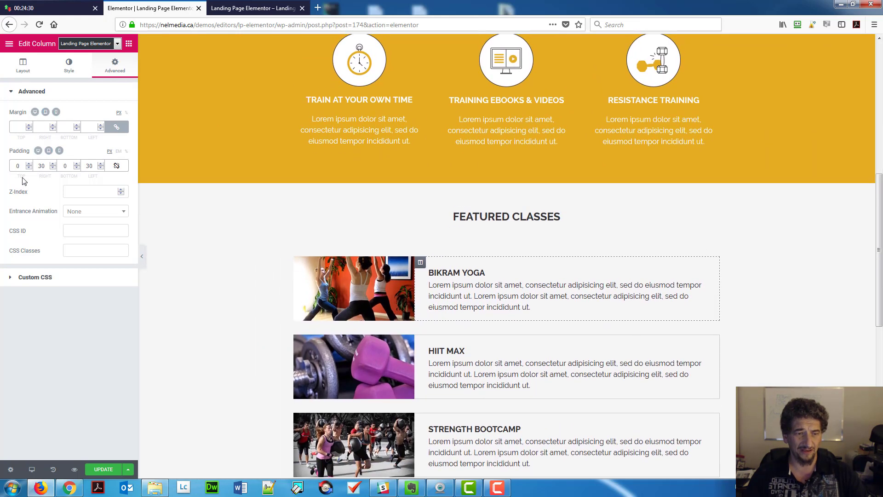
{"action": "left_click", "coordinate": [49, 151]}
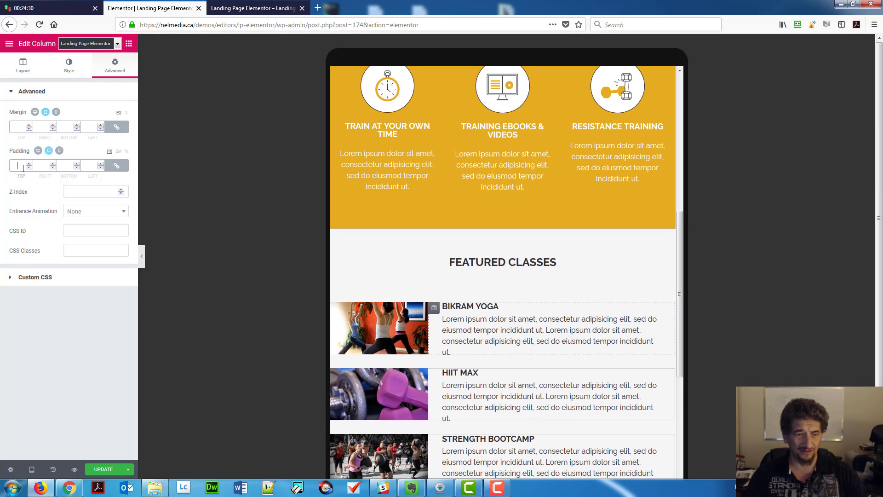
{"action": "type", "text": "0"}
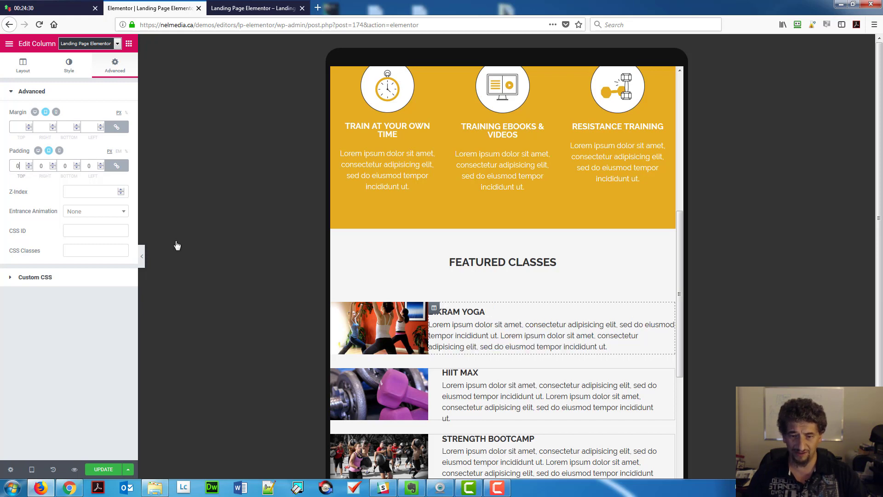
{"action": "left_click", "coordinate": [45, 166]}
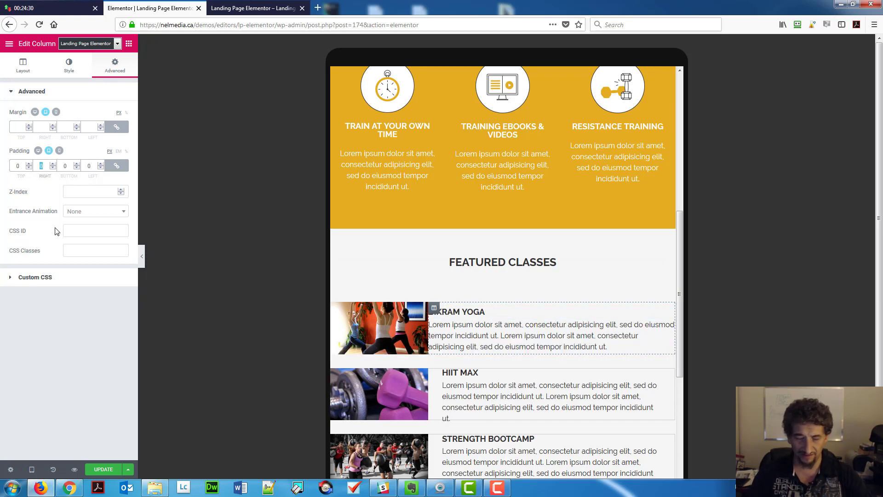
{"action": "type", "text": "15"}
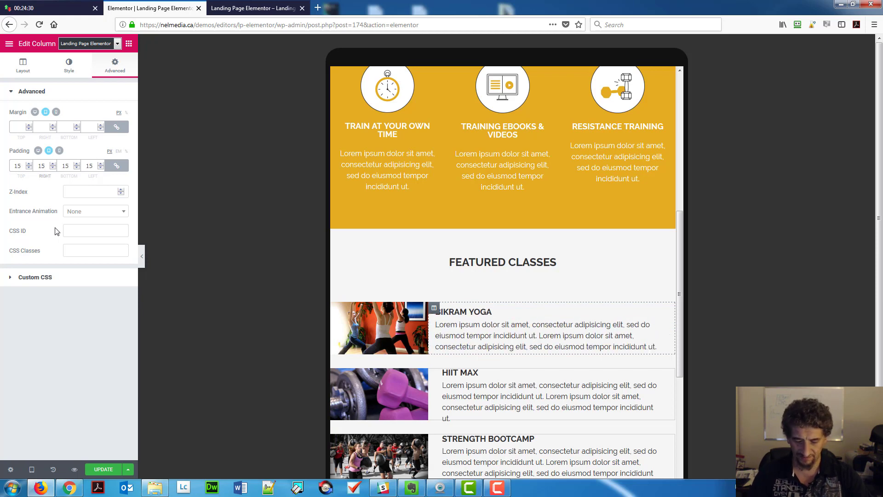
{"action": "type", "text": "0"}
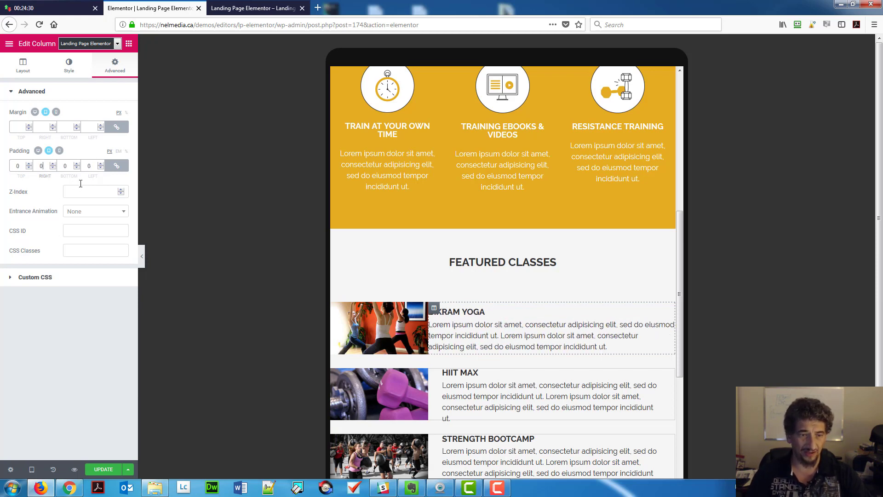
Unlink the tablet padding and set it to 0 top/bottom, 20 px left/right.
{"action": "left_click", "coordinate": [110, 168]}
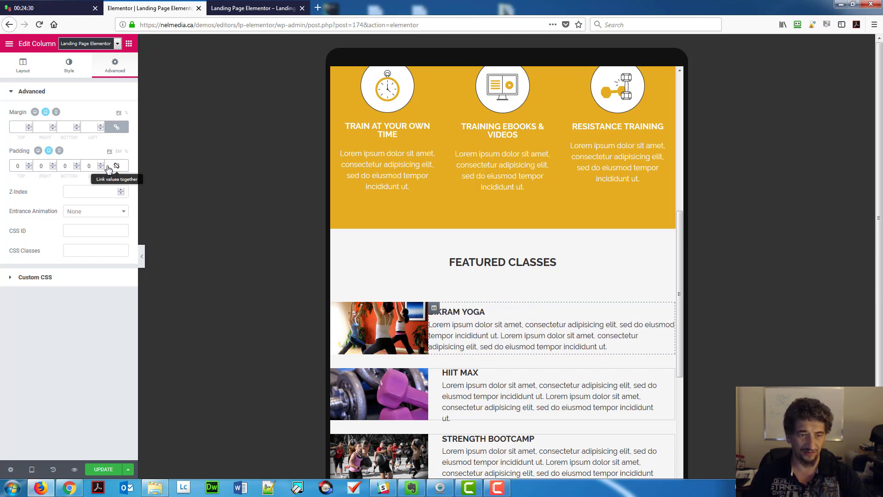
{"action": "double_click", "coordinate": [47, 165]}
{"action": "type", "text": "15"}
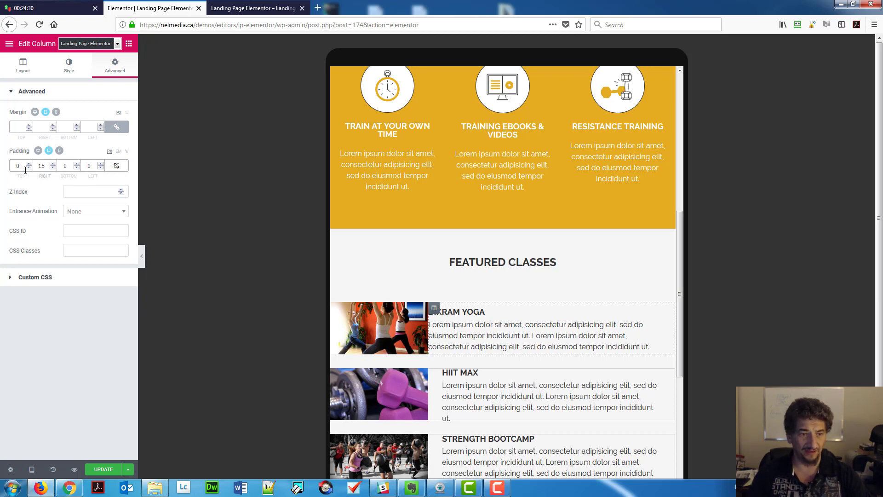
{"action": "key", "text": "Tab"}
{"action": "key", "text": "Tab"}
{"action": "type", "text": "15"}
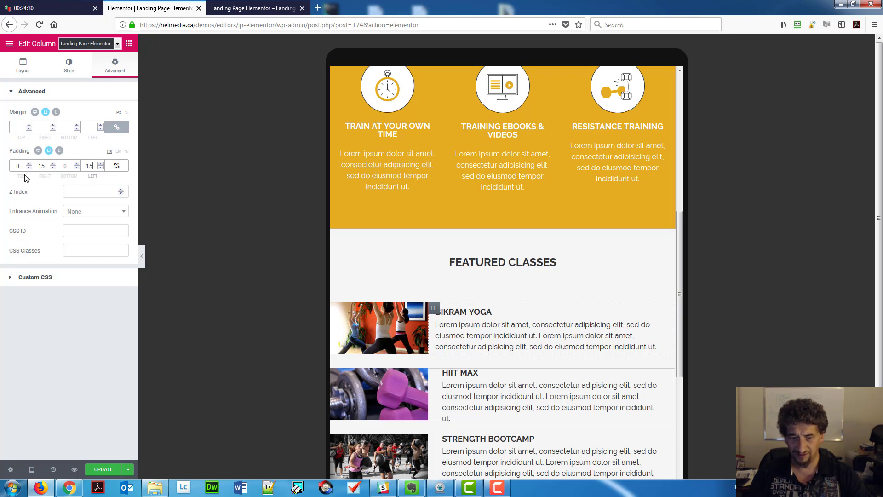
{"action": "double_click", "coordinate": [41, 165]}
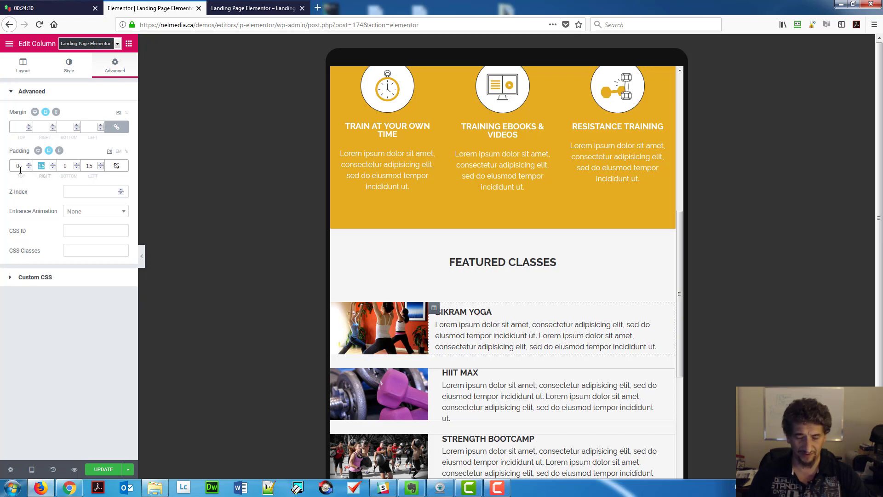
{"action": "type", "text": "20"}
{"action": "key", "text": "Tab"}
{"action": "key", "text": "Tab"}
{"action": "type", "text": "20"}
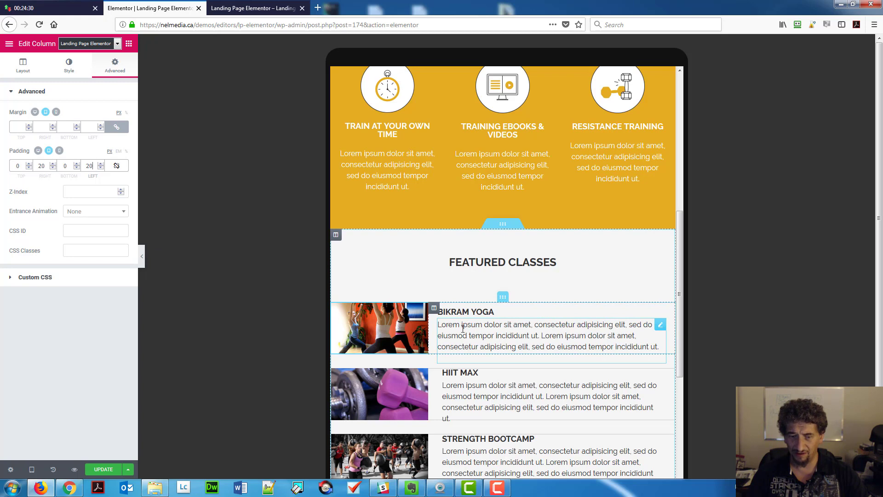
{"action": "scroll", "coordinate": [436, 325], "scroll_direction": "down", "scroll_amount": 3}
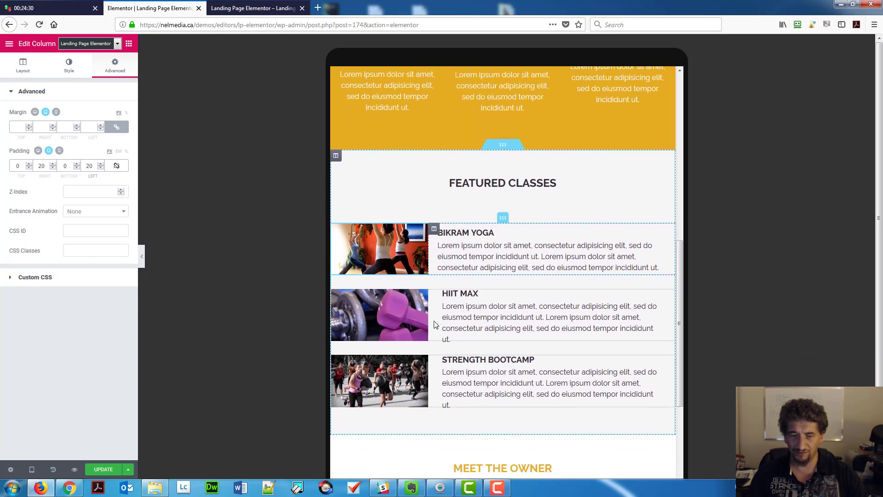
{"action": "scroll", "coordinate": [435, 325], "scroll_direction": "down", "scroll_amount": 1}
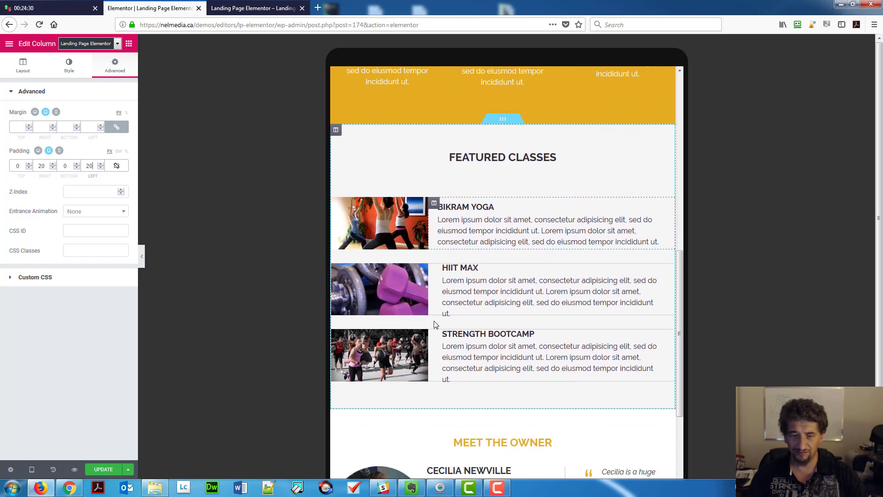
Give the HIIT MAX column 20 px right and left padding on tablet.
{"action": "left_click", "coordinate": [434, 269]}
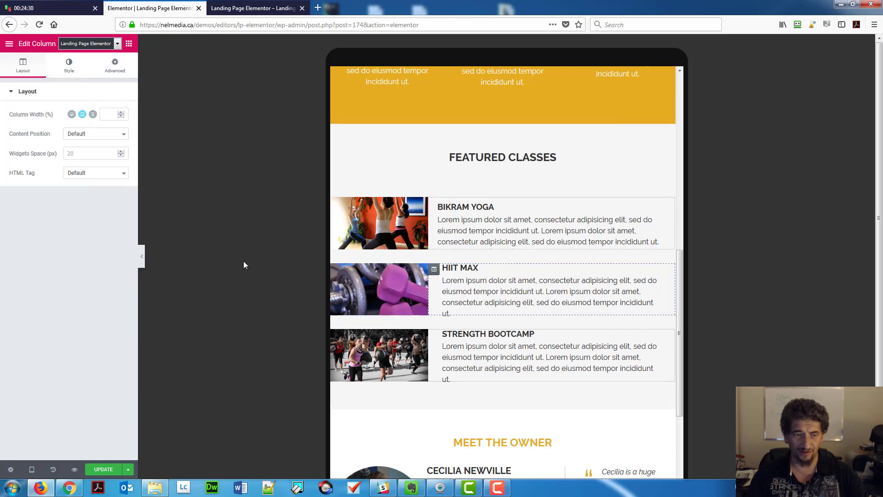
{"action": "left_click", "coordinate": [115, 65]}
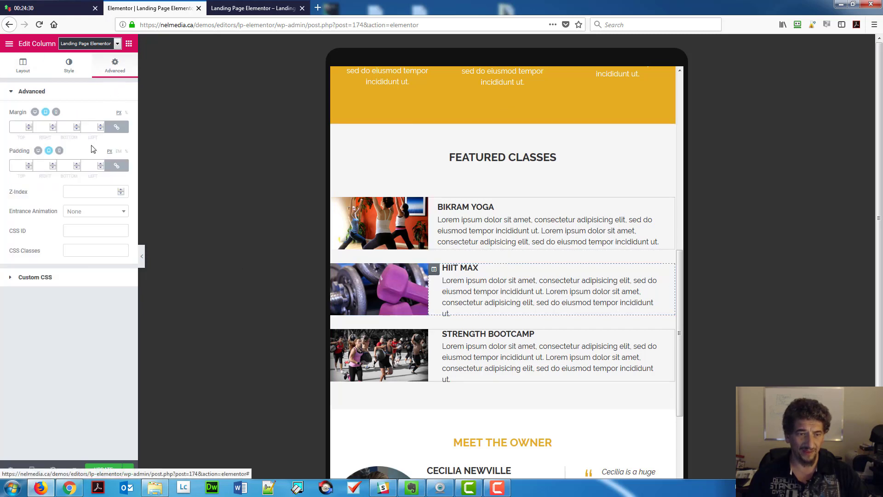
{"action": "left_click", "coordinate": [117, 166]}
{"action": "left_click", "coordinate": [42, 166]}
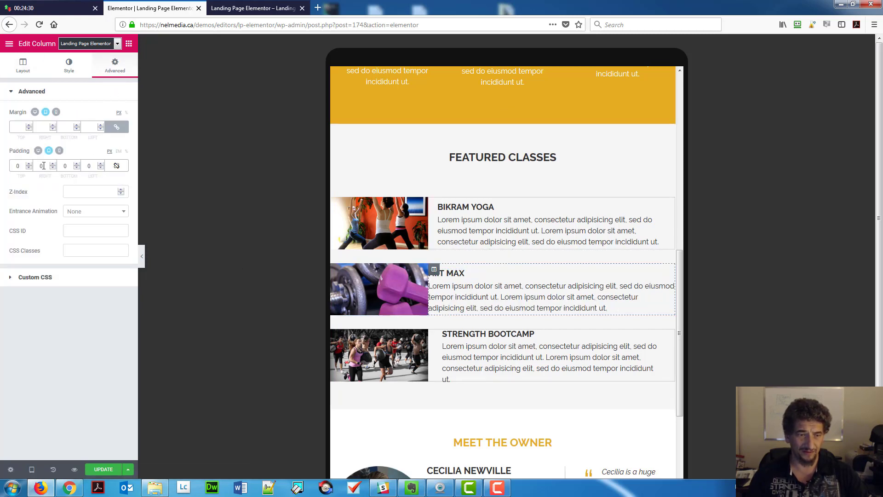
{"action": "type", "text": "20"}
{"action": "key", "text": "Tab"}
{"action": "key", "text": "Tab"}
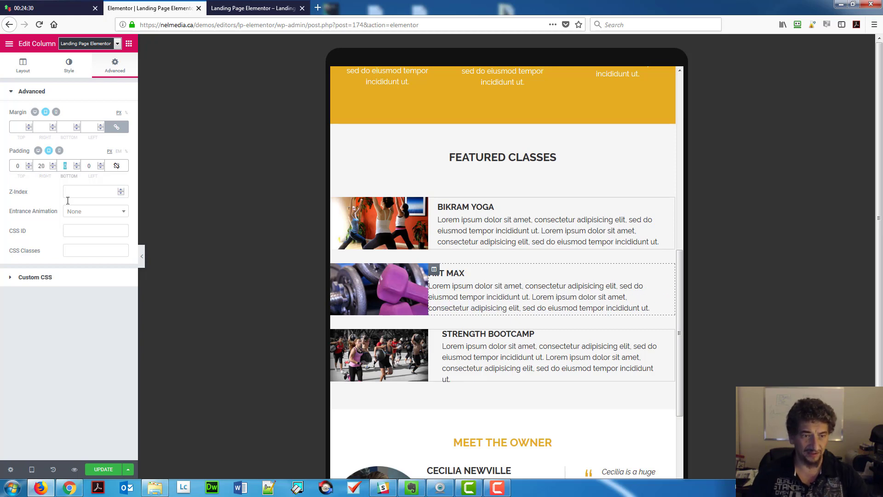
{"action": "type", "text": "20"}
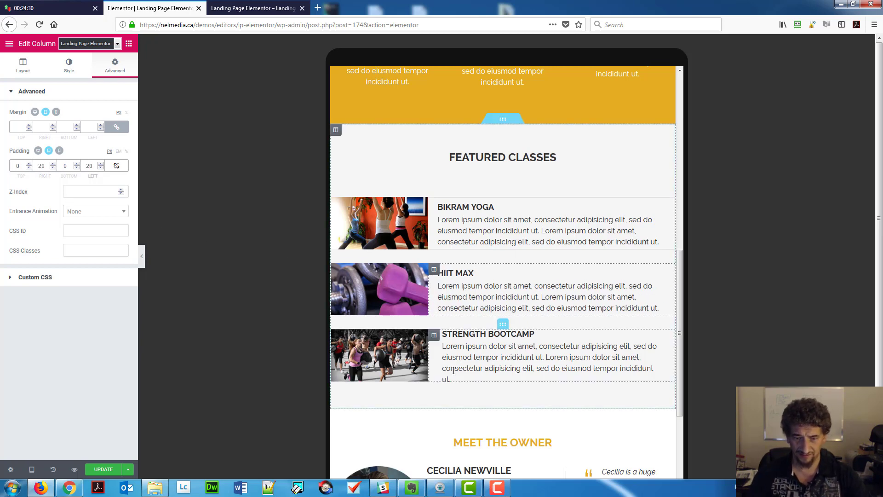
Give the Strength Bootcamp column 20 px right and left padding on tablet.
{"action": "left_click", "coordinate": [433, 335]}
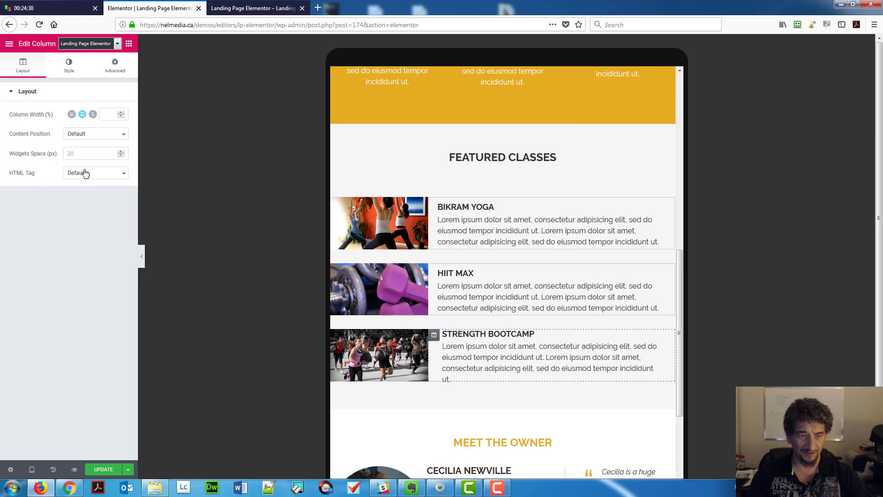
{"action": "left_click", "coordinate": [107, 72]}
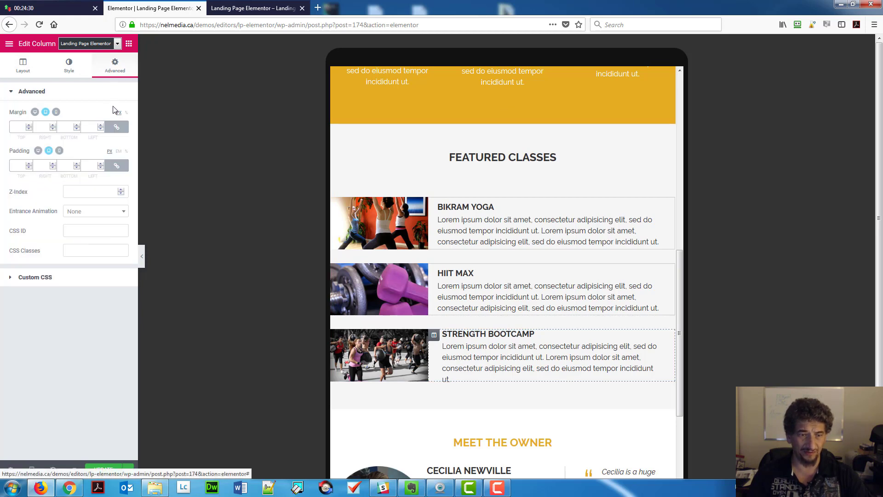
{"action": "left_click", "coordinate": [117, 165]}
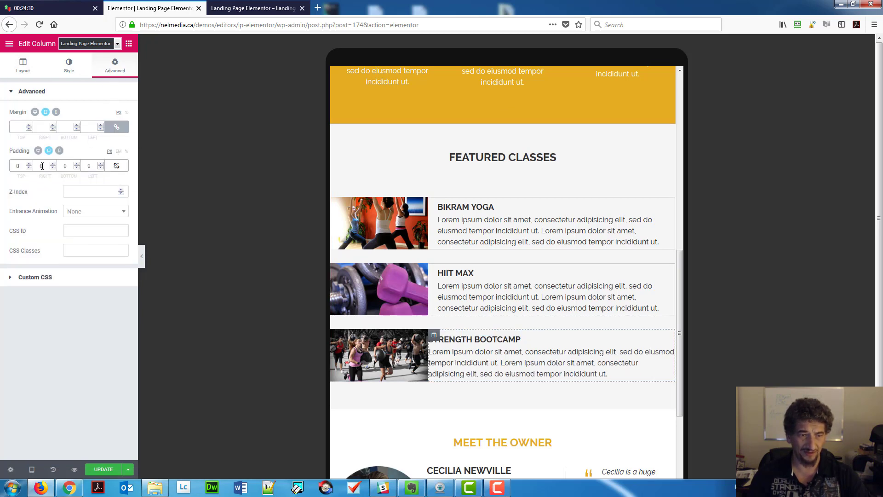
{"action": "type", "text": "20"}
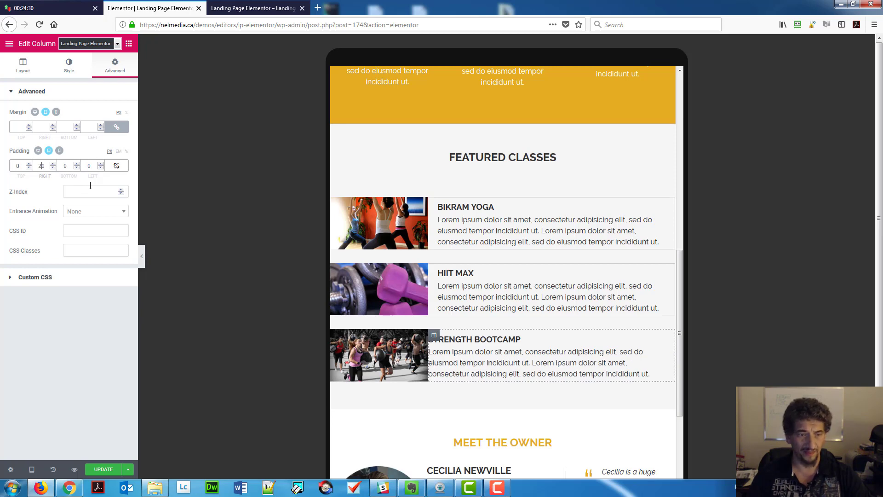
{"action": "key", "text": "Tab"}
{"action": "key", "text": "Tab"}
{"action": "type", "text": "20"}
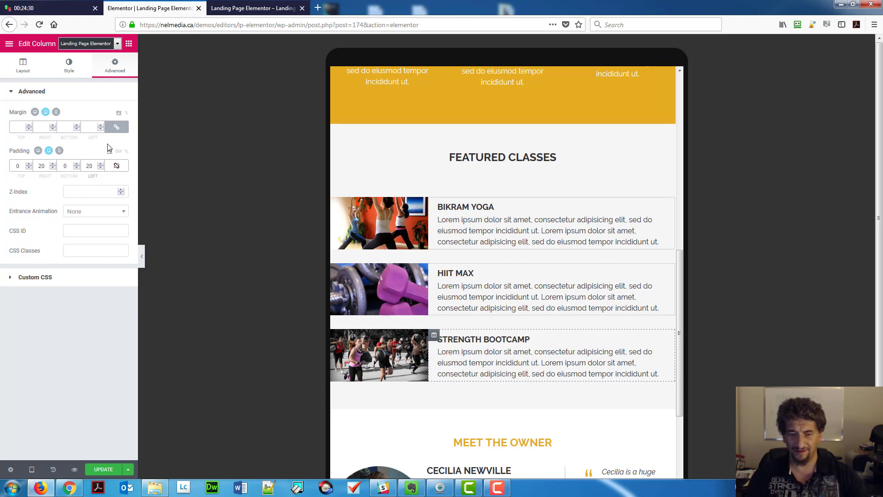
Set the owner's bio column padding to 10 px on tablet.
{"action": "scroll", "coordinate": [558, 262], "scroll_direction": "down", "scroll_amount": 5}
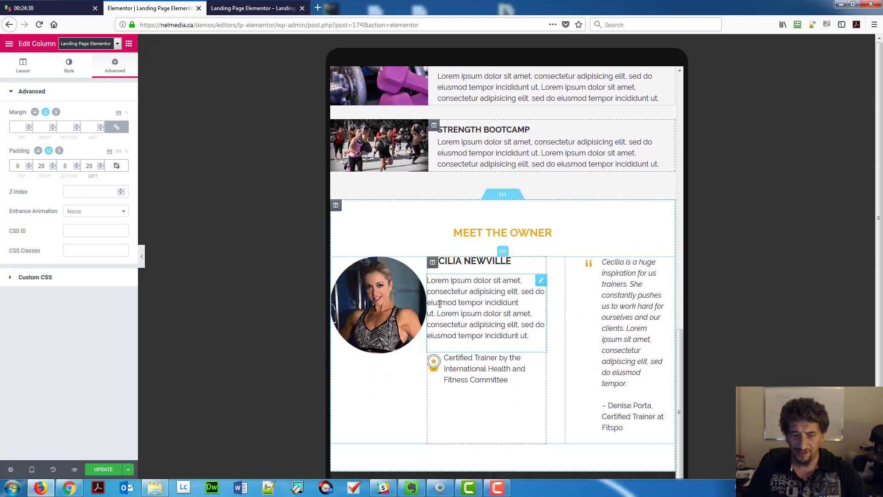
{"action": "left_click", "coordinate": [432, 266]}
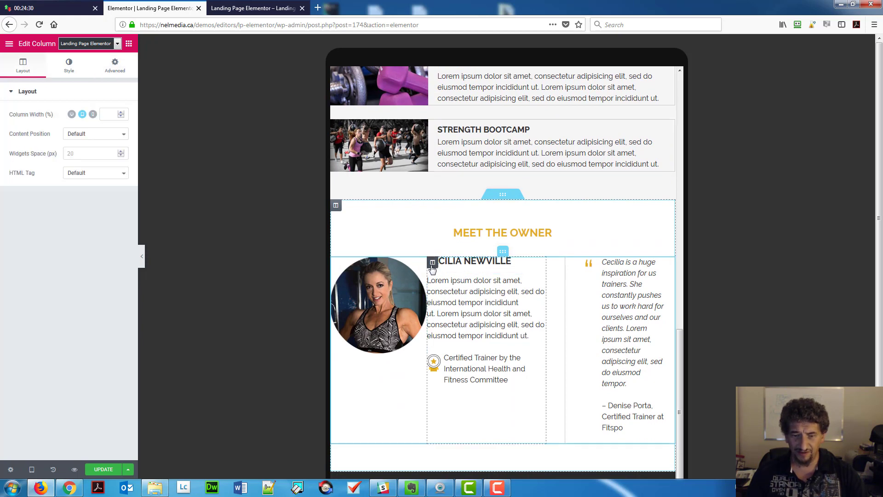
{"action": "left_click", "coordinate": [116, 67]}
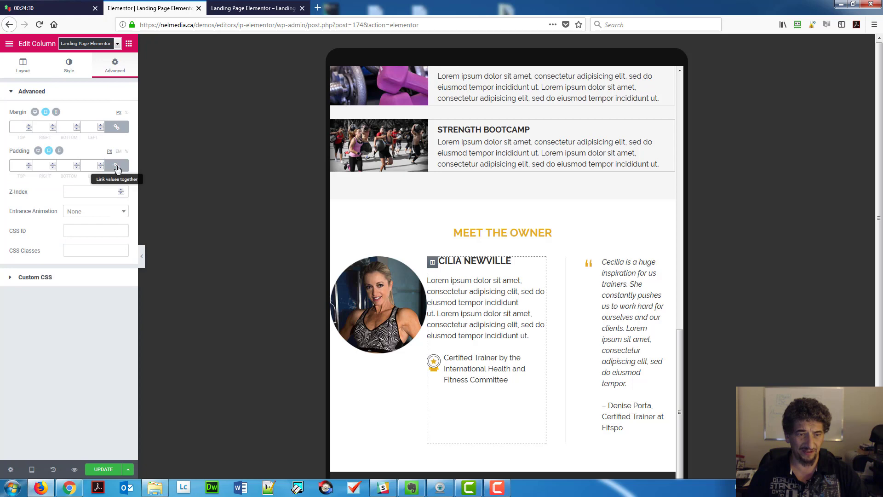
{"action": "left_click", "coordinate": [41, 167]}
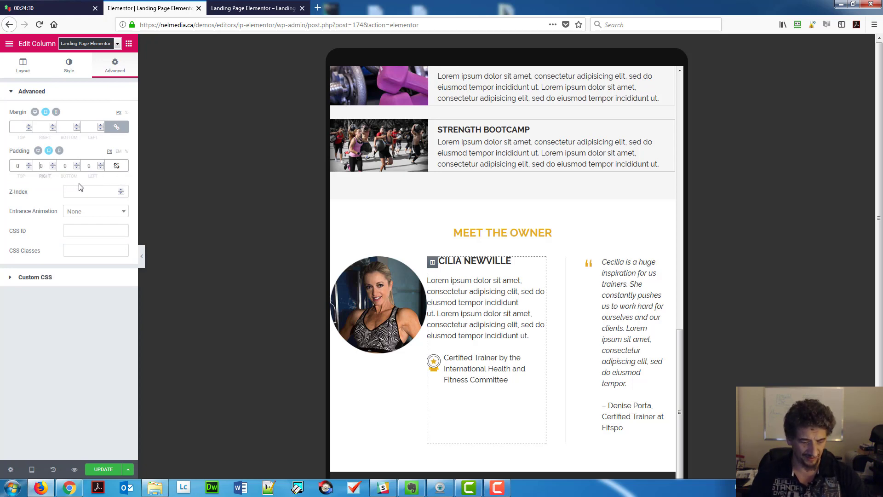
{"action": "type", "text": "1"}
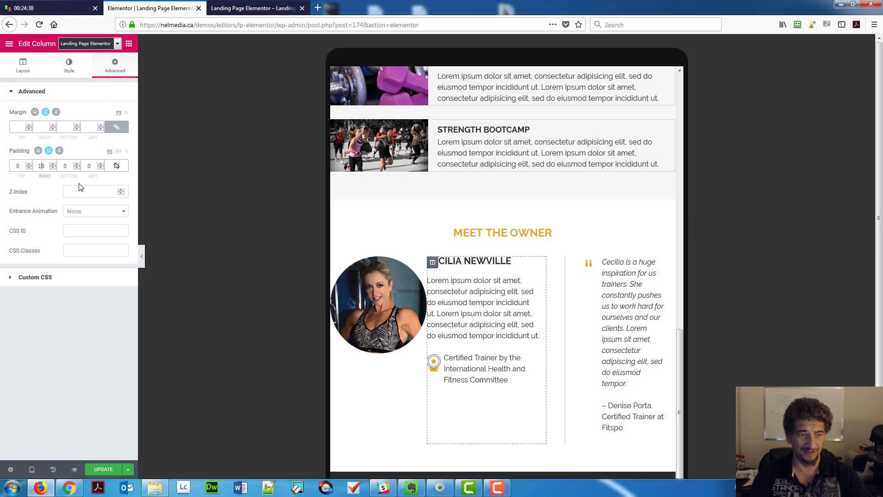
{"action": "key", "text": "Tab"}
{"action": "key", "text": "Tab"}
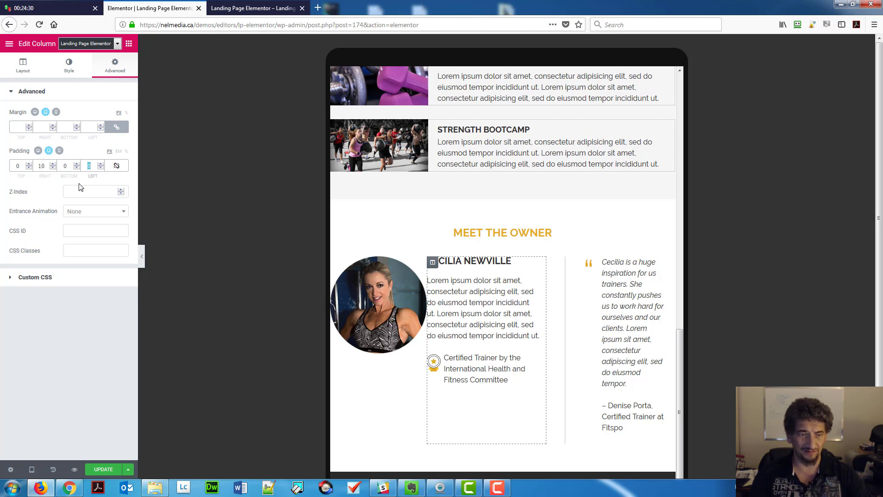
{"action": "type", "text": "10"}
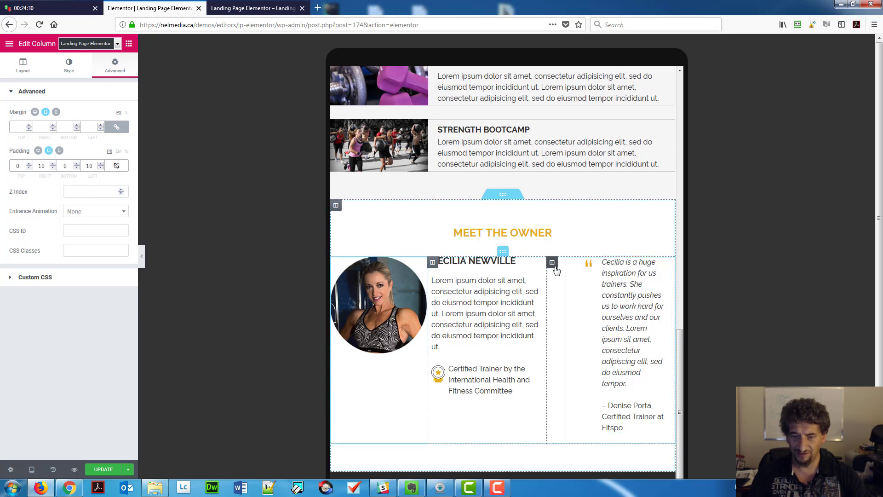
Set the testimonial quote column's padding to 0 and check the wider page.
{"action": "left_click", "coordinate": [553, 265]}
{"action": "left_click", "coordinate": [118, 68]}
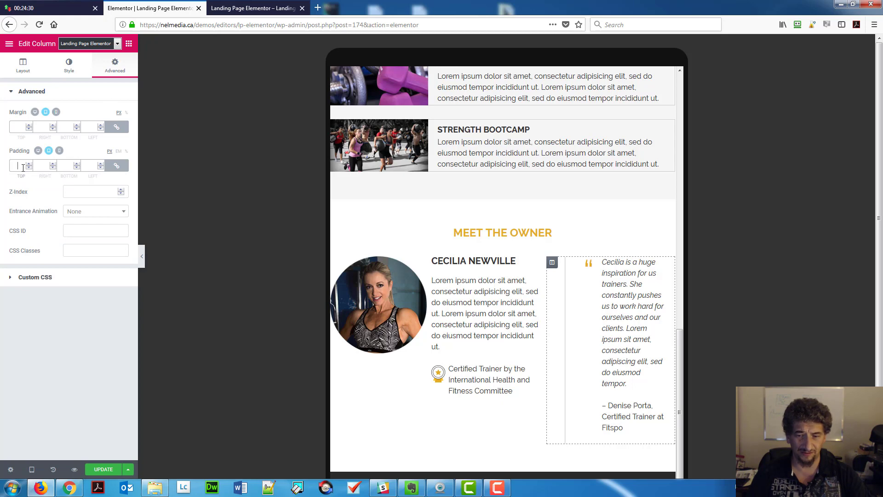
{"action": "type", "text": "0"}
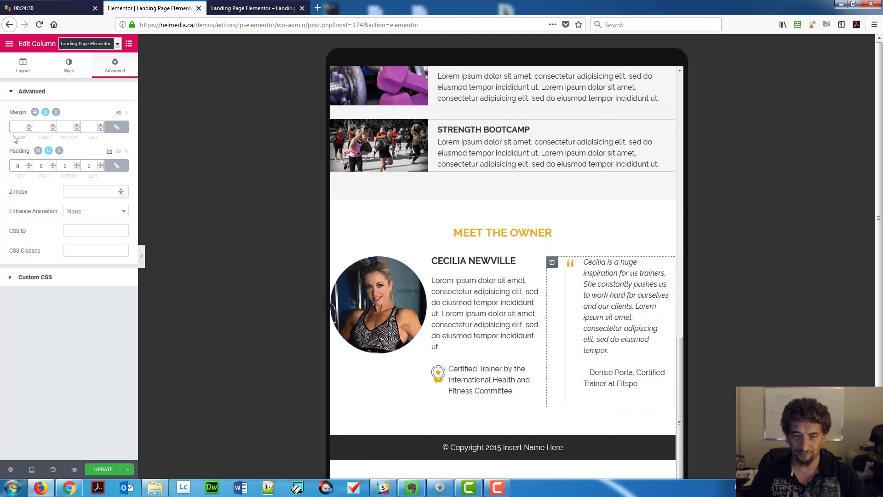
{"action": "type", "text": "0"}
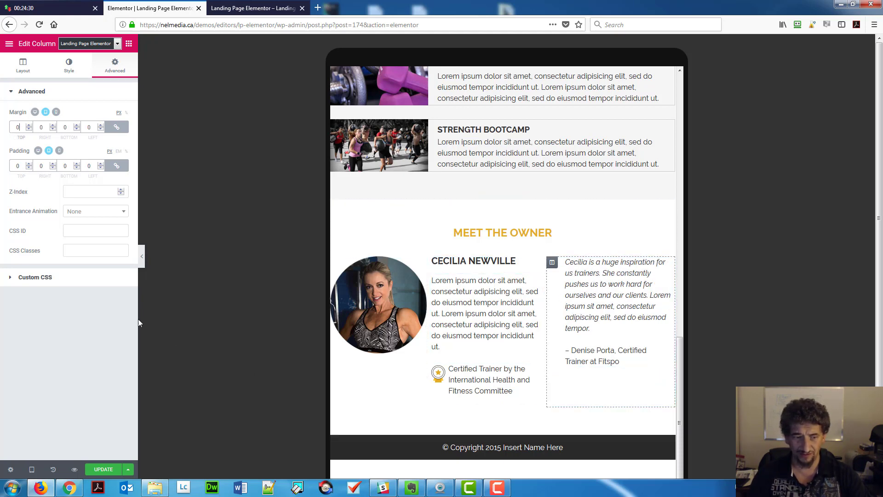
{"action": "left_click", "coordinate": [142, 256]}
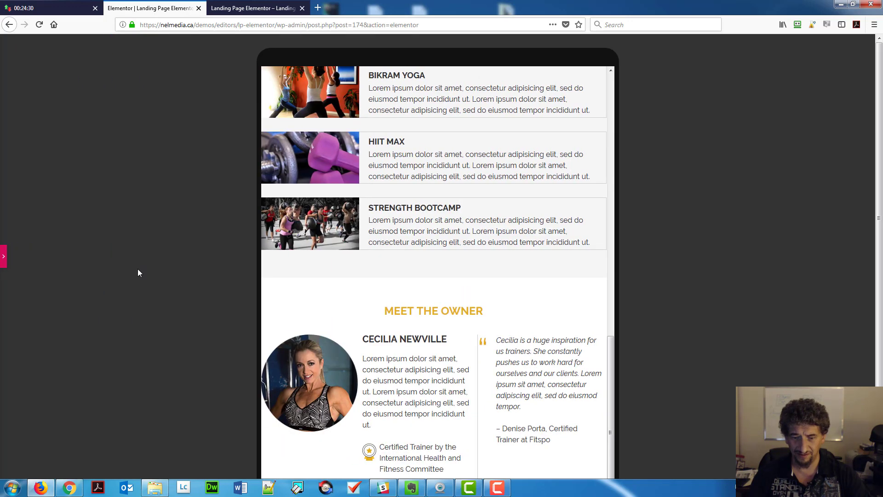
{"action": "scroll", "coordinate": [168, 310], "scroll_direction": "down", "scroll_amount": 3}
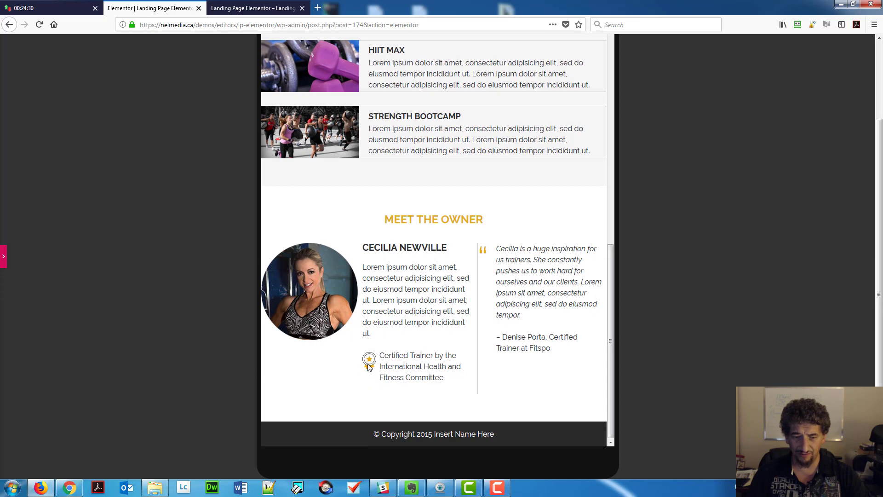
{"action": "left_click", "coordinate": [4, 263]}
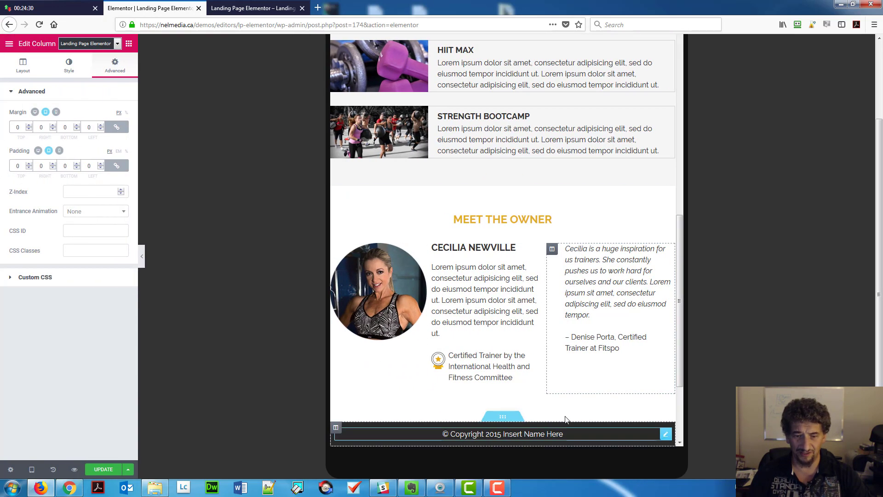
Unlink the Certified Trainer text's margins and set its top margin to 10.
{"action": "left_click", "coordinate": [534, 378]}
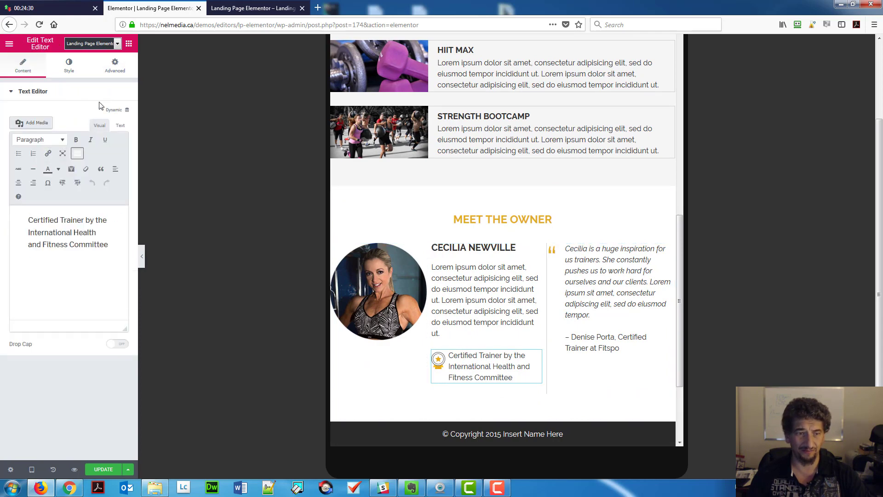
{"action": "left_click", "coordinate": [125, 61]}
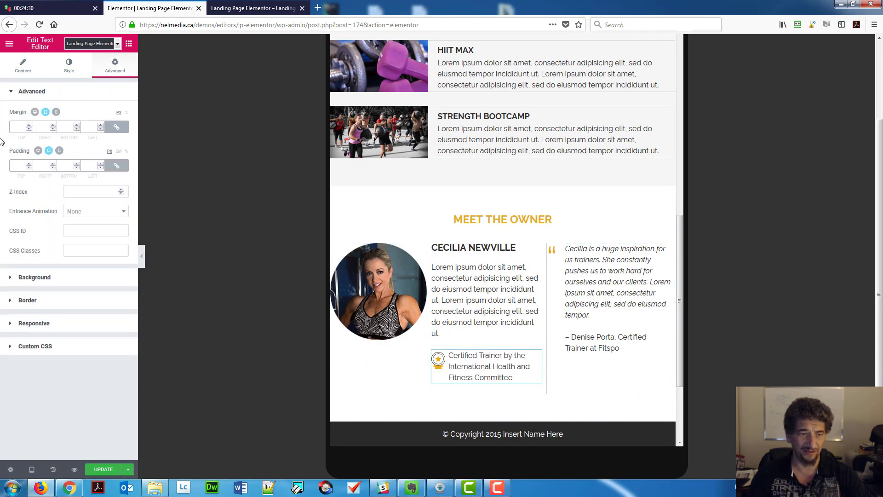
{"action": "left_click", "coordinate": [115, 128]}
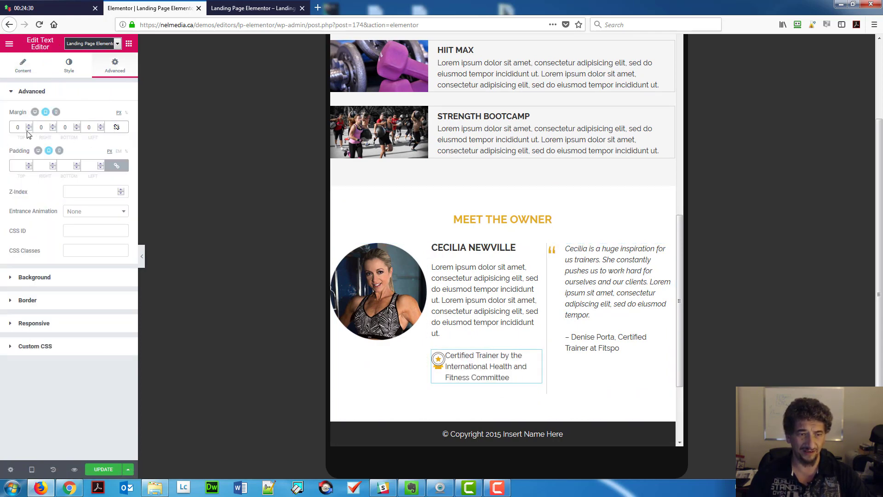
{"action": "left_click", "coordinate": [16, 128]}
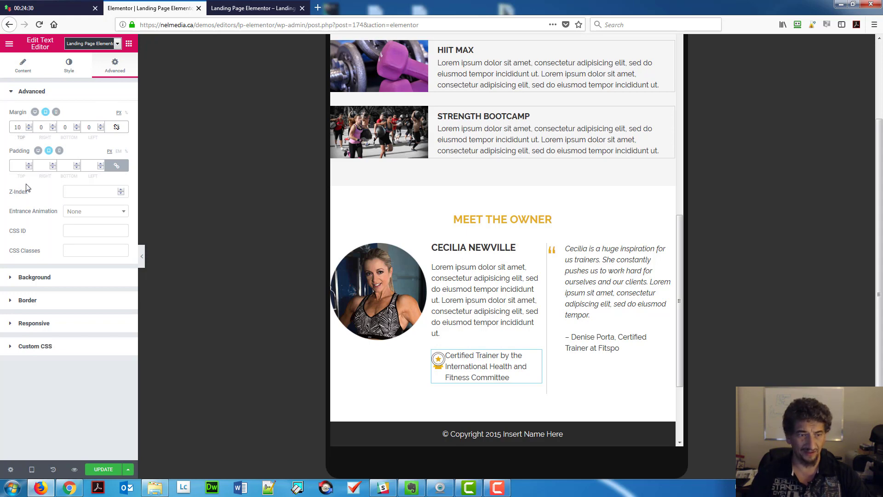
{"action": "type", "text": "10"}
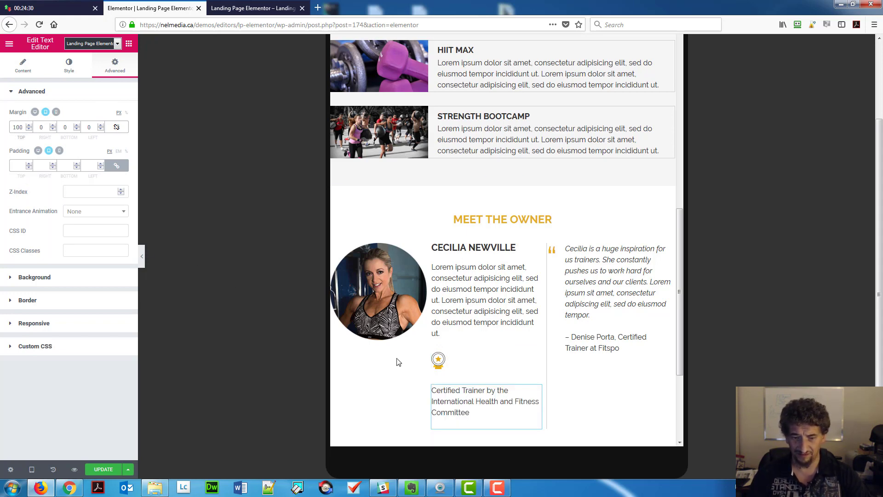
Unlink the star icon image's margins and enter a margin of 15.
{"action": "left_click", "coordinate": [440, 361]}
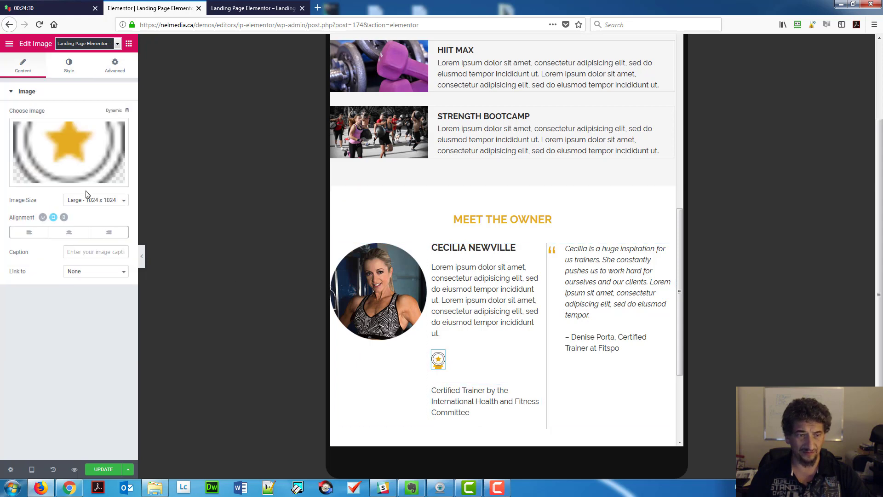
{"action": "left_click", "coordinate": [112, 68]}
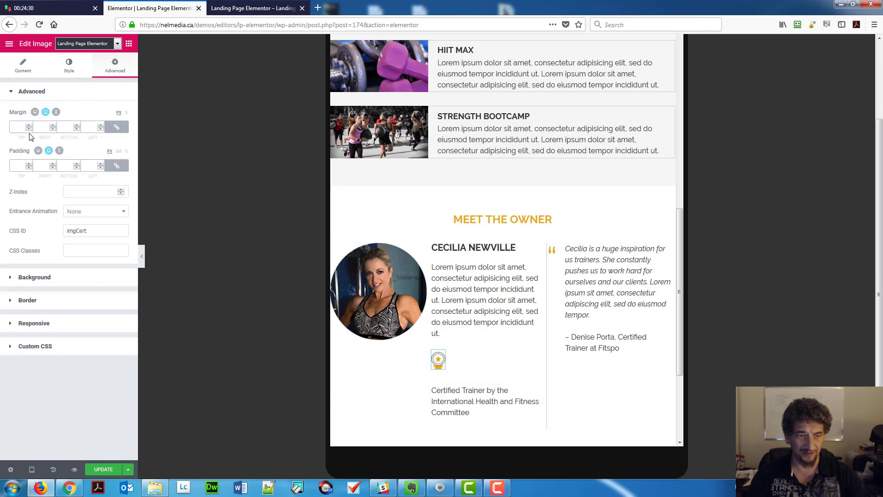
{"action": "left_click", "coordinate": [116, 127]}
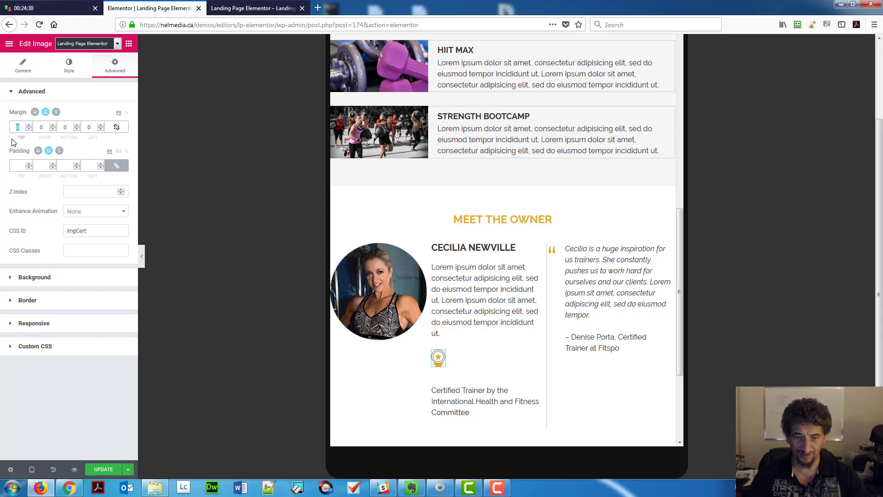
{"action": "type", "text": "15"}
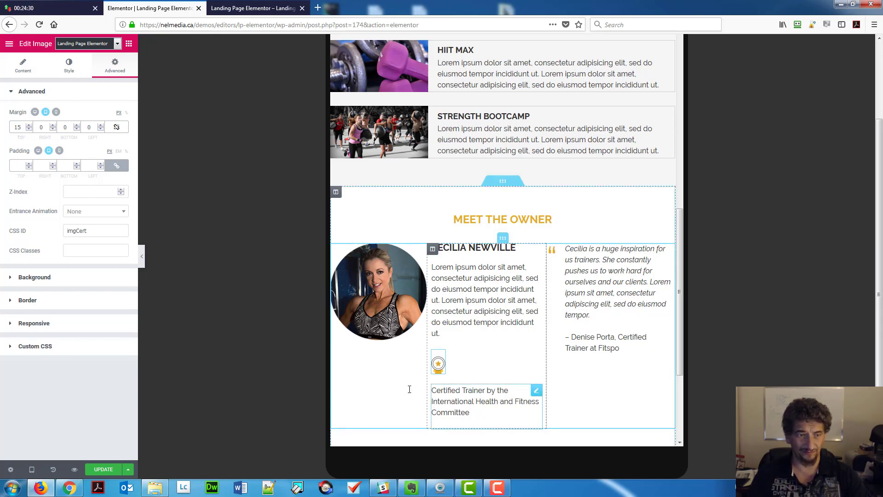
Relink and clear the Certified Trainer text block's margins.
{"action": "left_click", "coordinate": [442, 400]}
{"action": "left_click", "coordinate": [115, 66]}
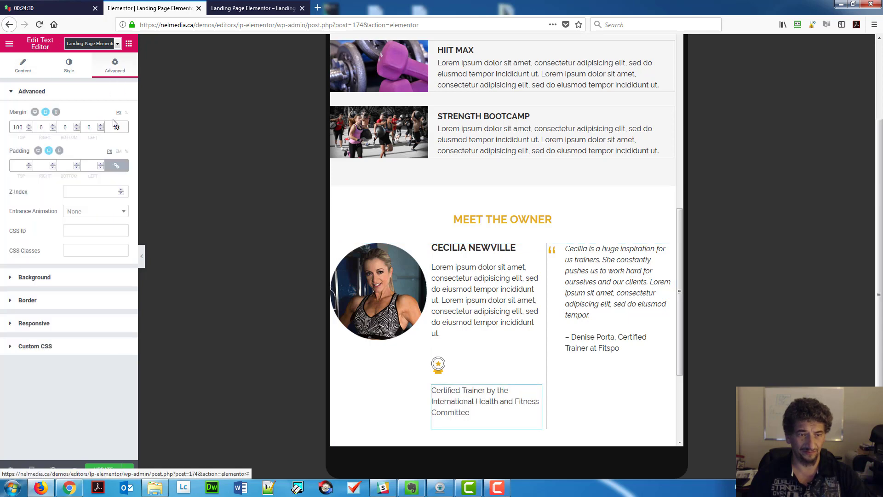
{"action": "left_click", "coordinate": [117, 127]}
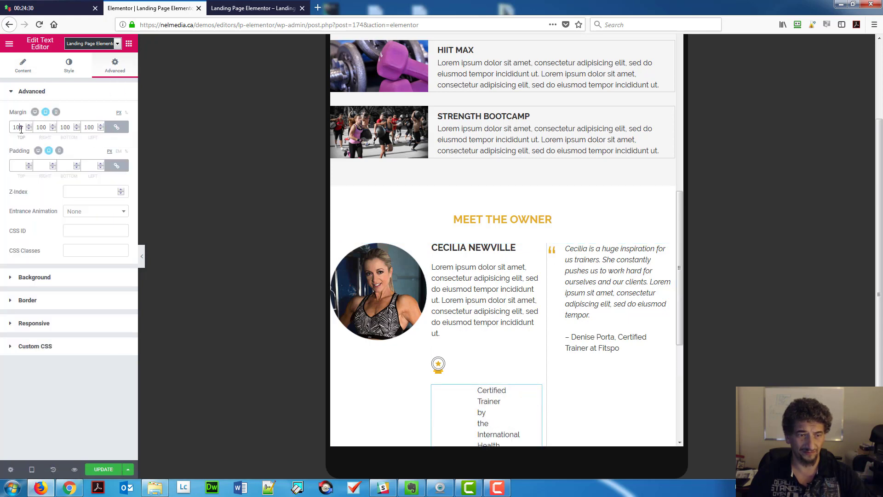
{"action": "key", "text": "BackSpace"}
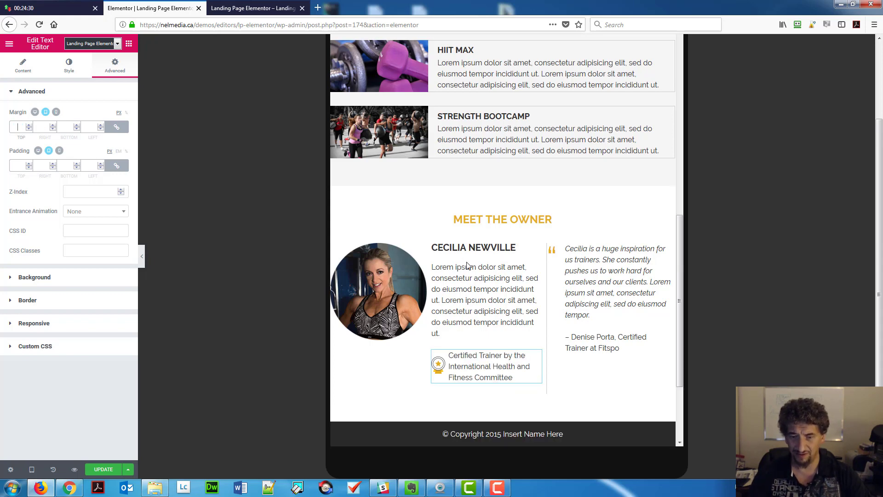
Review the page and save the changes with UPDATE.
{"action": "scroll", "coordinate": [425, 327], "scroll_direction": "down", "scroll_amount": 3}
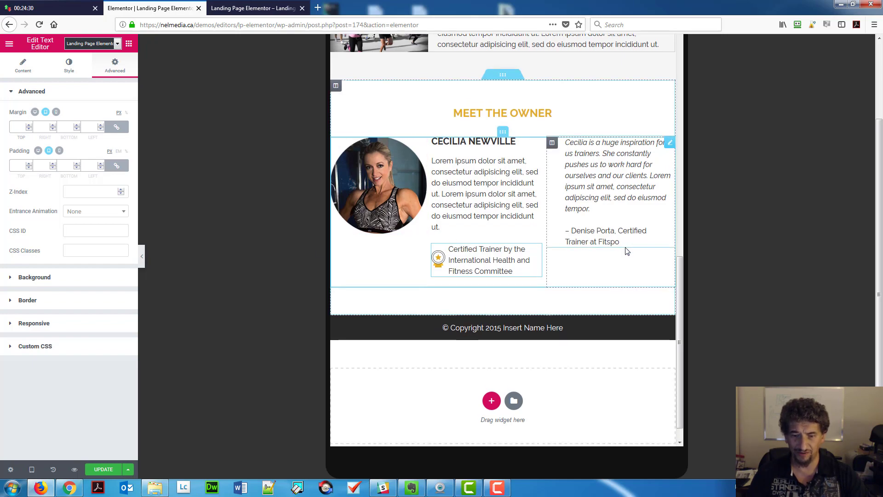
{"action": "scroll", "coordinate": [626, 251], "scroll_direction": "down", "scroll_amount": 1}
{"action": "scroll", "coordinate": [626, 251], "scroll_direction": "up", "scroll_amount": 15}
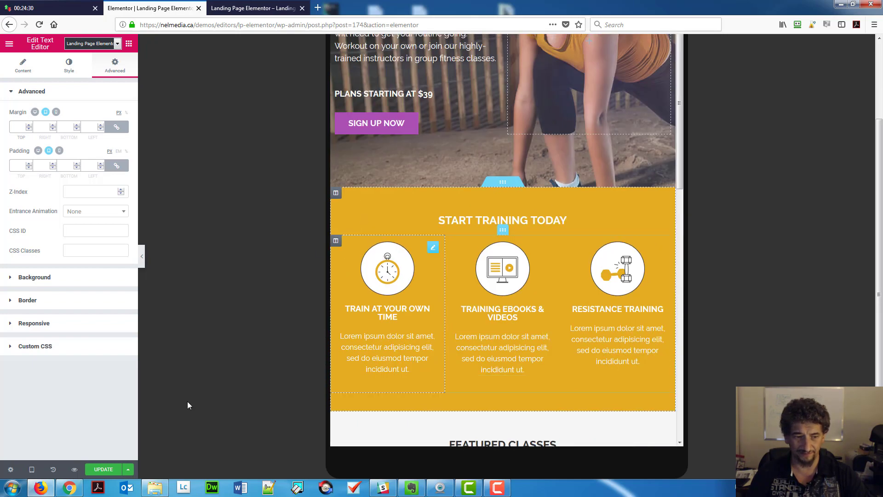
{"action": "left_click", "coordinate": [104, 469]}
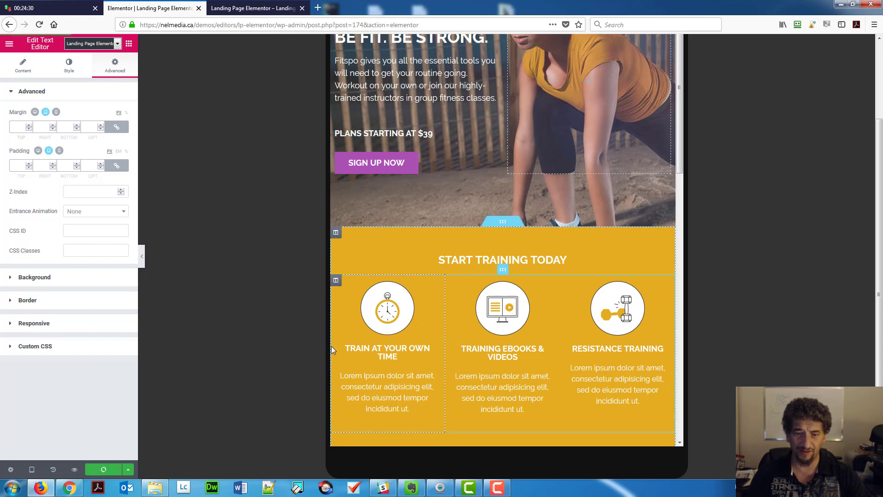
Switch the editor preview to Mobile and scroll back to the top.
{"action": "left_click", "coordinate": [32, 469]}
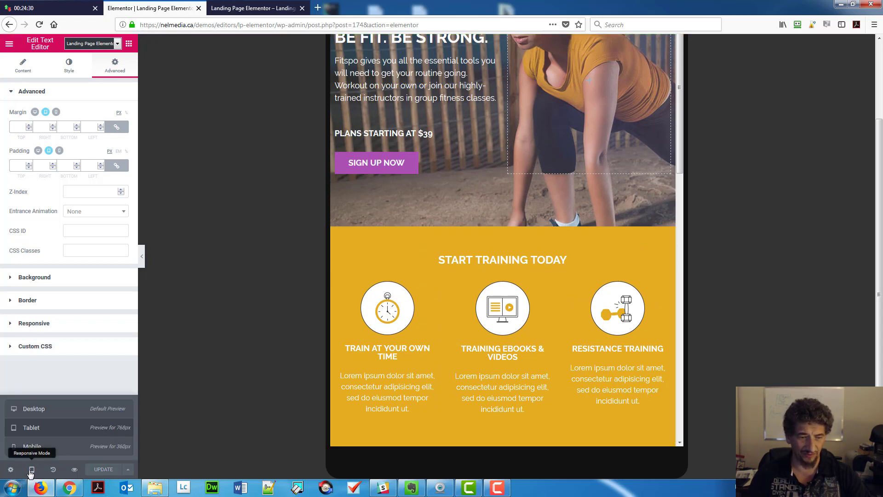
{"action": "left_click", "coordinate": [28, 452]}
{"action": "scroll", "coordinate": [506, 193], "scroll_direction": "down", "scroll_amount": 15}
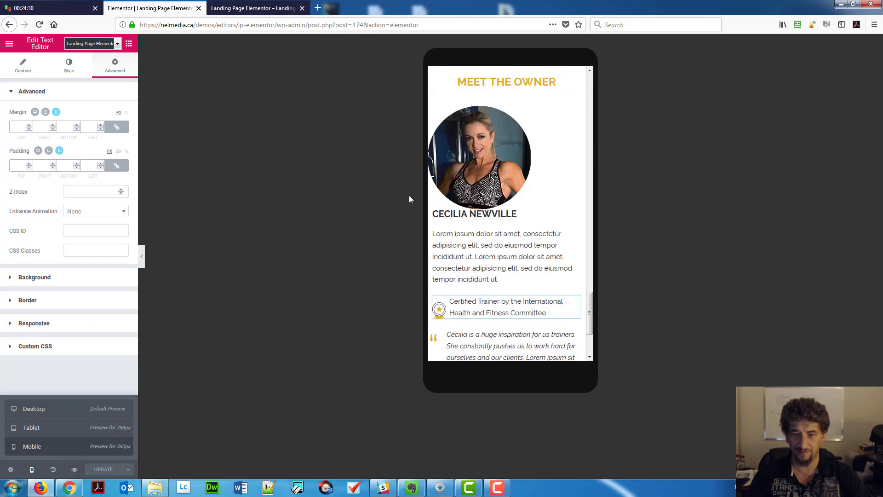
{"action": "scroll", "coordinate": [520, 181], "scroll_direction": "up", "scroll_amount": 15}
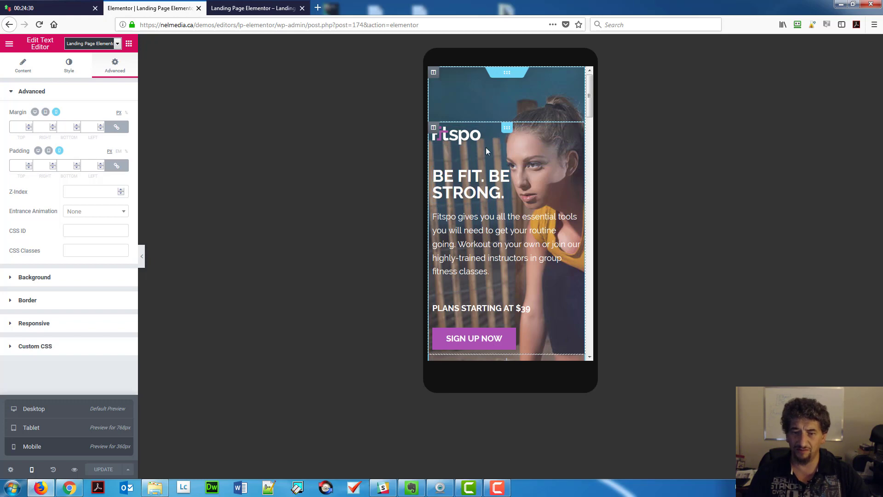
Give the mobile hero section 10 px top and bottom margins, then select the Fitspo logo.
{"action": "left_click", "coordinate": [506, 129]}
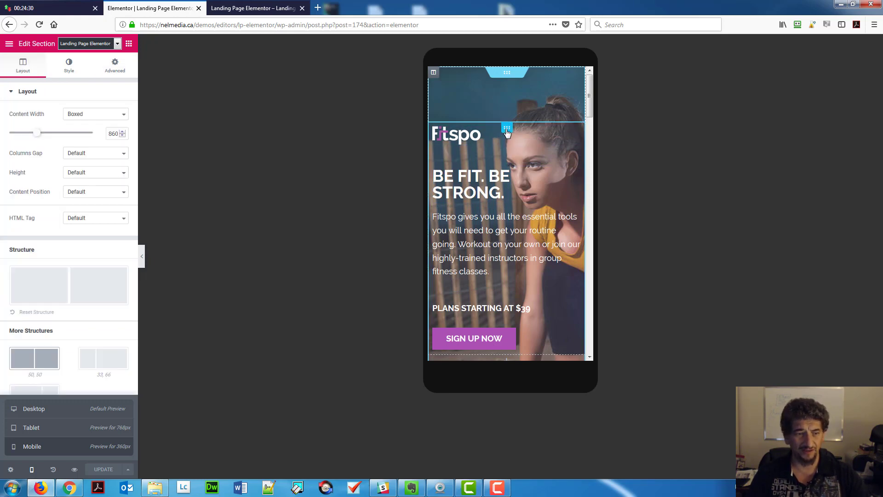
{"action": "left_click", "coordinate": [110, 70]}
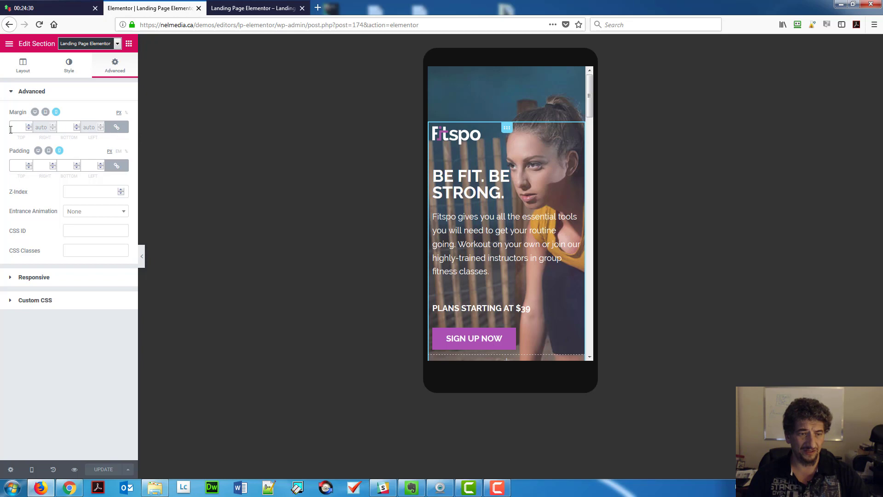
{"action": "left_click", "coordinate": [117, 127]}
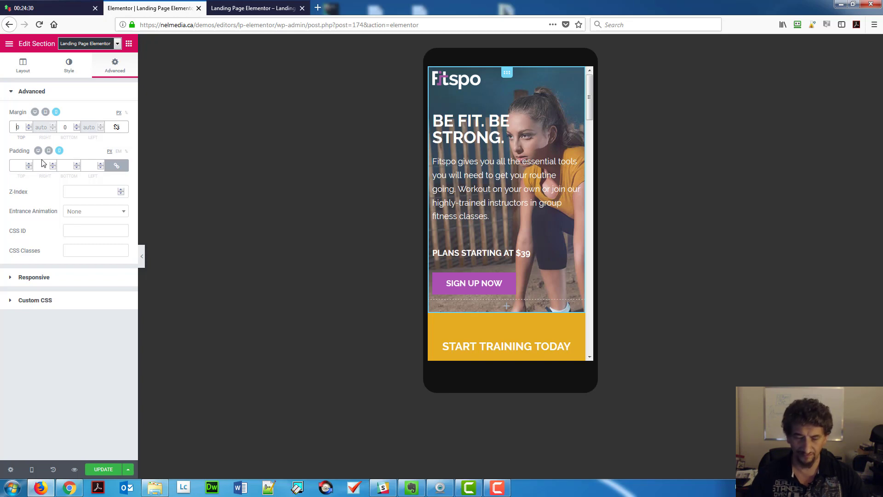
{"action": "type", "text": "1"}
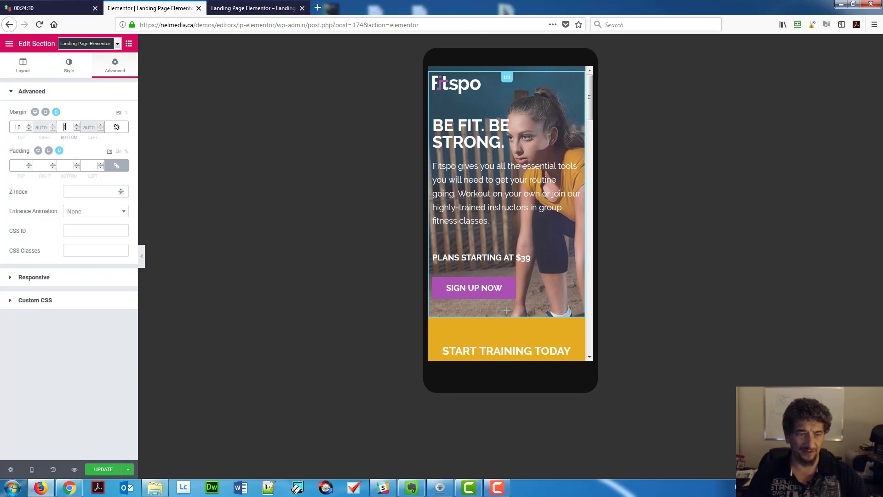
{"action": "type", "text": "1"}
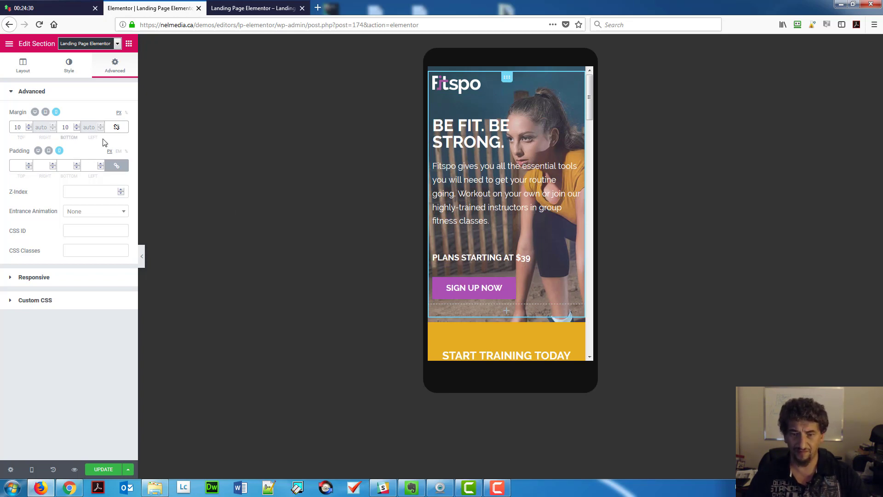
{"action": "left_click", "coordinate": [440, 84]}
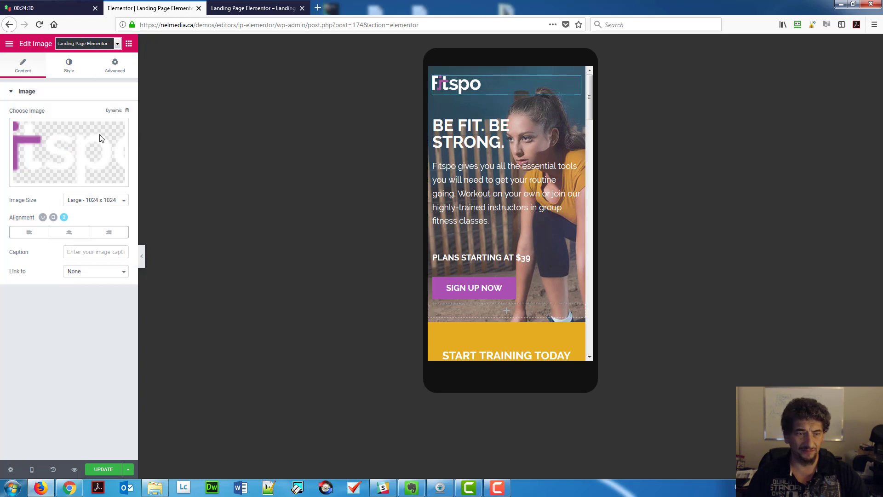
Centre the Fitspo logo and shrink the BE FIT. BE STRONG. heading to 24 px on mobile.
{"action": "left_click", "coordinate": [69, 232]}
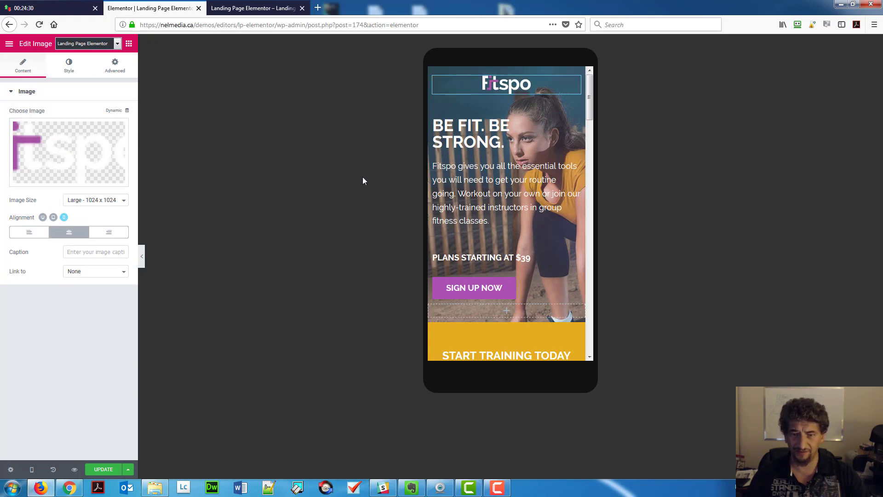
{"action": "left_click", "coordinate": [453, 123]}
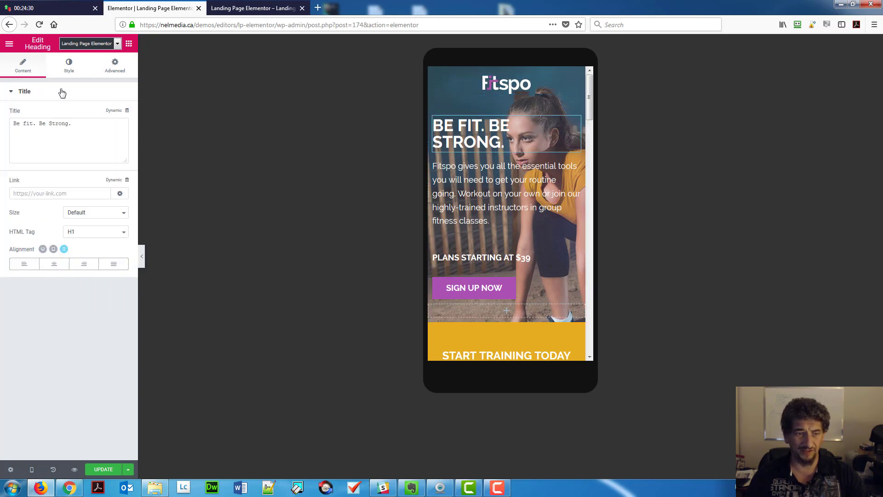
{"action": "left_click", "coordinate": [64, 68]}
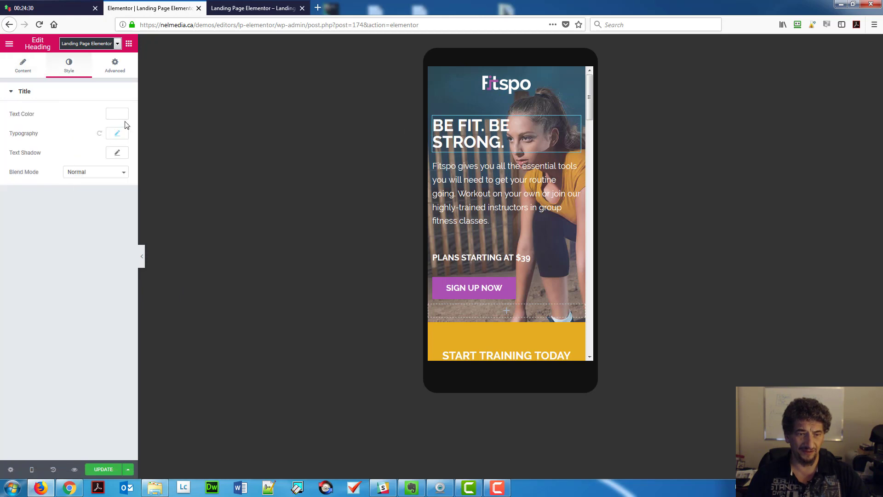
{"action": "left_click", "coordinate": [118, 133]}
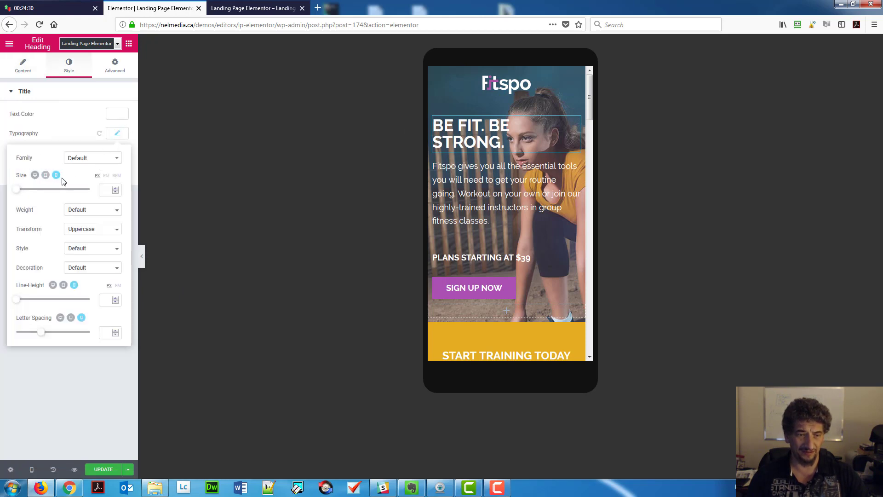
{"action": "left_click_drag", "start_coordinate": [17, 190], "coordinate": [25, 194]}
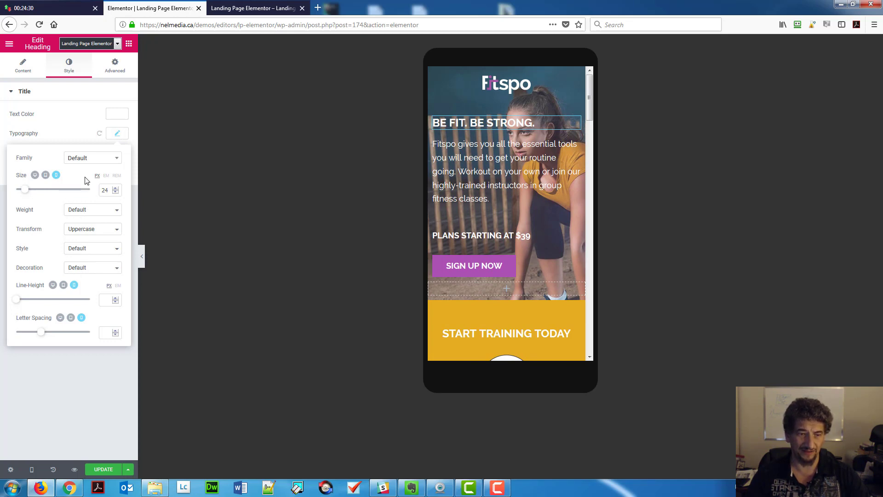
{"action": "left_click", "coordinate": [116, 136]}
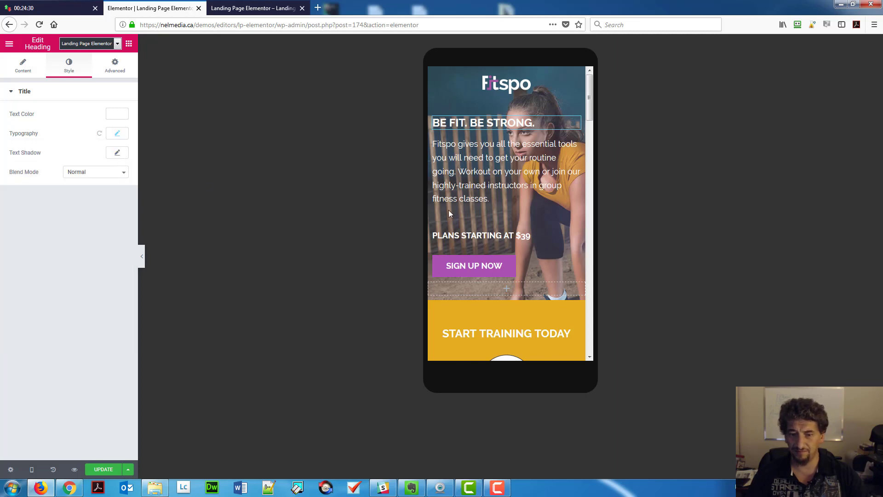
{"action": "scroll", "coordinate": [491, 214], "scroll_direction": "down", "scroll_amount": 3}
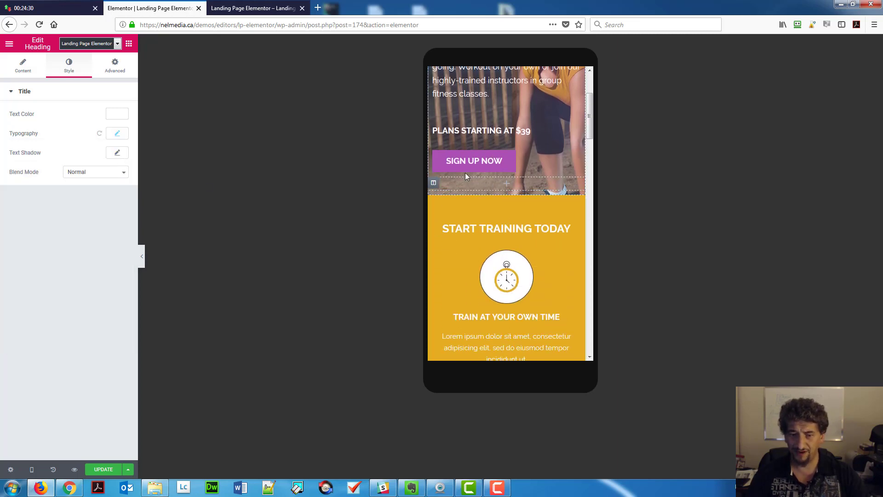
Centre the Sign Up Now button on mobile.
{"action": "left_click", "coordinate": [454, 169]}
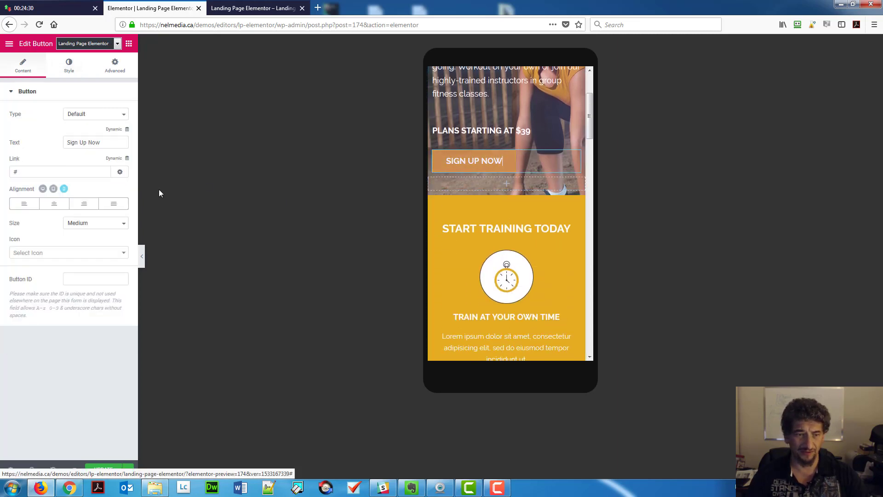
{"action": "left_click", "coordinate": [65, 209]}
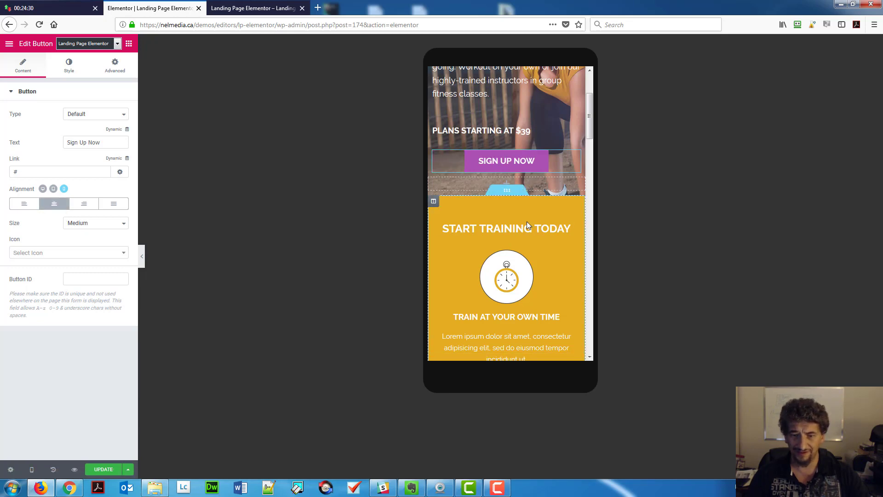
{"action": "scroll", "coordinate": [527, 224], "scroll_direction": "down", "scroll_amount": 10}
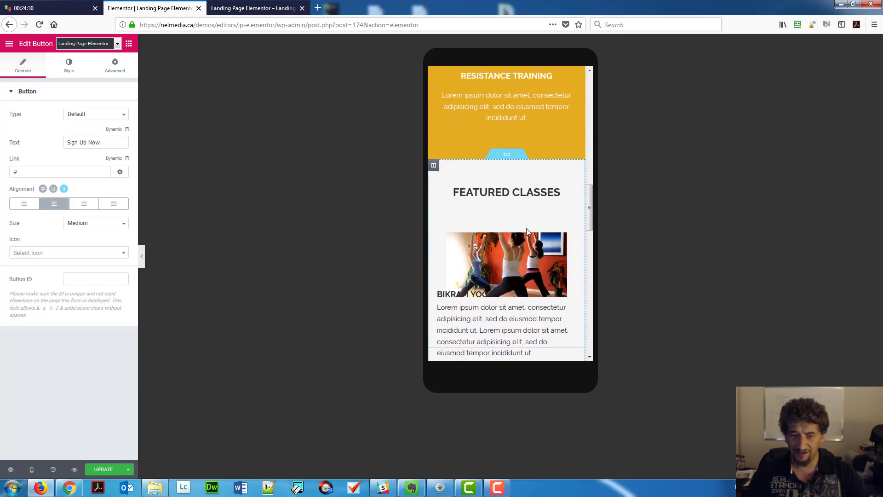
{"action": "scroll", "coordinate": [528, 232], "scroll_direction": "down", "scroll_amount": 2}
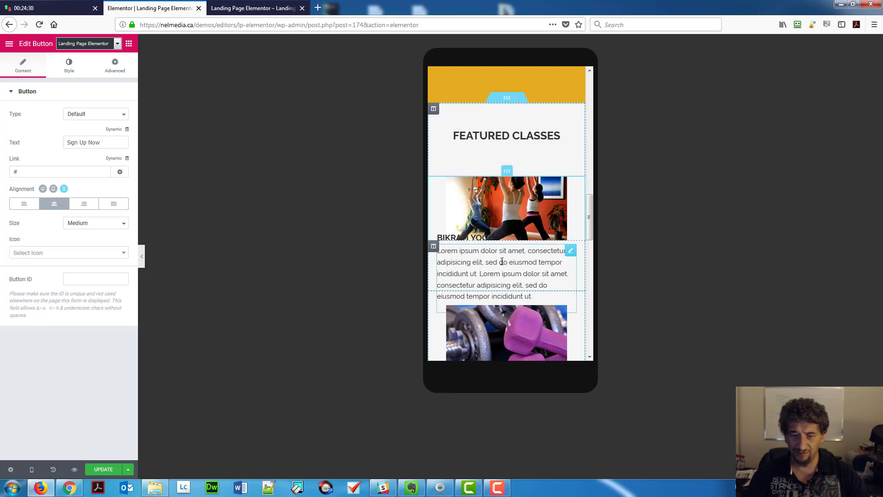
{"action": "scroll", "coordinate": [502, 264], "scroll_direction": "down", "scroll_amount": 10}
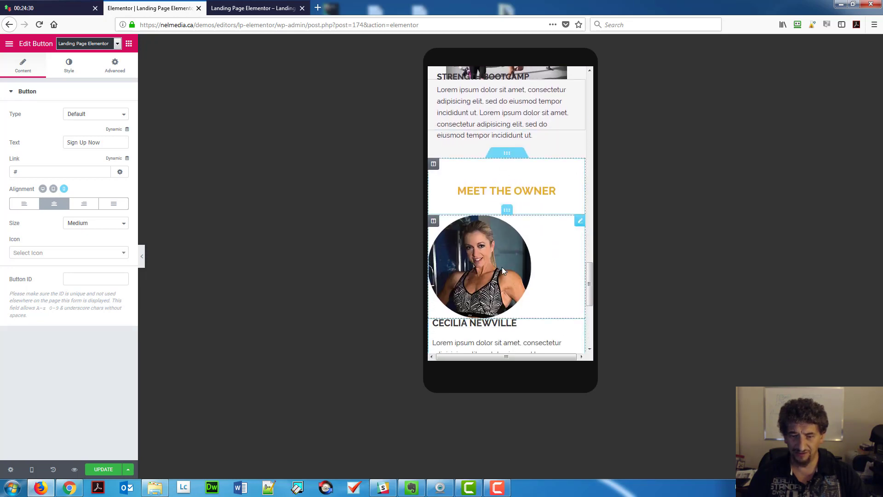
Centre the owner's photo and give it a 20 px bottom margin.
{"action": "left_click", "coordinate": [495, 261]}
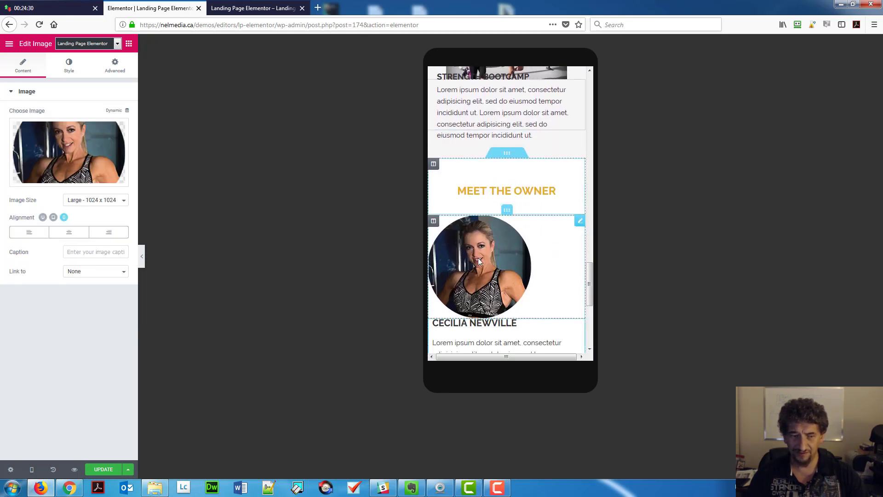
{"action": "left_click", "coordinate": [68, 232]}
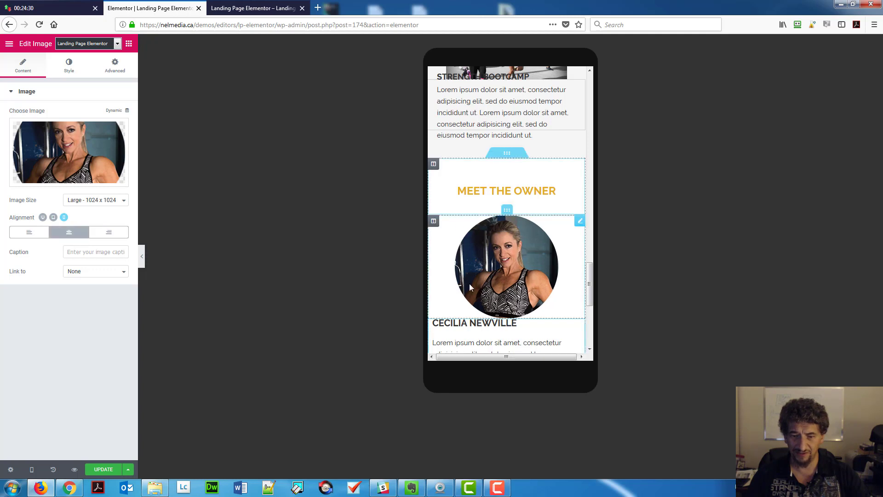
{"action": "left_click", "coordinate": [115, 67]}
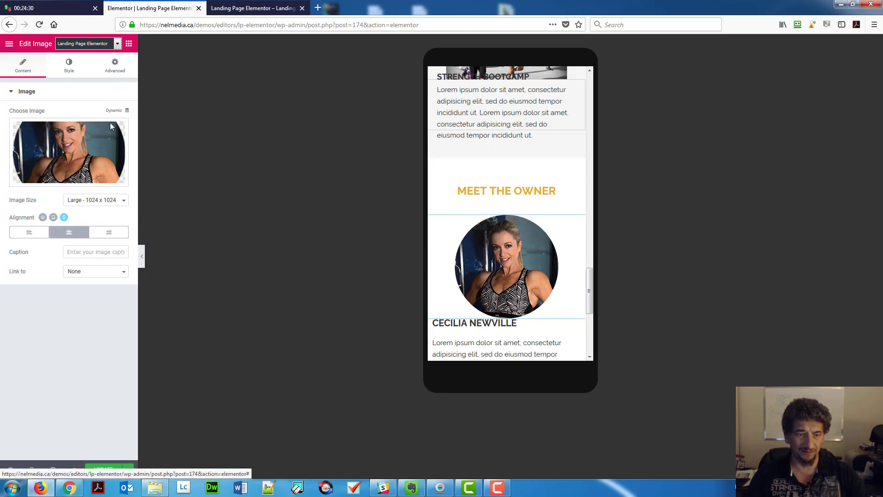
{"action": "left_click", "coordinate": [117, 127]}
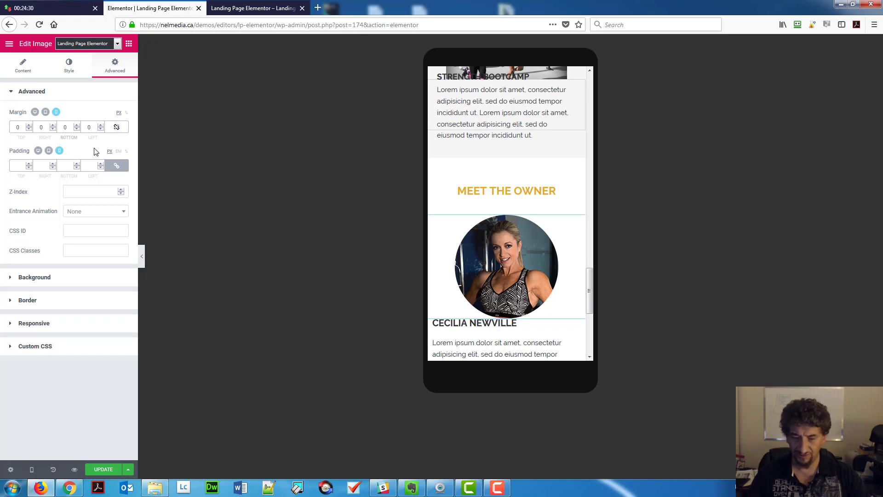
{"action": "type", "text": "2"}
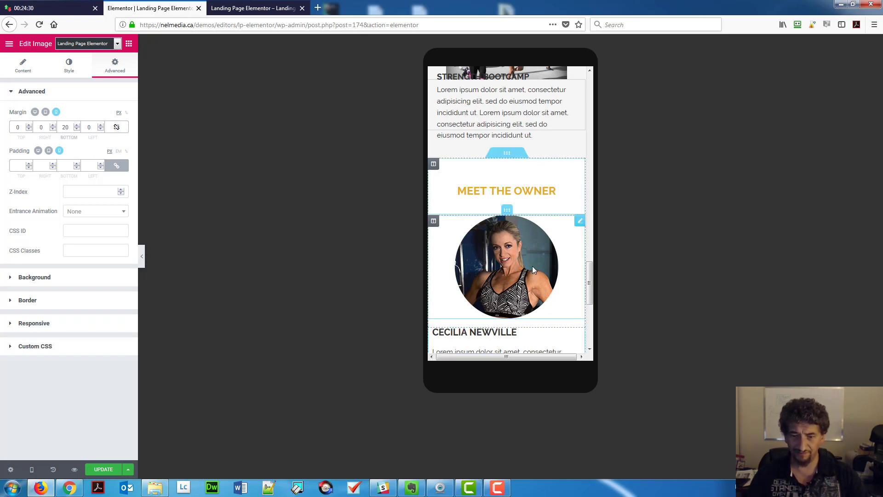
{"action": "scroll", "coordinate": [532, 266], "scroll_direction": "down", "scroll_amount": 4}
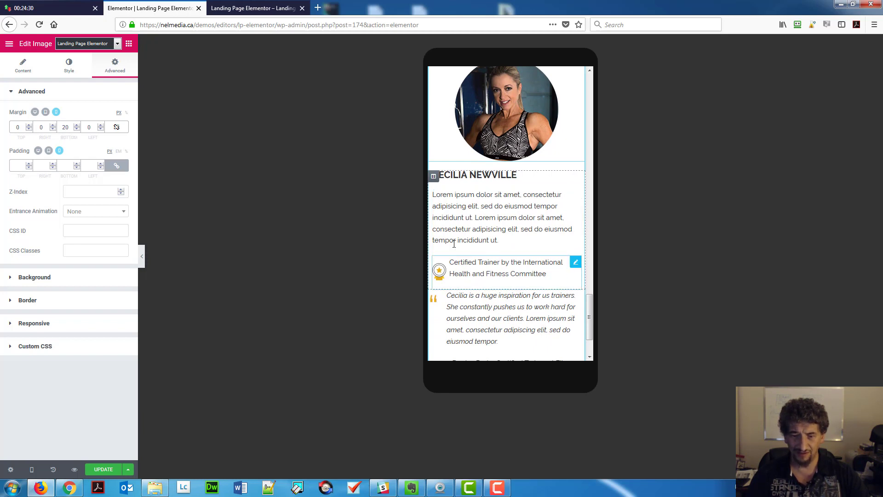
Enter a 100 margin on the certification text and a 5 px top margin on the star image.
{"action": "left_click", "coordinate": [575, 262]}
{"action": "left_click", "coordinate": [120, 77]}
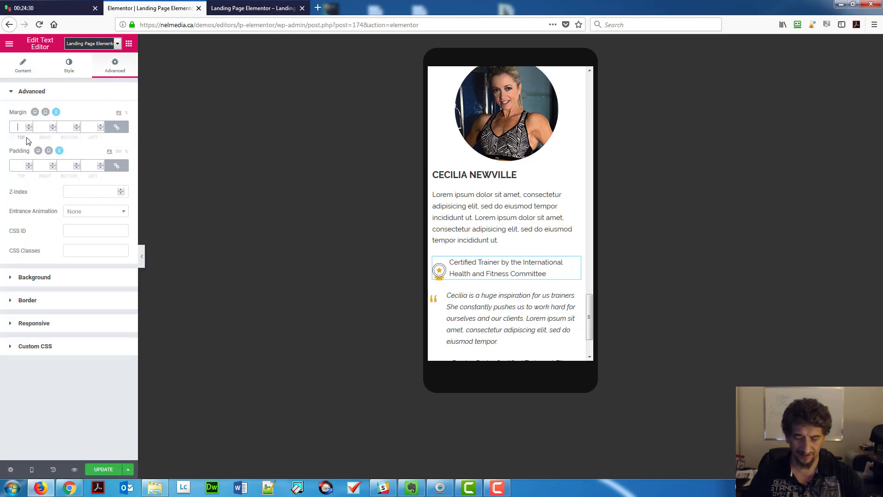
{"action": "type", "text": "100"}
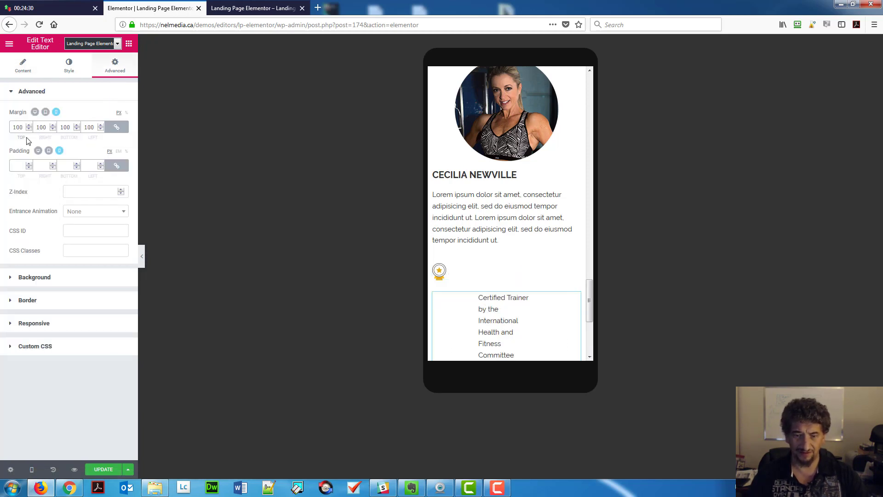
{"action": "left_click", "coordinate": [438, 270]}
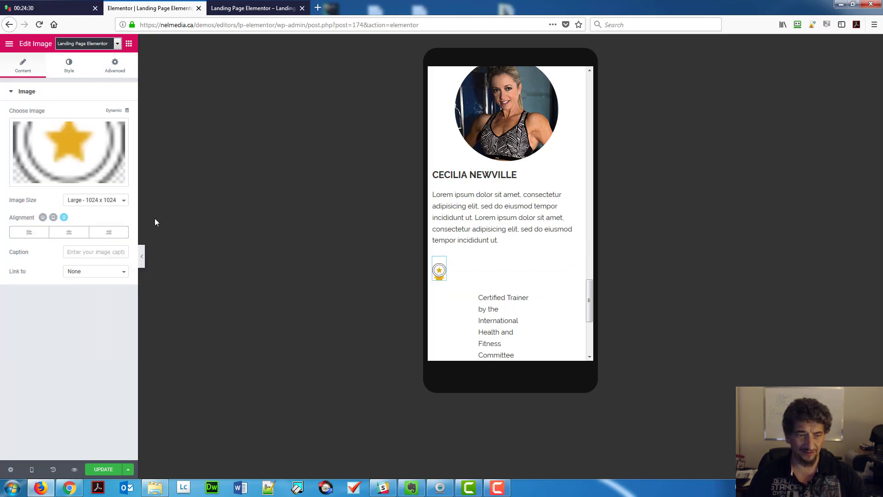
{"action": "left_click", "coordinate": [116, 69]}
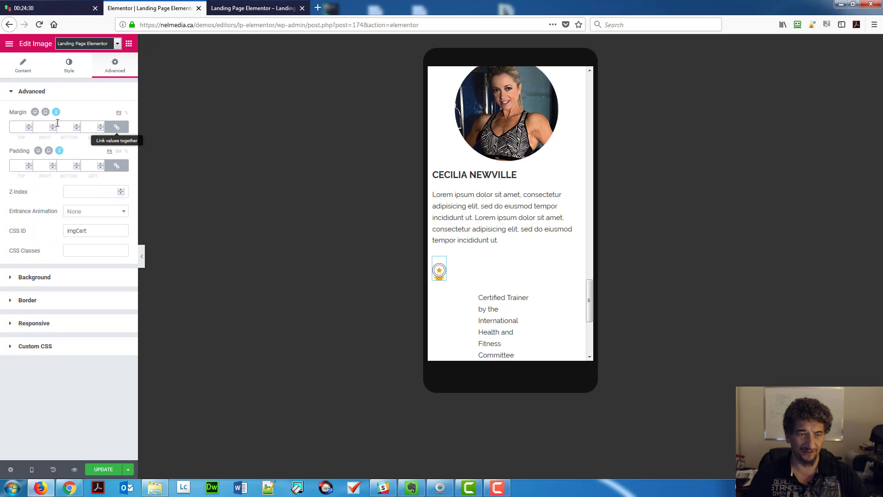
{"action": "left_click", "coordinate": [29, 127]}
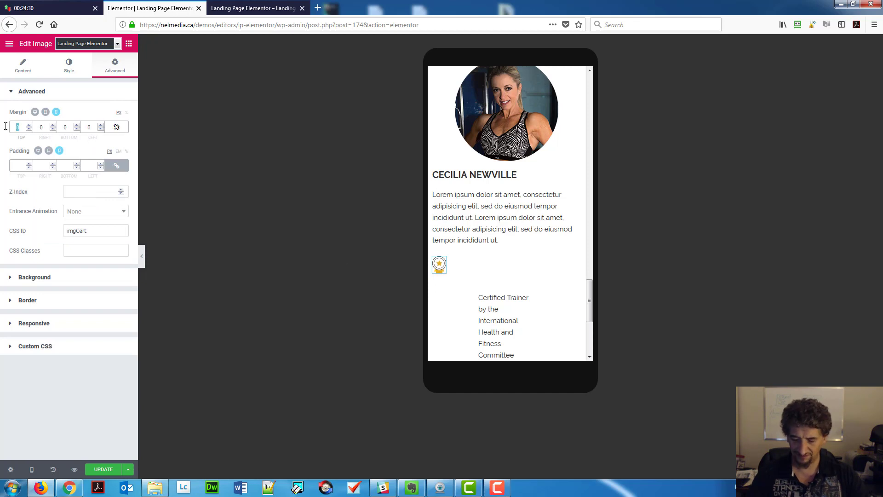
{"action": "type", "text": "5"}
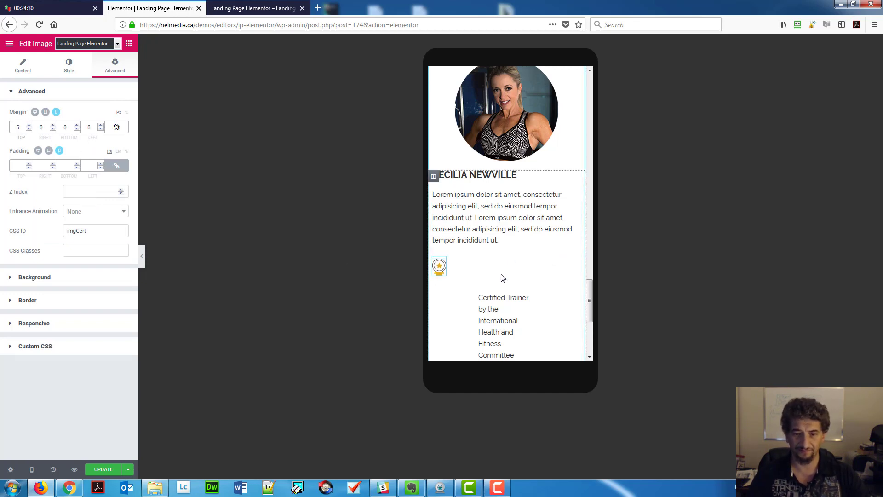
Clear the certification text's 100 margin and save the page.
{"action": "left_click", "coordinate": [495, 293]}
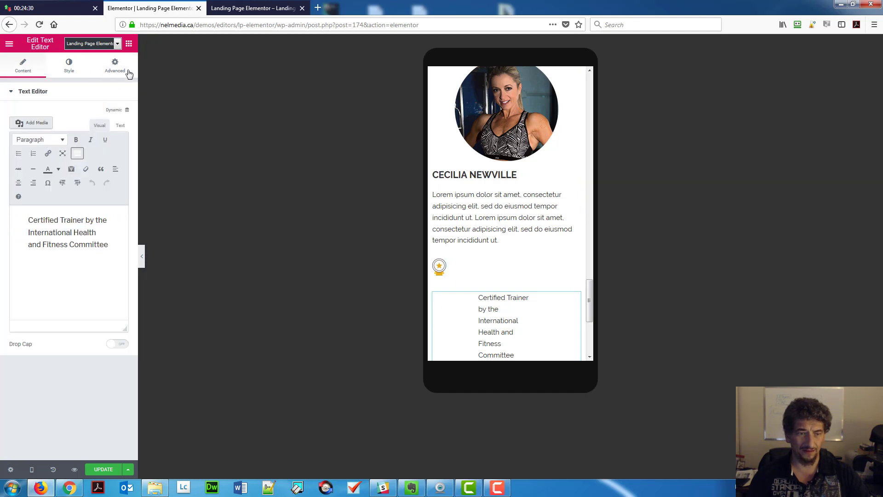
{"action": "left_click", "coordinate": [115, 66]}
{"action": "left_click_drag", "start_coordinate": [25, 125], "coordinate": [1, 137]}
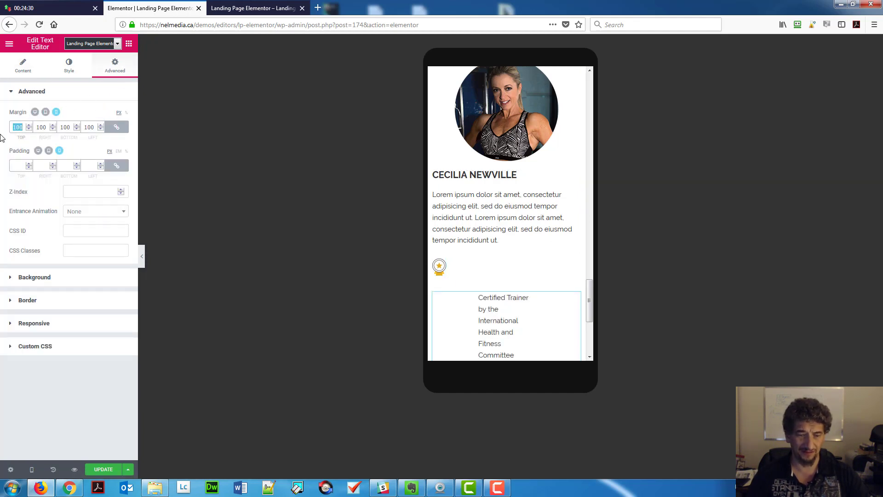
{"action": "key", "text": "BackSpace"}
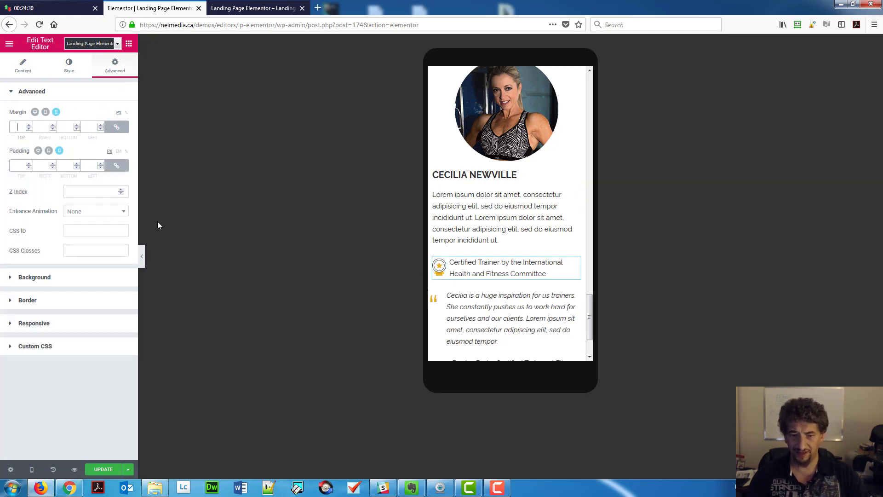
{"action": "left_click_drag", "start_coordinate": [590, 308], "coordinate": [590, 326]}
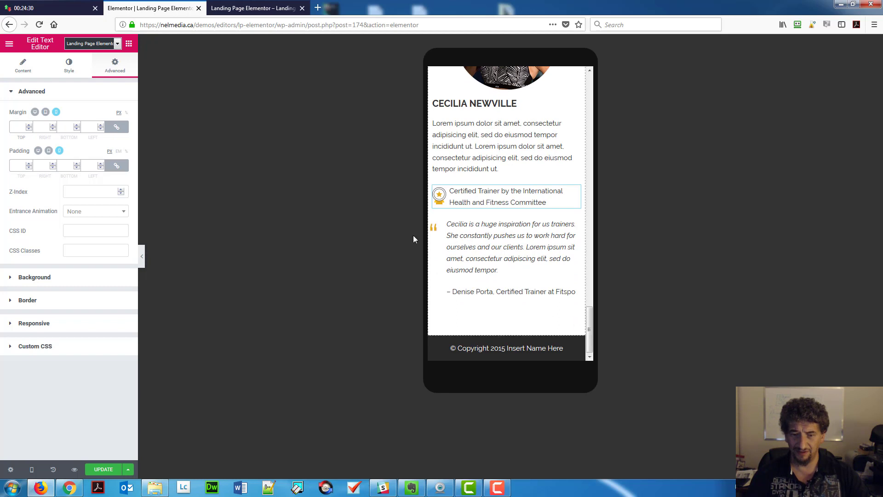
{"action": "left_click", "coordinate": [100, 470]}
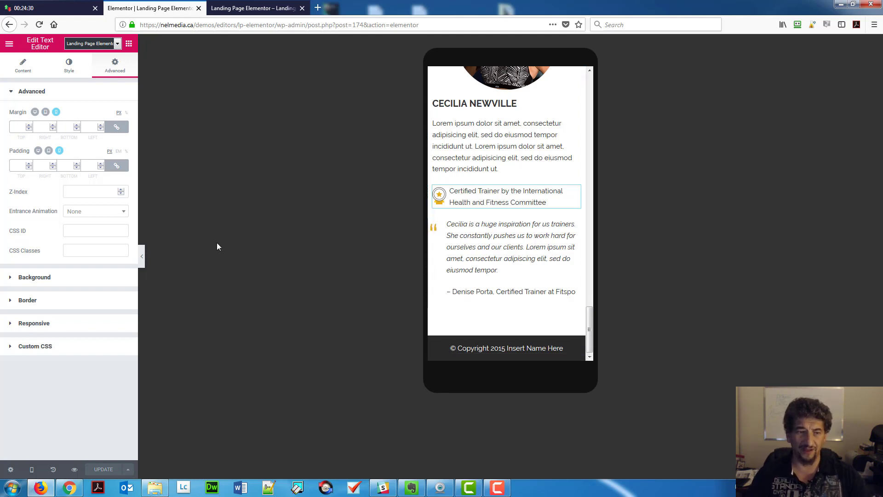
Show the column's solid border with widths 0,0,0,1 and scroll up to Featured Classes.
{"action": "left_click", "coordinate": [70, 65]}
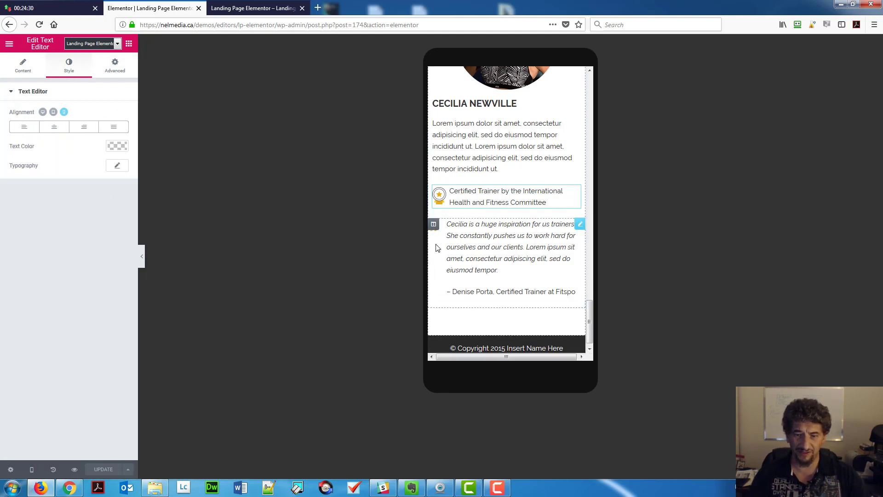
{"action": "left_click", "coordinate": [434, 225]}
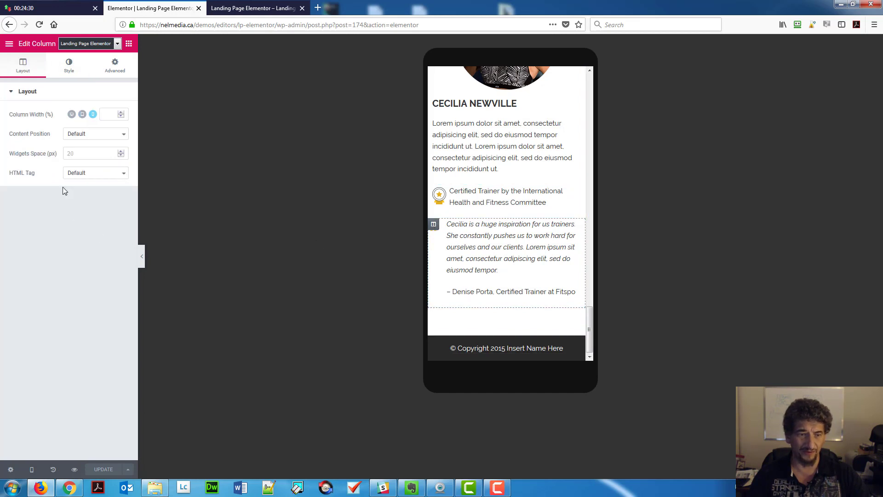
{"action": "left_click", "coordinate": [69, 65]}
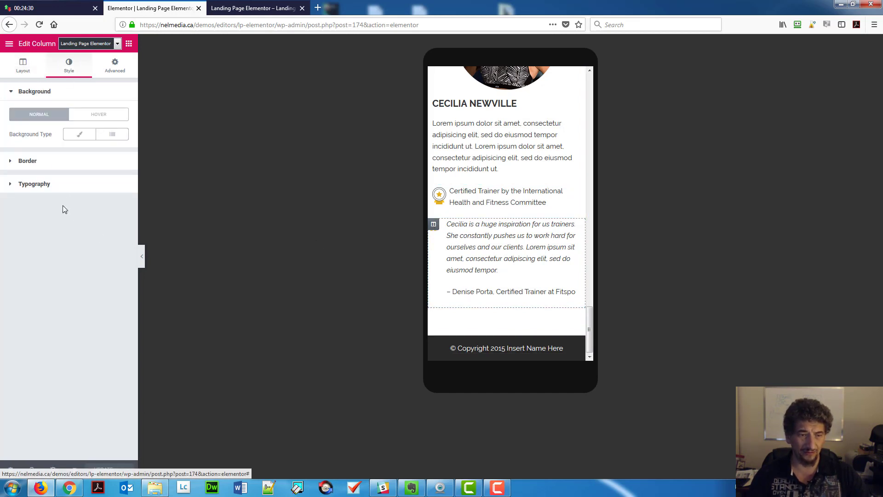
{"action": "left_click", "coordinate": [44, 165]}
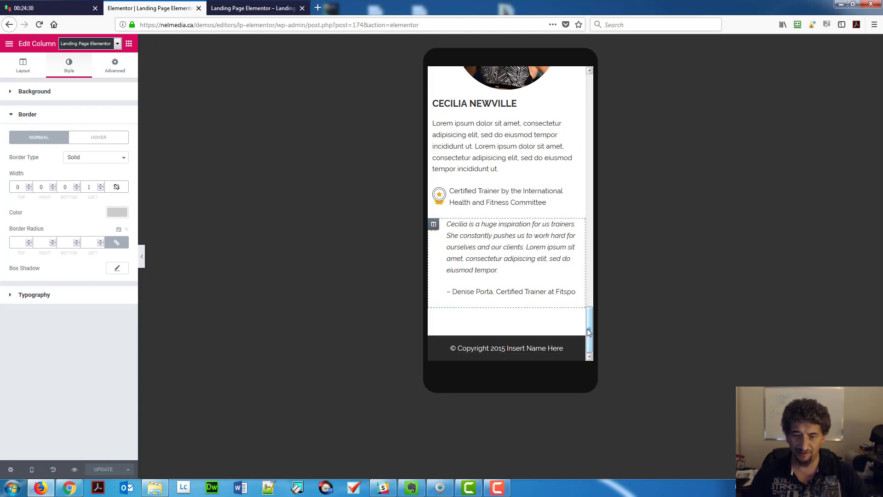
{"action": "scroll", "coordinate": [583, 319], "scroll_direction": "up", "scroll_amount": 1}
{"action": "scroll", "coordinate": [583, 320], "scroll_direction": "up", "scroll_amount": 15}
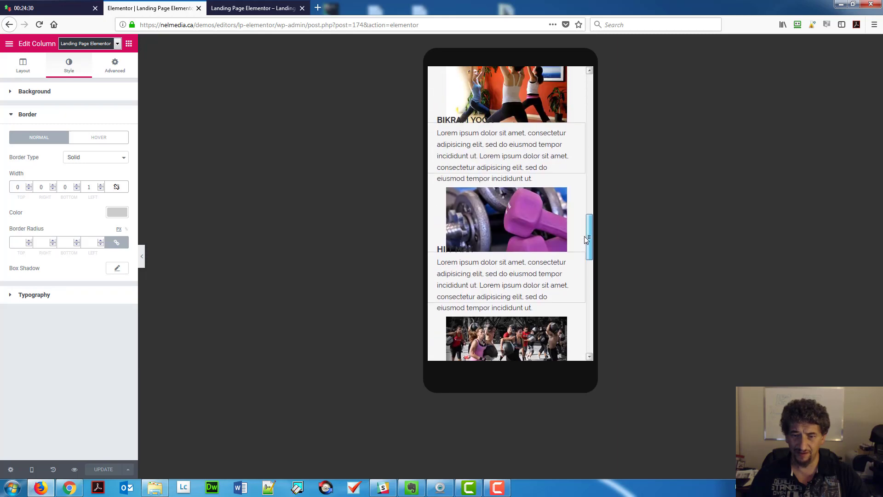
{"action": "scroll", "coordinate": [592, 216], "scroll_direction": "up", "scroll_amount": 2}
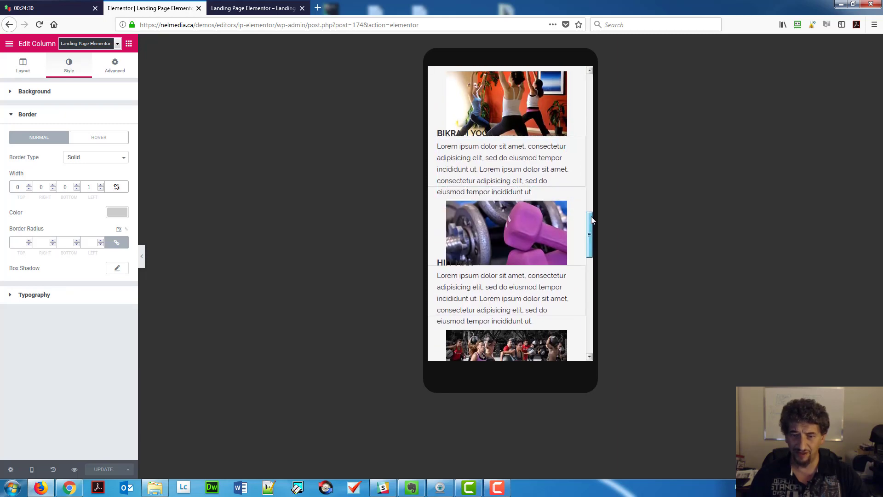
{"action": "scroll", "coordinate": [592, 212], "scroll_direction": "up", "scroll_amount": 2}
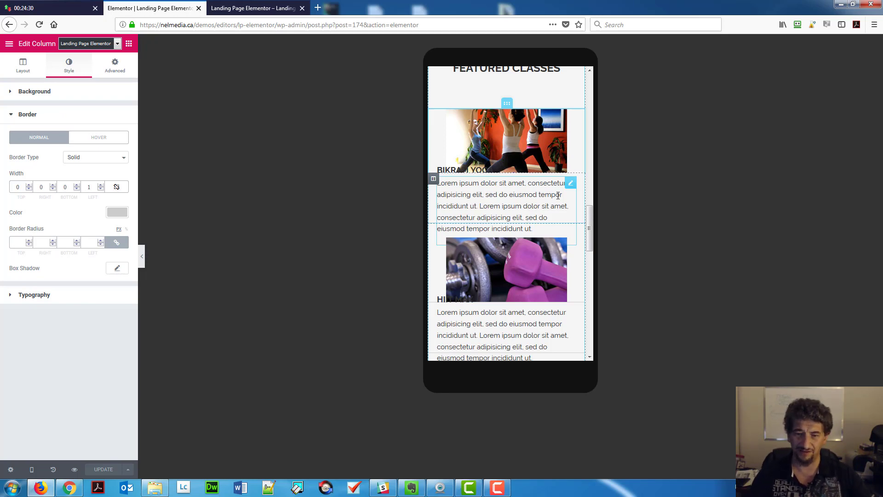
Change the Bikram Yoga section's content width from 928 to 263.
{"action": "left_click", "coordinate": [435, 184]}
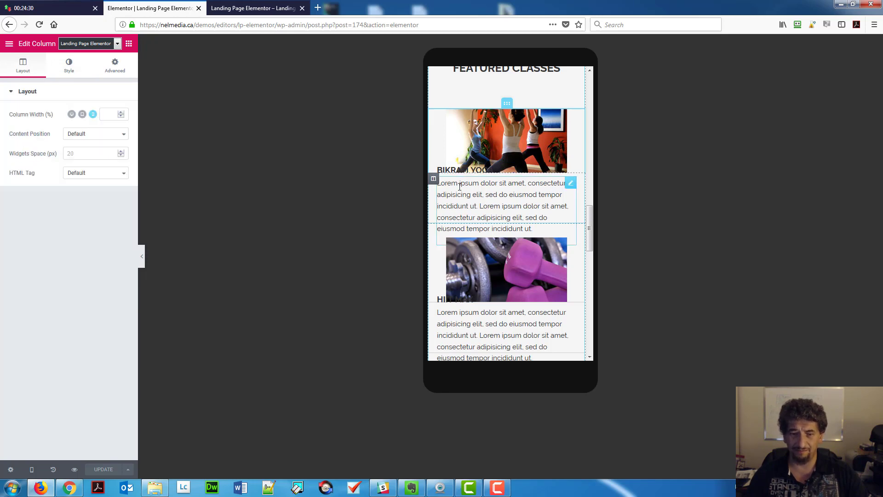
{"action": "left_click", "coordinate": [506, 106]}
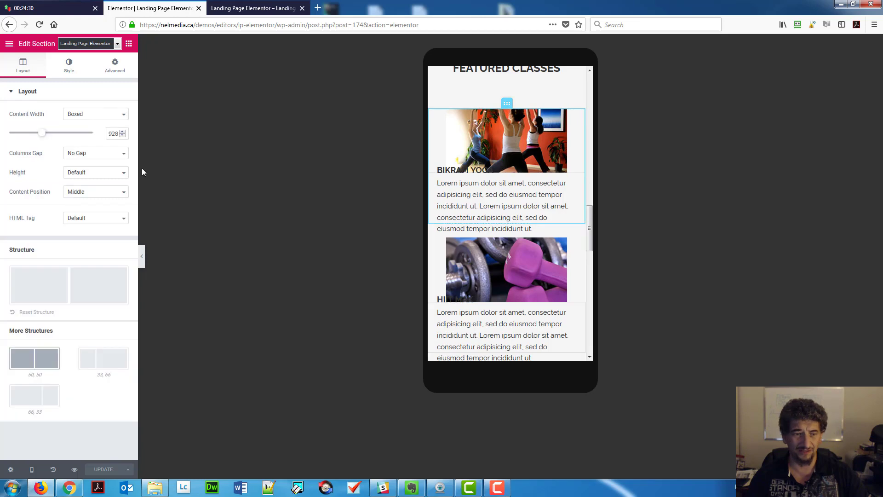
{"action": "double_click", "coordinate": [116, 134]}
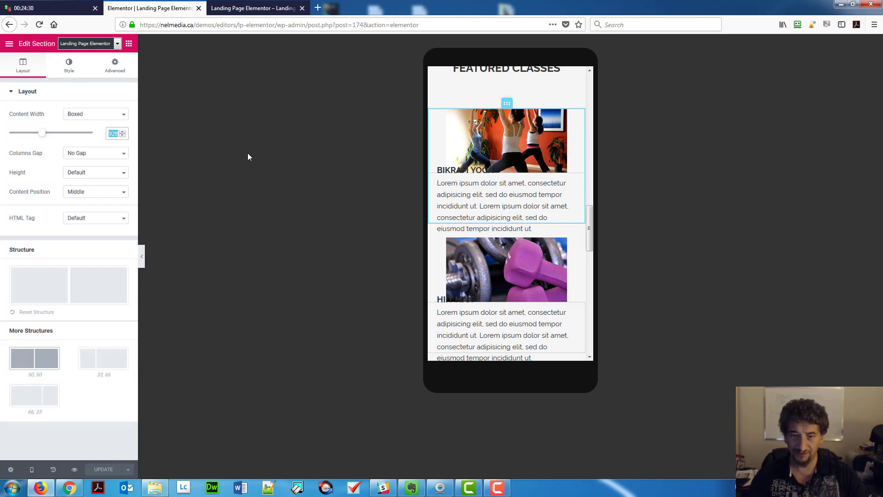
{"action": "type", "text": "263"}
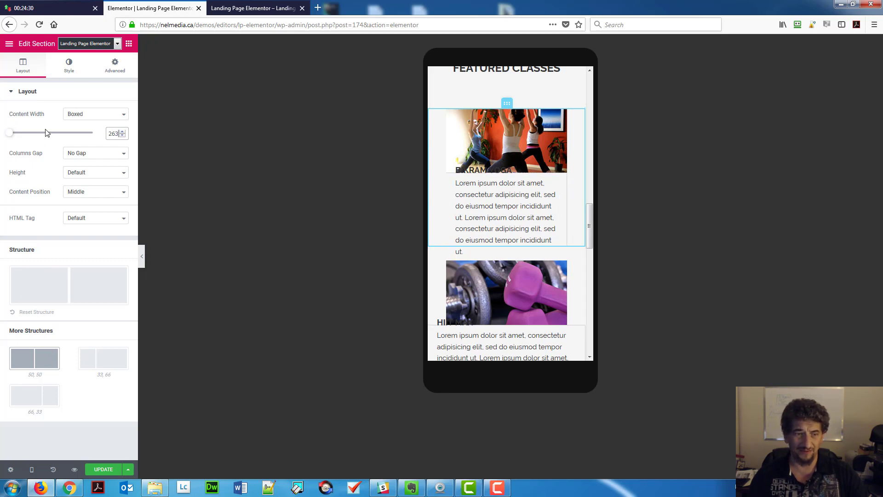
Give the Bikram Yoga inner column a 1 px border and check it in the preview.
{"action": "left_click", "coordinate": [69, 69]}
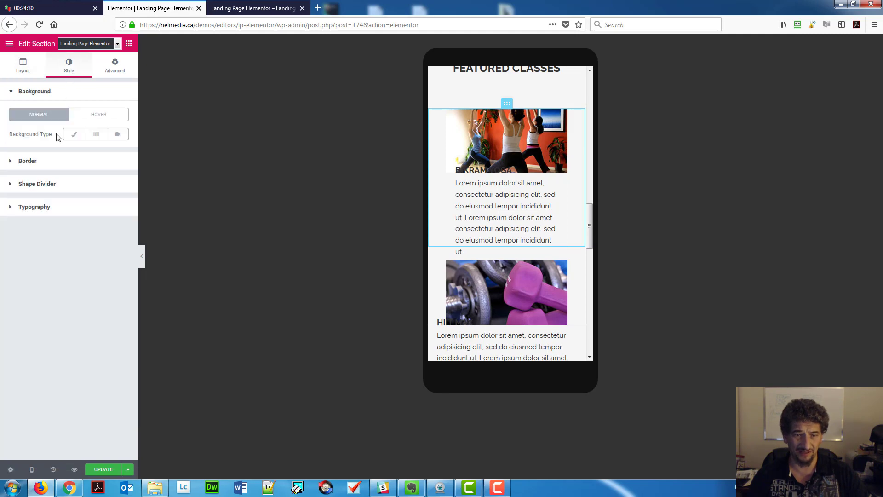
{"action": "left_click", "coordinate": [452, 179]}
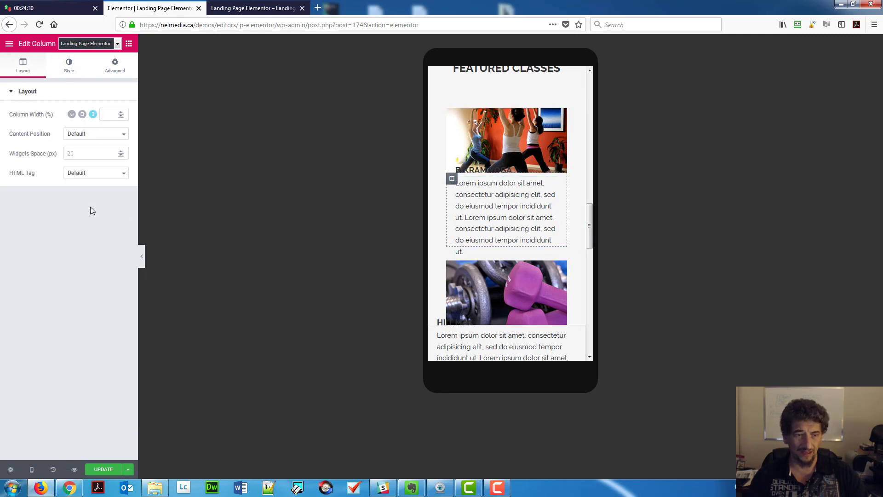
{"action": "left_click", "coordinate": [74, 71]}
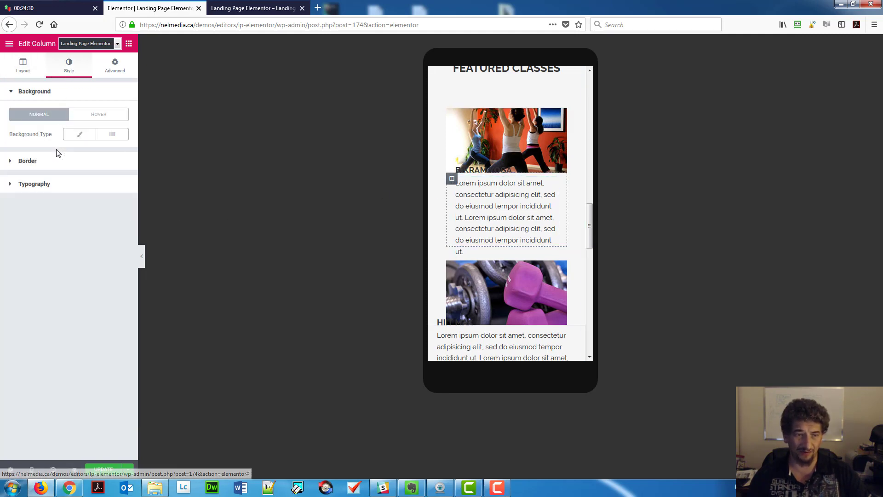
{"action": "left_click", "coordinate": [61, 162]}
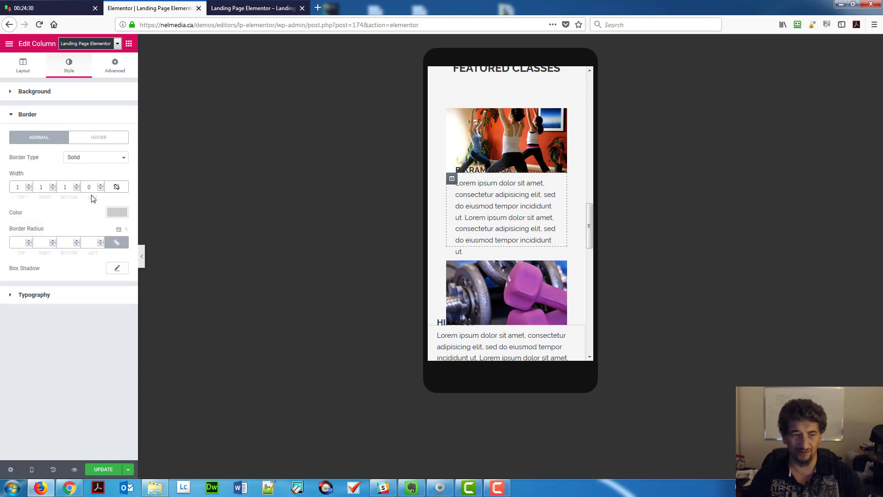
{"action": "left_click", "coordinate": [99, 185]}
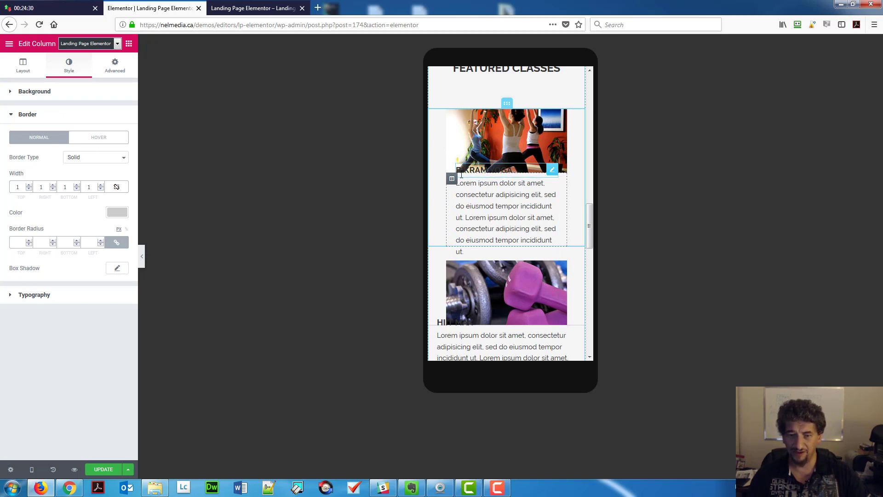
{"action": "left_click", "coordinate": [142, 254]}
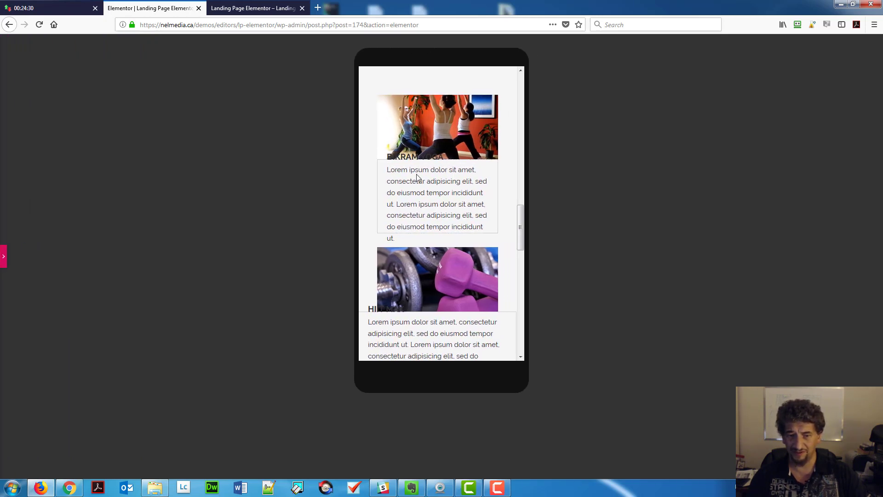
{"action": "left_click", "coordinate": [4, 260]}
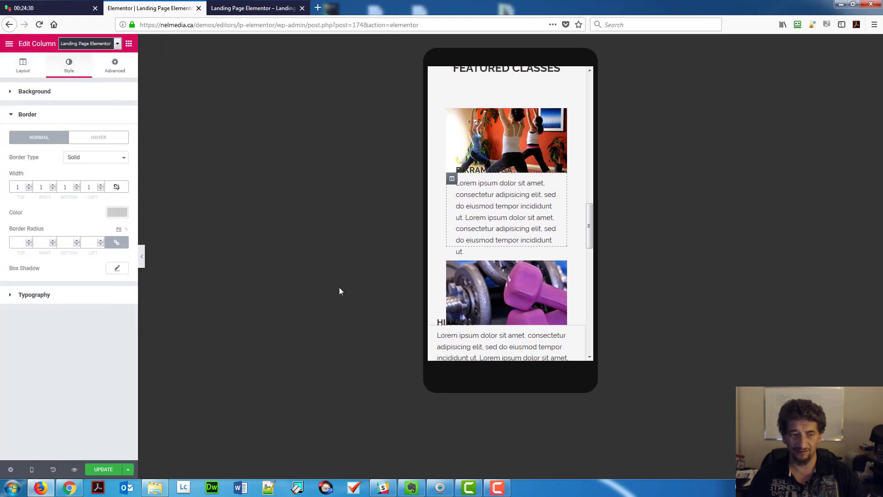
Set the Bikram Yoga heading's margin to 0.
{"action": "left_click", "coordinate": [504, 174]}
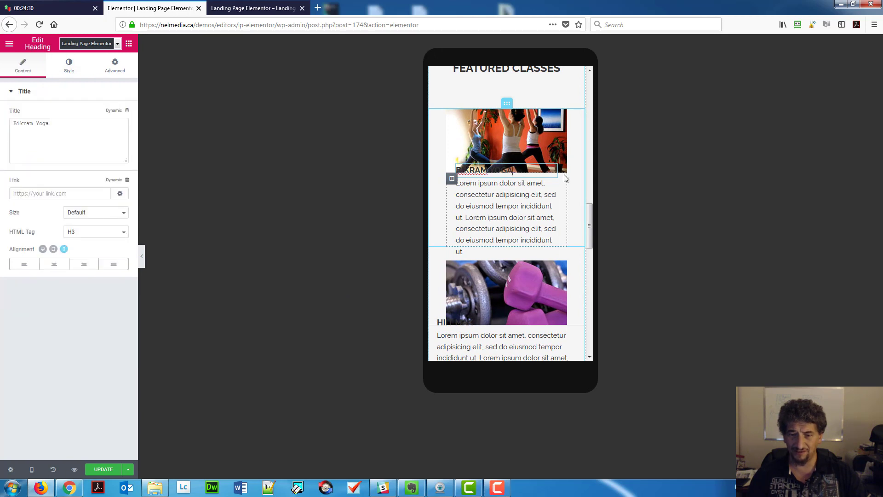
{"action": "left_click", "coordinate": [122, 77]}
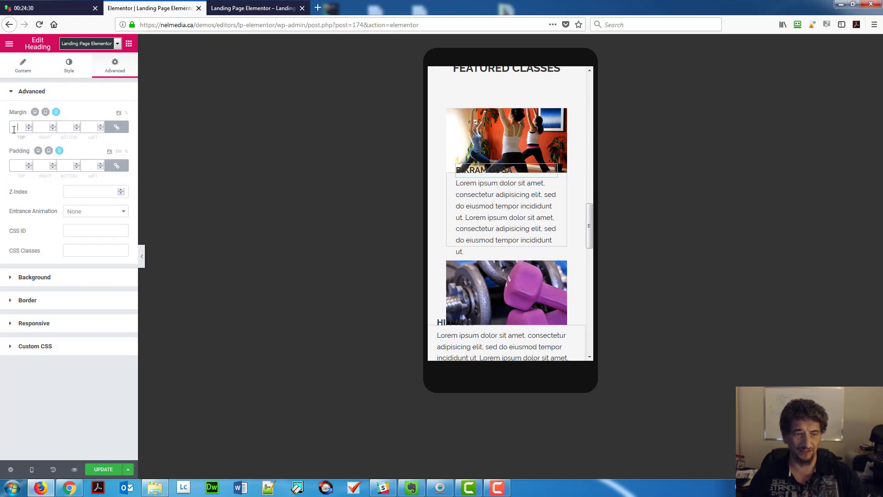
{"action": "left_click", "coordinate": [13, 127]}
{"action": "type", "text": "0"}
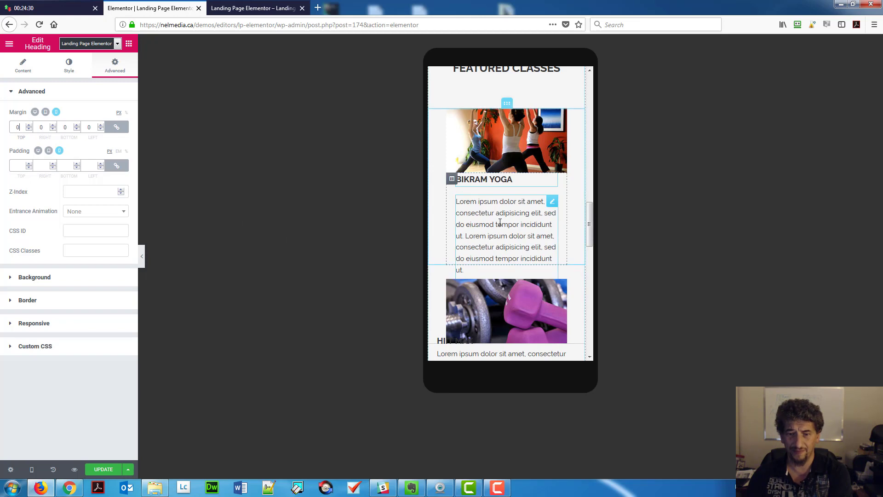
Set the Lorem ipsum text block's margins to 0, then unlink them to edit the bottom margin.
{"action": "left_click", "coordinate": [551, 202]}
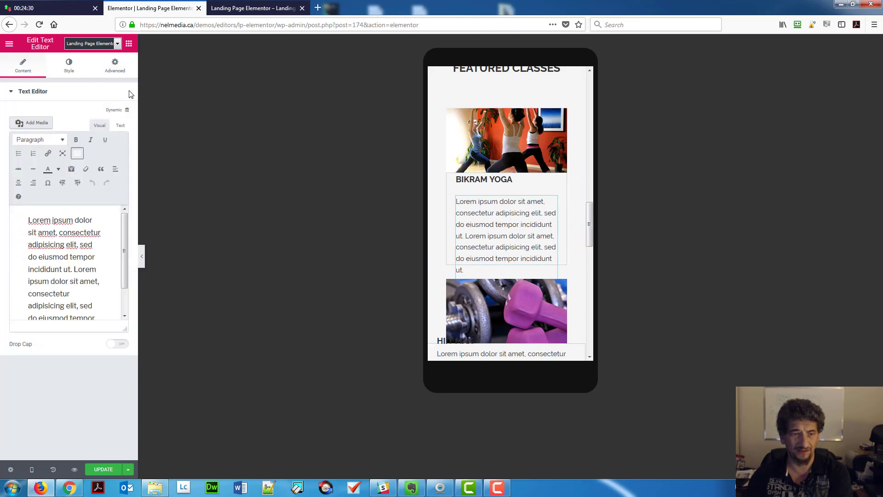
{"action": "left_click", "coordinate": [120, 68]}
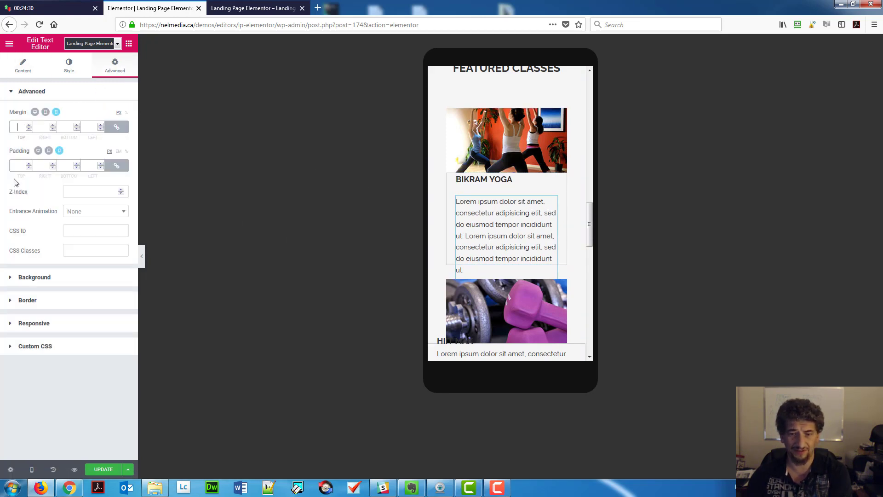
{"action": "type", "text": "0"}
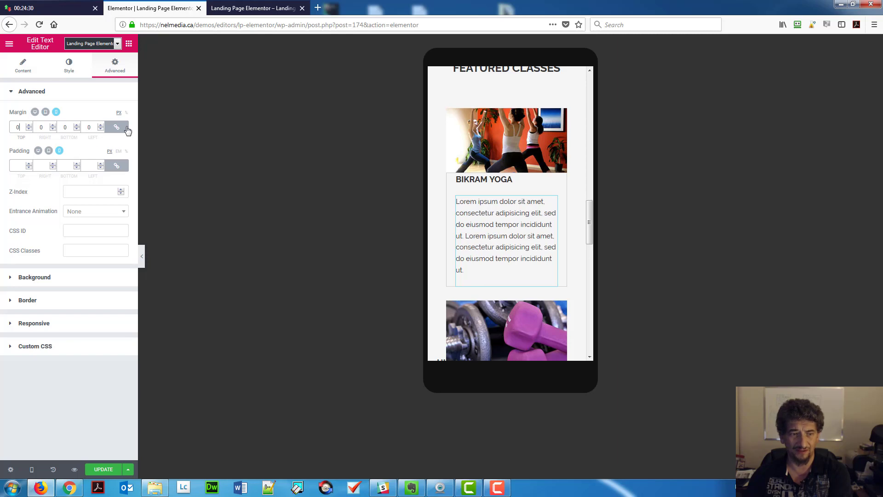
{"action": "left_click", "coordinate": [124, 129]}
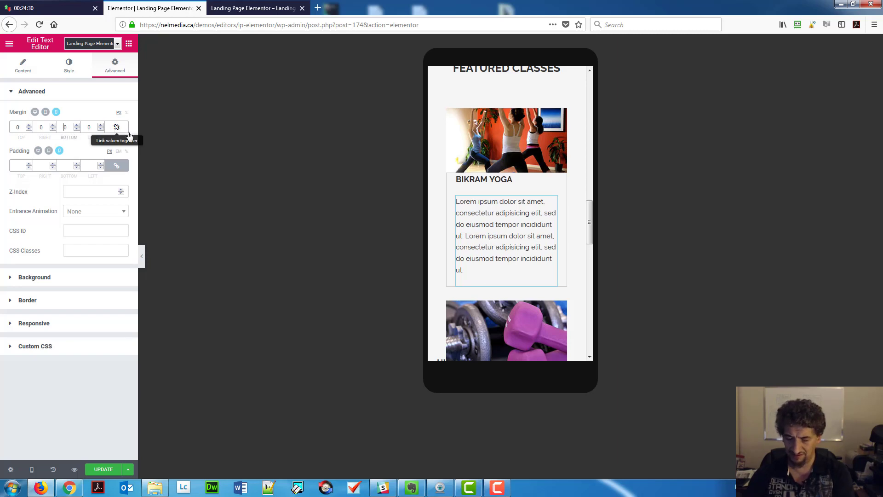
{"action": "type", "text": "2"}
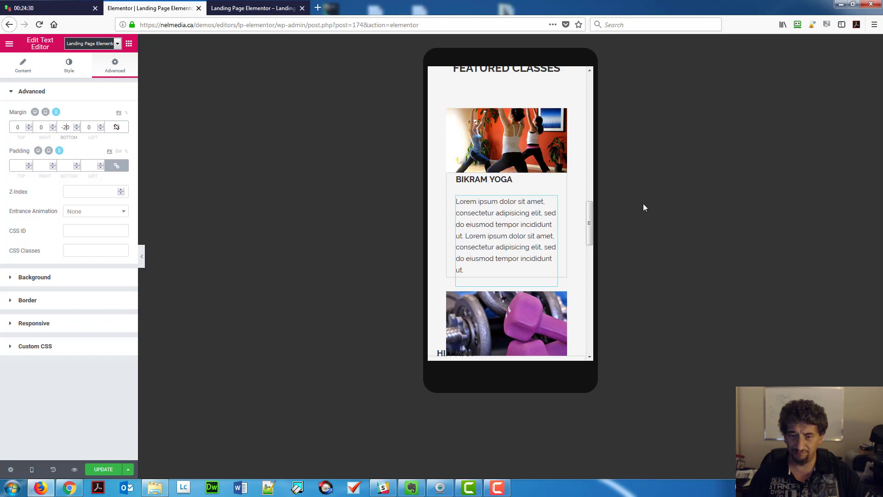
Change the dumbbell class section's boxed content width from 928 to 263.
{"action": "scroll", "coordinate": [586, 230], "scroll_direction": "down", "scroll_amount": 3}
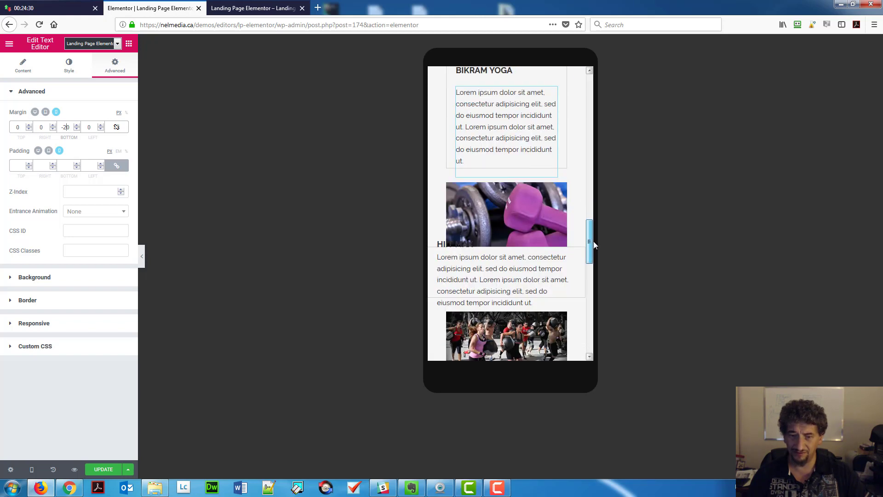
{"action": "left_click", "coordinate": [516, 262]}
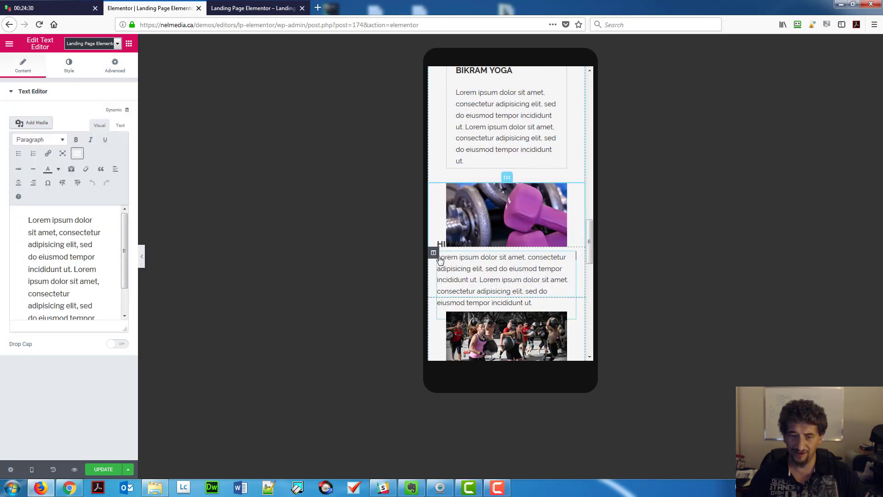
{"action": "left_click", "coordinate": [506, 178]}
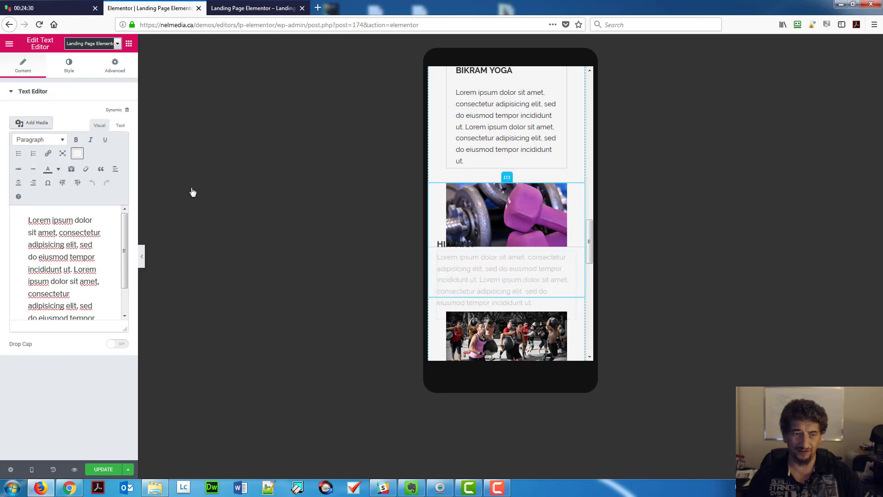
{"action": "left_click", "coordinate": [114, 68]}
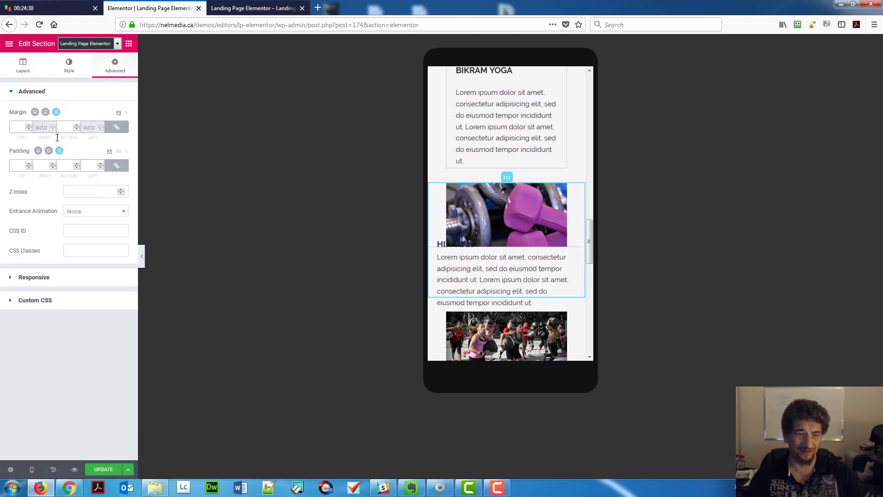
{"action": "left_click", "coordinate": [19, 65]}
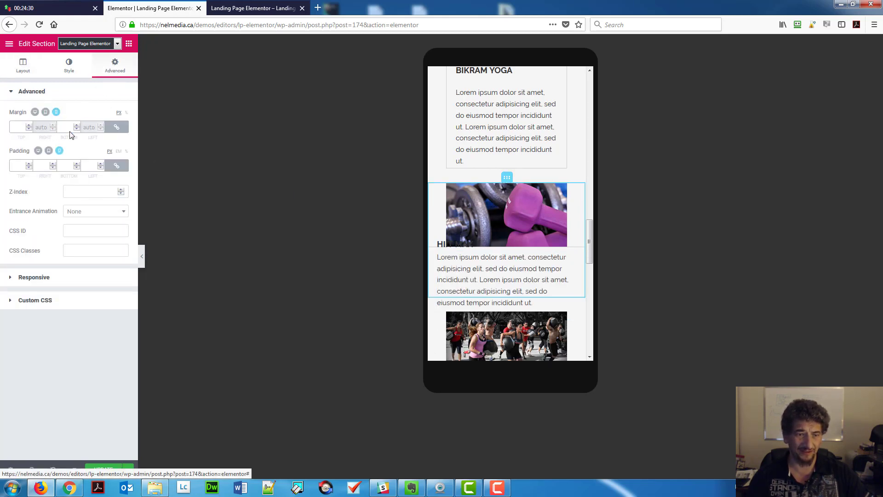
{"action": "left_click_drag", "start_coordinate": [107, 133], "coordinate": [123, 132]}
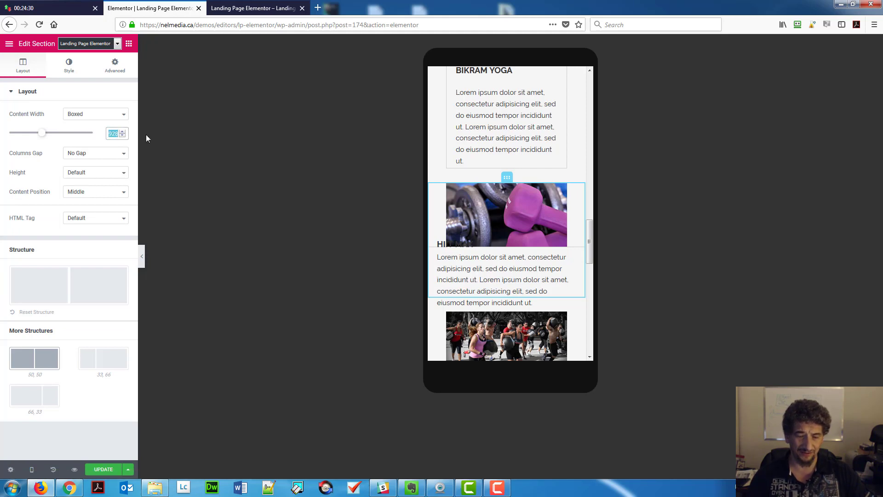
{"action": "type", "text": "263"}
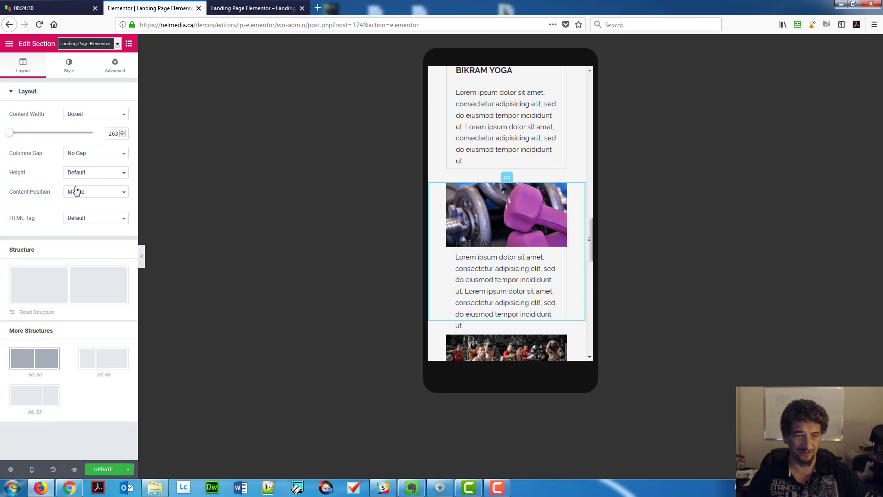
In desktop preview, set the HIIT Max section's content width back to 928.
{"action": "left_click", "coordinate": [32, 469]}
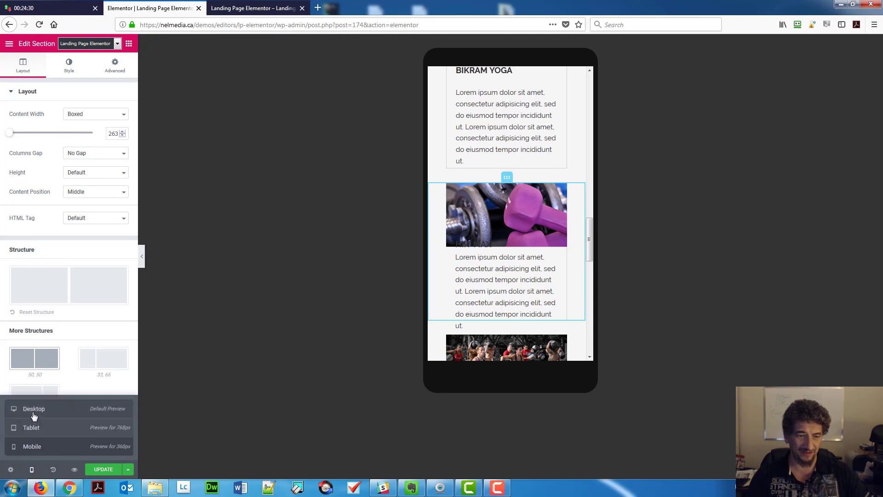
{"action": "left_click", "coordinate": [33, 414]}
{"action": "scroll", "coordinate": [578, 205], "scroll_direction": "up", "scroll_amount": 3}
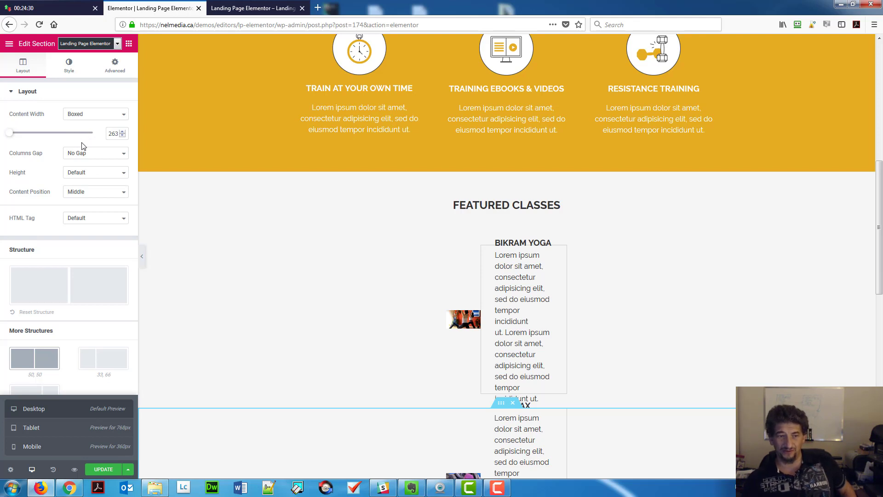
{"action": "double_click", "coordinate": [114, 134]}
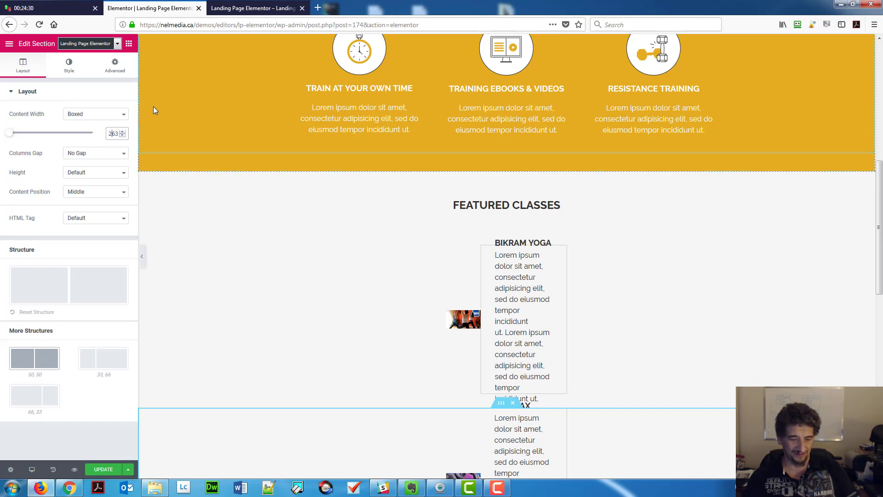
{"action": "type", "text": "928"}
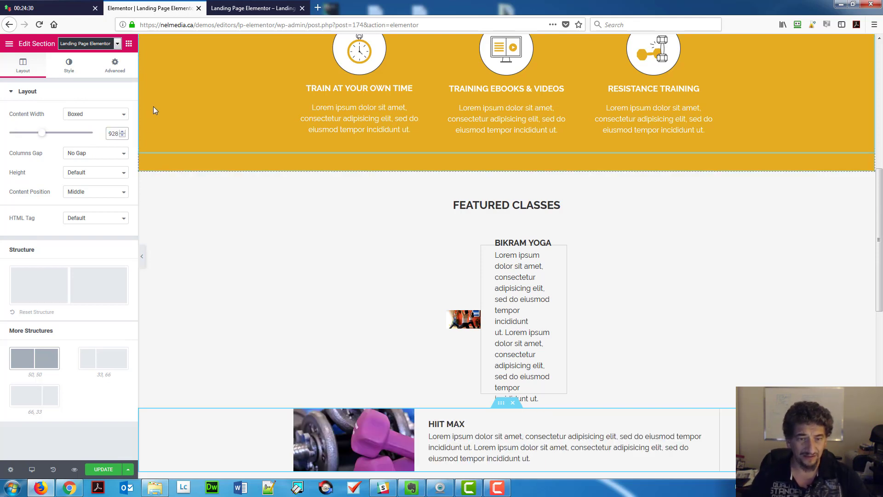
{"action": "key", "text": "Tab"}
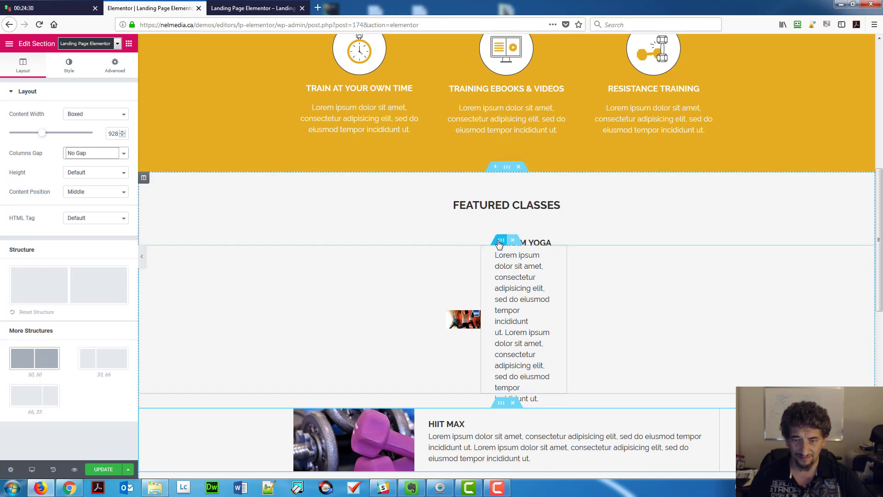
Change the Bikram Yoga section's content width from 263 to 928.
{"action": "left_click", "coordinate": [500, 245]}
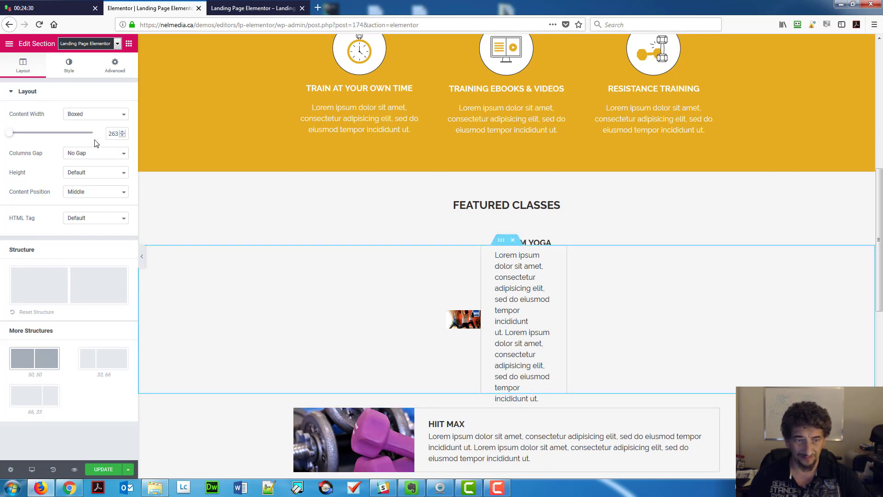
{"action": "double_click", "coordinate": [112, 134]}
{"action": "type", "text": "928"}
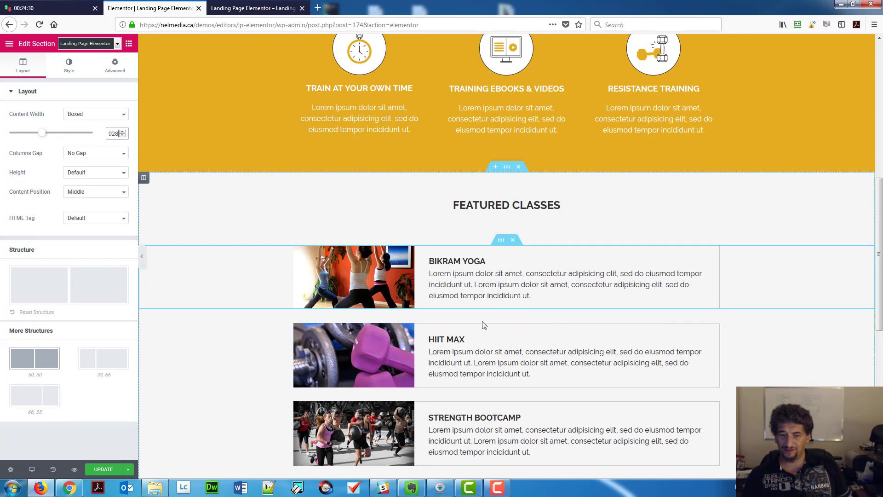
{"action": "left_click", "coordinate": [31, 470]}
In mobile view, give the Bikram Yoga column 40 px left and right margins and save.
{"action": "left_click", "coordinate": [33, 450]}
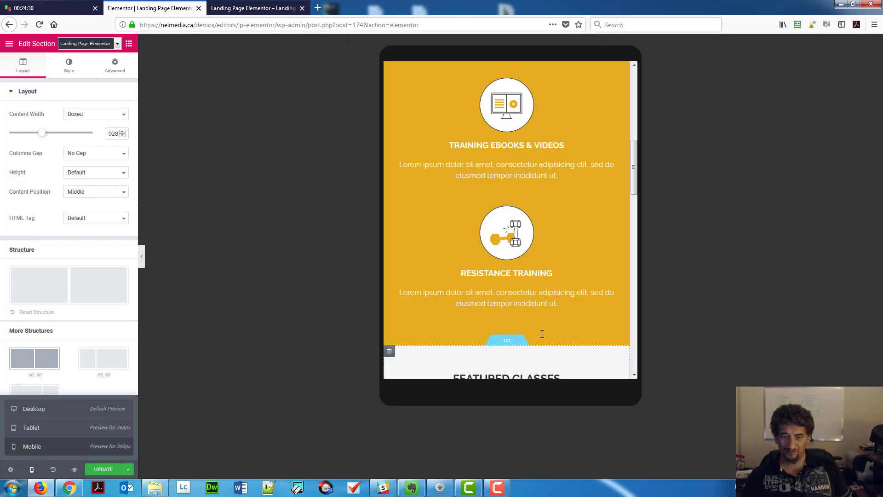
{"action": "scroll", "coordinate": [529, 257], "scroll_direction": "down", "scroll_amount": 5}
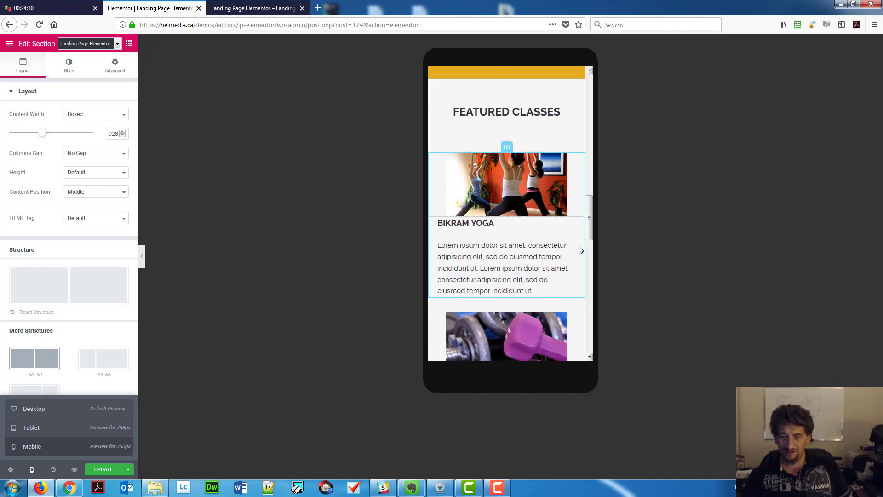
{"action": "left_click", "coordinate": [120, 70]}
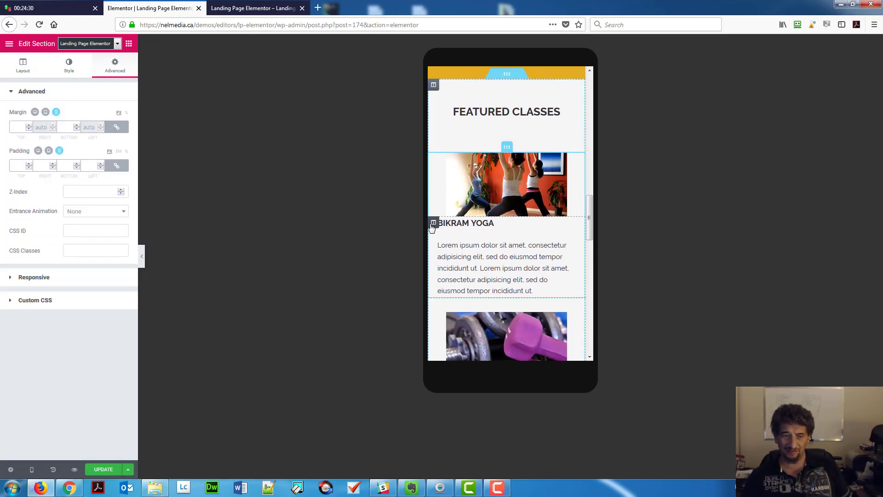
{"action": "left_click", "coordinate": [433, 223]}
{"action": "left_click", "coordinate": [118, 74]}
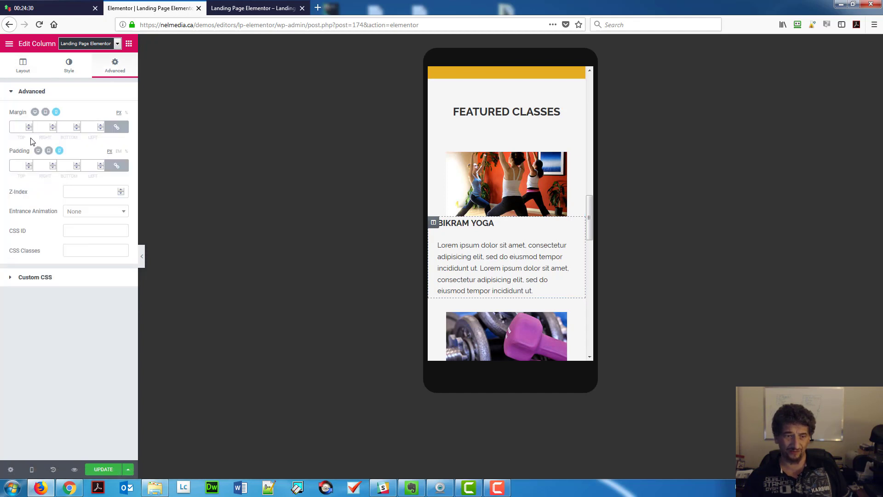
{"action": "left_click", "coordinate": [116, 127]}
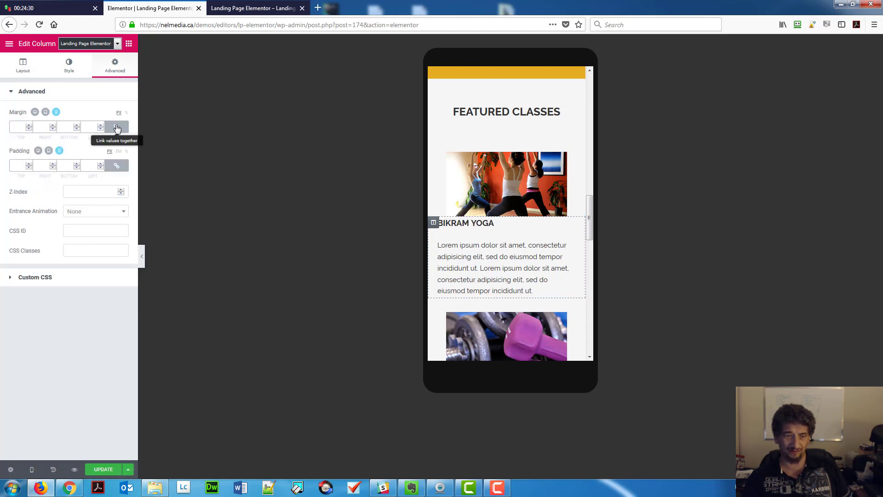
{"action": "left_click", "coordinate": [53, 125]}
{"action": "left_click_drag", "start_coordinate": [53, 128], "coordinate": [52, 128]}
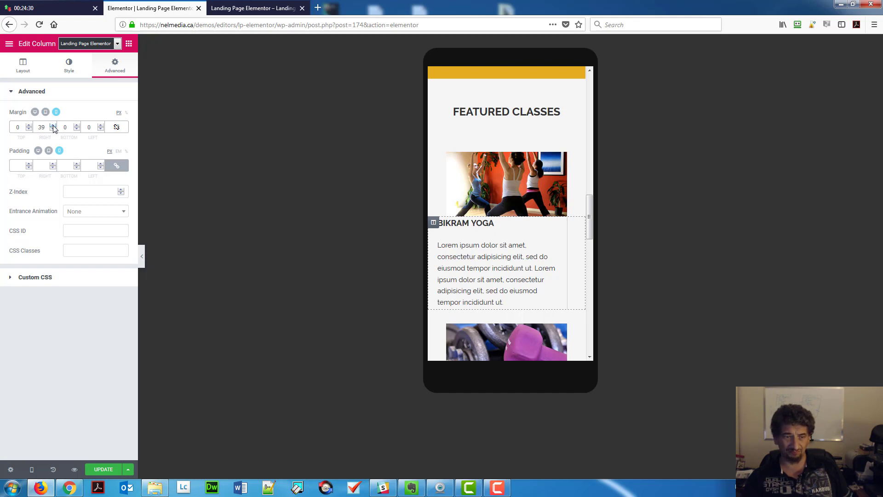
{"action": "left_click", "coordinate": [53, 128]}
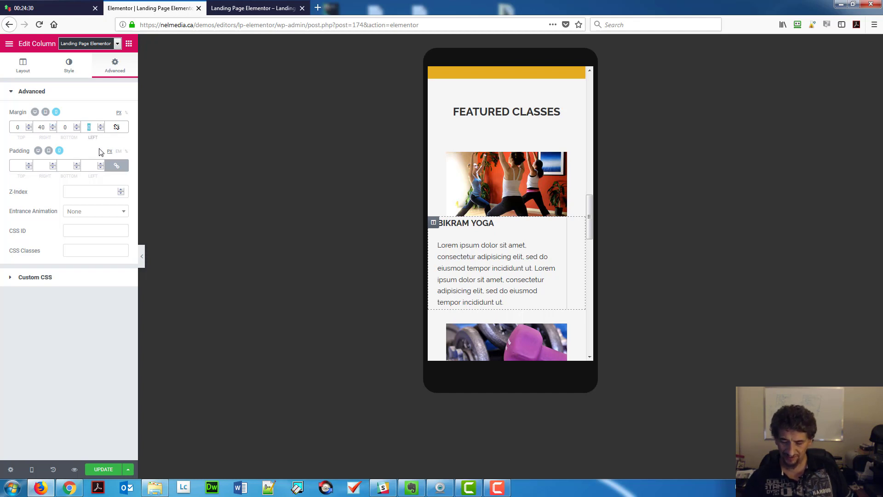
{"action": "type", "text": "40"}
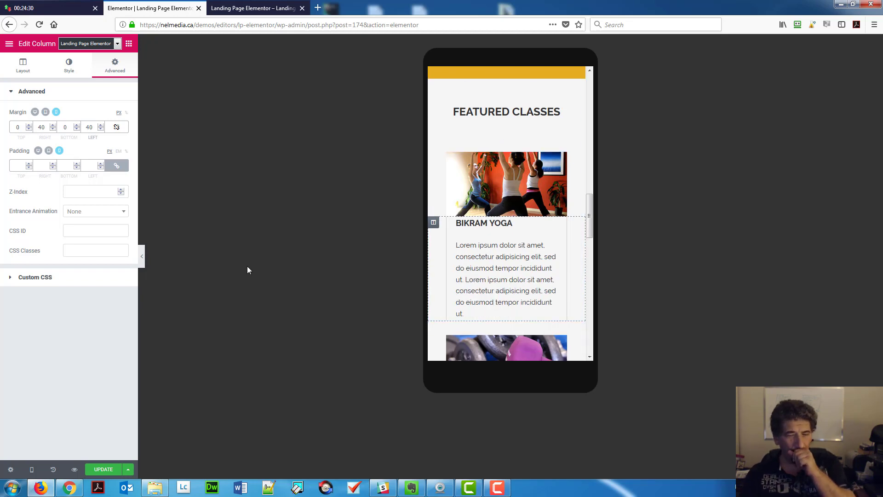
{"action": "left_click", "coordinate": [112, 471]}
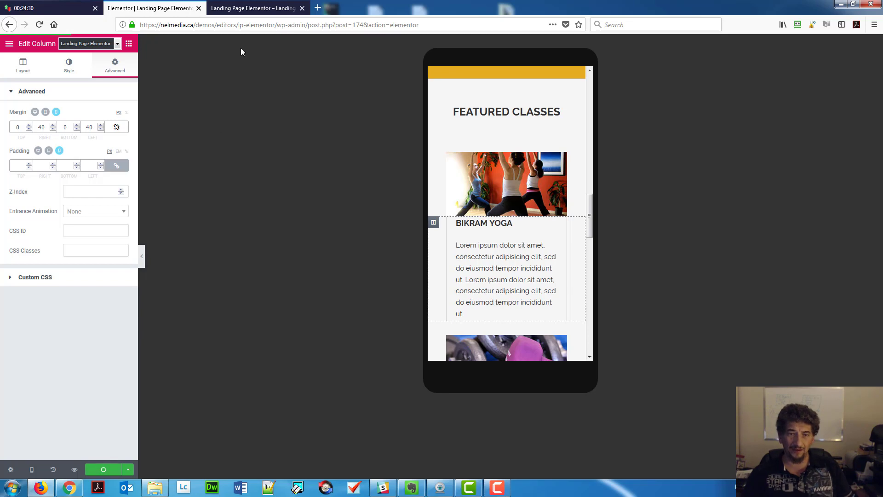
{"action": "left_click", "coordinate": [250, 10]}
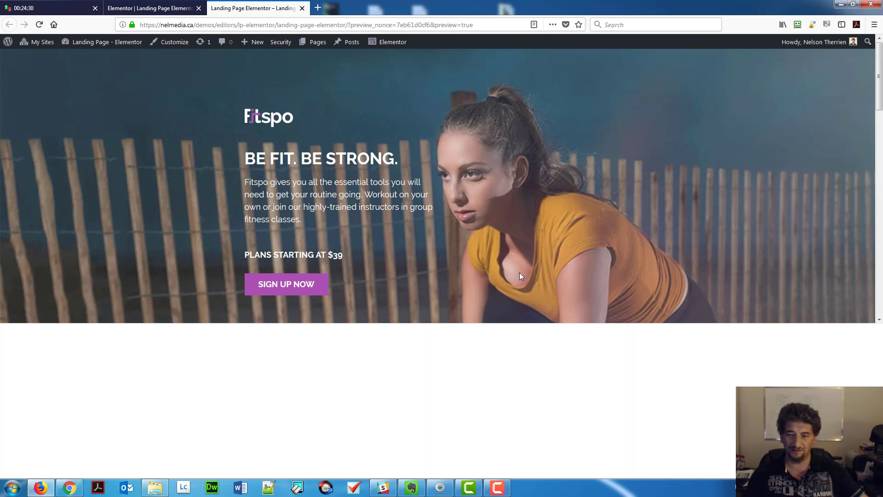
{"action": "key", "text": "F12"}
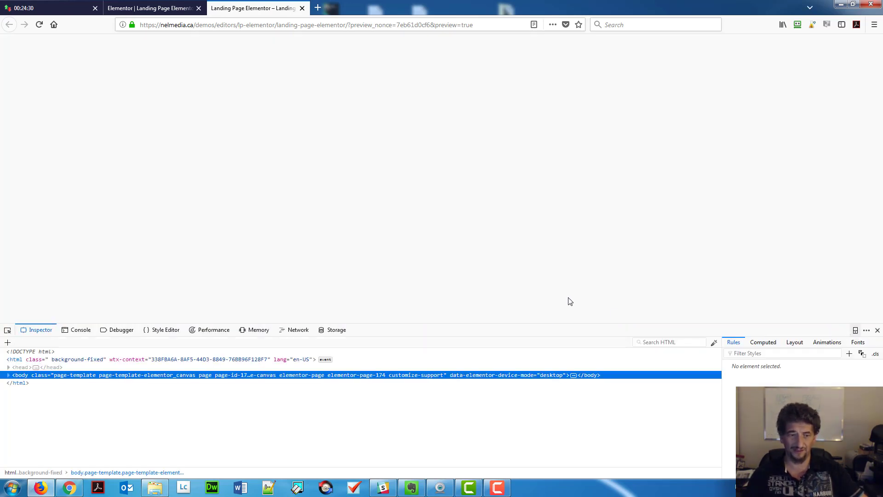
{"action": "key", "text": "ctrl+shift+m"}
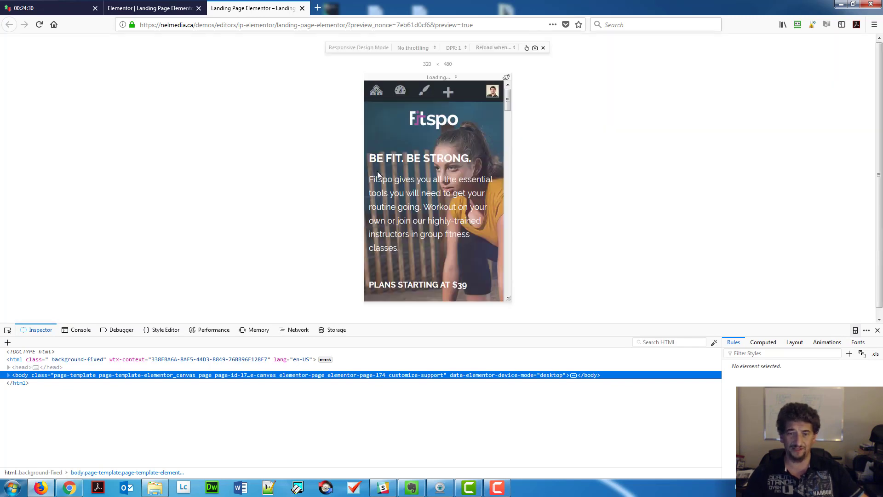
{"action": "left_click", "coordinate": [432, 77]}
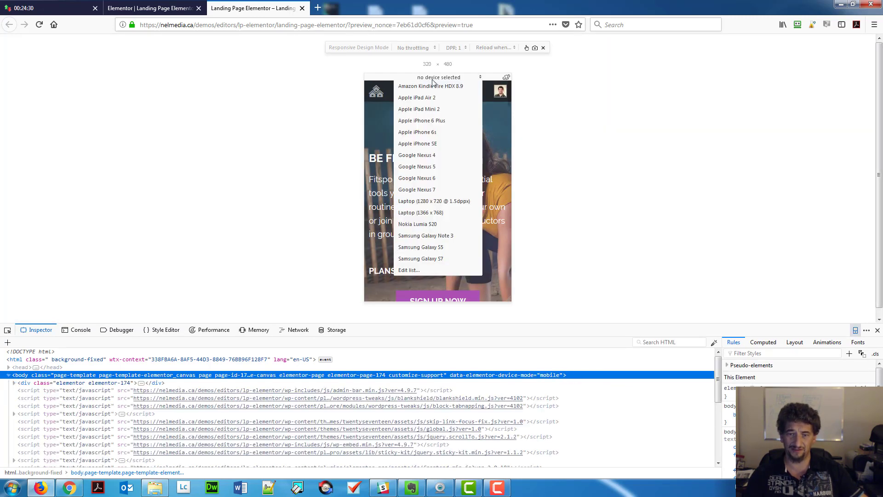
{"action": "left_click", "coordinate": [432, 134]}
{"action": "scroll", "coordinate": [474, 199], "scroll_direction": "down", "scroll_amount": 5}
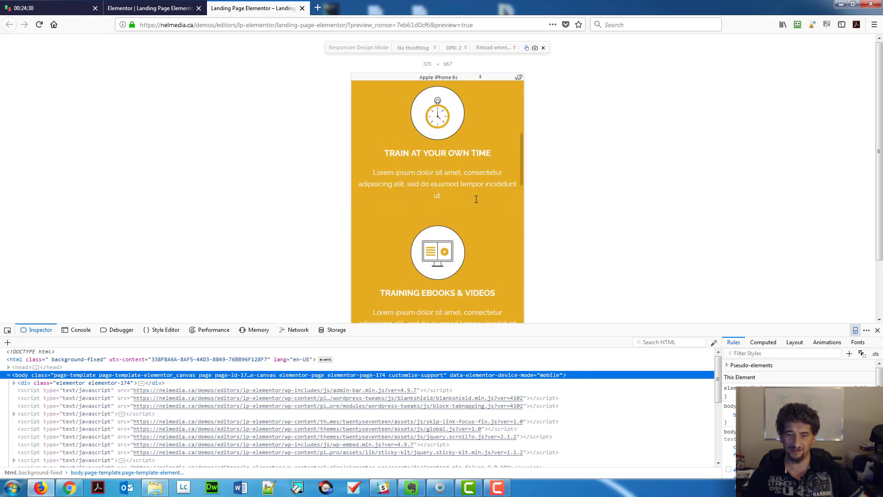
{"action": "scroll", "coordinate": [475, 203], "scroll_direction": "down", "scroll_amount": 8}
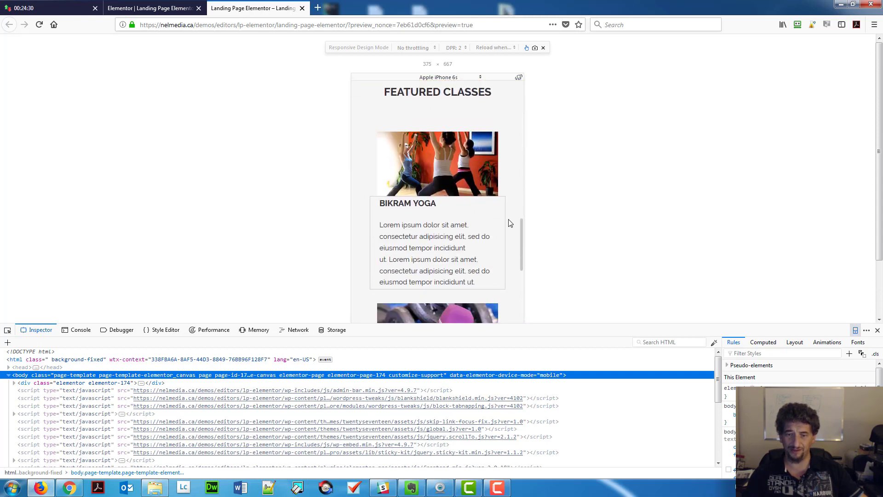
{"action": "left_click", "coordinate": [449, 80]}
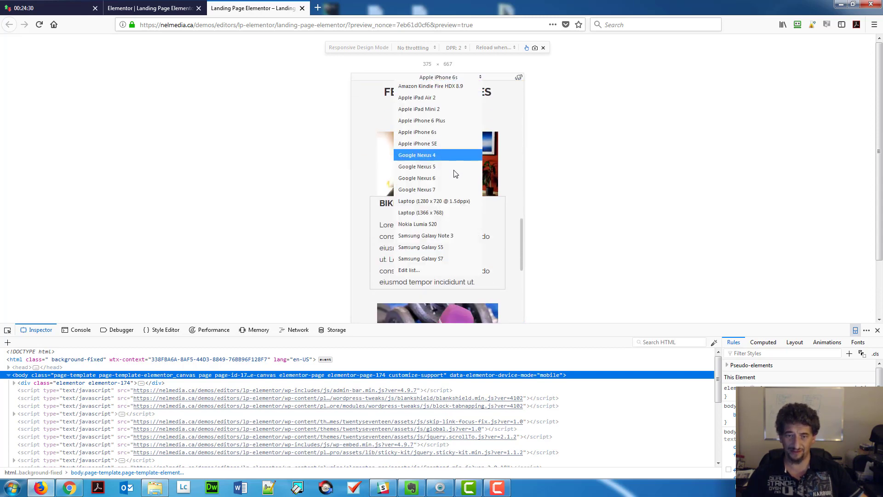
{"action": "left_click", "coordinate": [447, 144]}
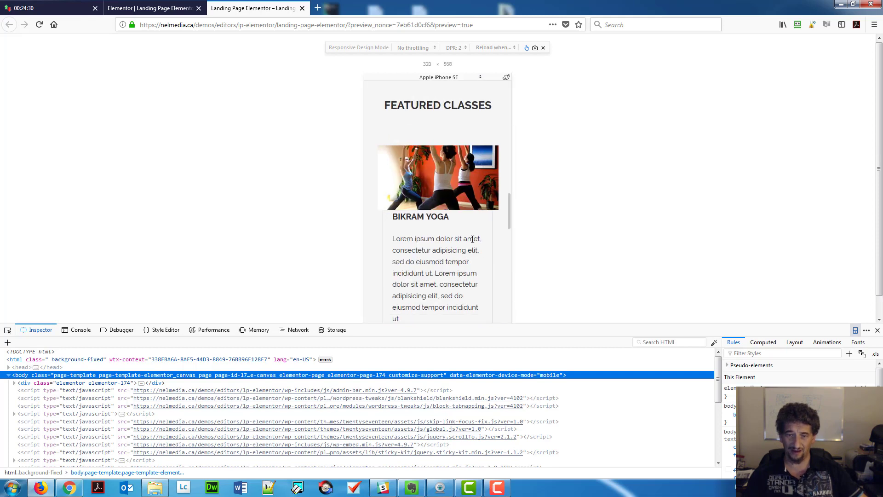
{"action": "left_click", "coordinate": [424, 82]}
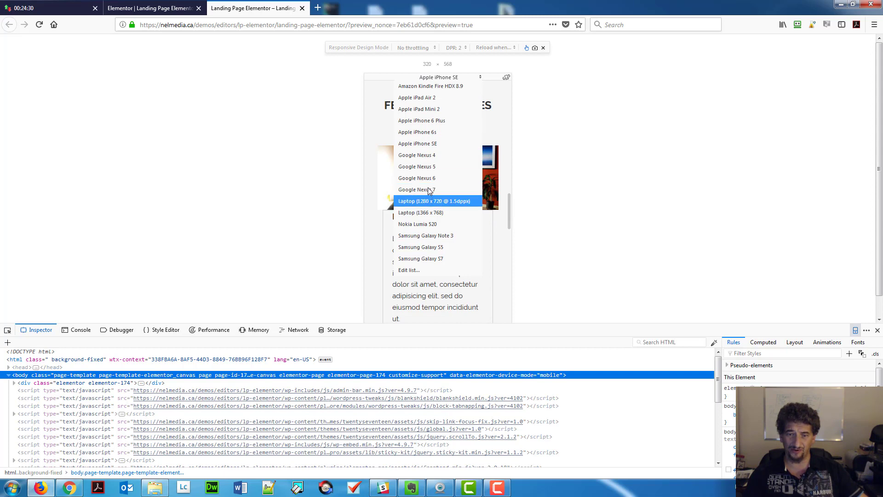
{"action": "left_click", "coordinate": [430, 176]}
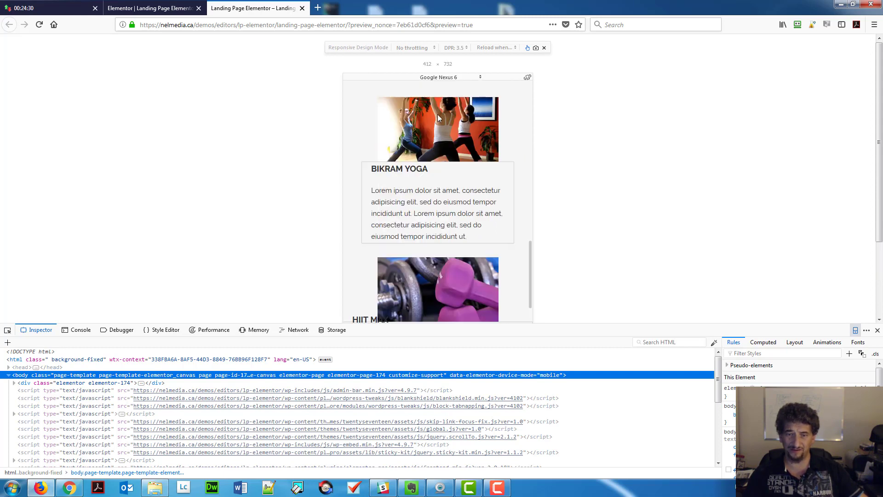
{"action": "left_click", "coordinate": [440, 79]}
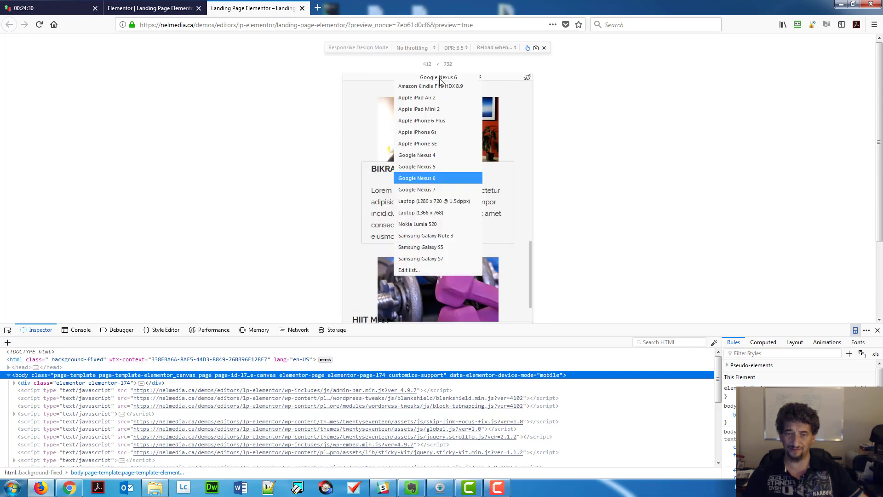
{"action": "left_click", "coordinate": [434, 166]}
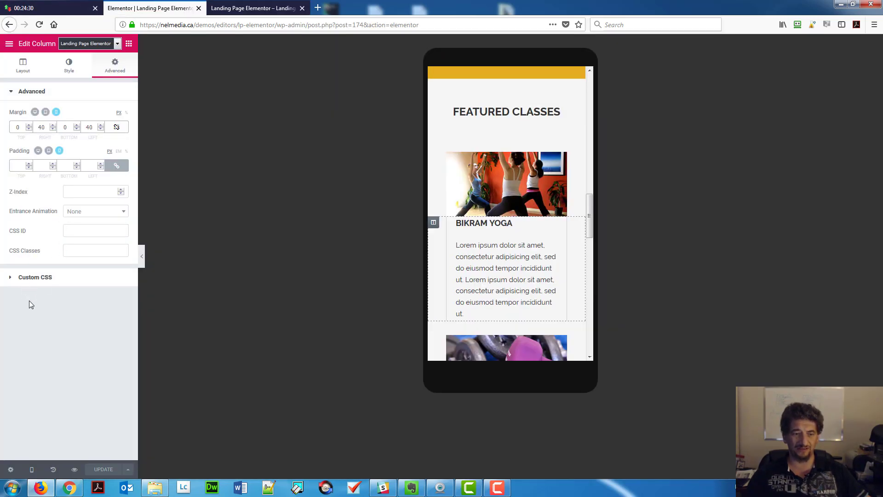
Relink the Bikram Yoga column's margins so all sides reset to 0, then select its section.
{"action": "left_click", "coordinate": [26, 283]}
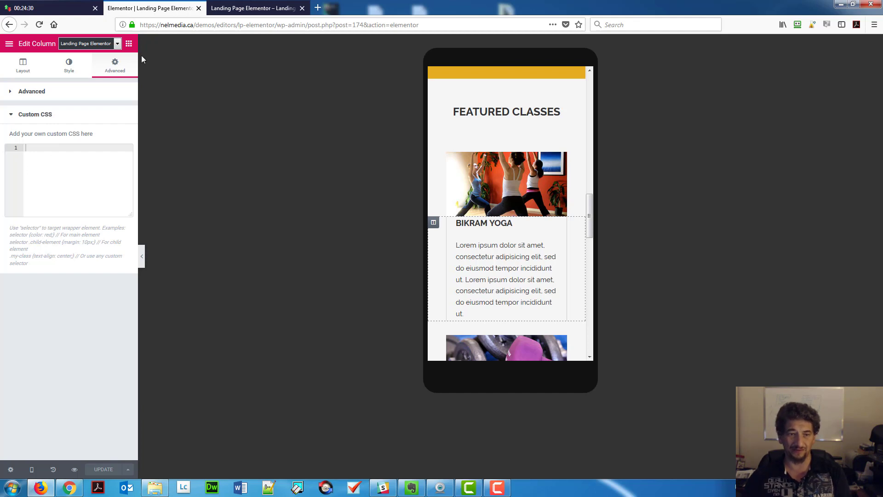
{"action": "left_click", "coordinate": [64, 92]}
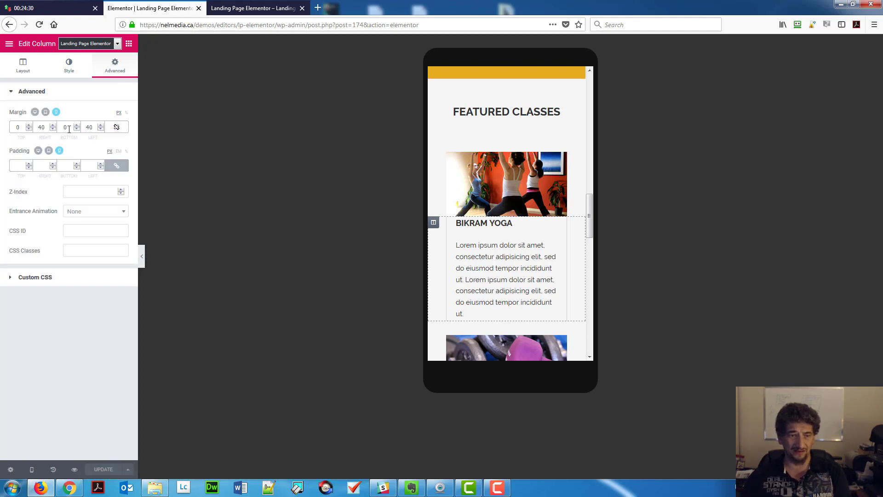
{"action": "left_click", "coordinate": [116, 127]}
{"action": "double_click", "coordinate": [17, 127]}
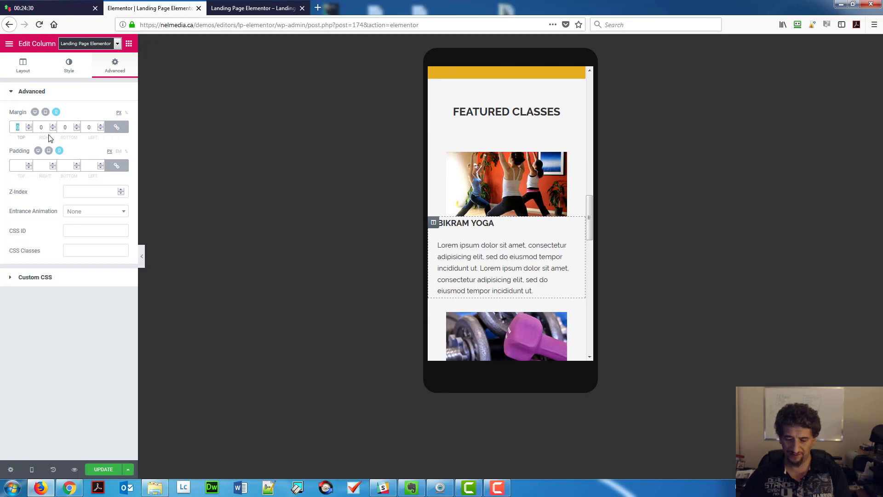
{"action": "left_click", "coordinate": [90, 288]}
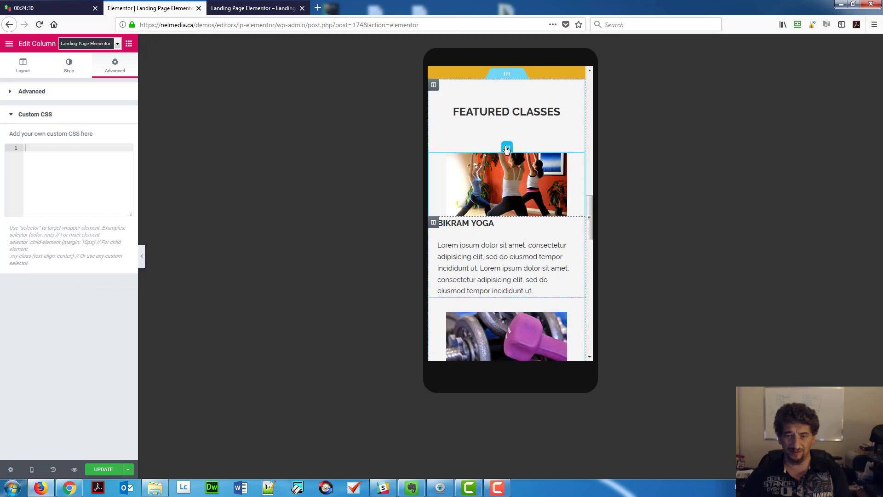
{"action": "left_click", "coordinate": [507, 147]}
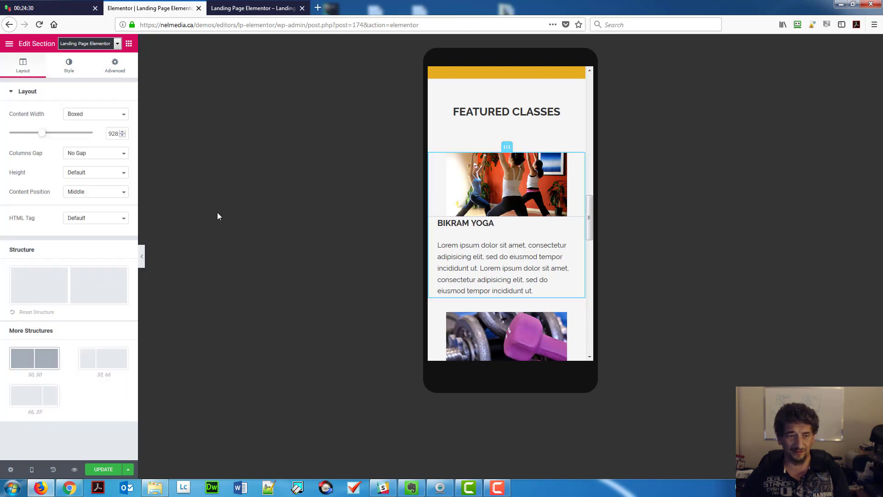
Give the Bikram Yoga section the CSS class fixWidth and expand its Custom CSS panel.
{"action": "left_click", "coordinate": [115, 67]}
{"action": "left_click", "coordinate": [84, 249]}
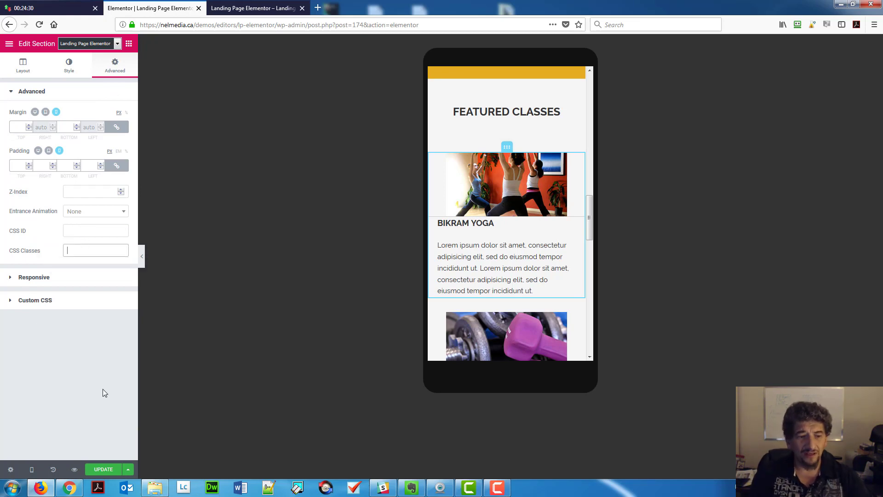
{"action": "type", "text": "f"}
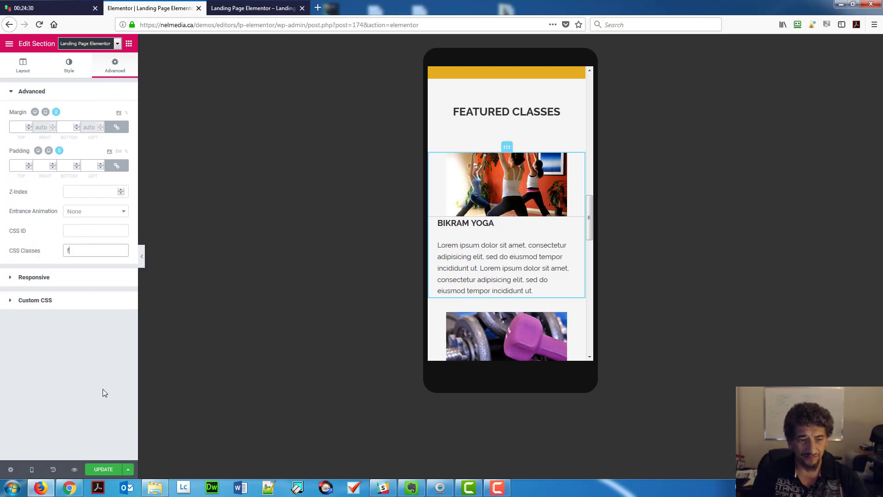
{"action": "type", "text": "ixWidth"}
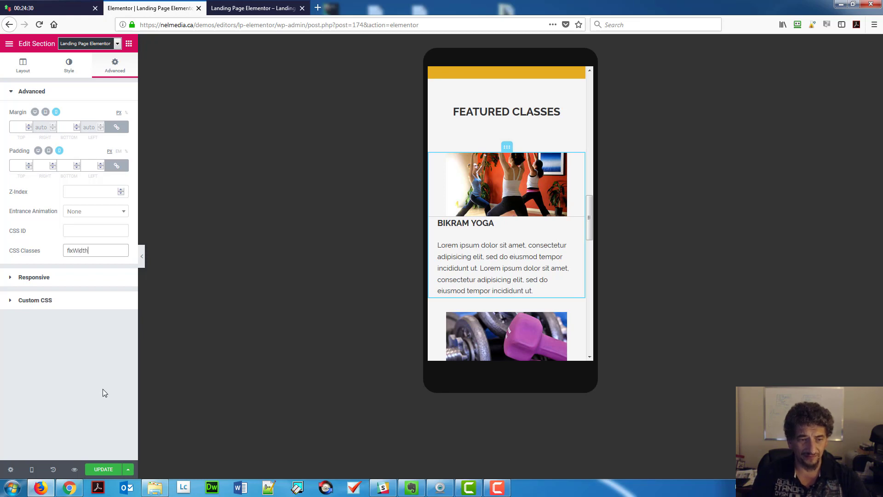
{"action": "key", "text": "ctrl+a"}
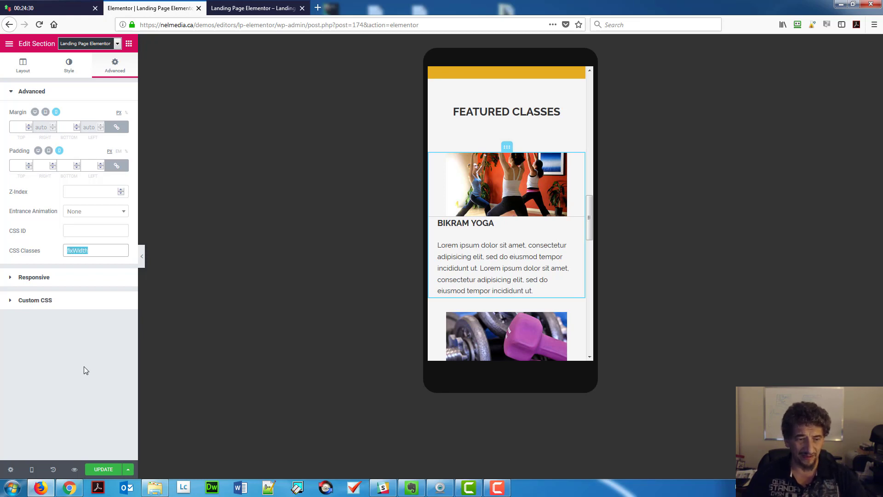
{"action": "left_click", "coordinate": [77, 303]}
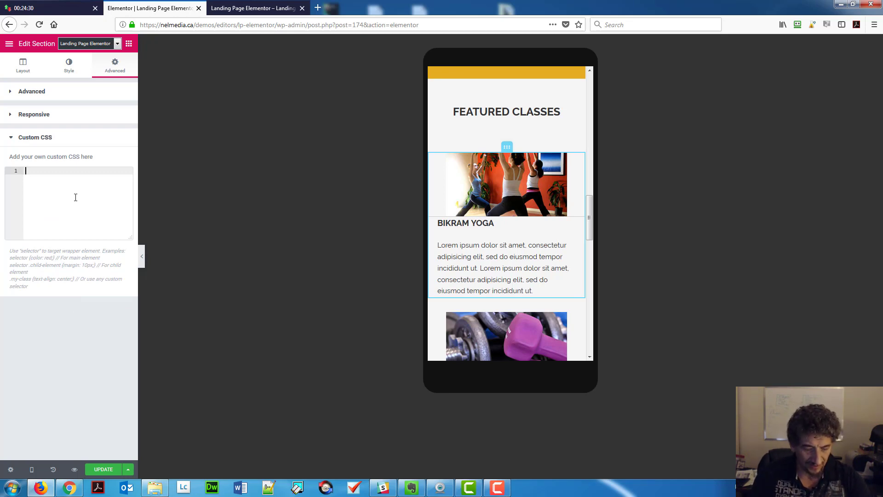
Write a max-width 767px media query giving .fixWidth max-width 263px and margin 0 auto.
{"action": "type", "text": "@media "}
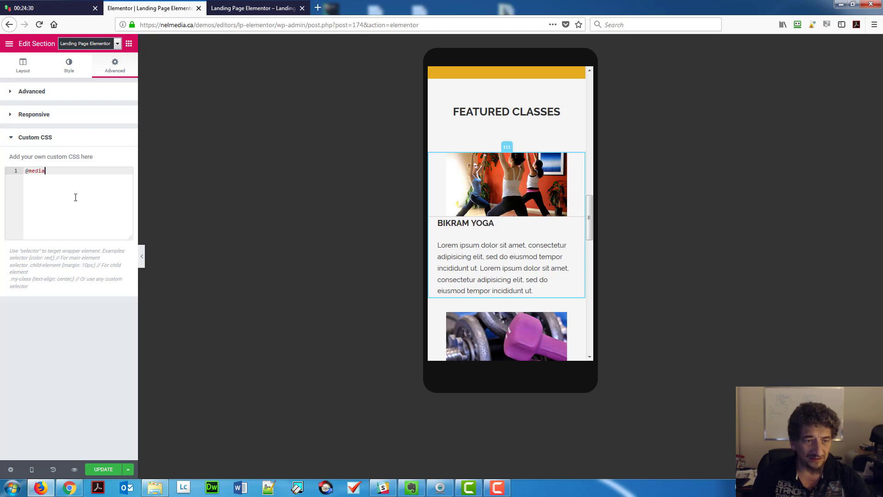
{"action": "type", "text": "screen"}
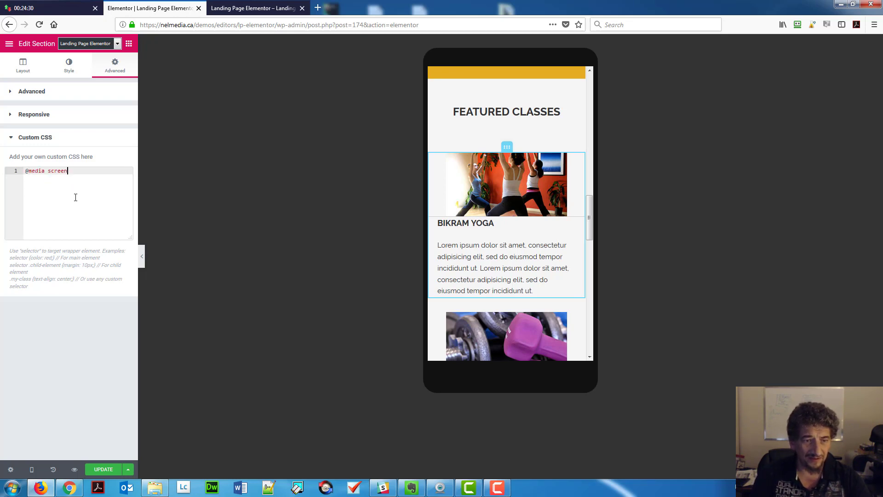
{"action": "type", "text": " and "}
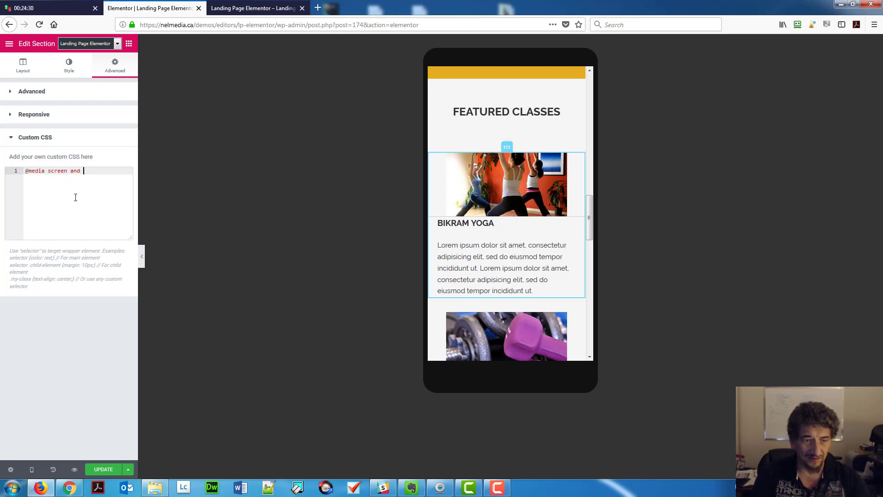
{"action": "type", "text": "(max"}
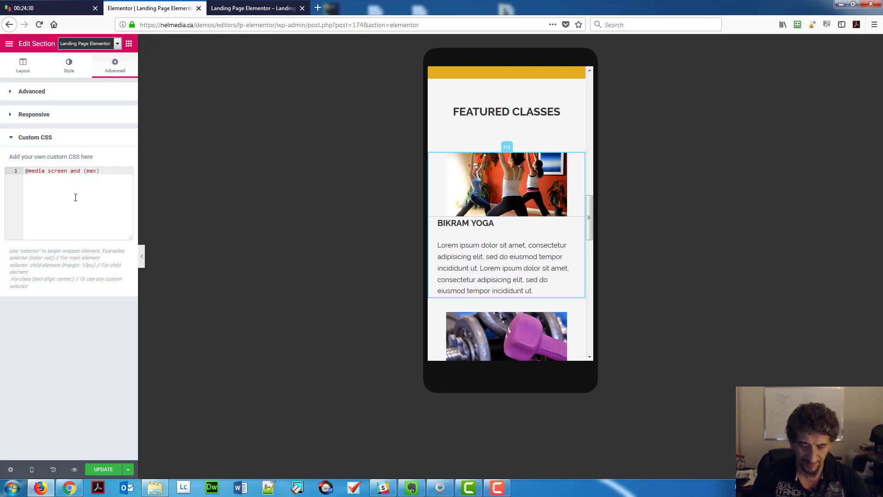
{"action": "type", "text": "-width:"}
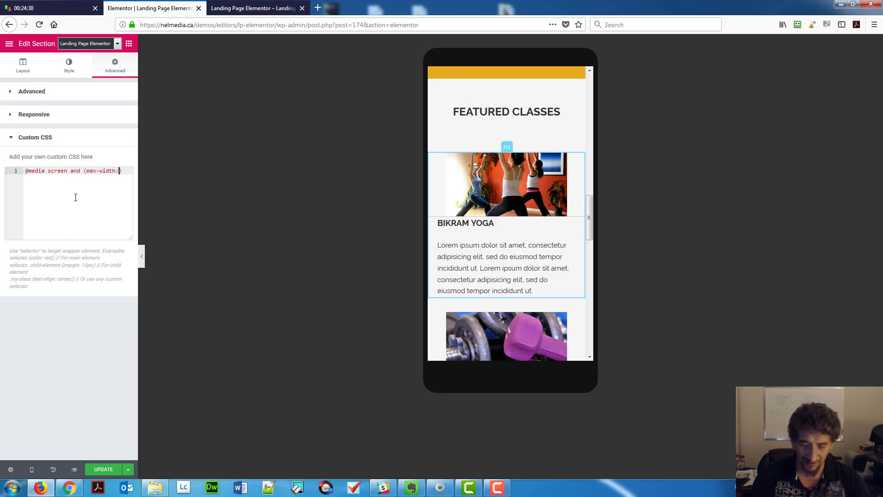
{"action": "type", "text": " 767px"}
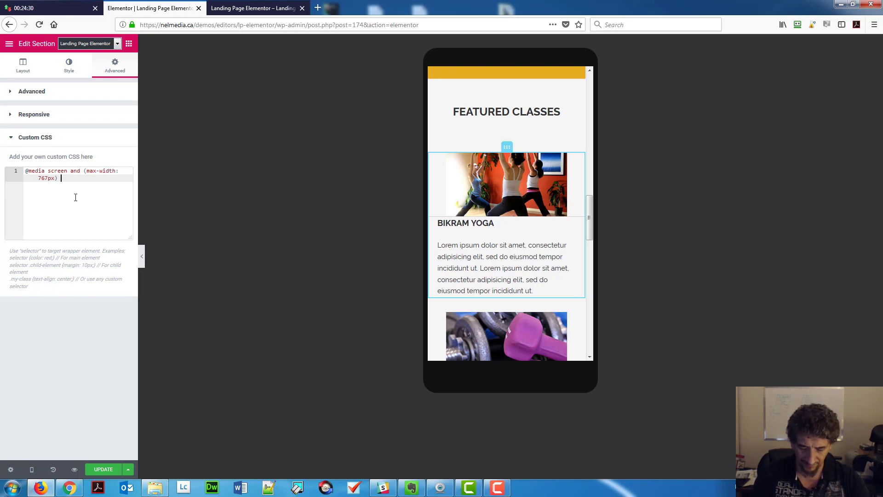
{"action": "type", "text": ") {"}
{"action": "key", "text": "Return"}
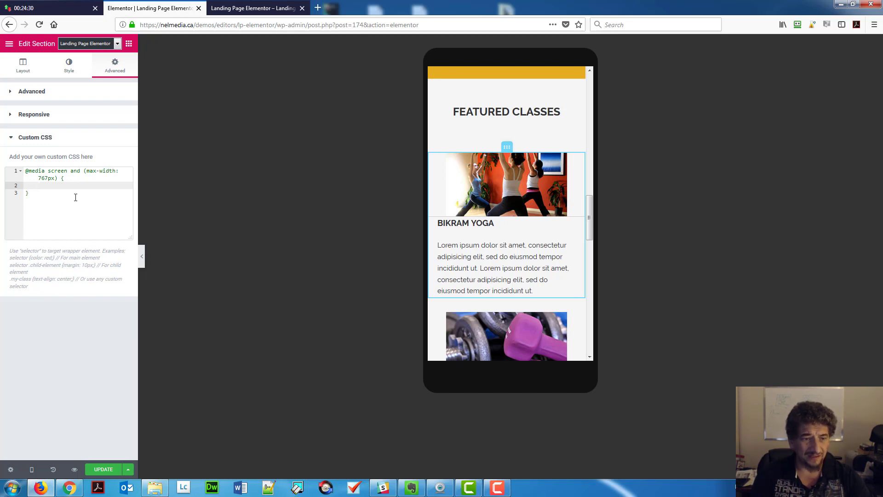
{"action": "type", "text": "."}
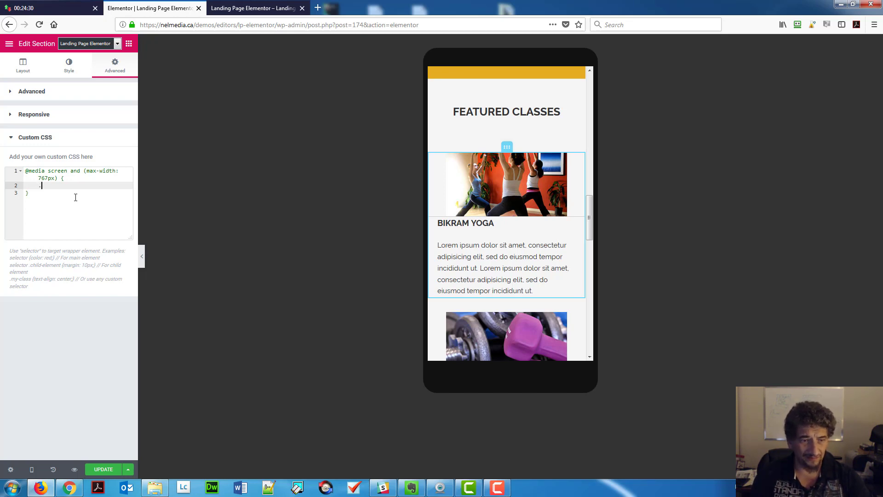
{"action": "type", "text": "fixWidth"}
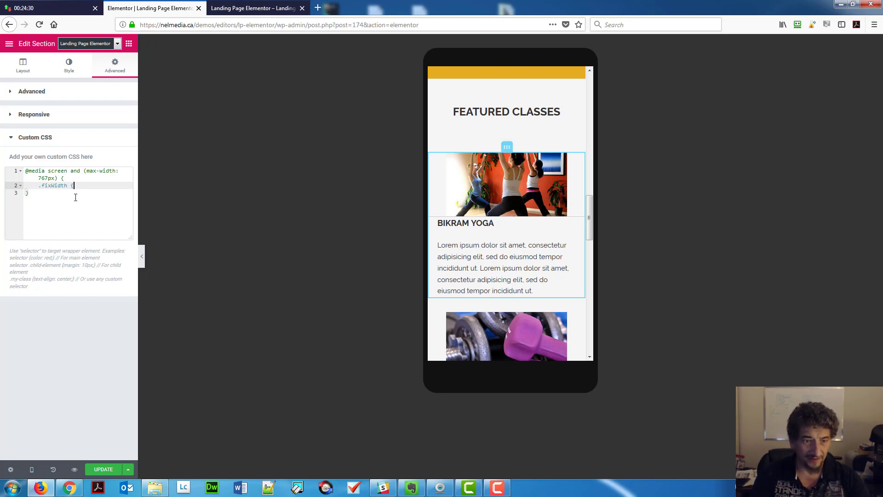
{"action": "type", "text": " {"}
{"action": "key", "text": "Return"}
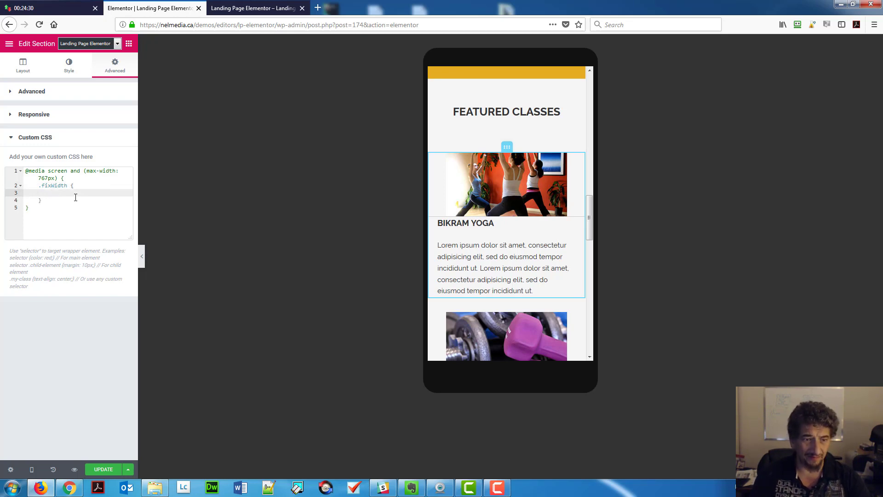
{"action": "type", "text": "max"}
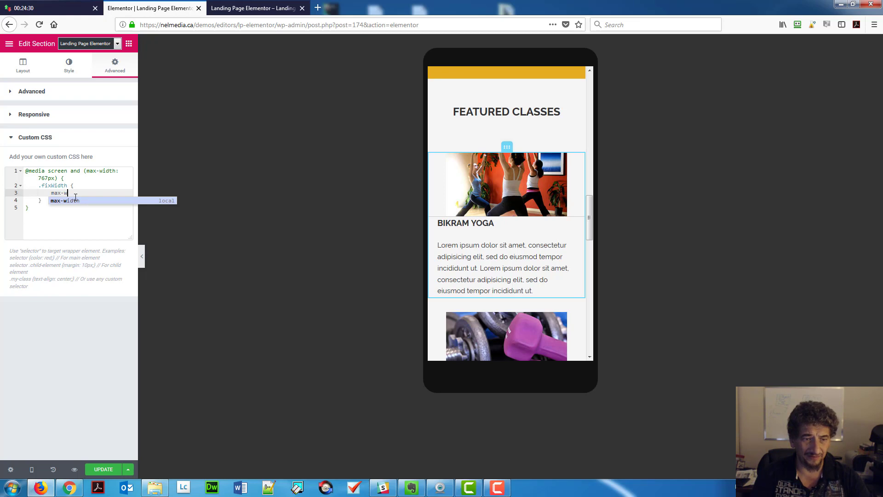
{"action": "type", "text": "-w"}
{"action": "key", "text": "Return"}
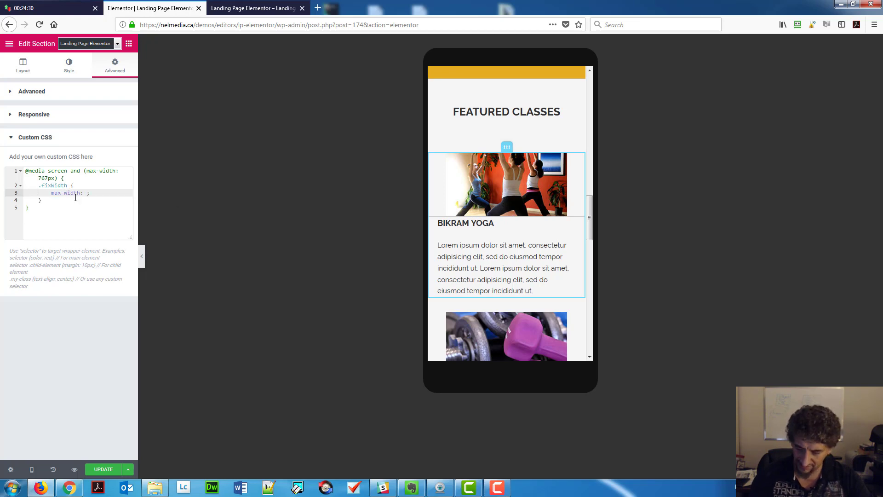
{"action": "type", "text": "263p"}
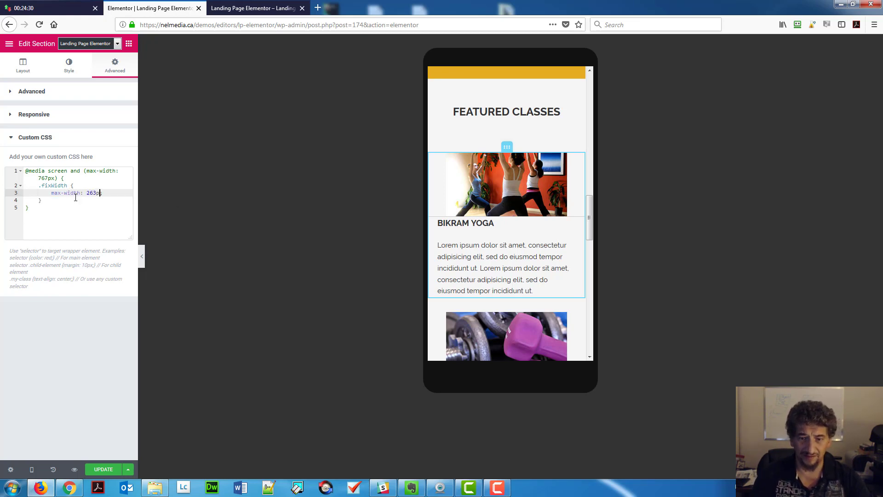
{"action": "type", "text": "x;"}
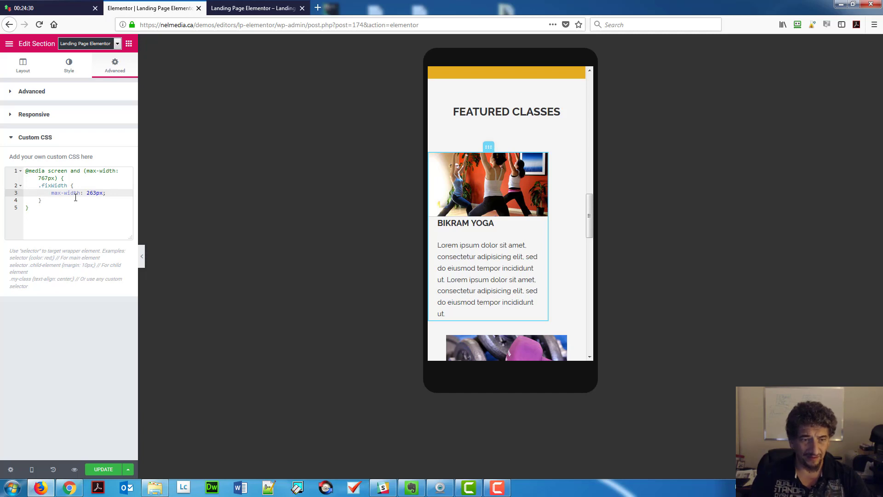
{"action": "key", "text": "Return"}
{"action": "type", "text": "mar"}
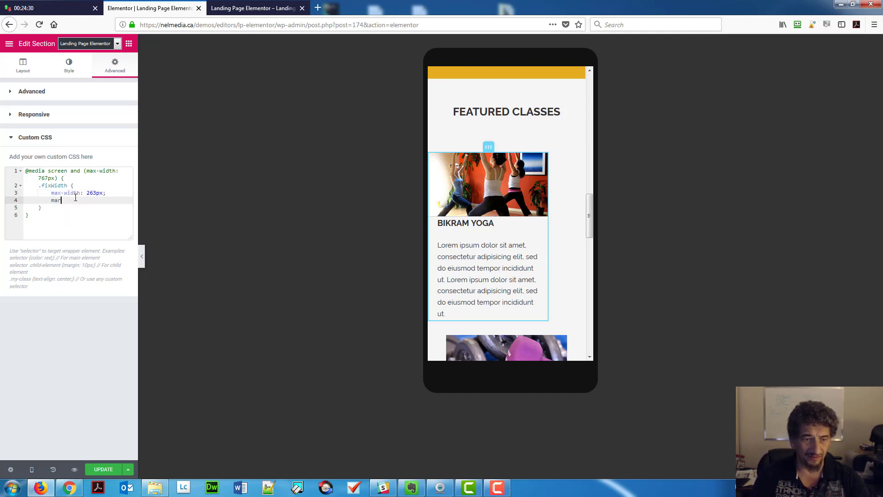
{"action": "type", "text": "gin: 0 auto;"}
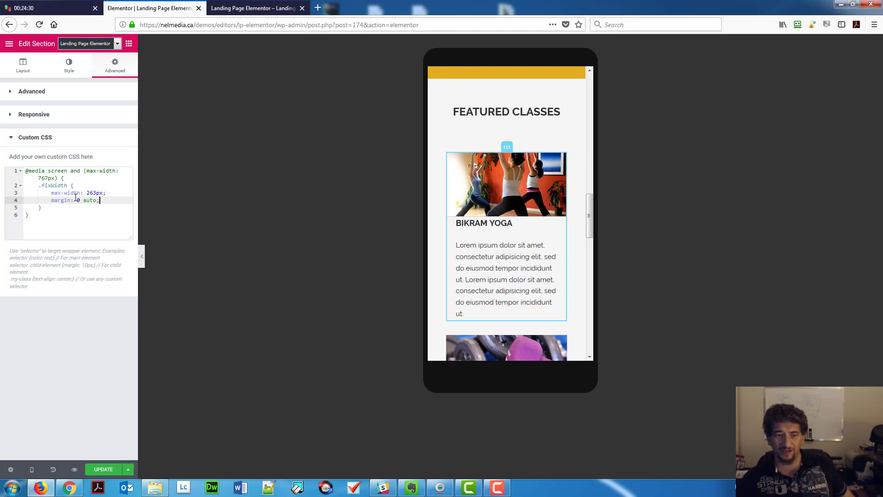
{"action": "scroll", "coordinate": [506, 253], "scroll_direction": "down", "scroll_amount": 3}
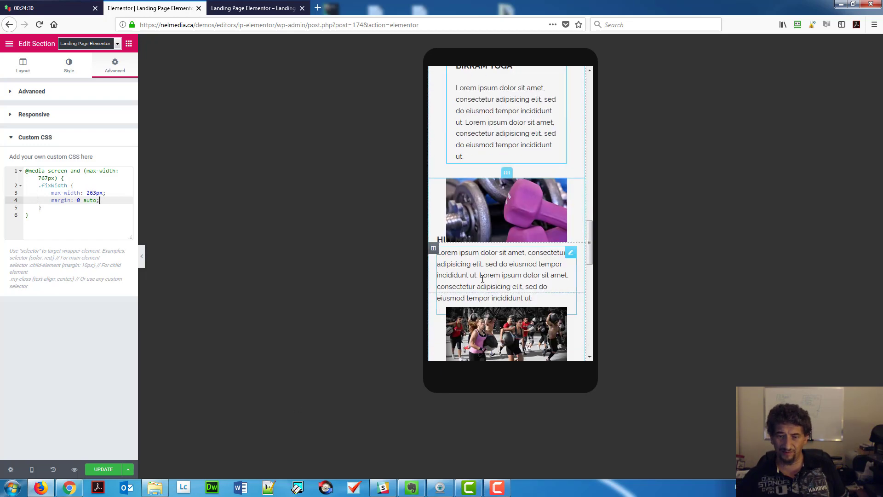
Add the fixWidth CSS class to the dumbbell card's section.
{"action": "left_click", "coordinate": [508, 179]}
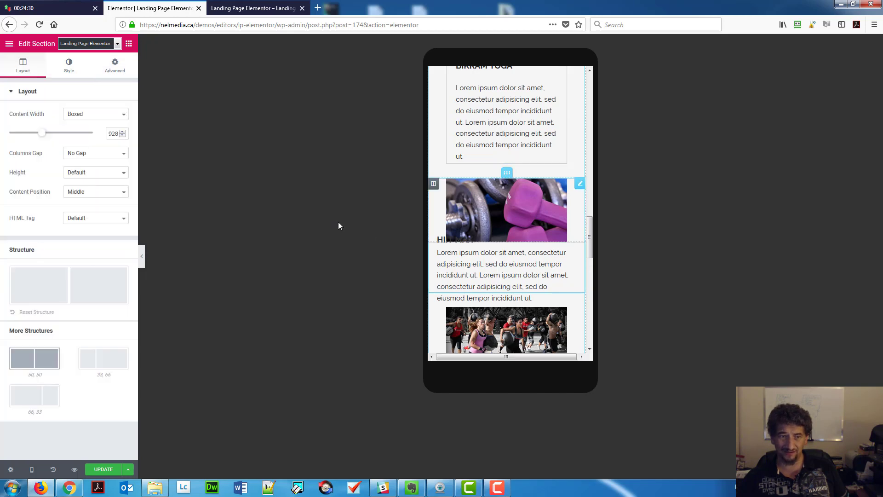
{"action": "left_click", "coordinate": [115, 65]}
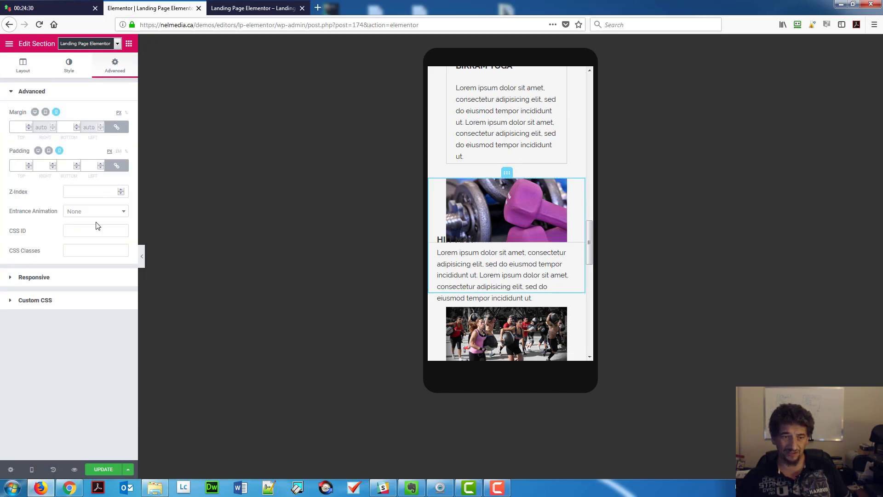
{"action": "left_click", "coordinate": [95, 250]}
{"action": "type", "text": "fixWidth"}
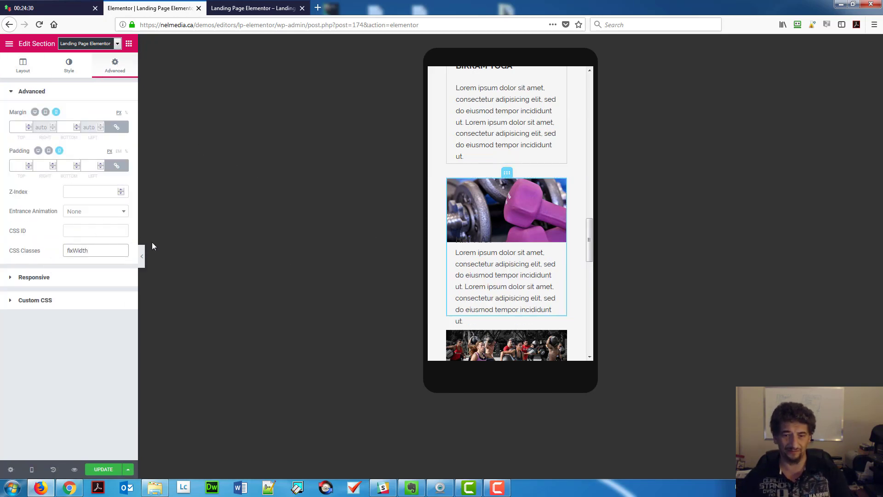
{"action": "scroll", "coordinate": [518, 280], "scroll_direction": "down", "scroll_amount": 4}
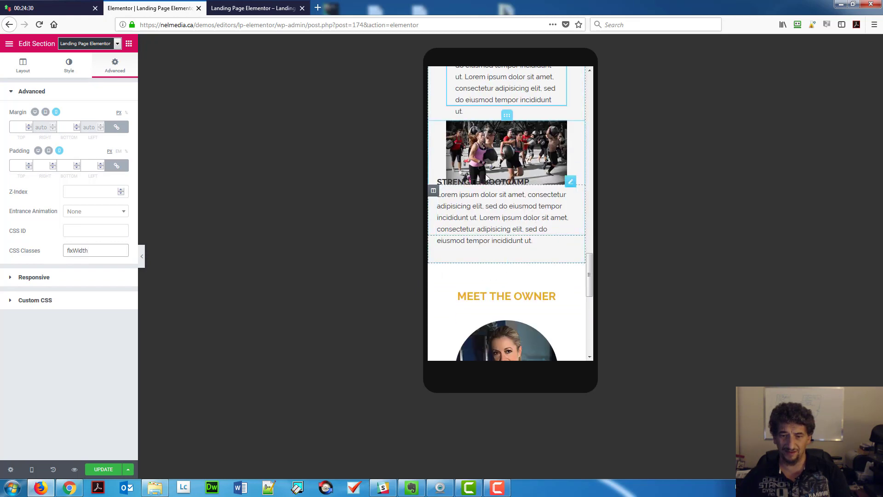
Paste the fixWidth class onto the Strength Bootcamp image column and save the page.
{"action": "left_click", "coordinate": [507, 118]}
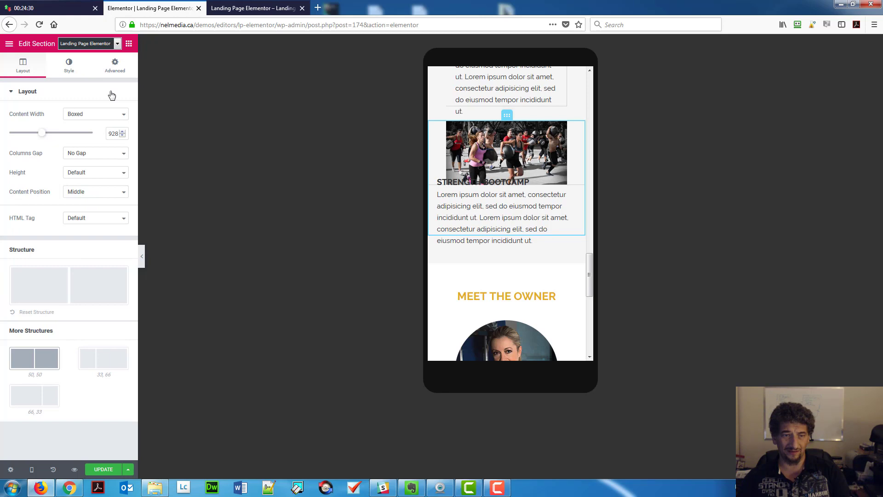
{"action": "left_click", "coordinate": [130, 45]}
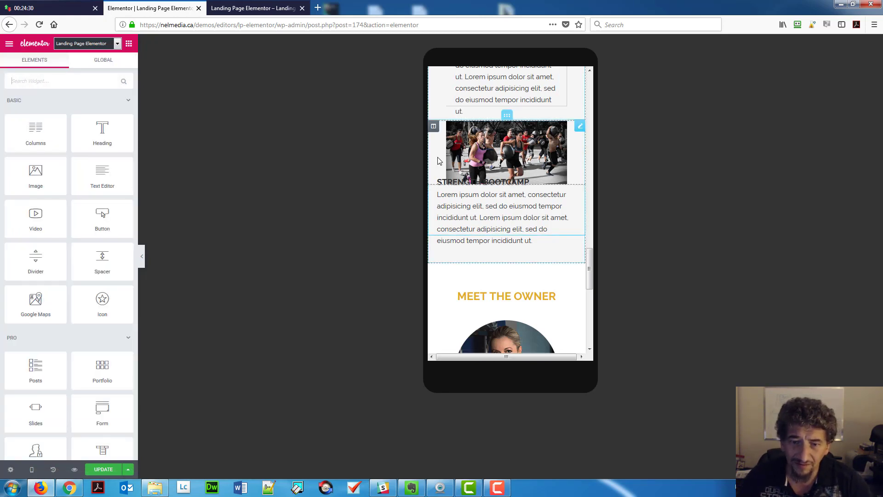
{"action": "left_click", "coordinate": [436, 130]}
{"action": "left_click", "coordinate": [434, 127]}
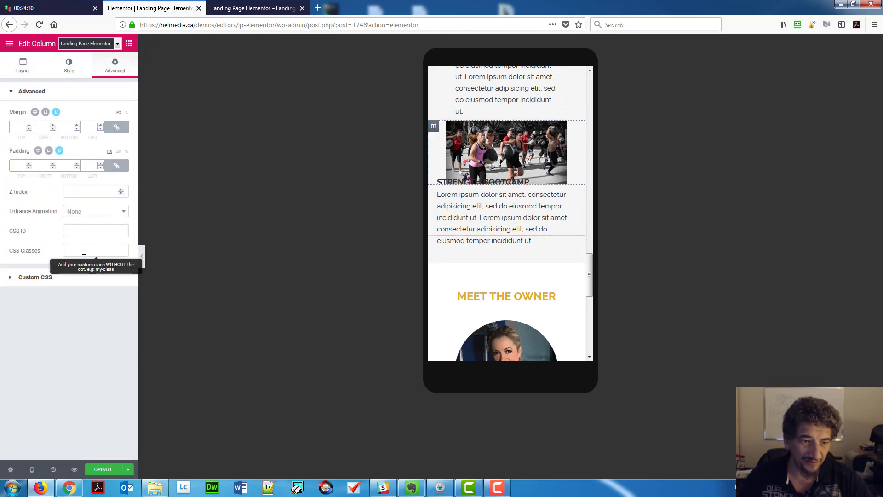
{"action": "left_click", "coordinate": [83, 251]}
{"action": "type", "text": "fixWidth"}
{"action": "left_click", "coordinate": [87, 373]}
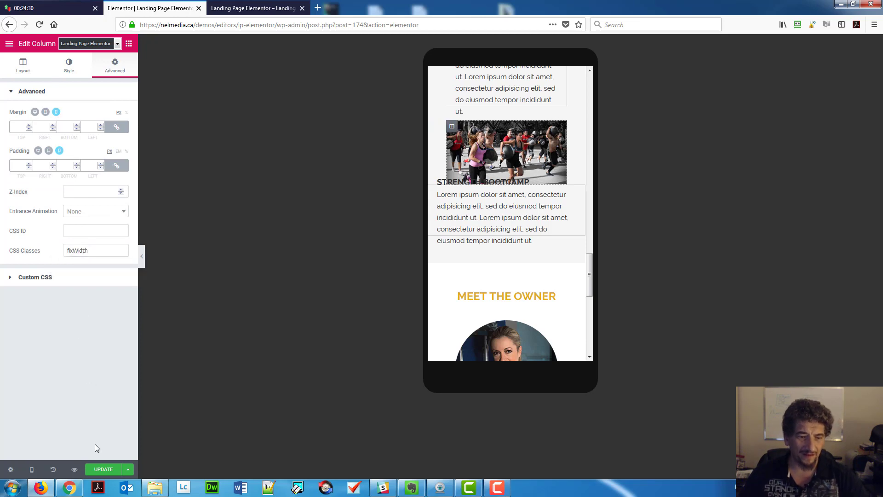
{"action": "left_click", "coordinate": [101, 473]}
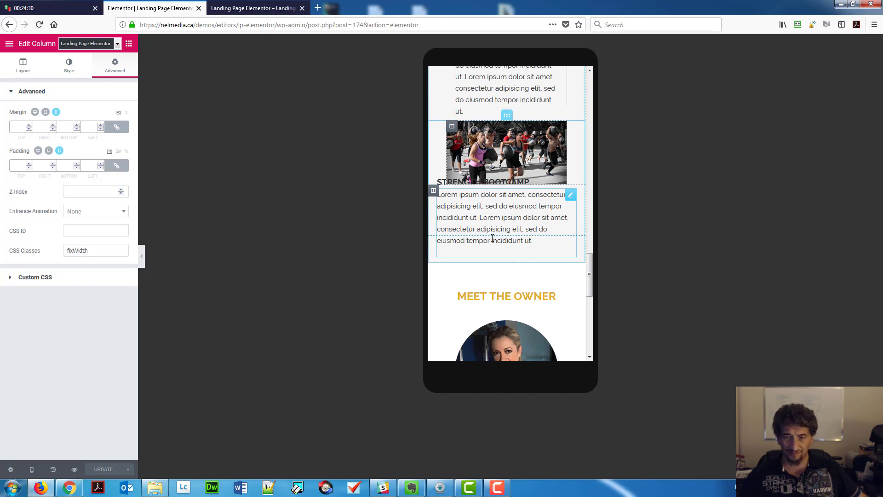
Move fixWidth from the Strength Bootcamp column to its section and save the page.
{"action": "left_click", "coordinate": [507, 116]}
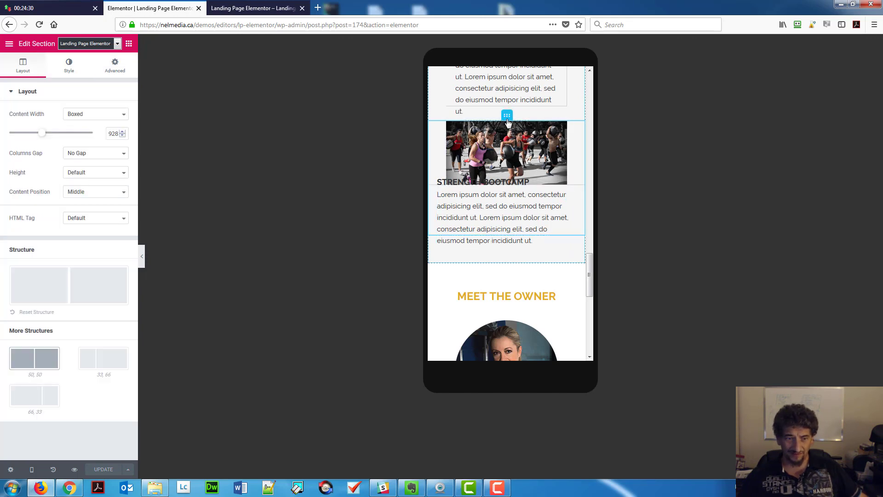
{"action": "left_click", "coordinate": [114, 66]}
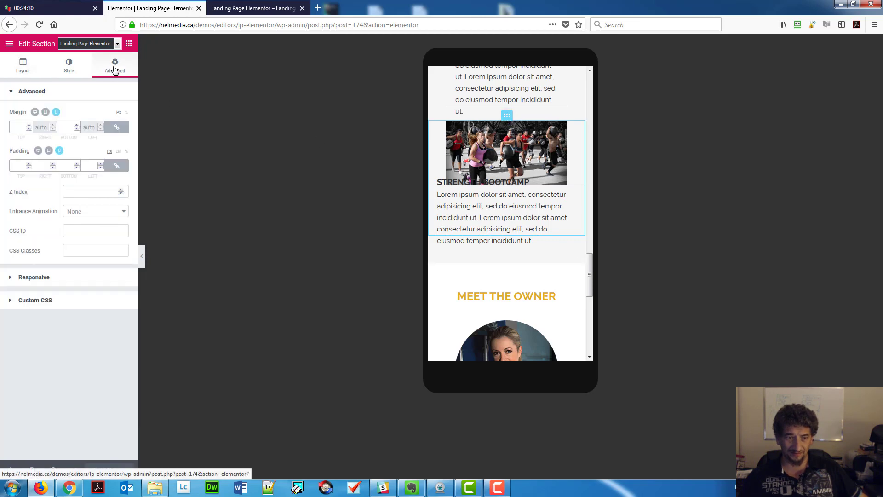
{"action": "left_click", "coordinate": [107, 249]}
{"action": "type", "text": "fixWidth"}
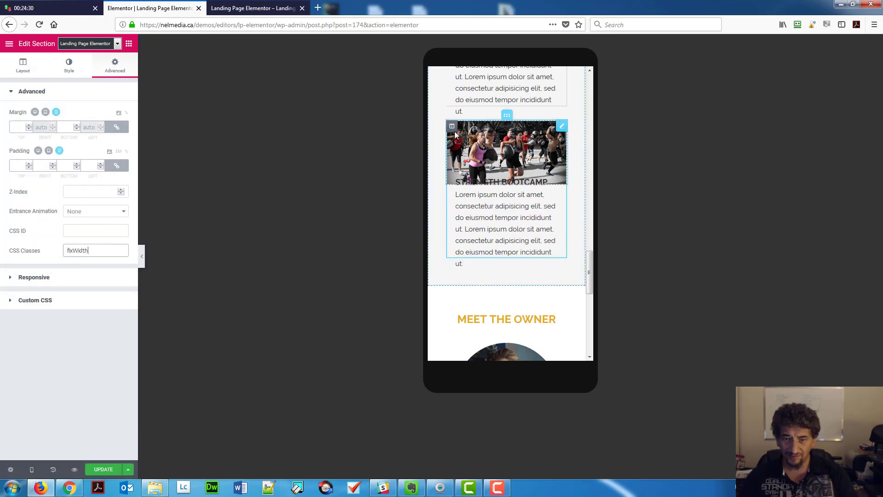
{"action": "left_click", "coordinate": [452, 126]}
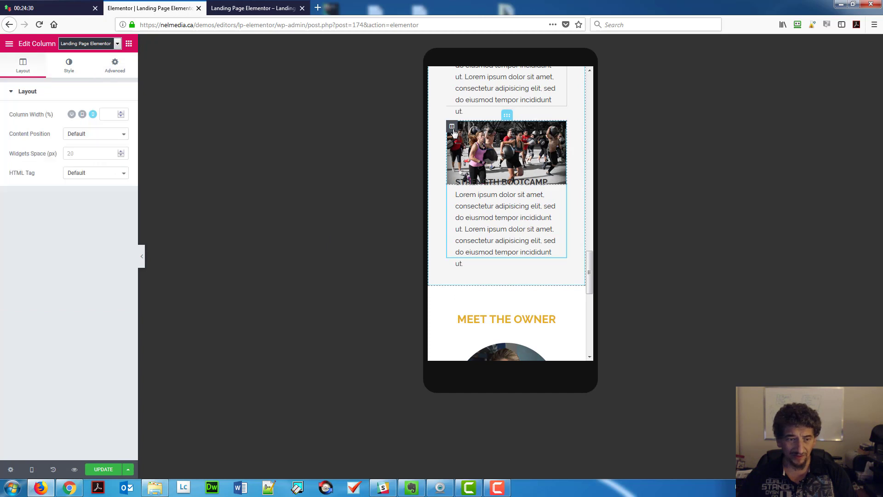
{"action": "left_click", "coordinate": [112, 65]}
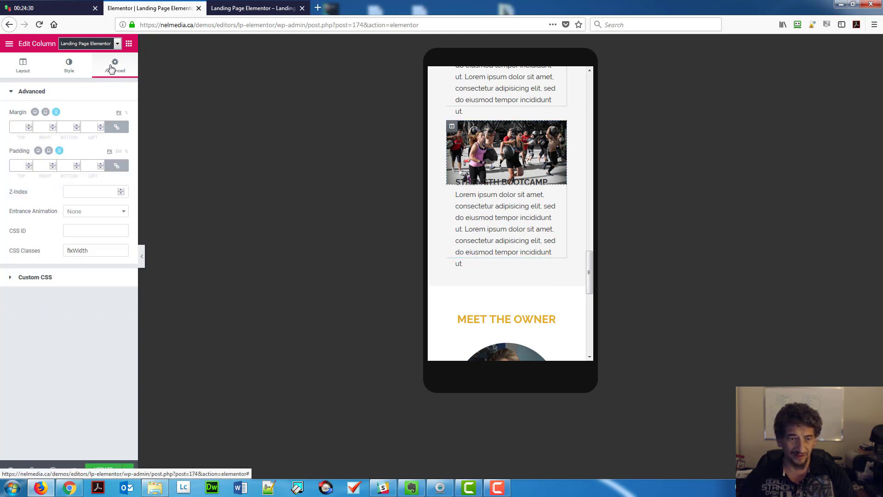
{"action": "double_click", "coordinate": [98, 251]}
{"action": "key", "text": "BackSpace"}
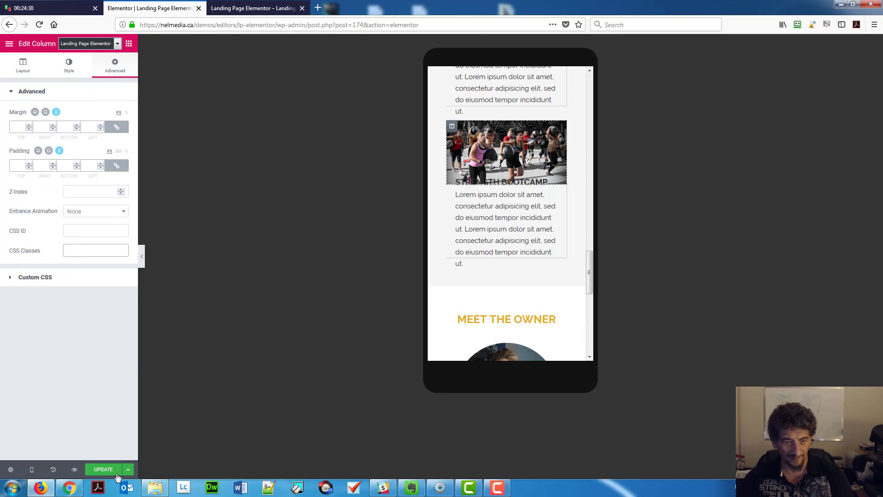
{"action": "left_click", "coordinate": [103, 469]}
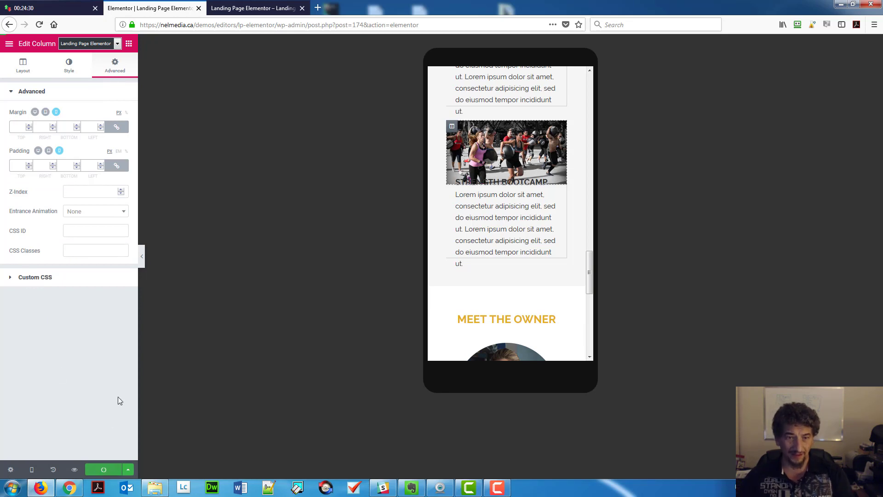
{"action": "left_click", "coordinate": [242, 9]}
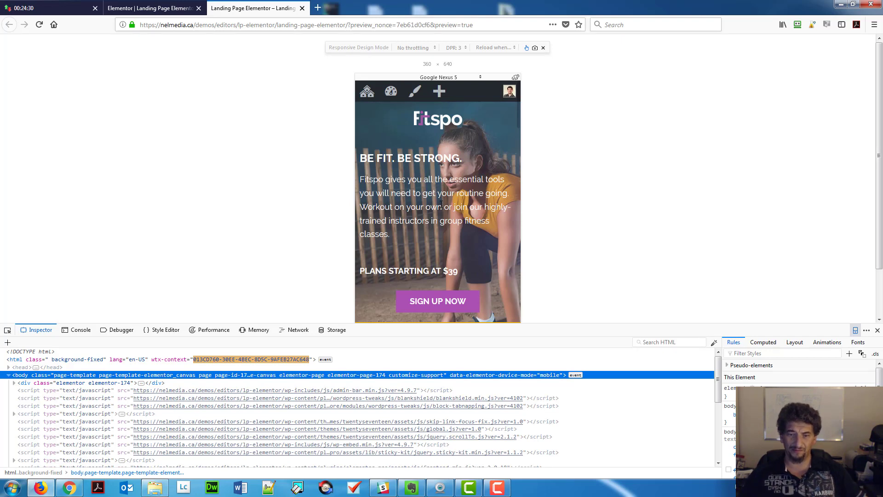
{"action": "key", "text": "F5"}
{"action": "scroll", "coordinate": [437, 201], "scroll_direction": "down", "scroll_amount": 2}
{"action": "scroll", "coordinate": [436, 202], "scroll_direction": "down", "scroll_amount": 10}
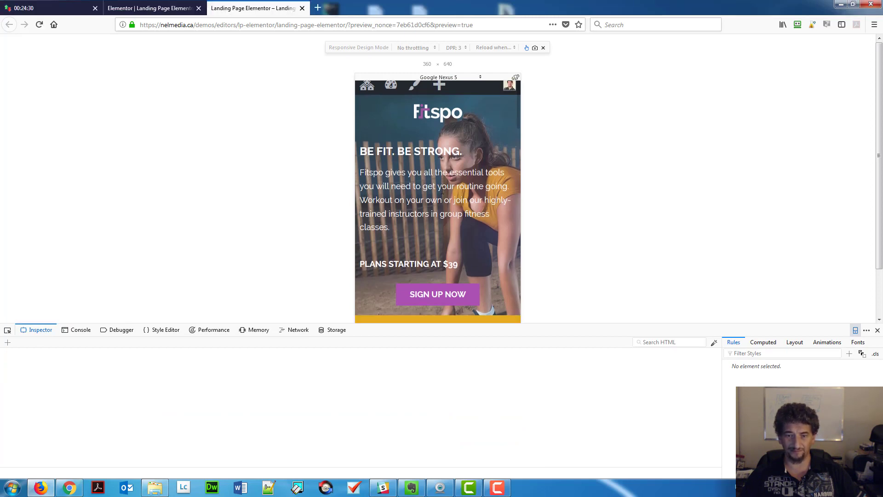
{"action": "scroll", "coordinate": [443, 185], "scroll_direction": "down", "scroll_amount": 10}
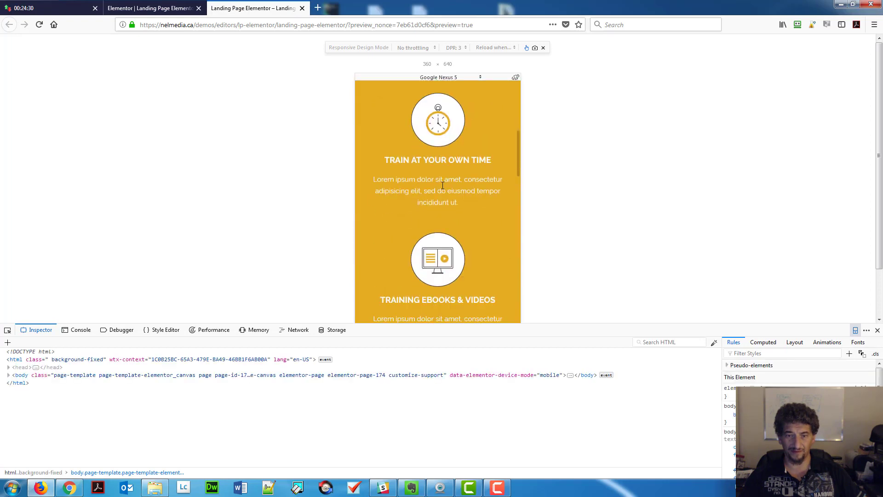
{"action": "scroll", "coordinate": [442, 186], "scroll_direction": "down", "scroll_amount": 10}
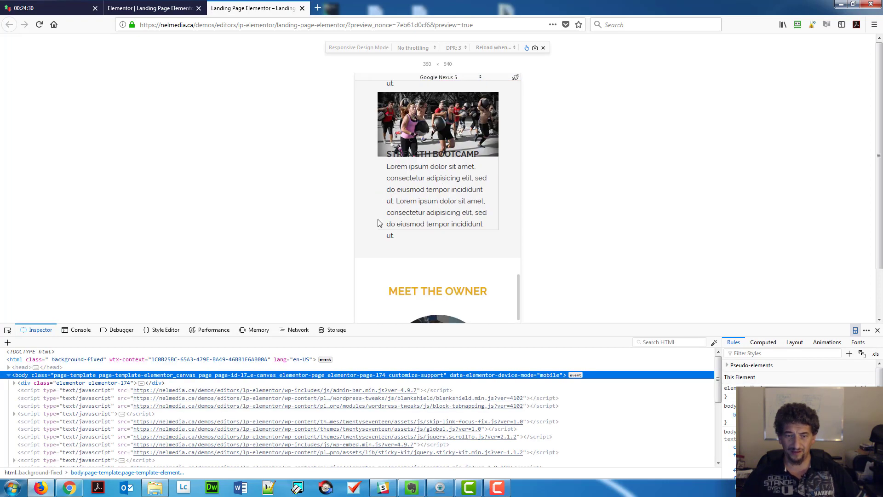
{"action": "scroll", "coordinate": [382, 182], "scroll_direction": "up", "scroll_amount": 2}
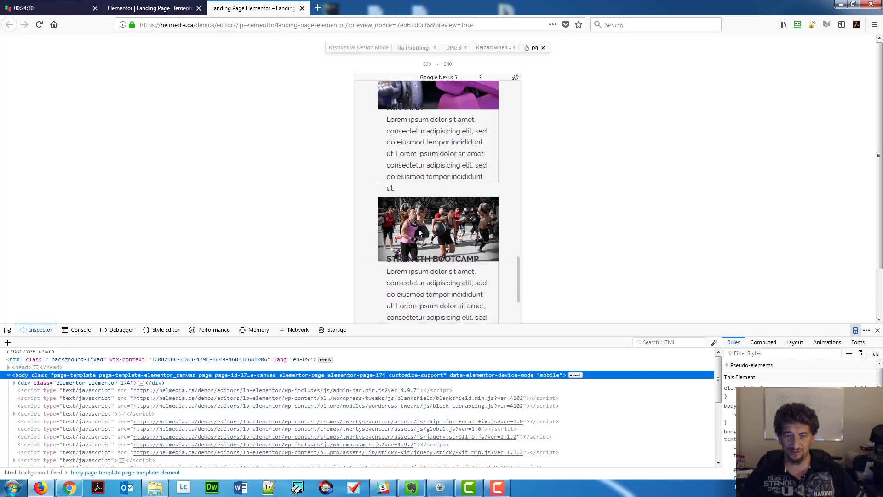
{"action": "scroll", "coordinate": [418, 228], "scroll_direction": "up", "scroll_amount": 1}
{"action": "scroll", "coordinate": [428, 186], "scroll_direction": "up", "scroll_amount": 2}
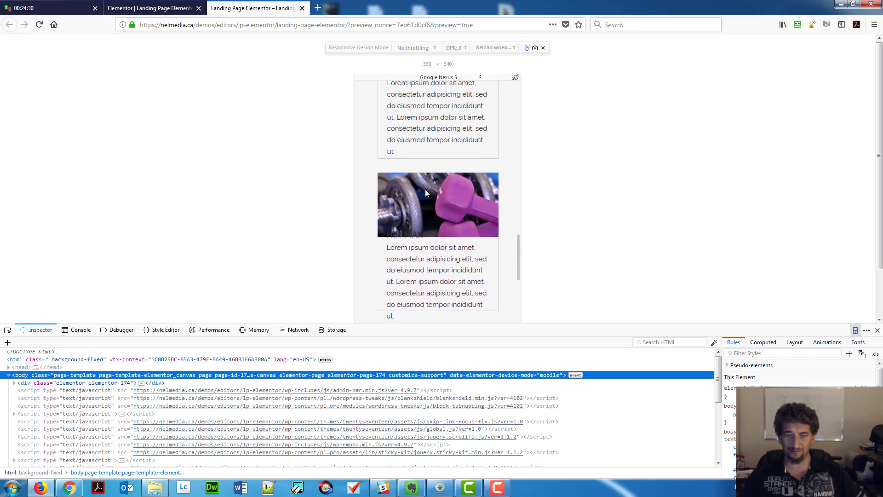
{"action": "scroll", "coordinate": [427, 203], "scroll_direction": "up", "scroll_amount": 1}
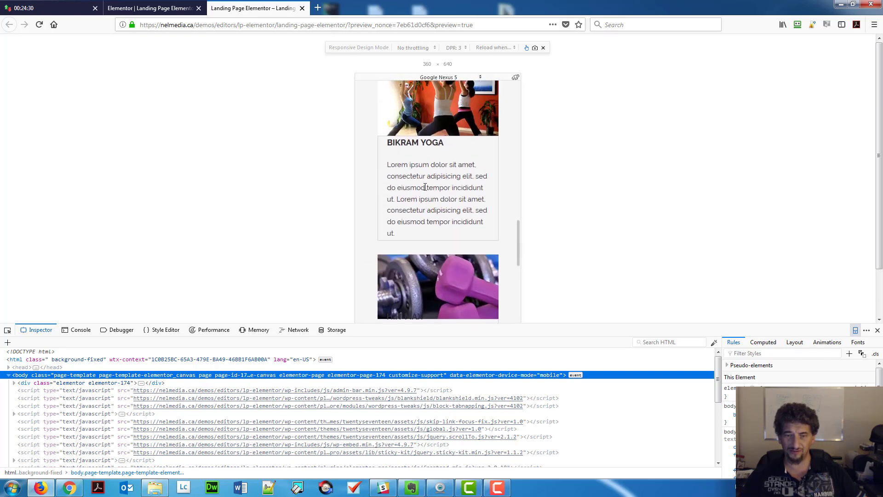
{"action": "left_click", "coordinate": [150, 8]}
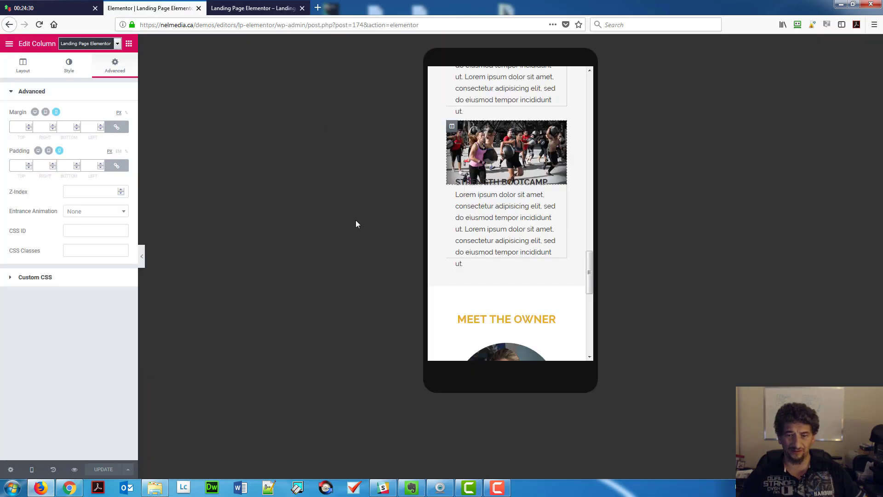
Set the dumbbell card column's margins and padding to 0, then right and bottom padding to 20.
{"action": "scroll", "coordinate": [456, 205], "scroll_direction": "up", "scroll_amount": 3}
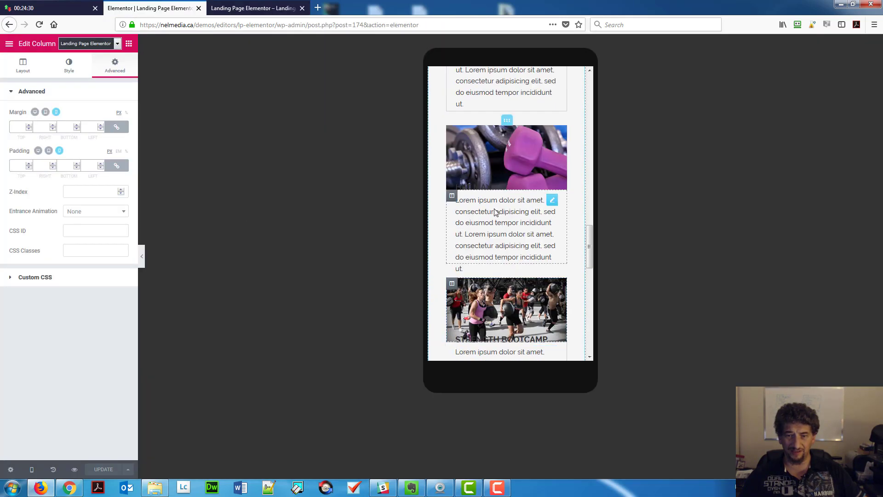
{"action": "left_click", "coordinate": [452, 201]}
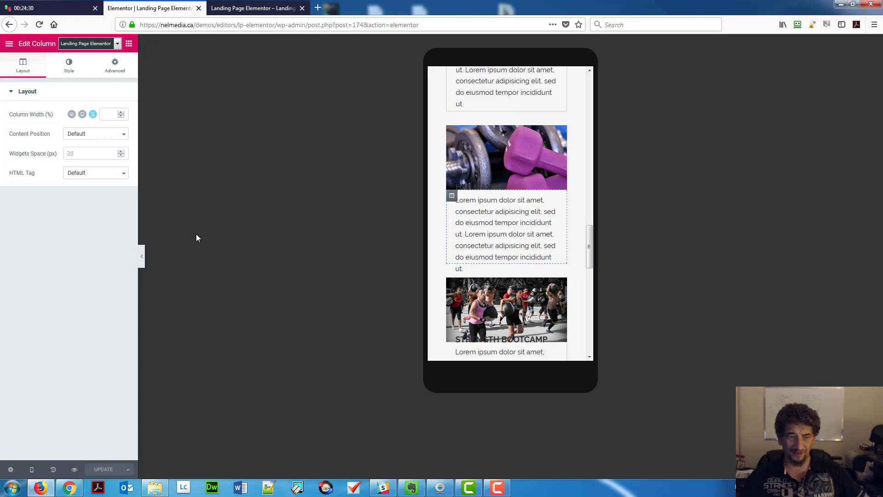
{"action": "left_click", "coordinate": [115, 66]}
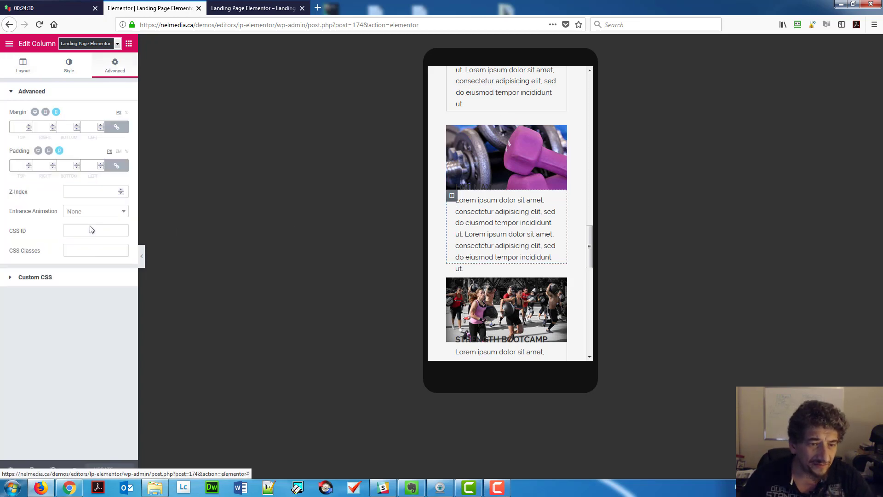
{"action": "left_click", "coordinate": [18, 128]}
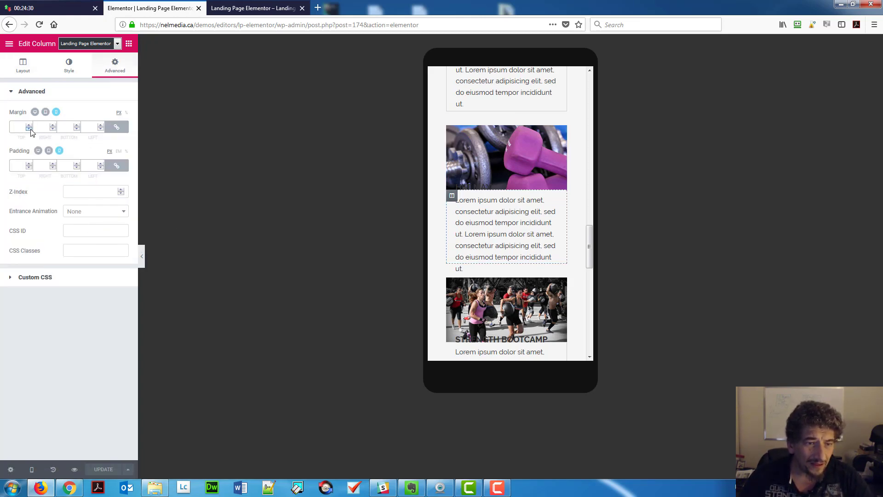
{"action": "type", "text": "0"}
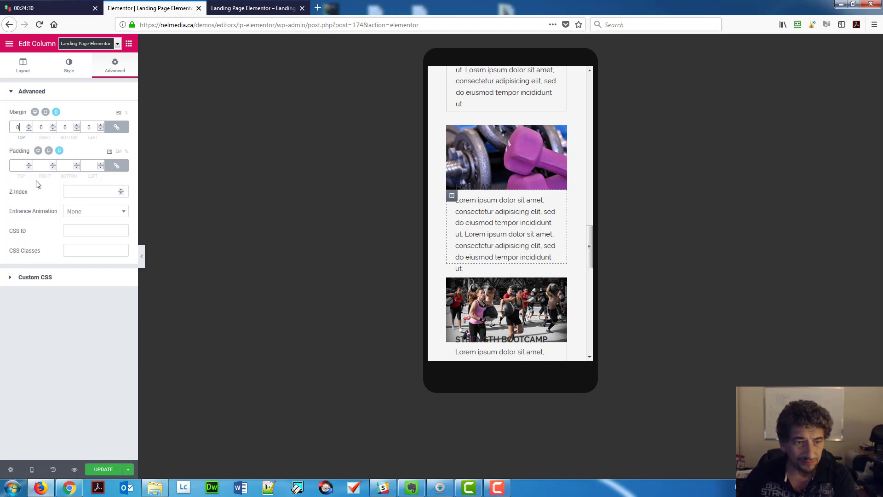
{"action": "left_click", "coordinate": [17, 166]}
{"action": "type", "text": "0"}
{"action": "left_click", "coordinate": [117, 166]}
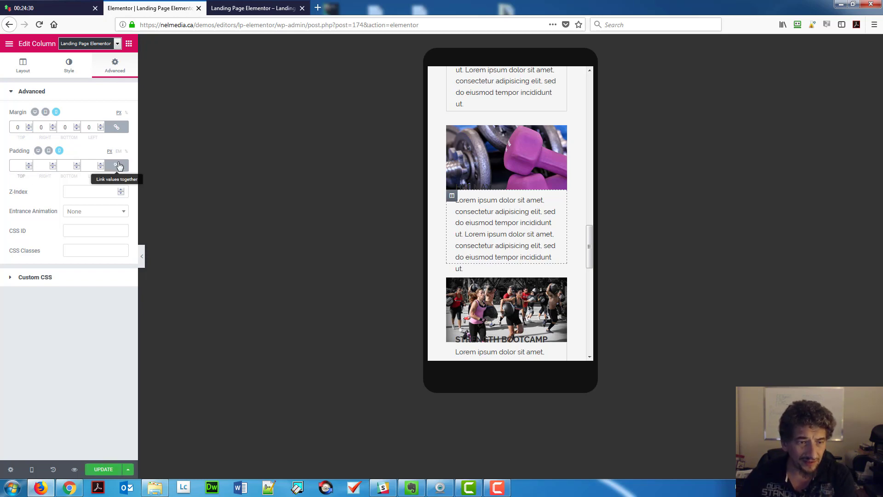
{"action": "left_click", "coordinate": [40, 166]}
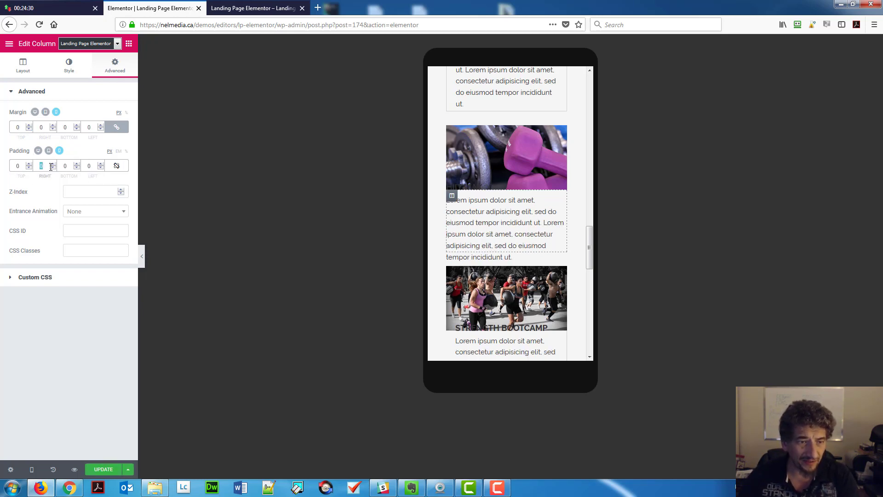
{"action": "type", "text": "20"}
{"action": "key", "text": "Tab"}
{"action": "key", "text": "Tab"}
{"action": "type", "text": "20"}
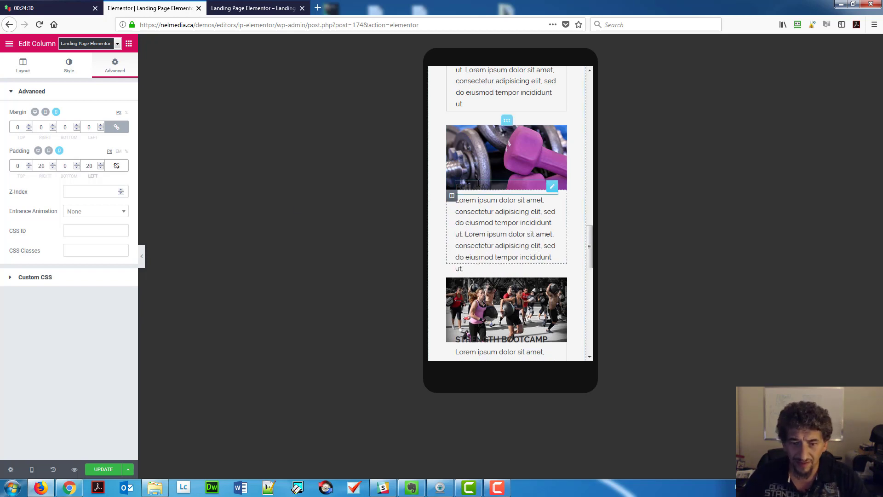
Zero the HIIT MAX heading and description margins, unlinking the description's margin sides.
{"action": "left_click", "coordinate": [503, 188]}
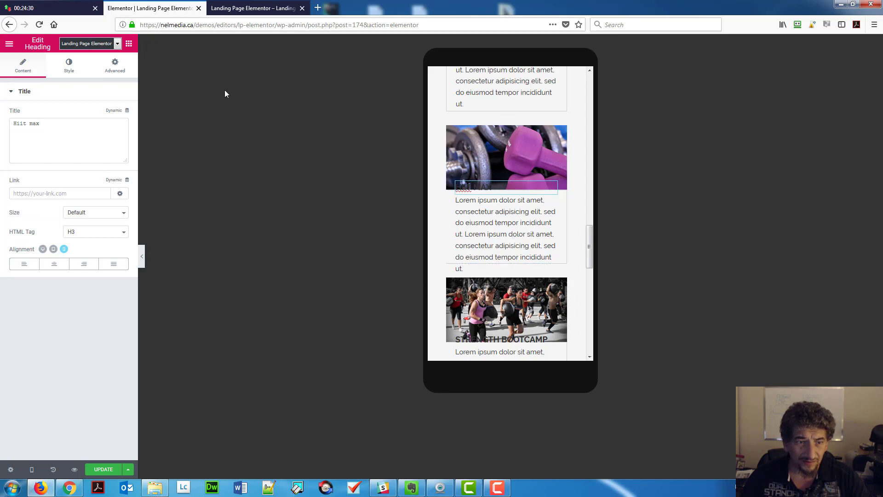
{"action": "left_click", "coordinate": [120, 64]}
{"action": "left_click", "coordinate": [19, 126]}
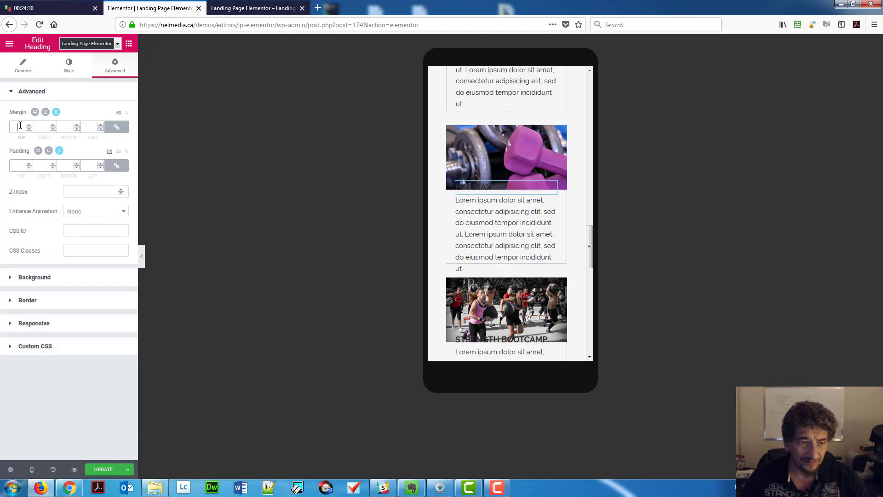
{"action": "type", "text": "0"}
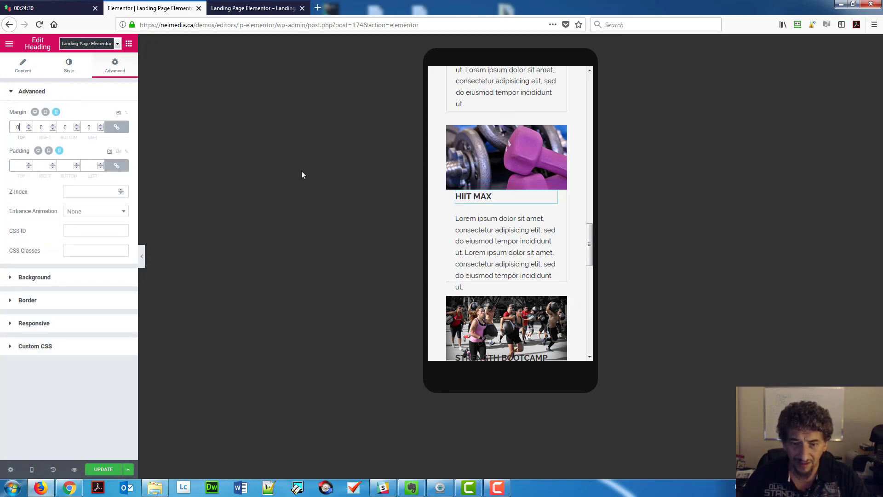
{"action": "left_click", "coordinate": [460, 228]}
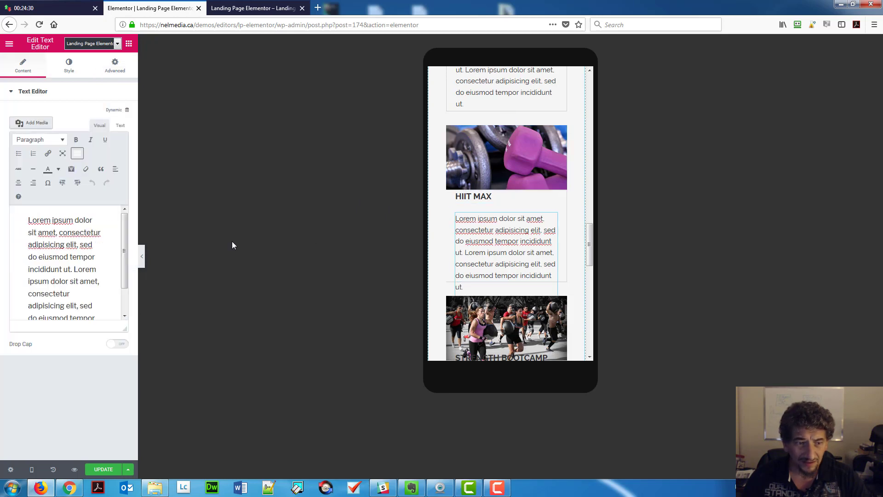
{"action": "left_click", "coordinate": [114, 67]}
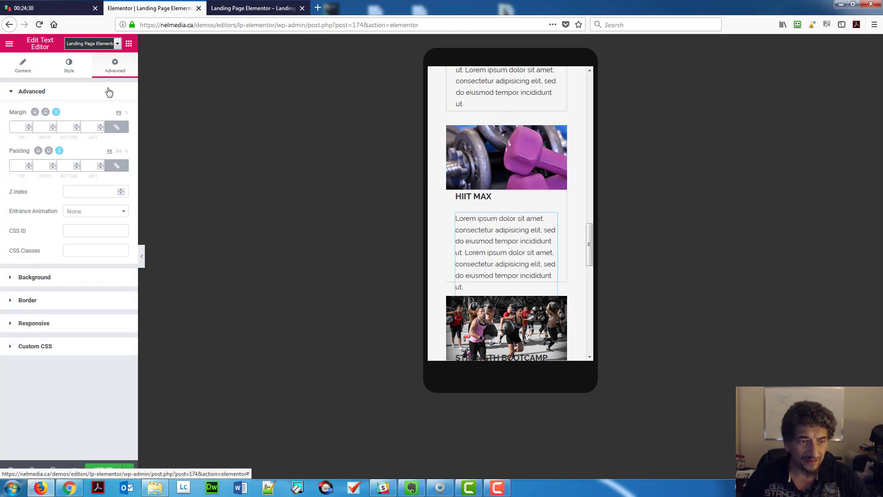
{"action": "left_click", "coordinate": [21, 127]}
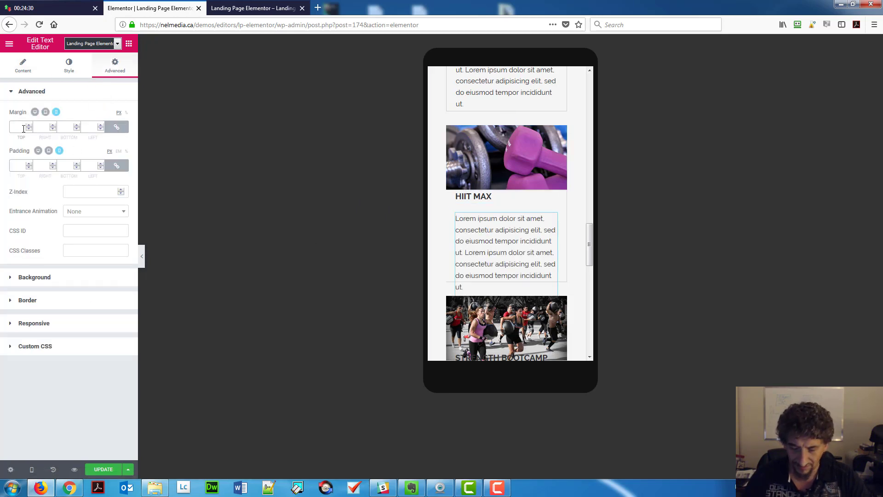
{"action": "type", "text": "0"}
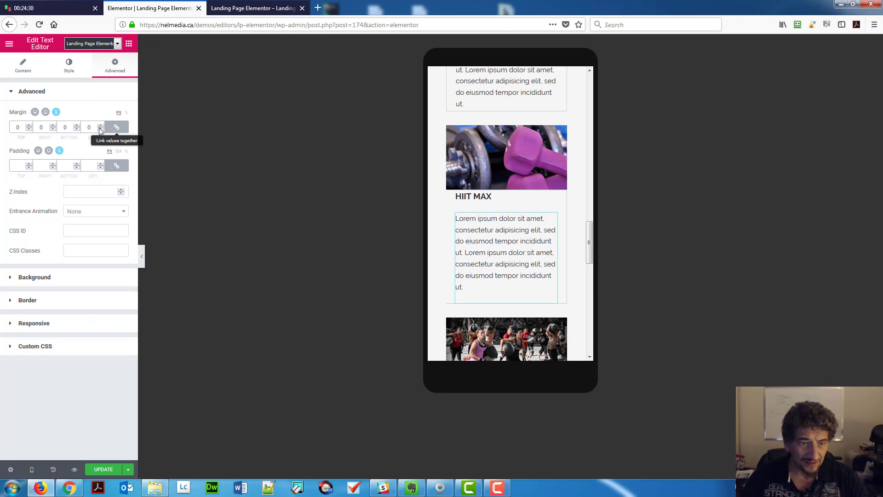
{"action": "left_click", "coordinate": [112, 128]}
{"action": "left_click", "coordinate": [60, 131]}
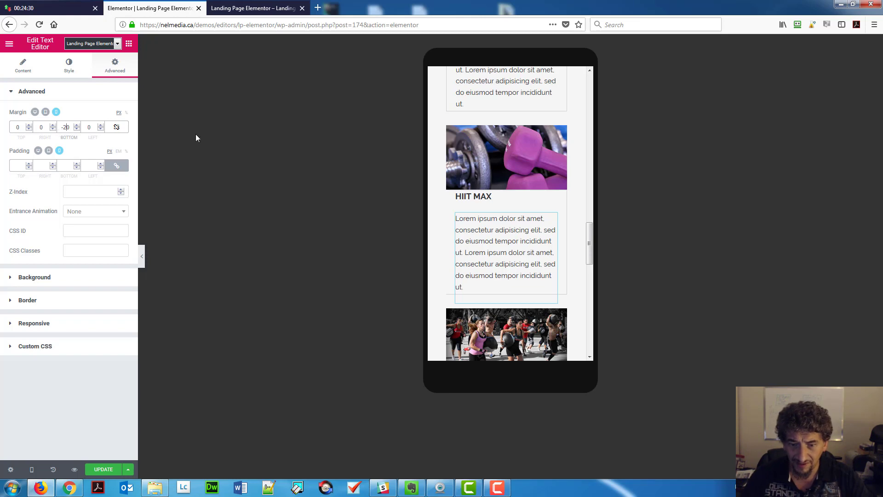
Give the HIIT MAX card column a 1 px border.
{"action": "left_click", "coordinate": [452, 201]}
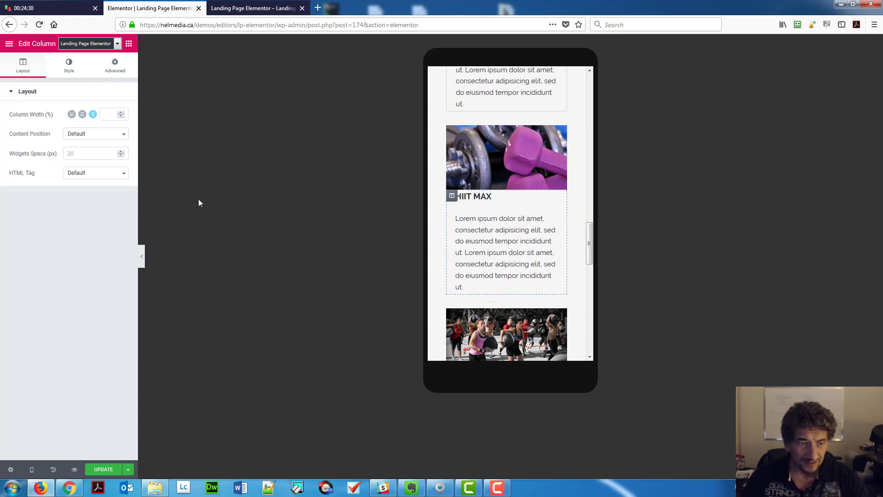
{"action": "left_click", "coordinate": [69, 66]}
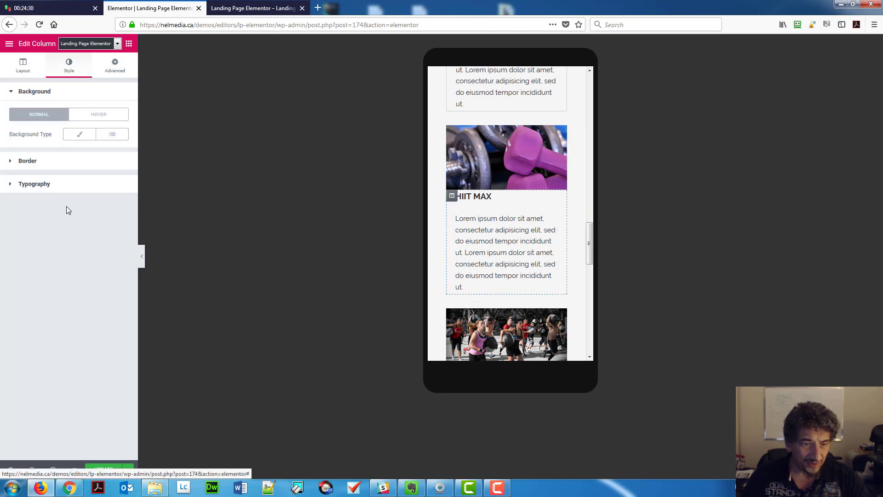
{"action": "left_click", "coordinate": [61, 161]}
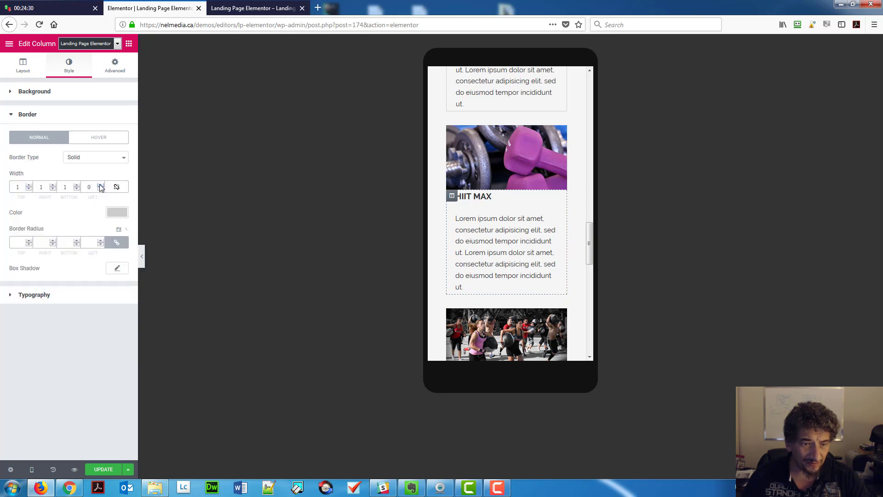
{"action": "left_click", "coordinate": [100, 185]}
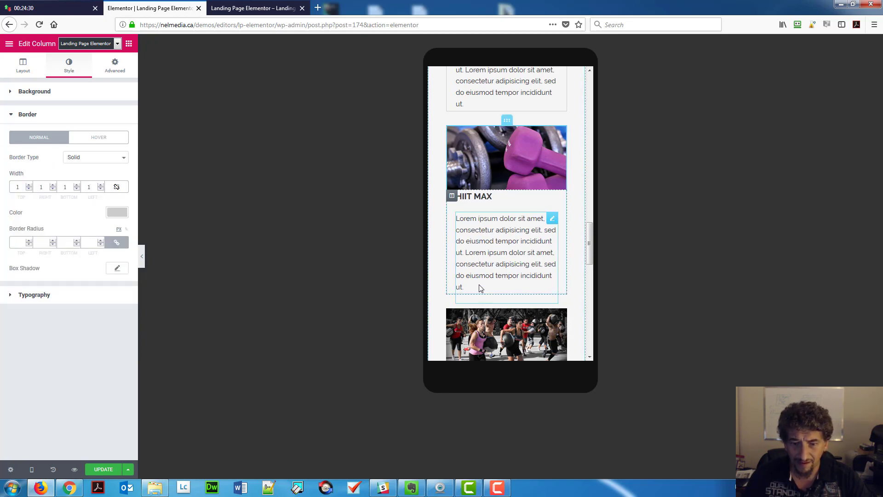
{"action": "scroll", "coordinate": [479, 288], "scroll_direction": "down", "scroll_amount": 2}
{"action": "left_click", "coordinate": [451, 275]}
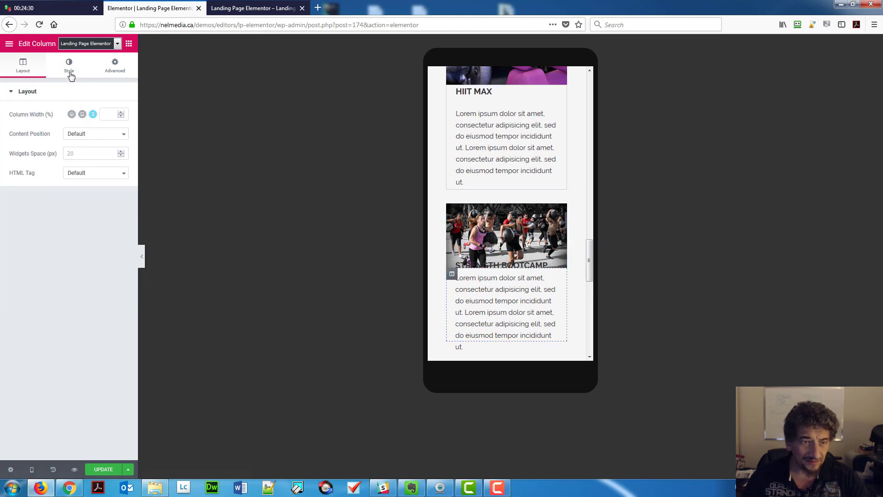
{"action": "left_click", "coordinate": [70, 69]}
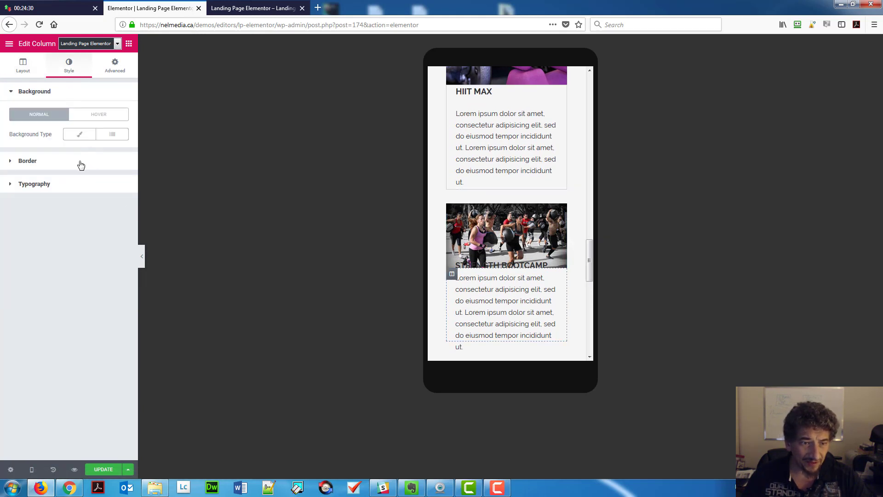
{"action": "left_click", "coordinate": [80, 162]}
{"action": "left_click", "coordinate": [101, 185]}
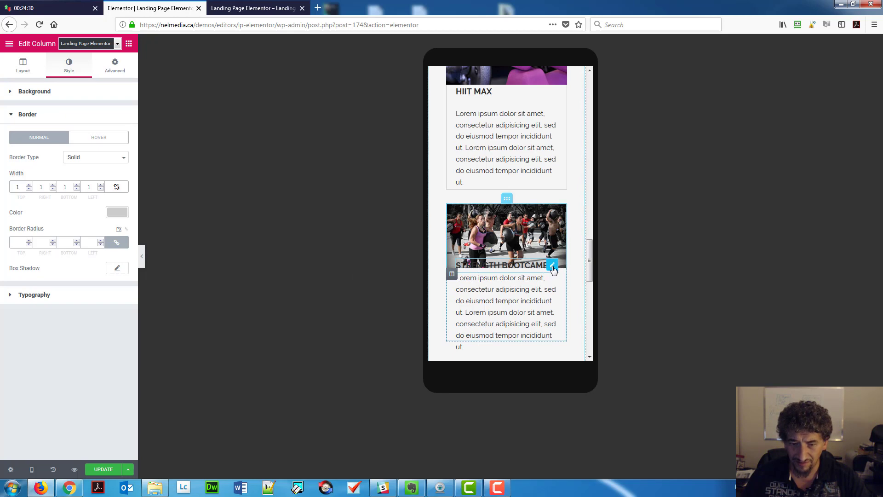
Set the STRENGTH BOOTCAMP heading's margin to 0.
{"action": "left_click", "coordinate": [553, 265]}
{"action": "left_click", "coordinate": [118, 67]}
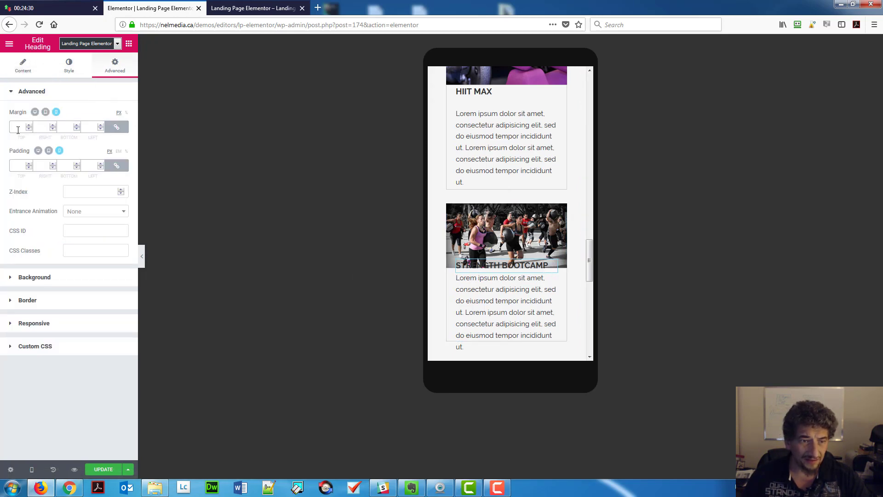
{"action": "left_click", "coordinate": [17, 128]}
{"action": "type", "text": "0"}
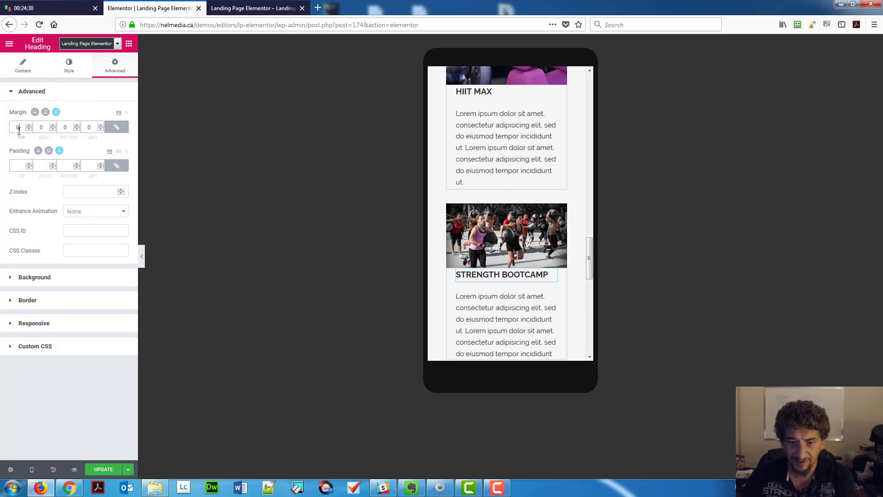
Give the Strength Bootcamp text block 0 margins with -20 at the bottom, and save.
{"action": "left_click", "coordinate": [503, 310]}
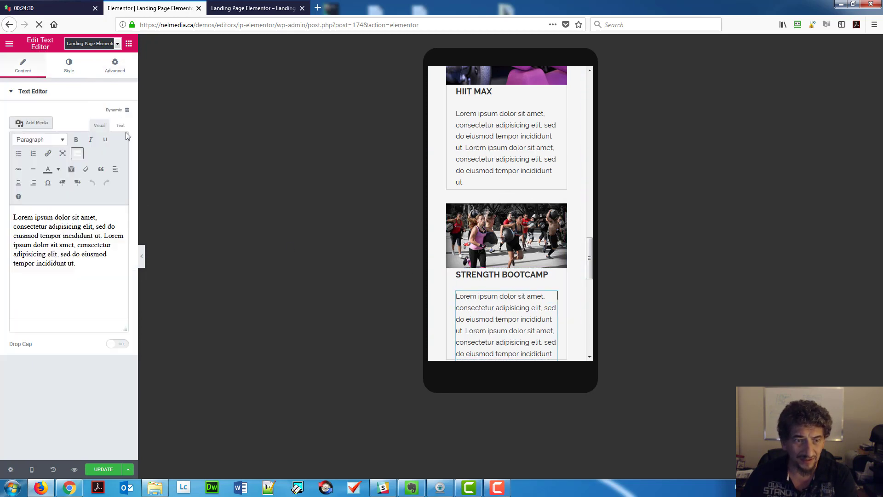
{"action": "left_click", "coordinate": [134, 69]}
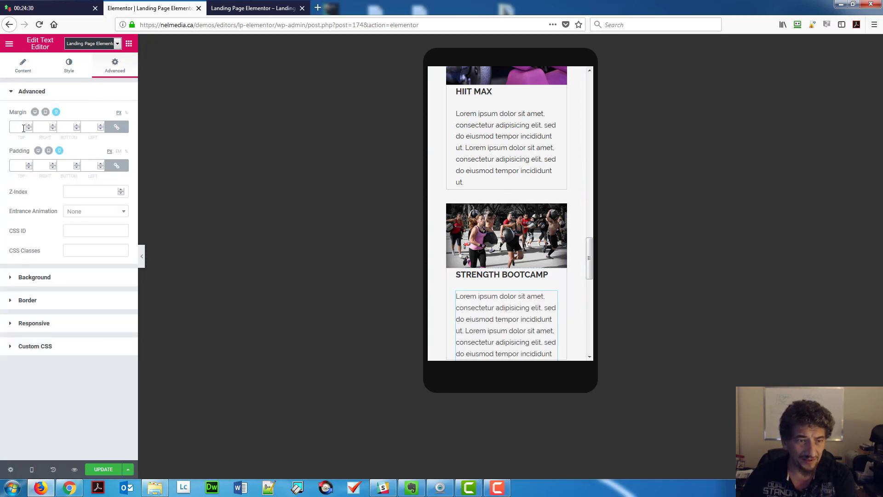
{"action": "type", "text": "0"}
{"action": "scroll", "coordinate": [501, 225], "scroll_direction": "down", "scroll_amount": 5}
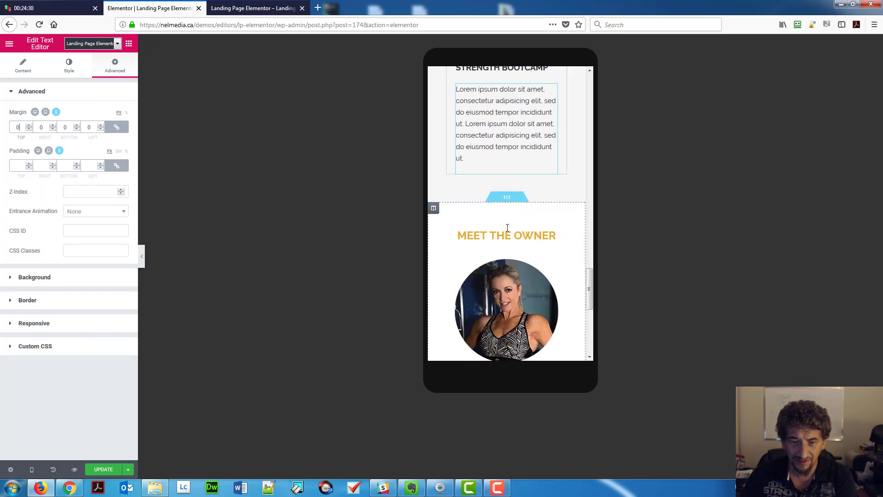
{"action": "left_click", "coordinate": [116, 127]}
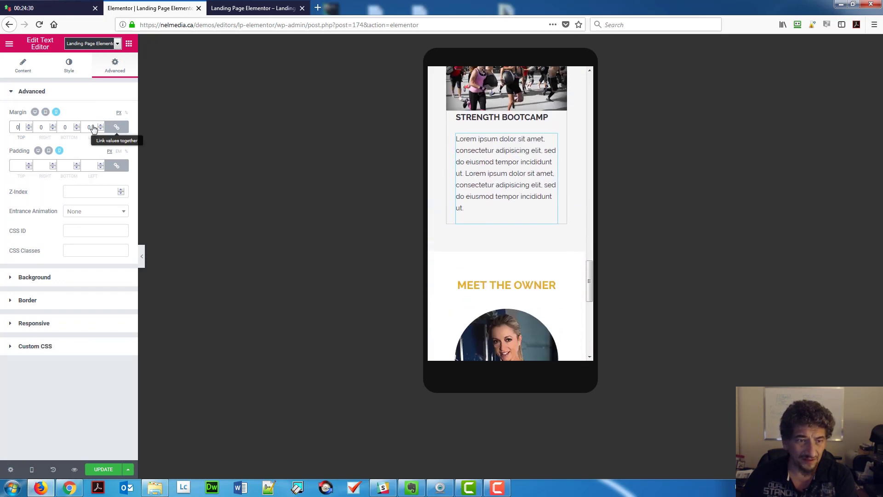
{"action": "left_click", "coordinate": [65, 129]}
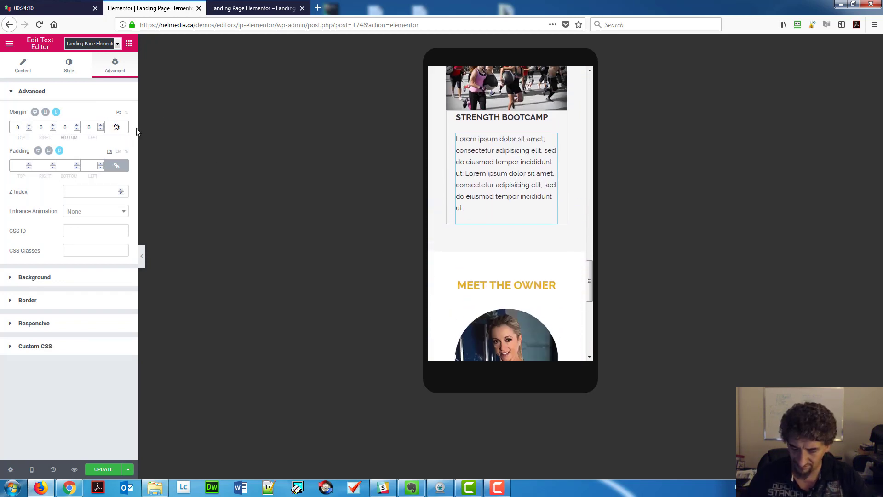
{"action": "type", "text": "-2"}
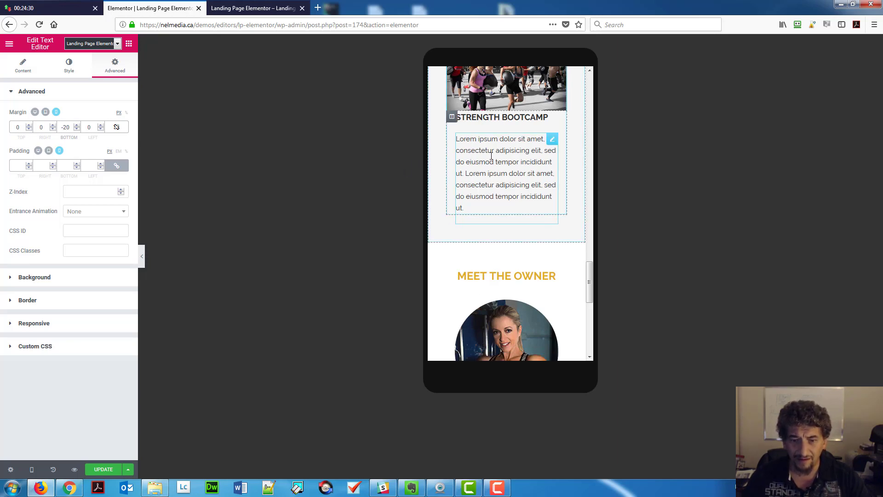
{"action": "scroll", "coordinate": [490, 159], "scroll_direction": "down", "scroll_amount": 3}
{"action": "scroll", "coordinate": [488, 184], "scroll_direction": "down", "scroll_amount": 3}
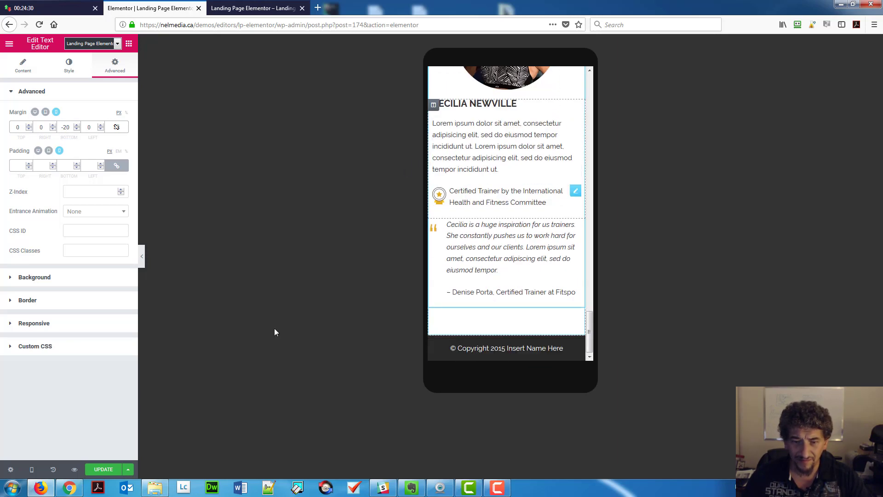
{"action": "left_click", "coordinate": [103, 471]}
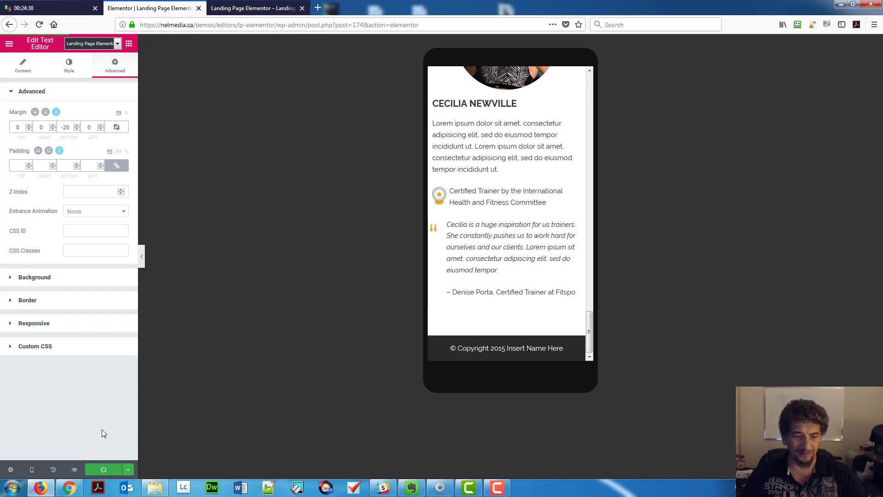
Review the boxed class cards in the mobile preview, then return the page to full desktop width.
{"action": "left_click", "coordinate": [224, 5]}
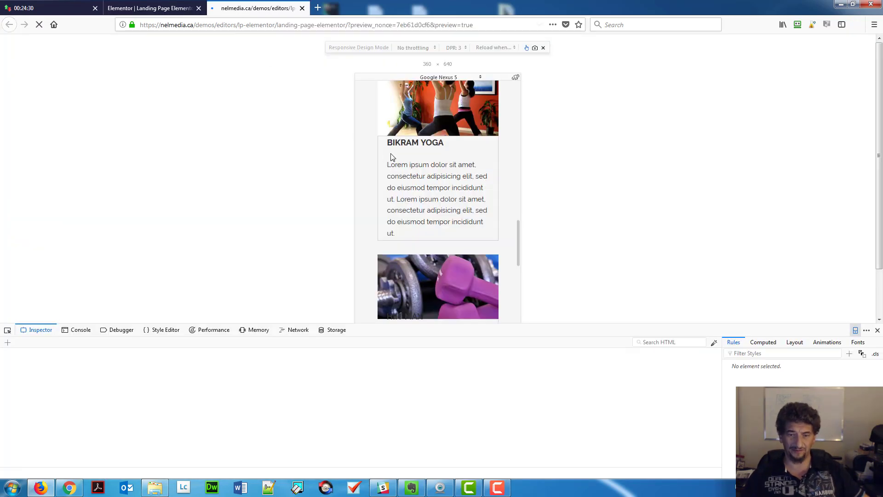
{"action": "scroll", "coordinate": [456, 138], "scroll_direction": "down", "scroll_amount": 10}
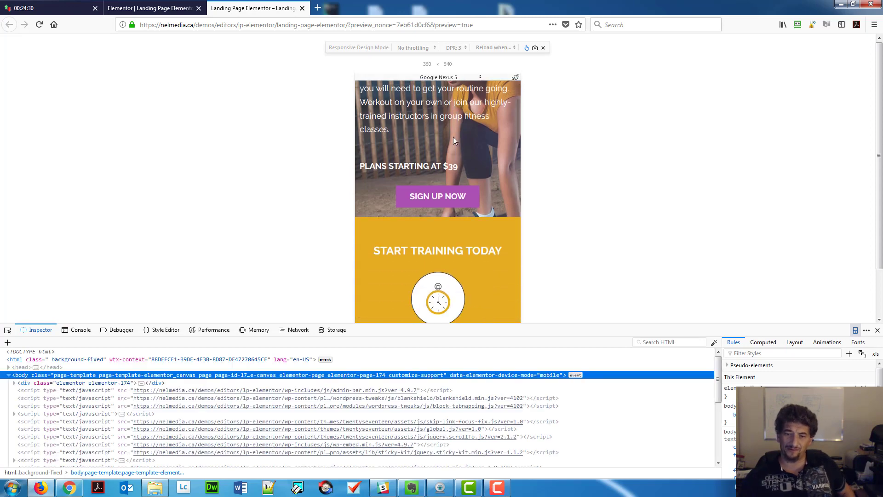
{"action": "scroll", "coordinate": [454, 140], "scroll_direction": "down", "scroll_amount": 10}
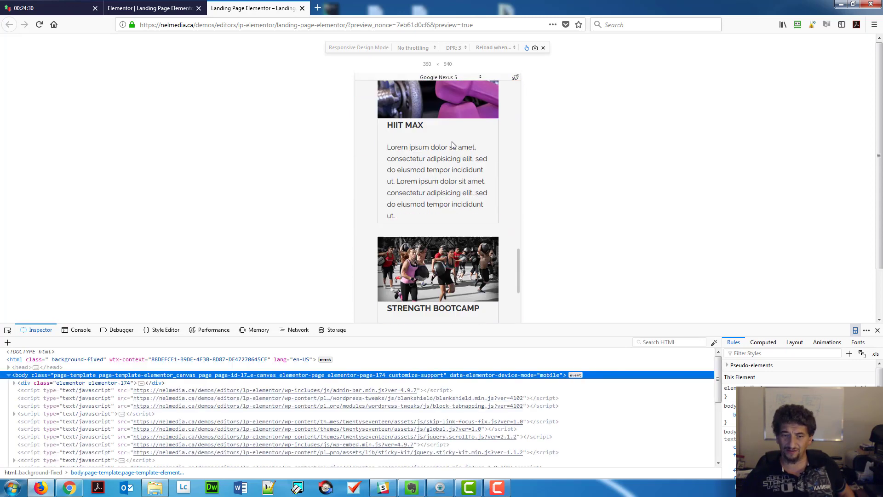
{"action": "scroll", "coordinate": [452, 145], "scroll_direction": "down", "scroll_amount": 10}
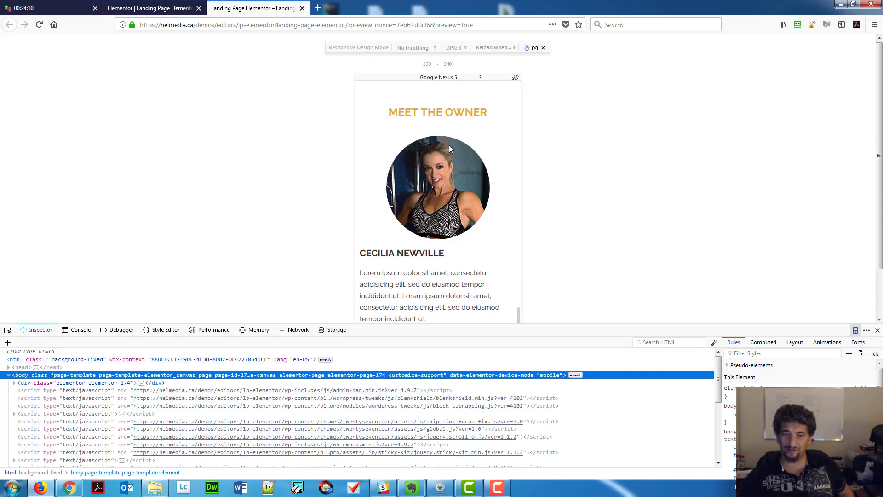
{"action": "scroll", "coordinate": [450, 145], "scroll_direction": "down", "scroll_amount": 5}
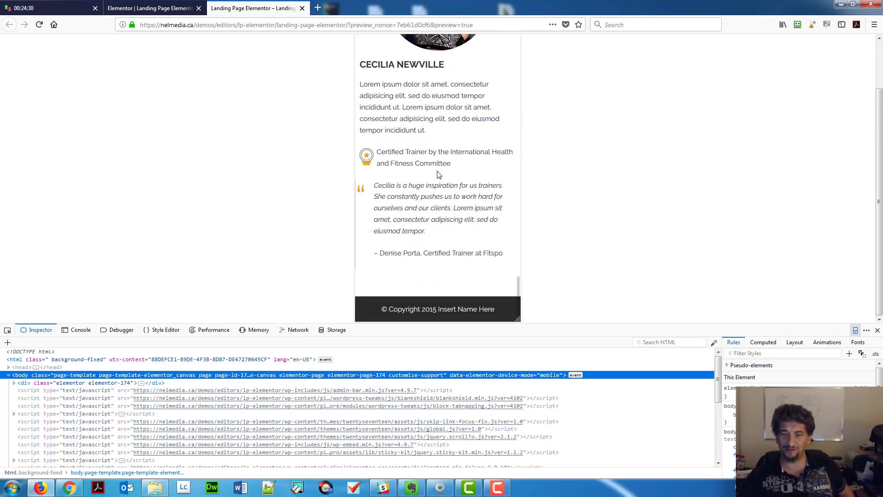
{"action": "scroll", "coordinate": [437, 175], "scroll_direction": "up", "scroll_amount": 12}
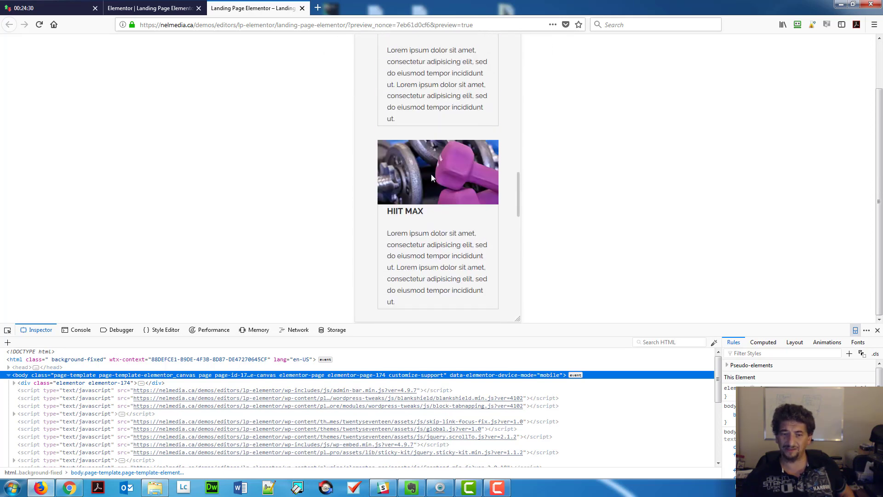
{"action": "scroll", "coordinate": [432, 177], "scroll_direction": "down", "scroll_amount": 2}
{"action": "scroll", "coordinate": [438, 161], "scroll_direction": "up", "scroll_amount": 10}
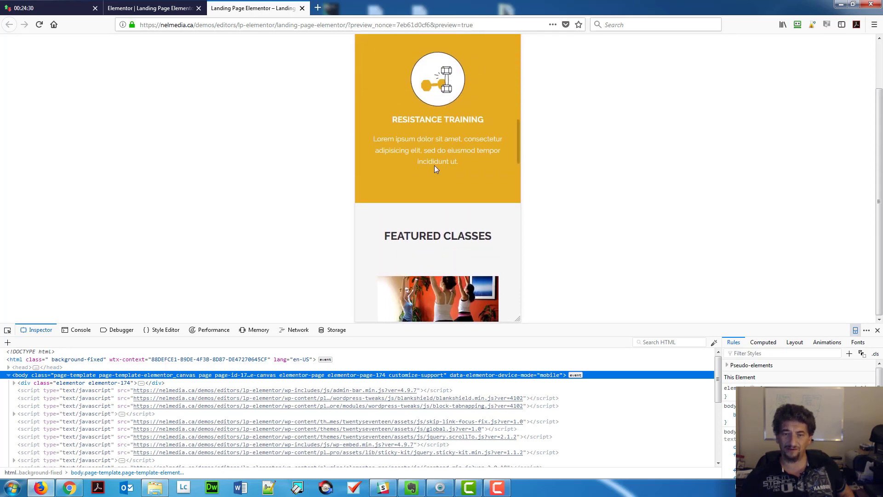
{"action": "scroll", "coordinate": [436, 167], "scroll_direction": "up", "scroll_amount": 10}
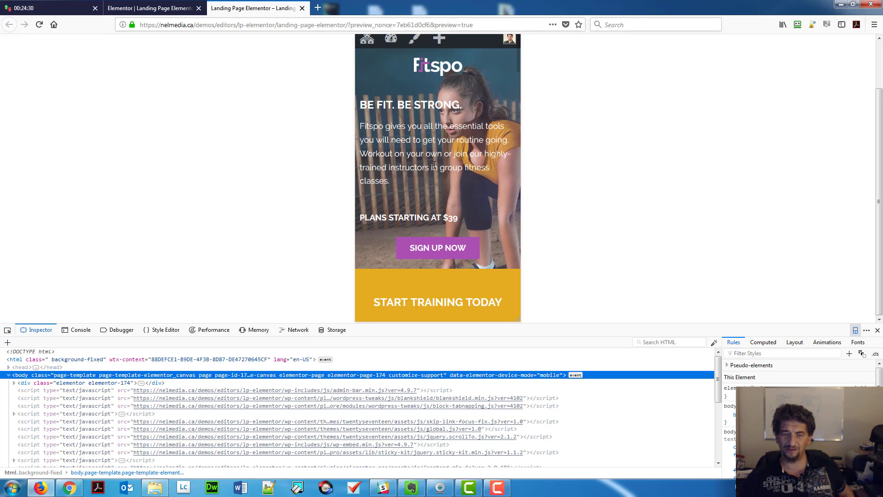
{"action": "scroll", "coordinate": [435, 165], "scroll_direction": "down", "scroll_amount": 5}
{"action": "scroll", "coordinate": [433, 164], "scroll_direction": "up", "scroll_amount": 5}
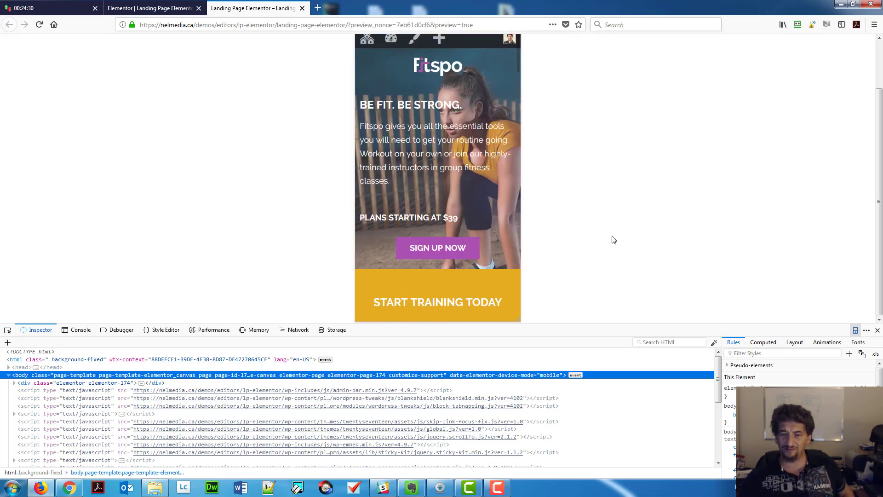
{"action": "left_click", "coordinate": [855, 330]}
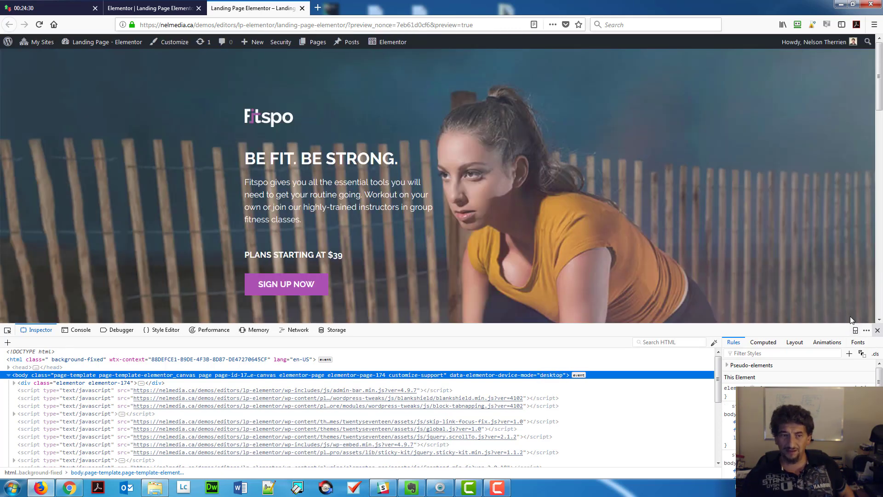
Close the developer tools and highlight the 551KB Total Page Size in the GTmetrix report.
{"action": "left_click", "coordinate": [878, 330]}
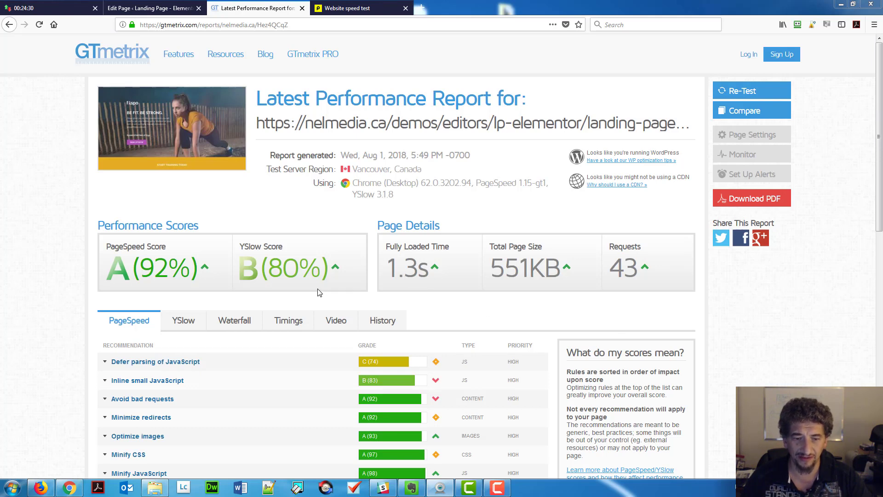
{"action": "left_click_drag", "start_coordinate": [495, 270], "coordinate": [533, 263]}
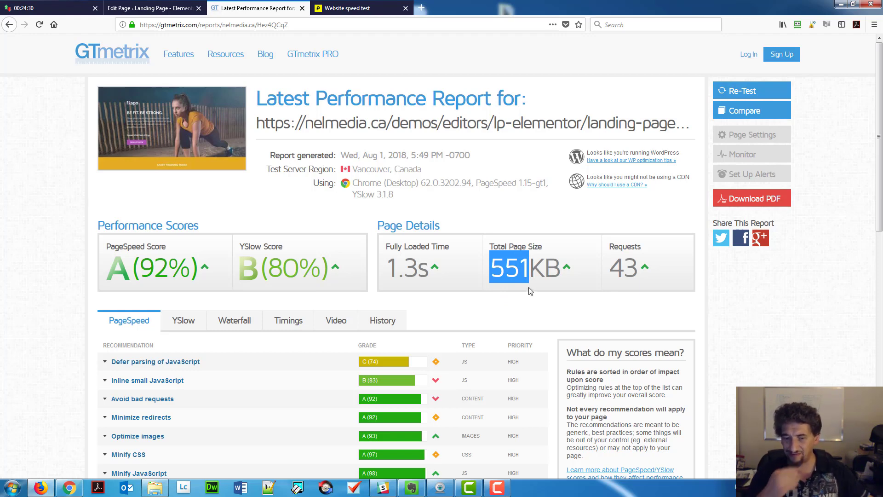
{"action": "left_click", "coordinate": [500, 270]}
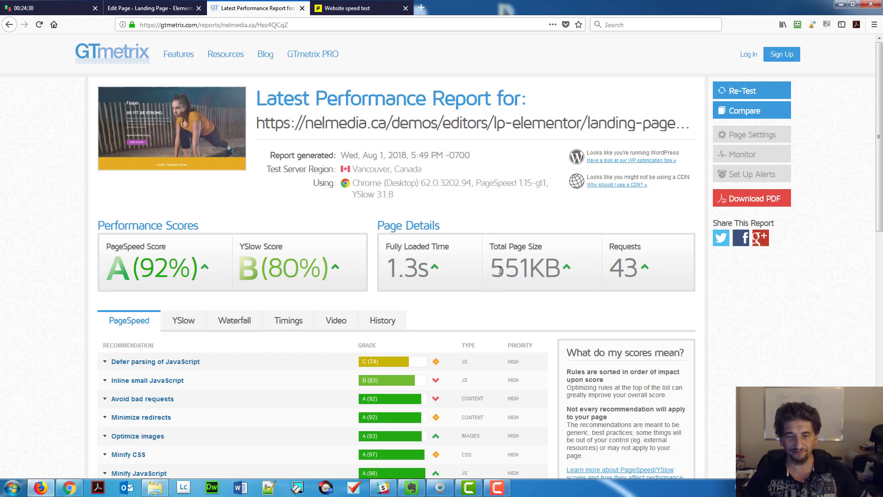
{"action": "left_click_drag", "start_coordinate": [495, 271], "coordinate": [522, 274]}
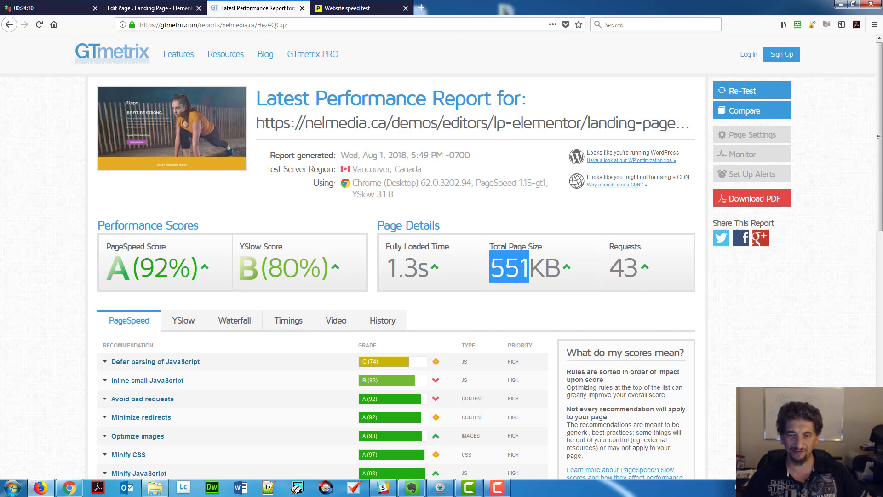
{"action": "left_click", "coordinate": [348, 9]}
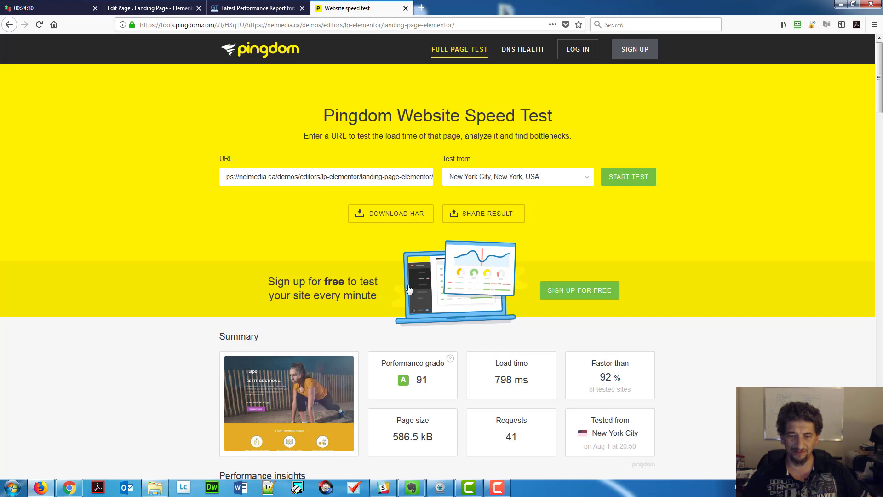
{"action": "scroll", "coordinate": [381, 299], "scroll_direction": "down", "scroll_amount": 4}
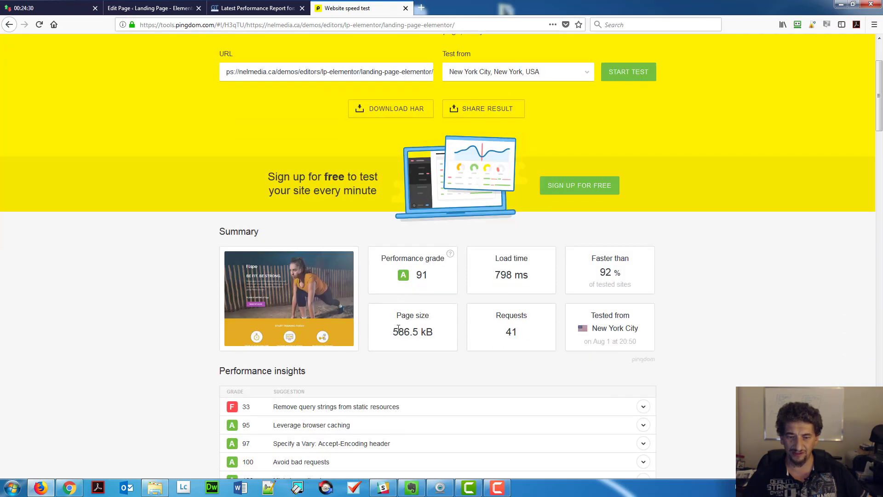
{"action": "left_click_drag", "start_coordinate": [393, 332], "coordinate": [421, 332]}
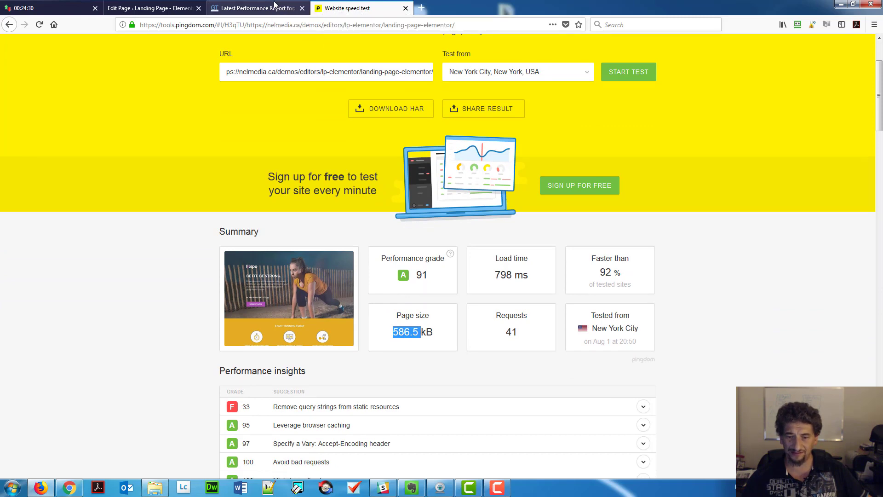
{"action": "left_click_drag", "start_coordinate": [506, 332], "coordinate": [522, 340]}
{"action": "left_click", "coordinate": [258, 7]}
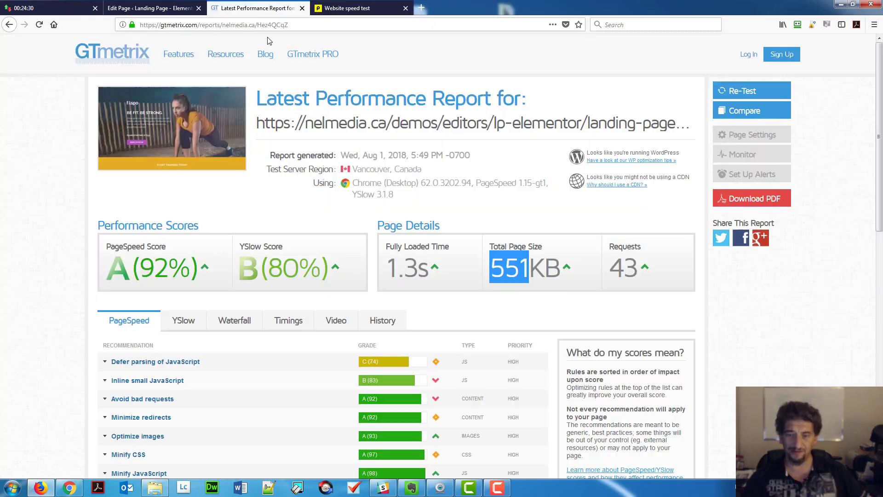
{"action": "left_click_drag", "start_coordinate": [610, 267], "coordinate": [639, 280]}
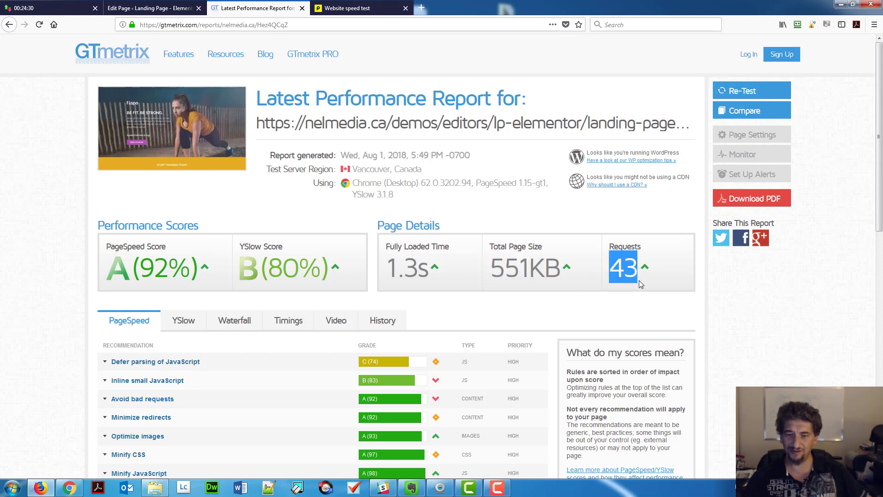